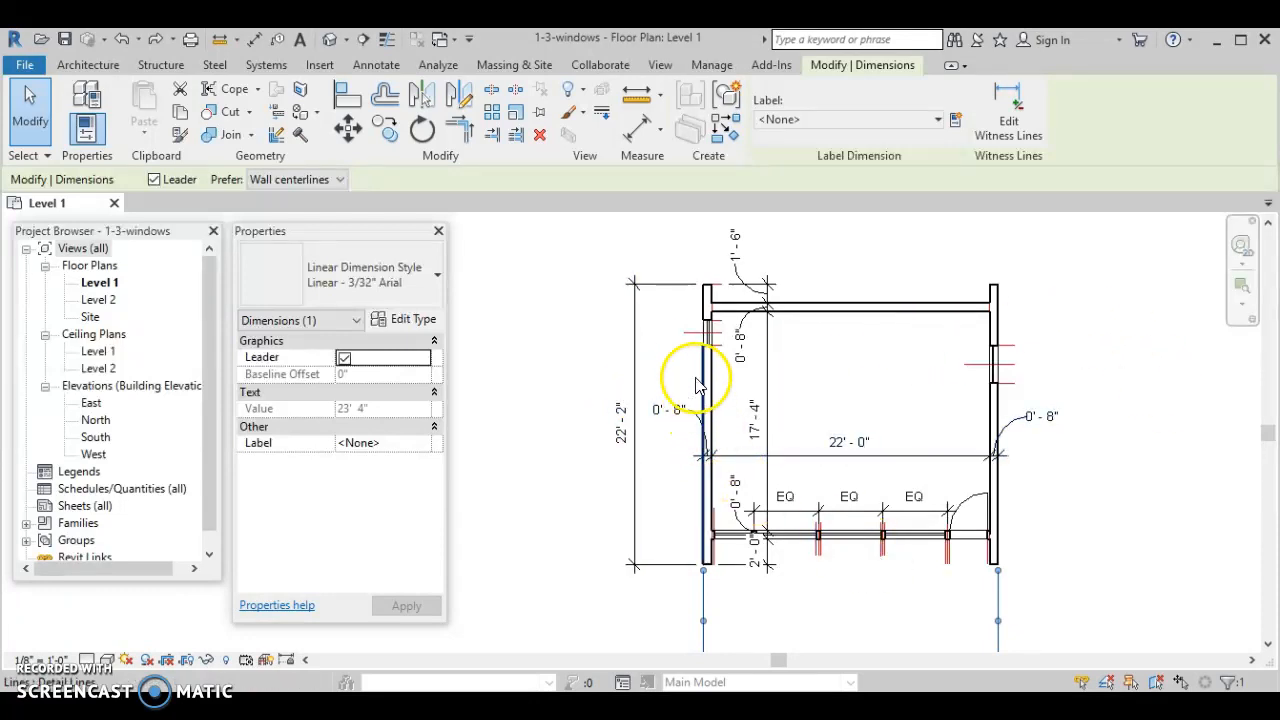
Add an aligned dimension from the upper end of the left wall to the centerline of that wall's window, without saving the project.
scroll(697, 360, "up", 1)
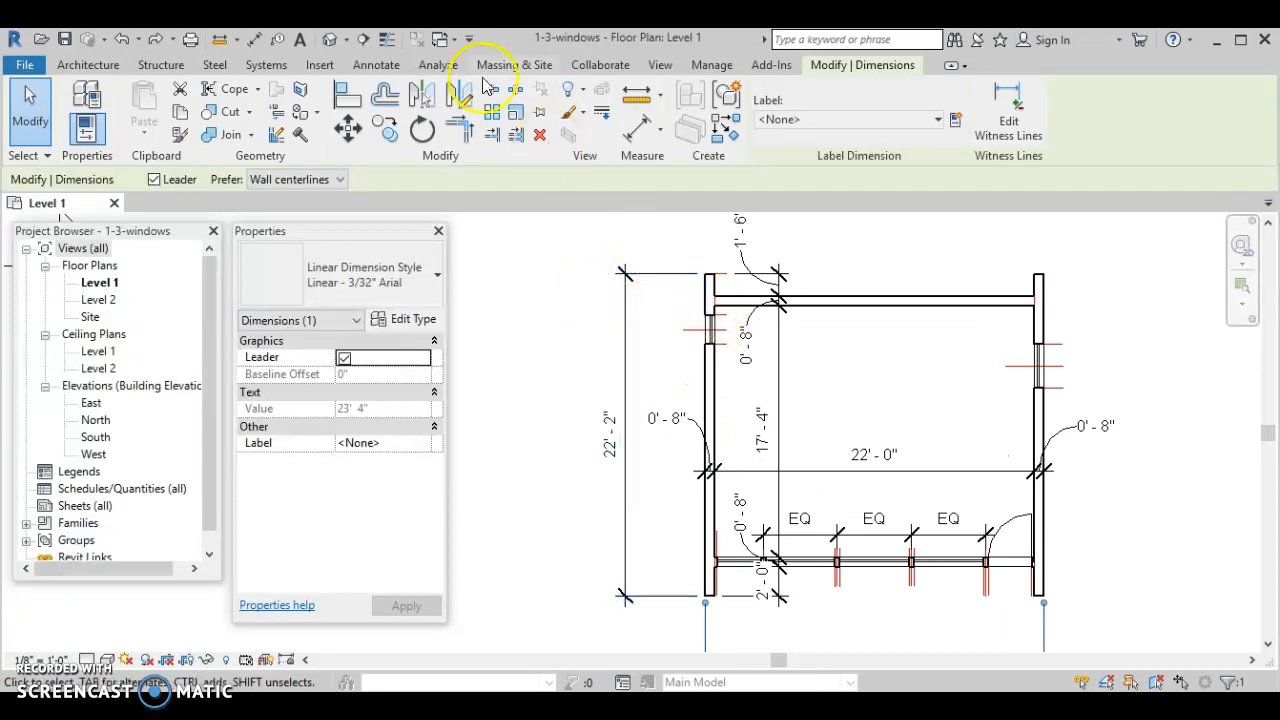
left_click(376, 65)
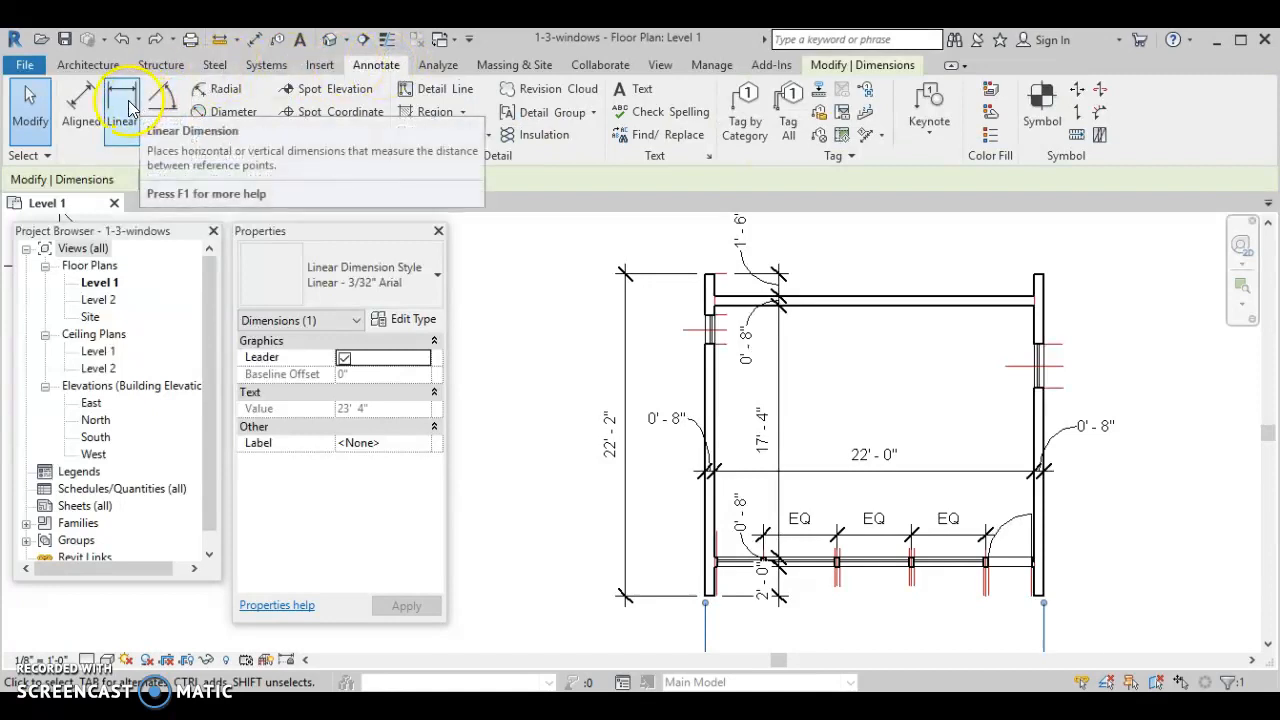
left_click(80, 100)
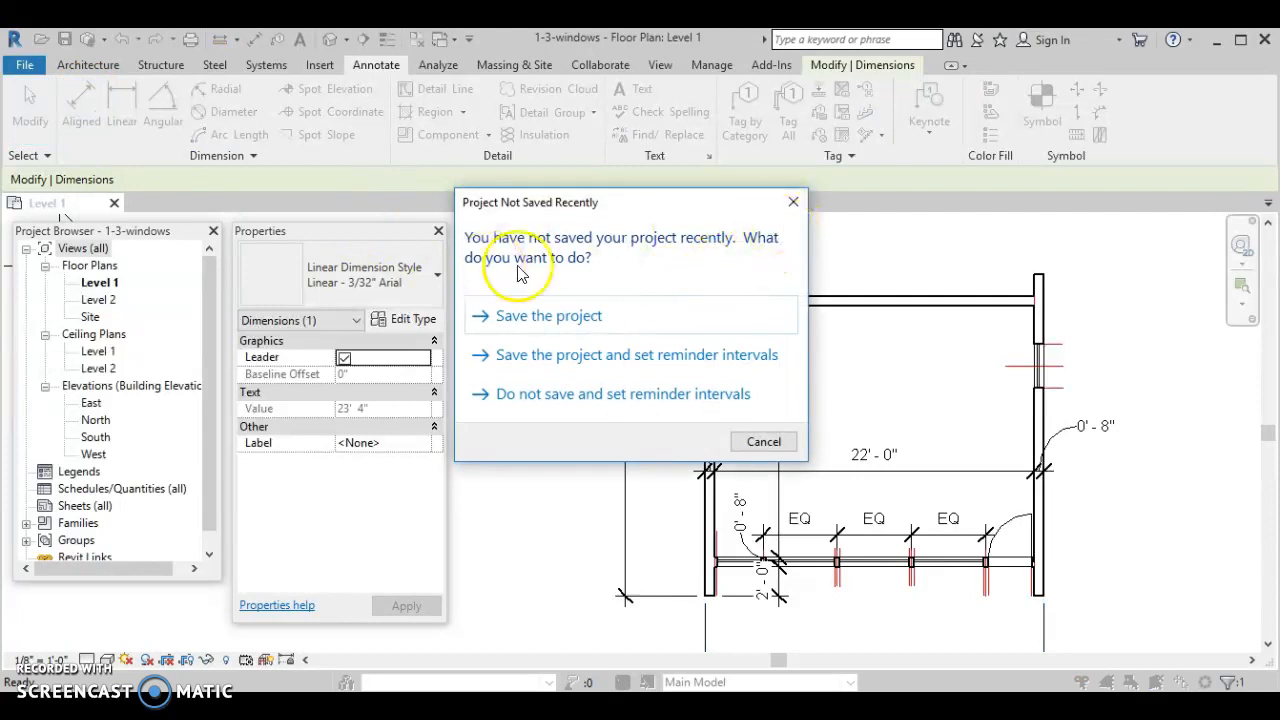
left_click(793, 203)
scroll(700, 277, "up", 2)
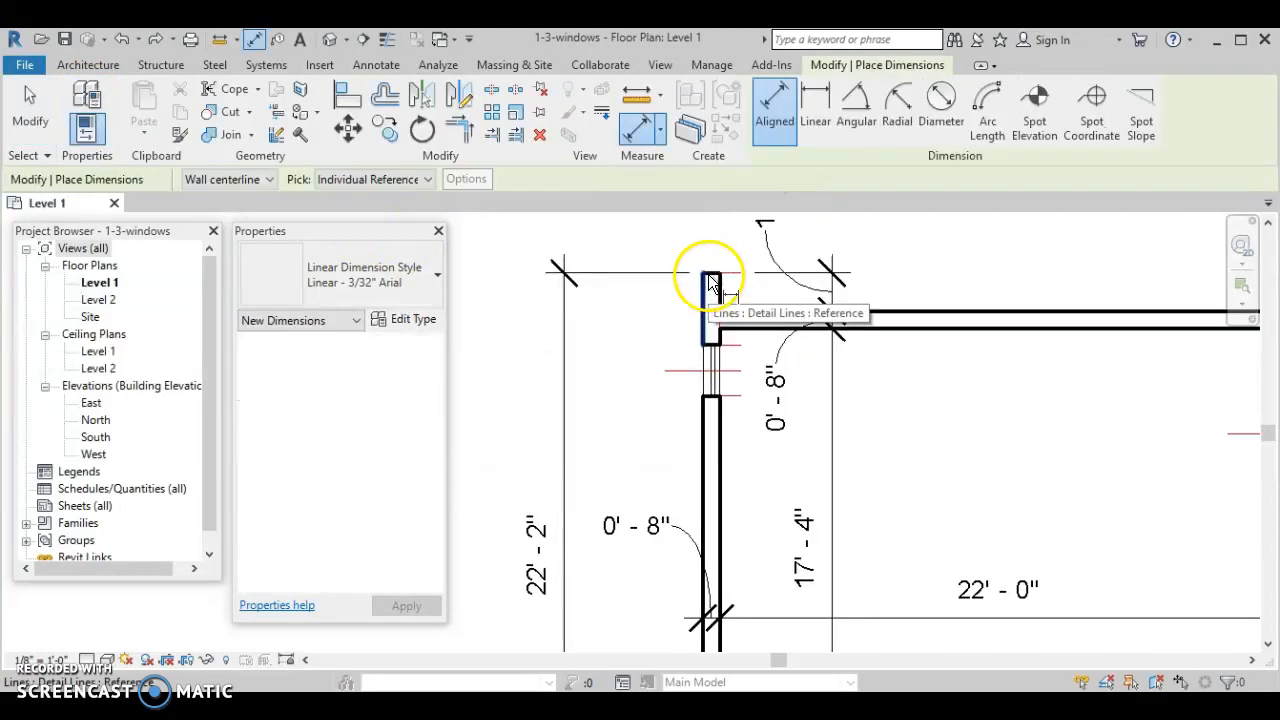
left_click(712, 277)
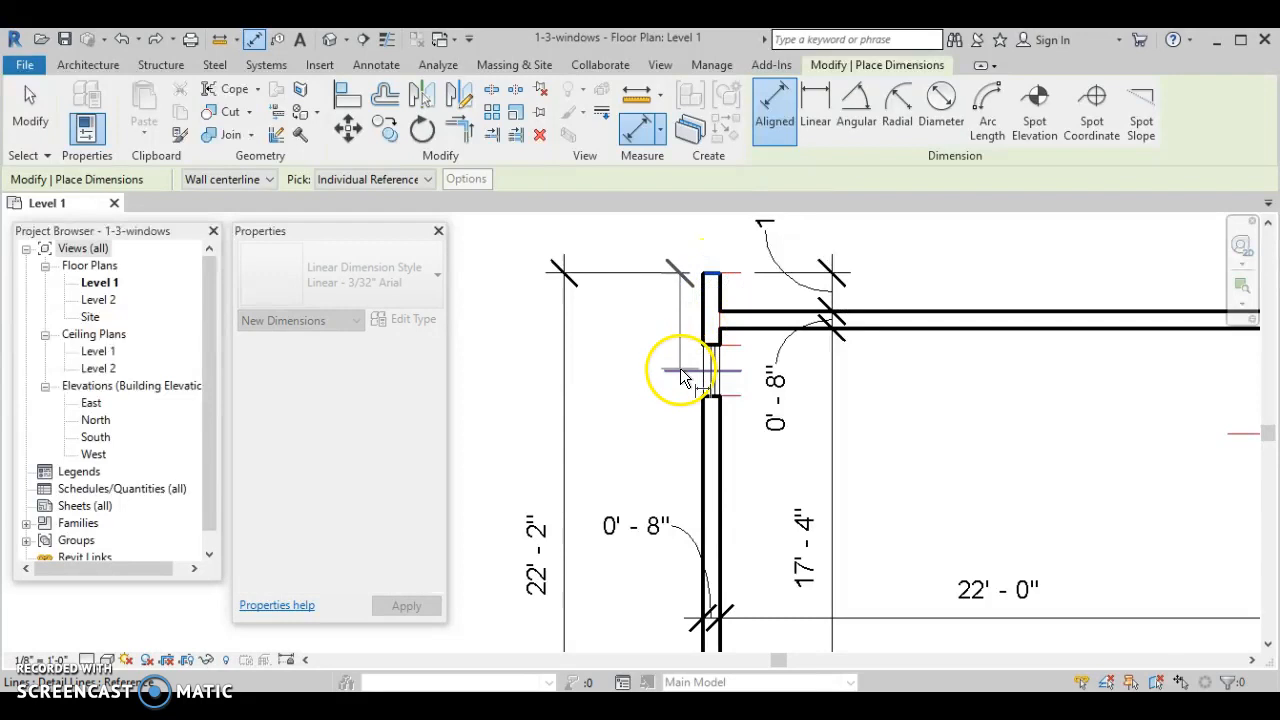
left_click(680, 377)
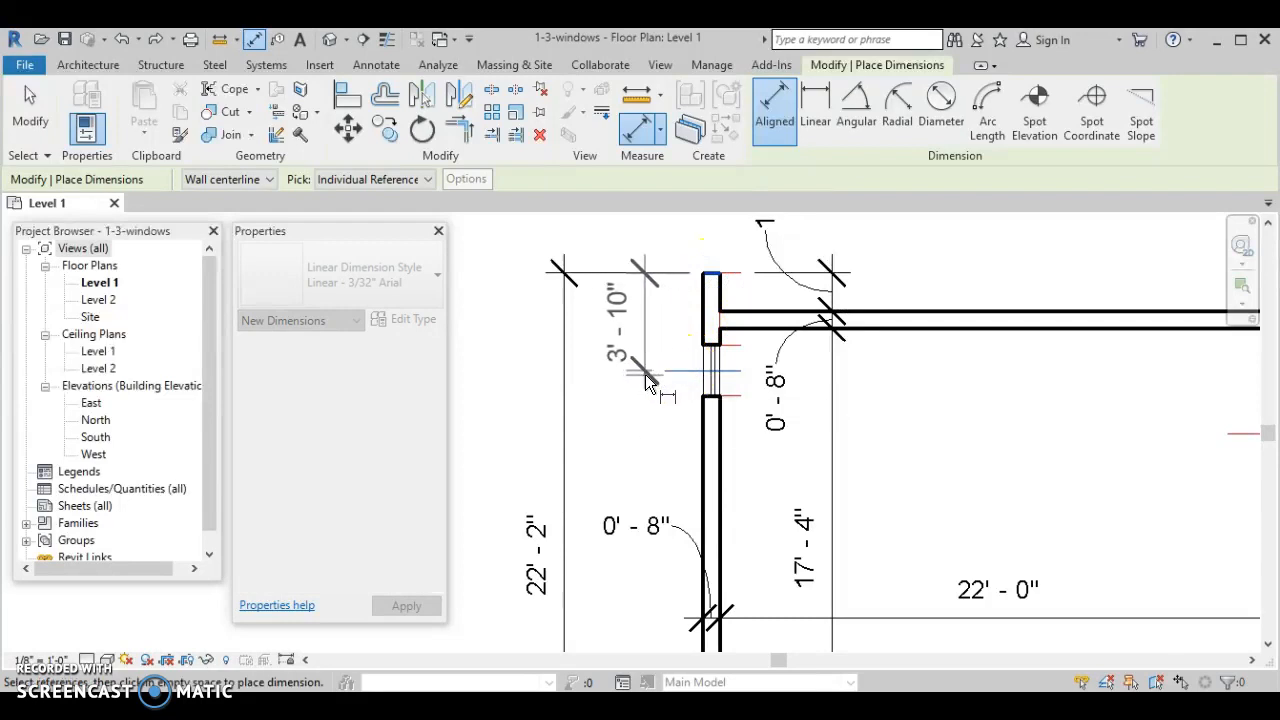
left_click(646, 374)
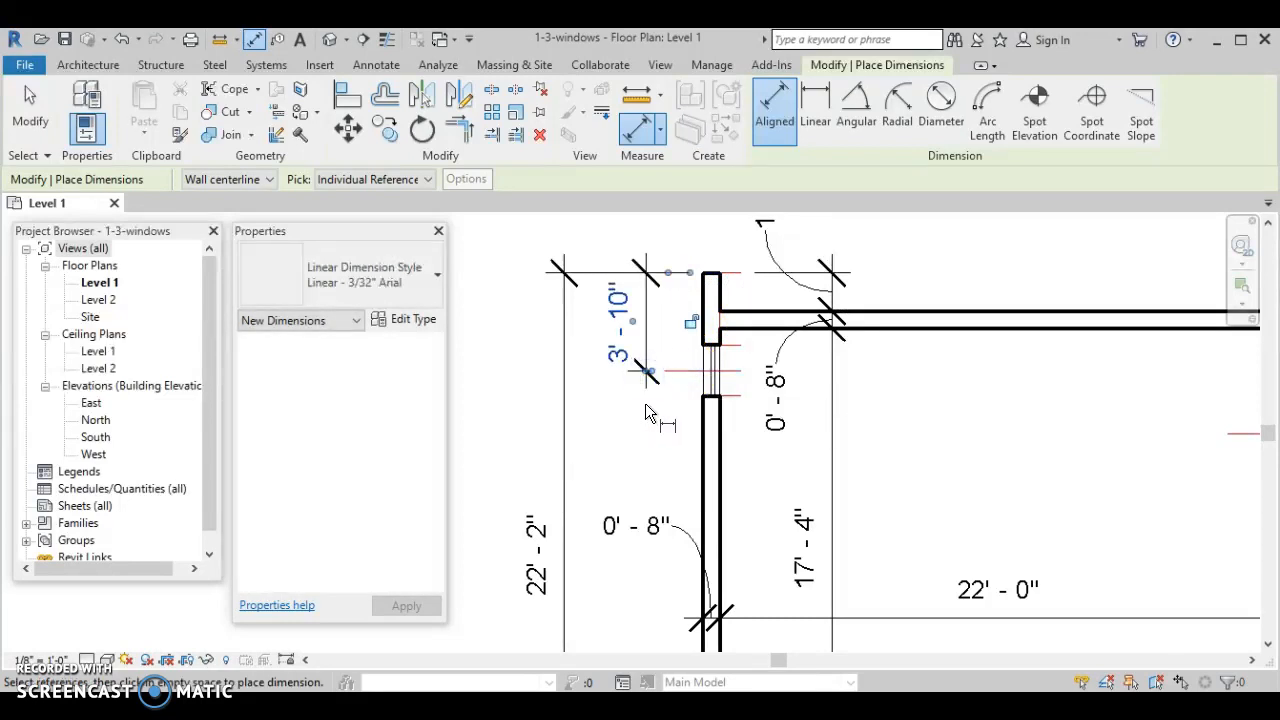
key("Escape")
key("Escape")
left_click(628, 452)
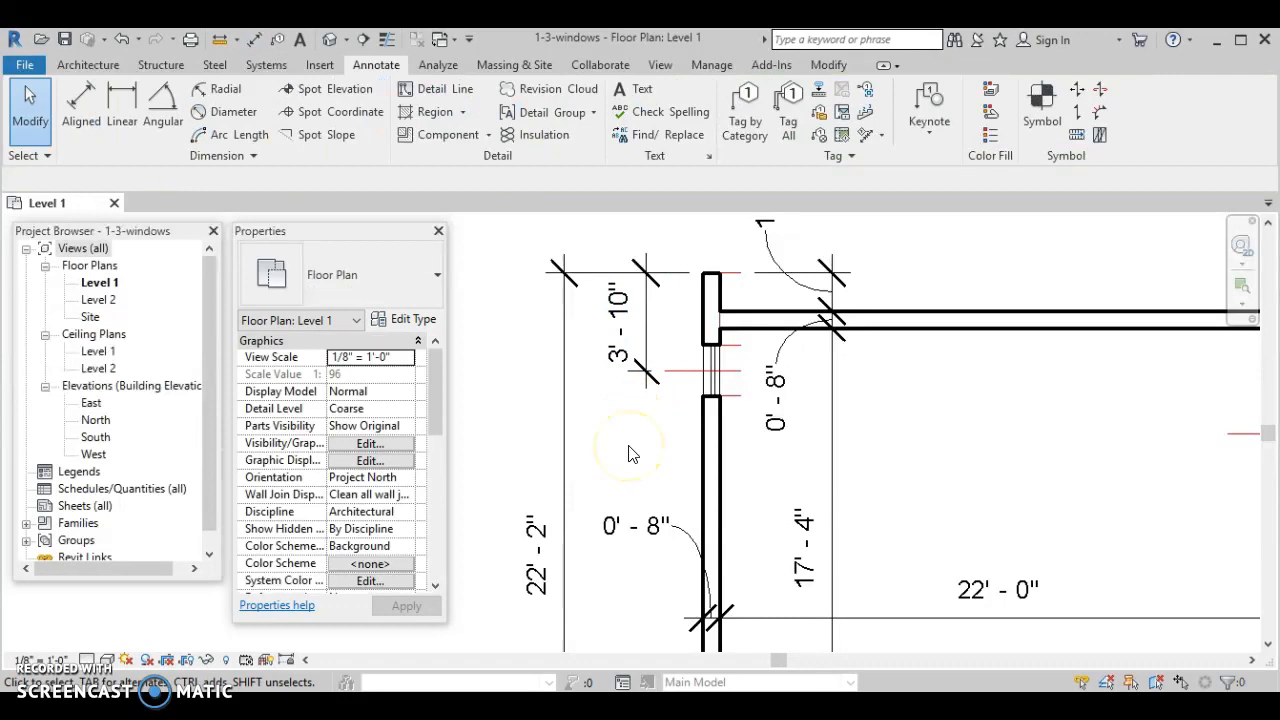
Duplicate the dimension type of the overall vertical dimension outside the left wall as Linear -2/32" Arial 2.
scroll(628, 453, "down", 2)
scroll(628, 453, "down", 2)
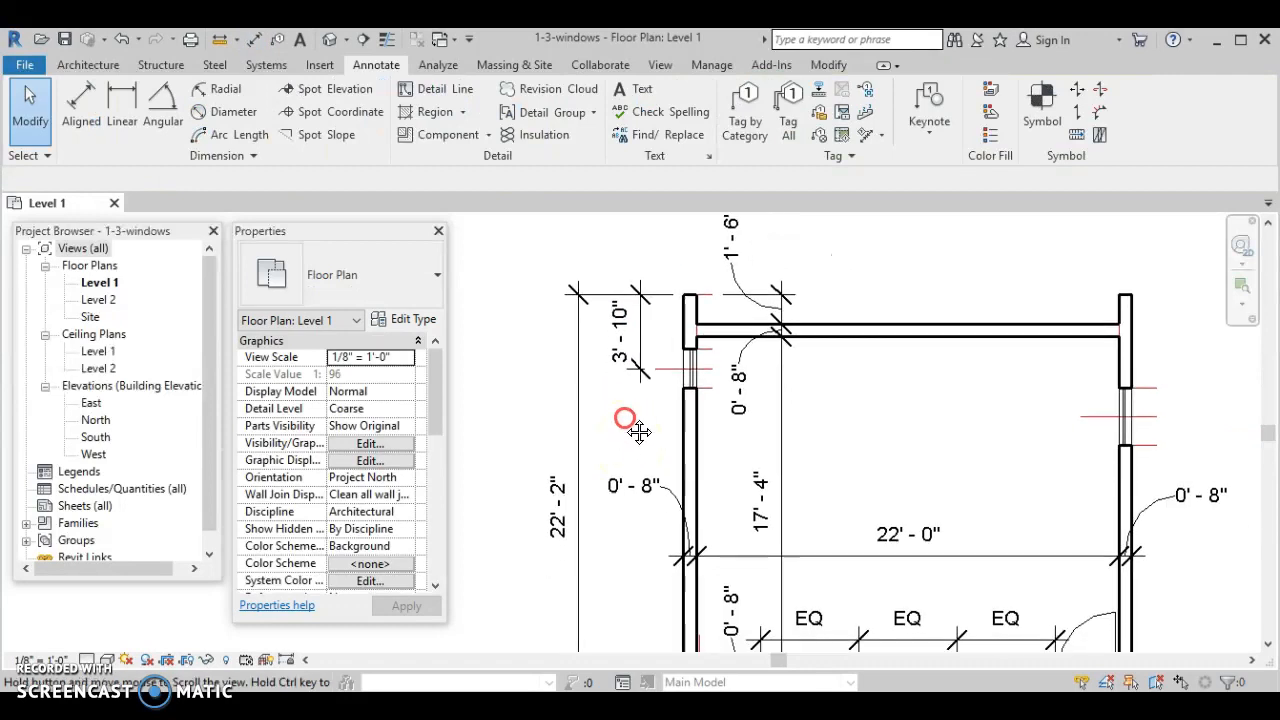
left_click(595, 400)
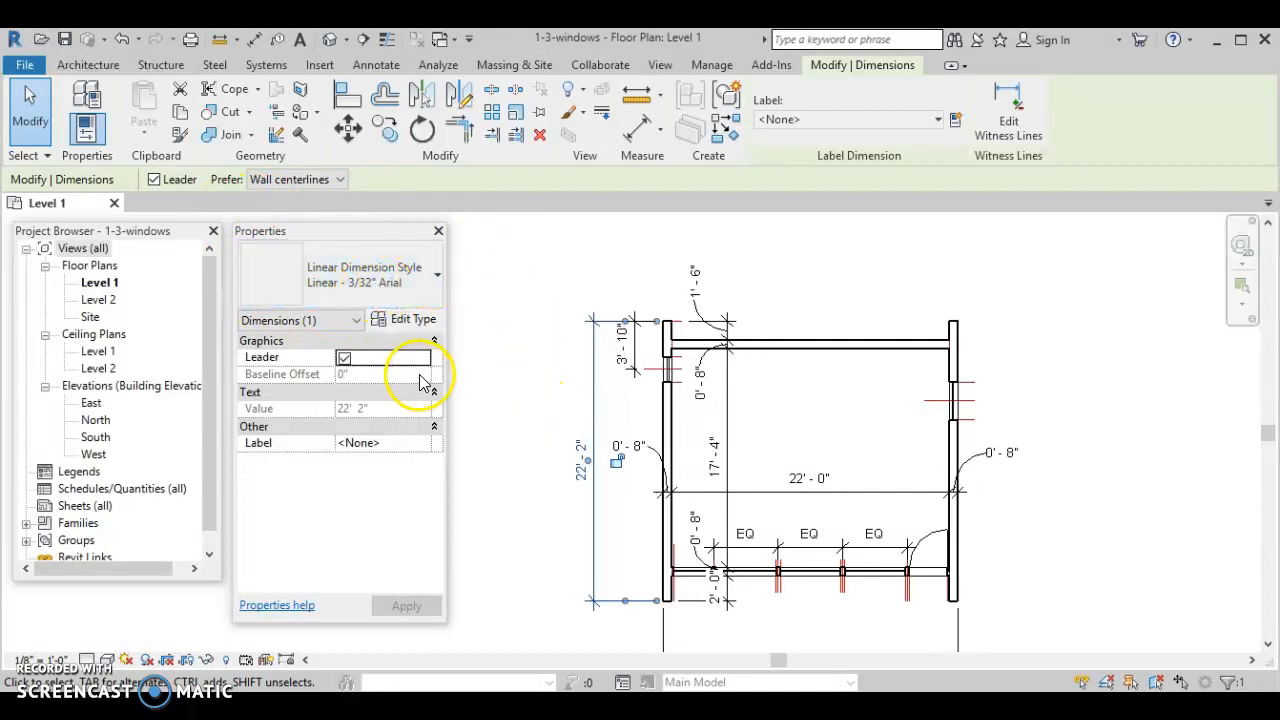
left_click(407, 322)
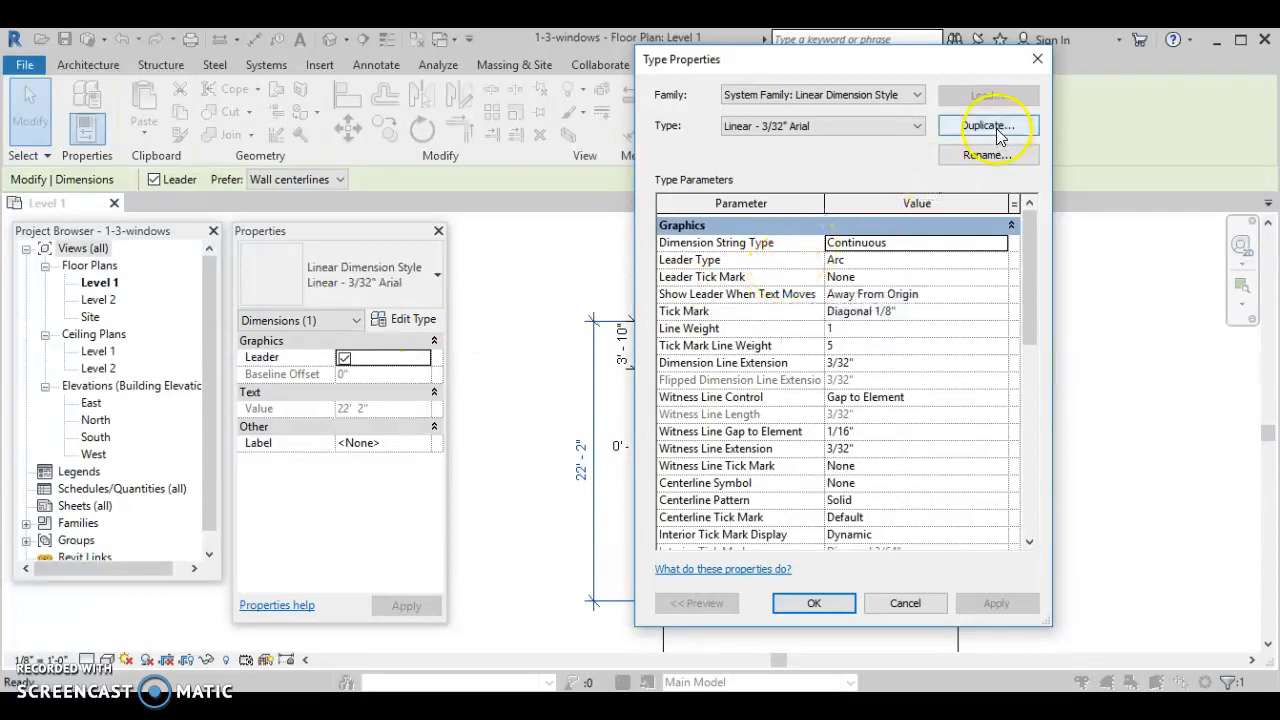
left_click(996, 128)
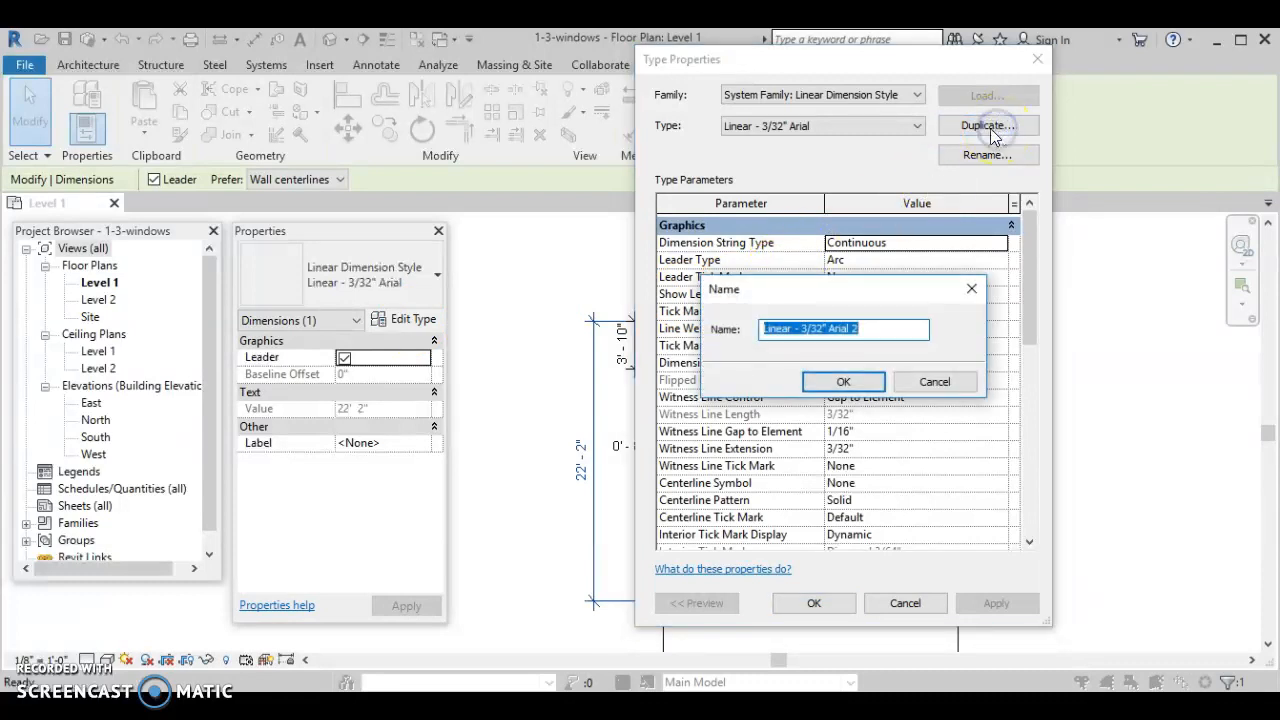
left_click(871, 329)
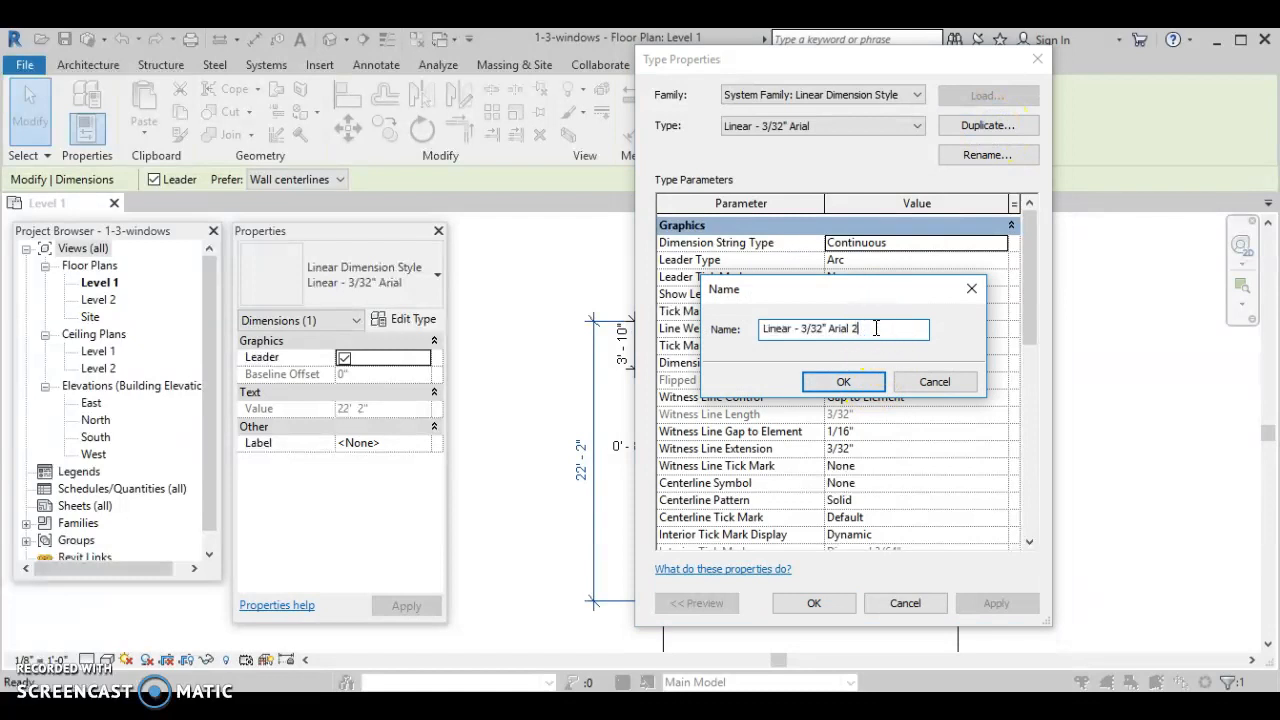
left_click(806, 329)
type("2")
left_click(845, 383)
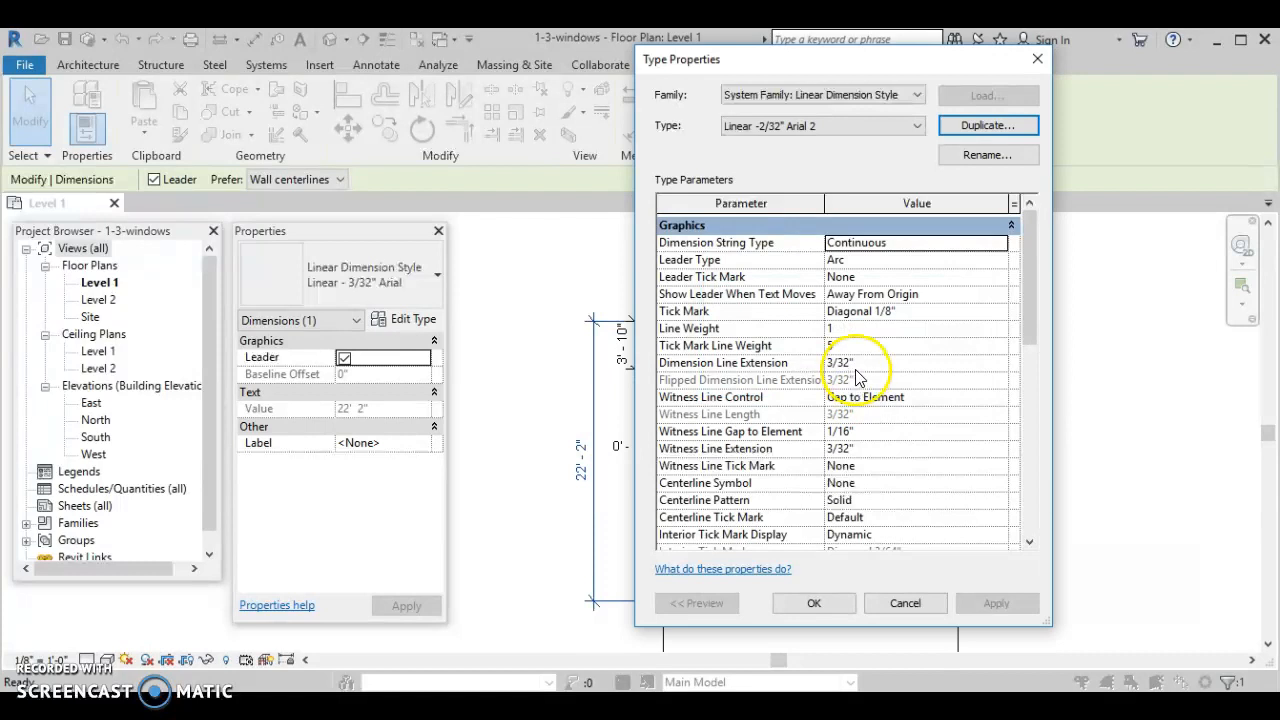
Set the new type's Dimension Line Extension to 1/16", Witness Line Gap to Element to 1/32" and Witness Line Extension to 1/16".
left_click(833, 360)
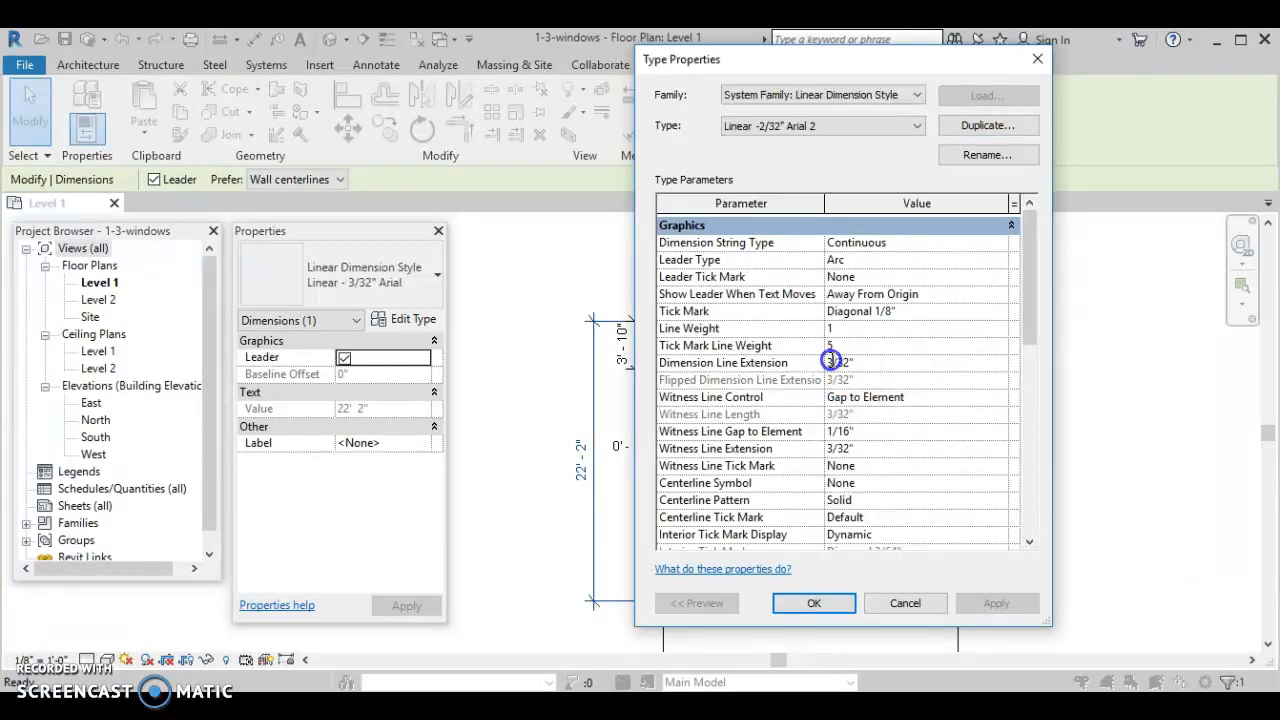
type("2")
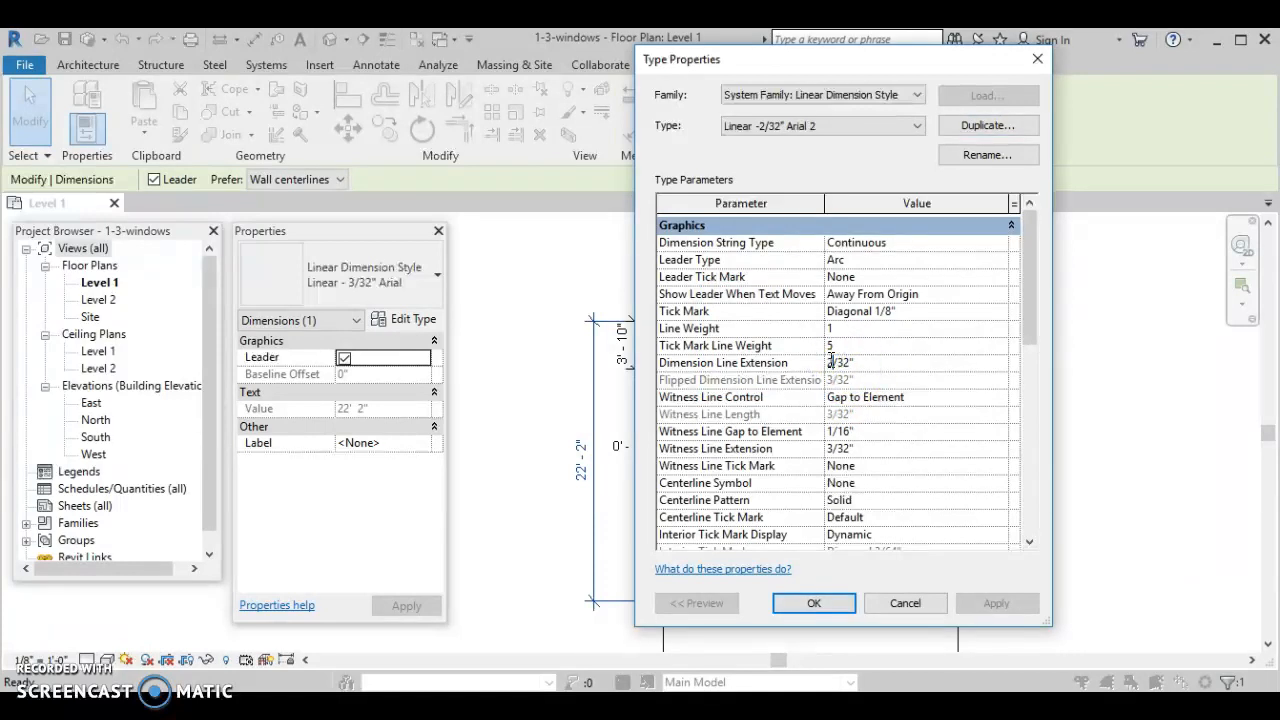
left_click(873, 432)
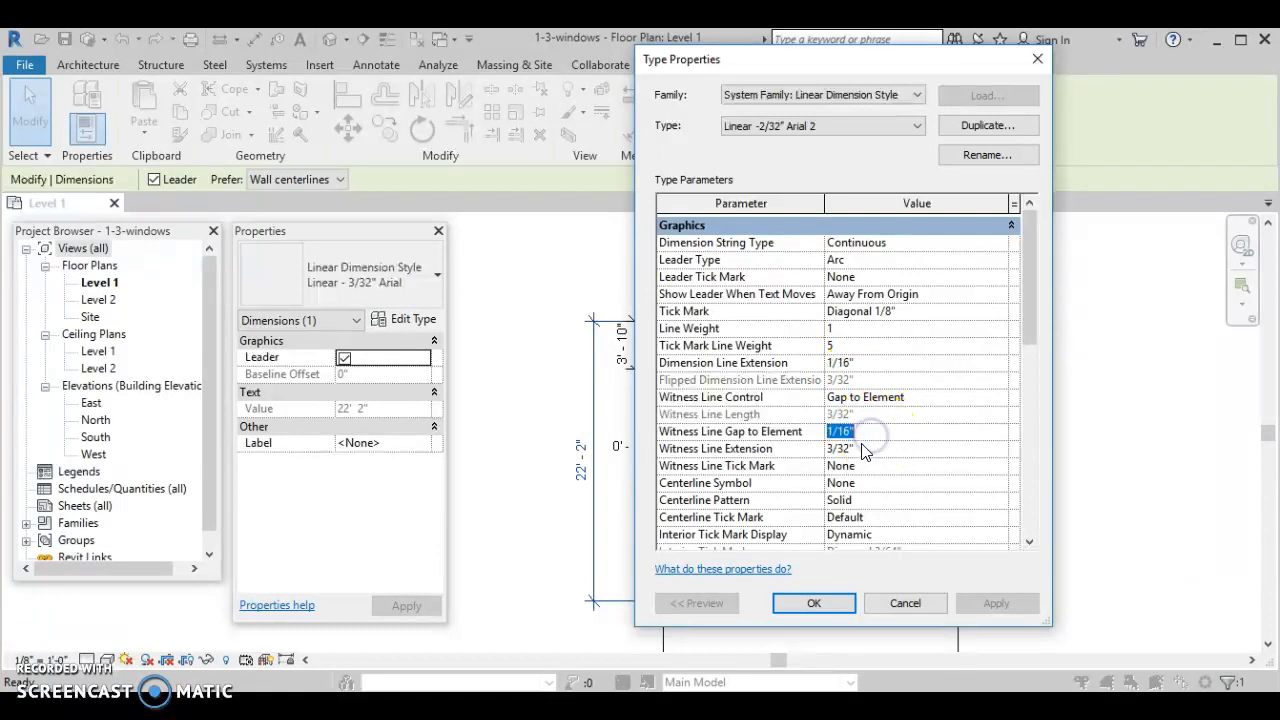
left_click(835, 448)
type("2")
left_click(862, 445)
left_click(886, 440)
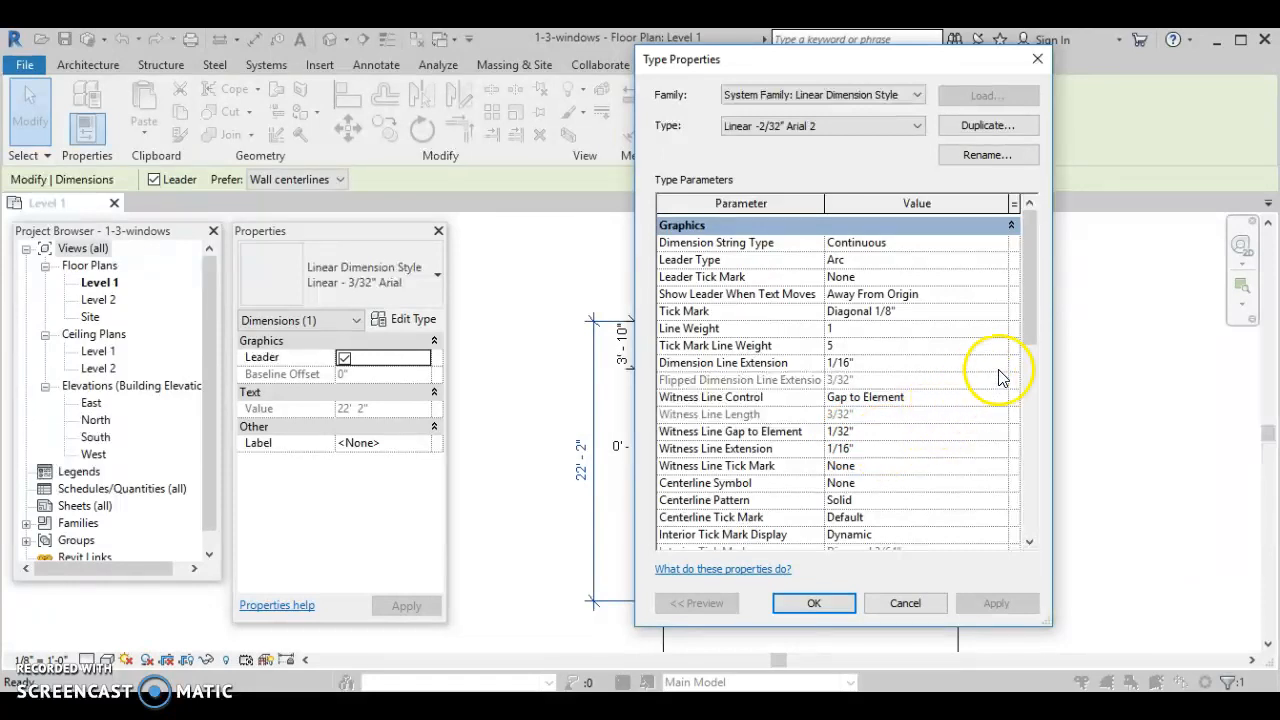
Set the Dimension Line Snap Distance of the new dimension type to 1/8".
left_click_drag(1032, 328, 1032, 338)
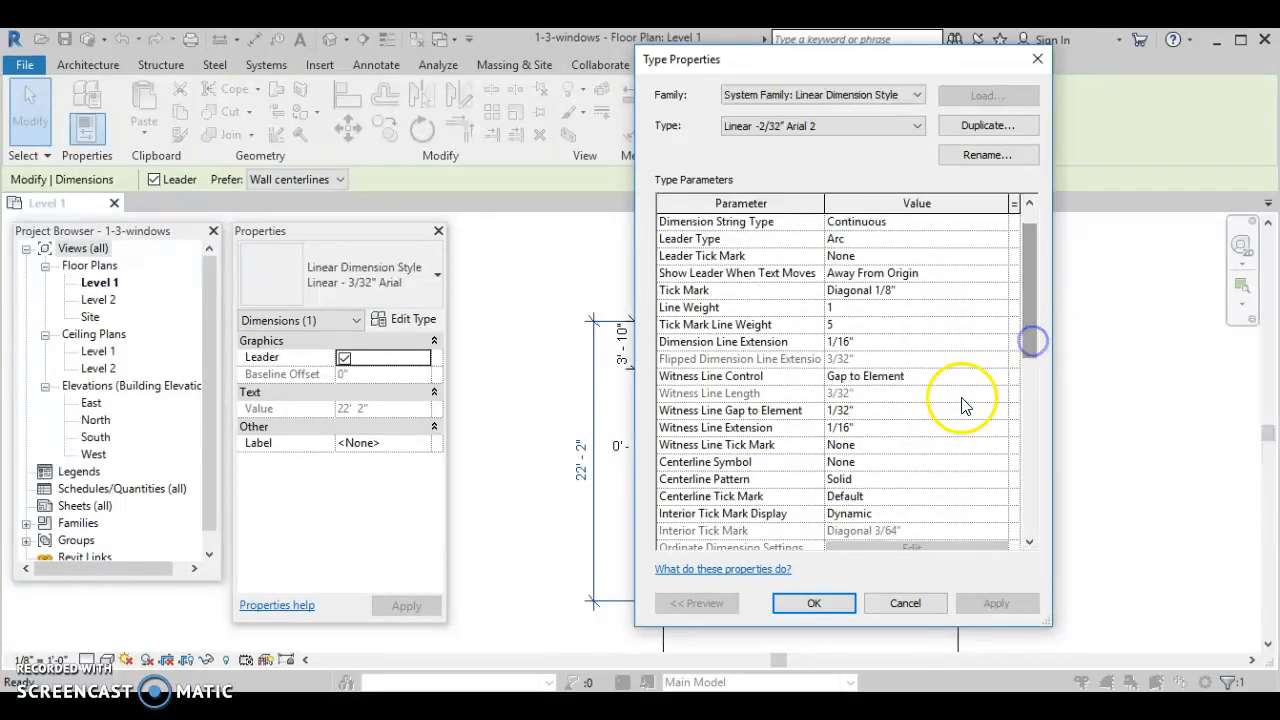
left_click(866, 427)
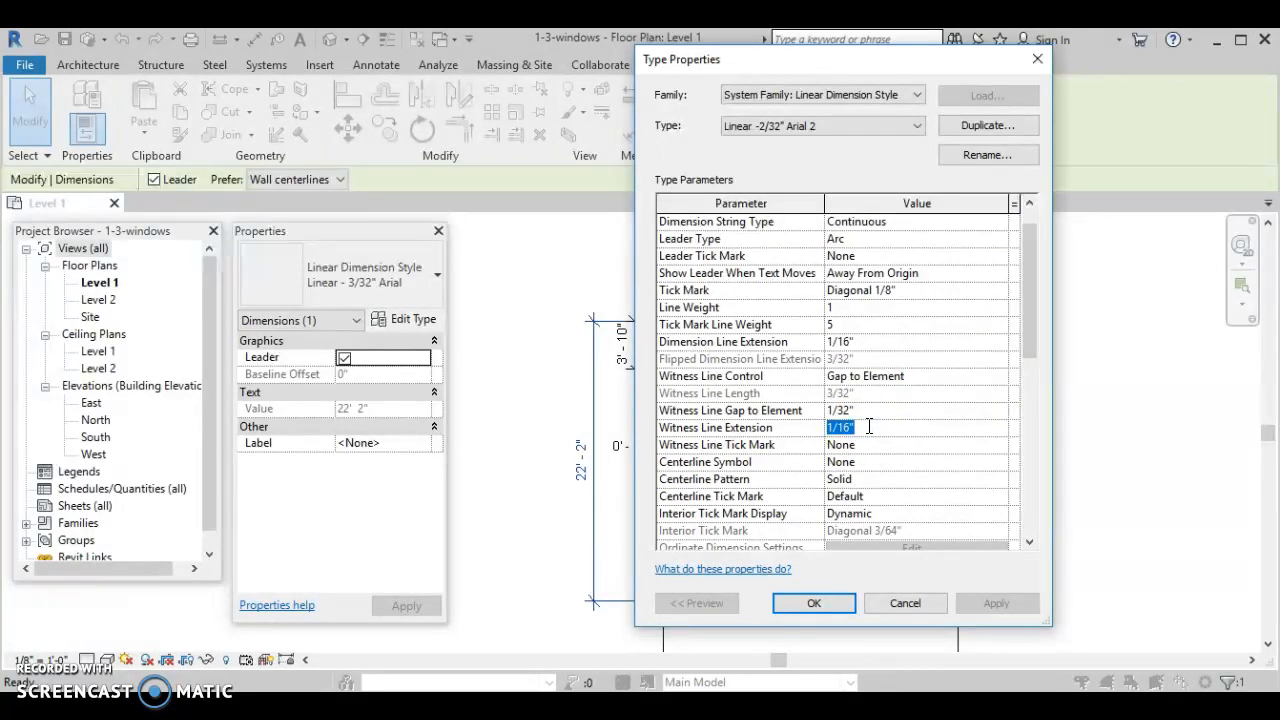
left_click_drag(1029, 325, 1032, 334)
left_click_drag(1024, 289, 1031, 328)
left_click(897, 326)
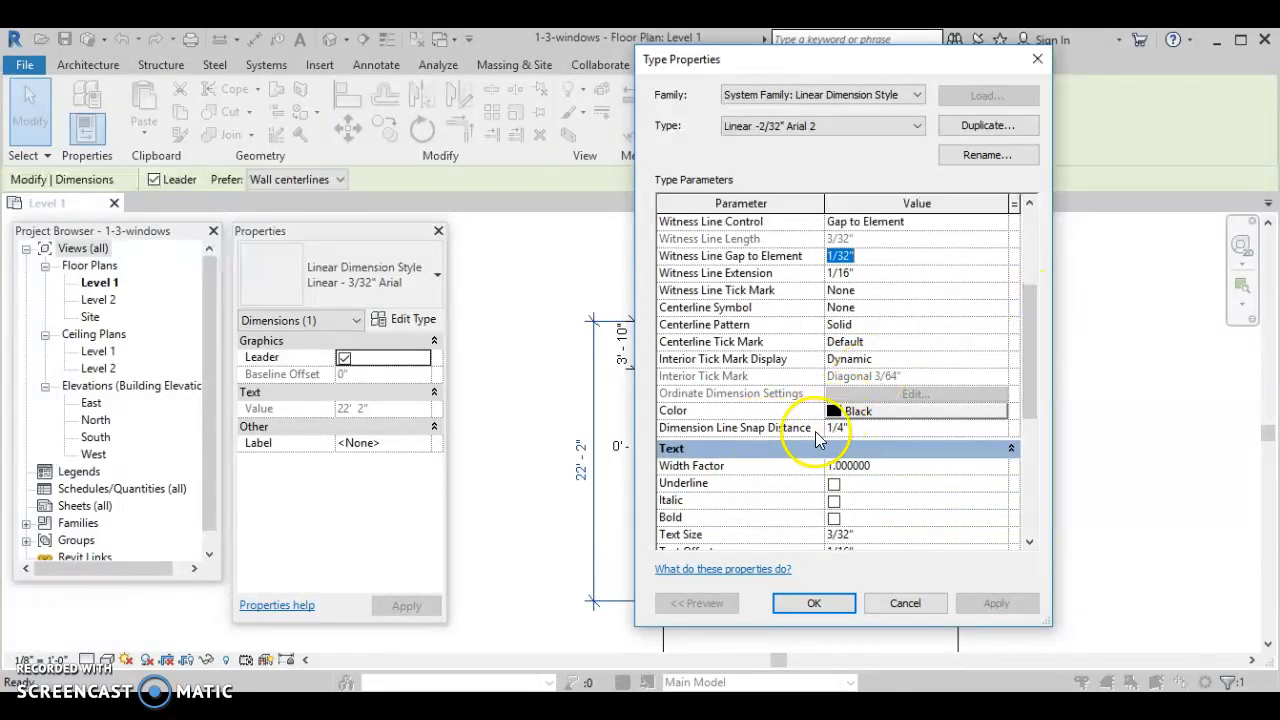
left_click(850, 429)
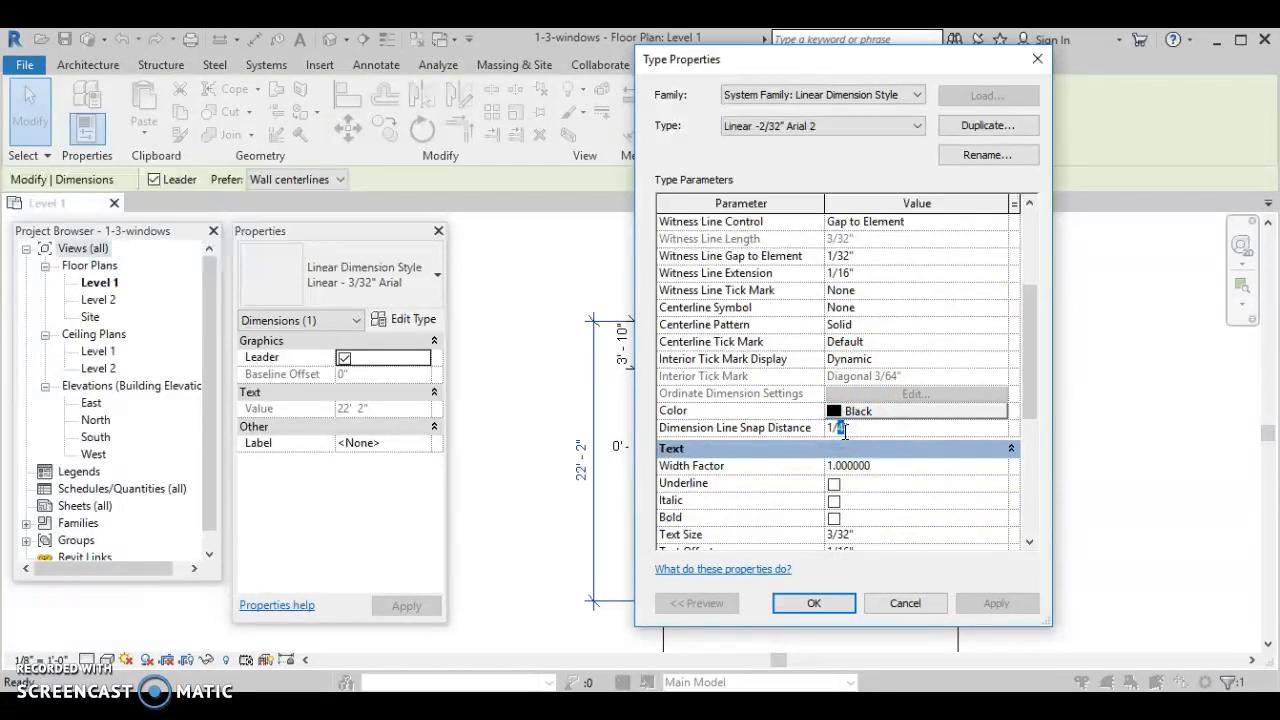
Set the new dimension type's Text Size to 1/16" and its Text Offset to 1/32".
left_click_drag(1034, 368, 1030, 392)
left_click(835, 483)
type("2")
left_click(834, 488)
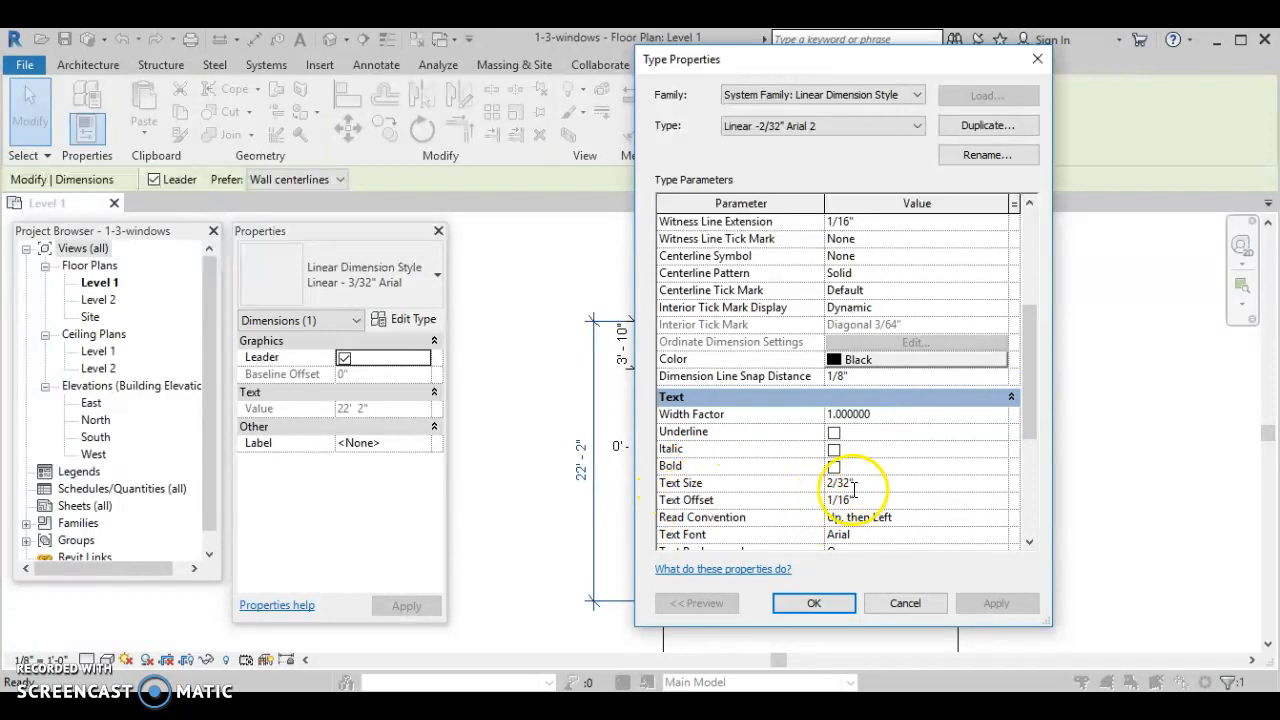
left_click(850, 497)
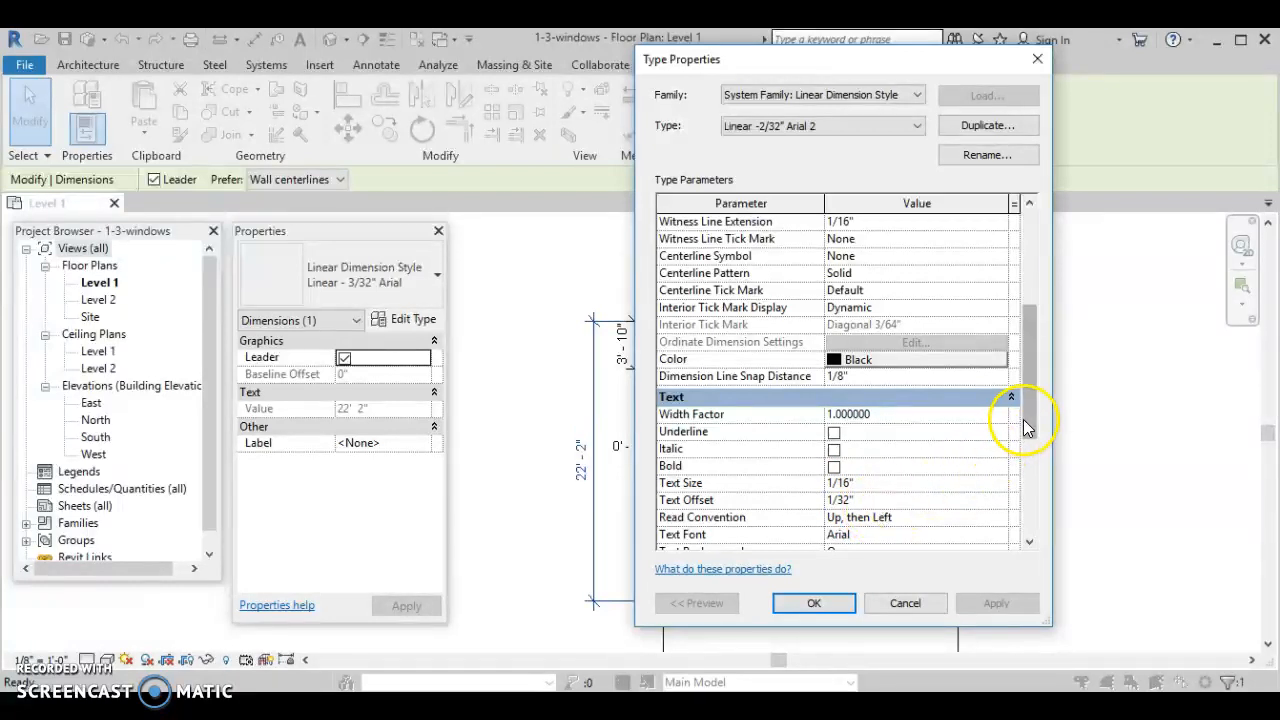
Try to set the new dimension type's Tick Mark to Diagonal 1/16".
left_click_drag(1026, 423, 1031, 330)
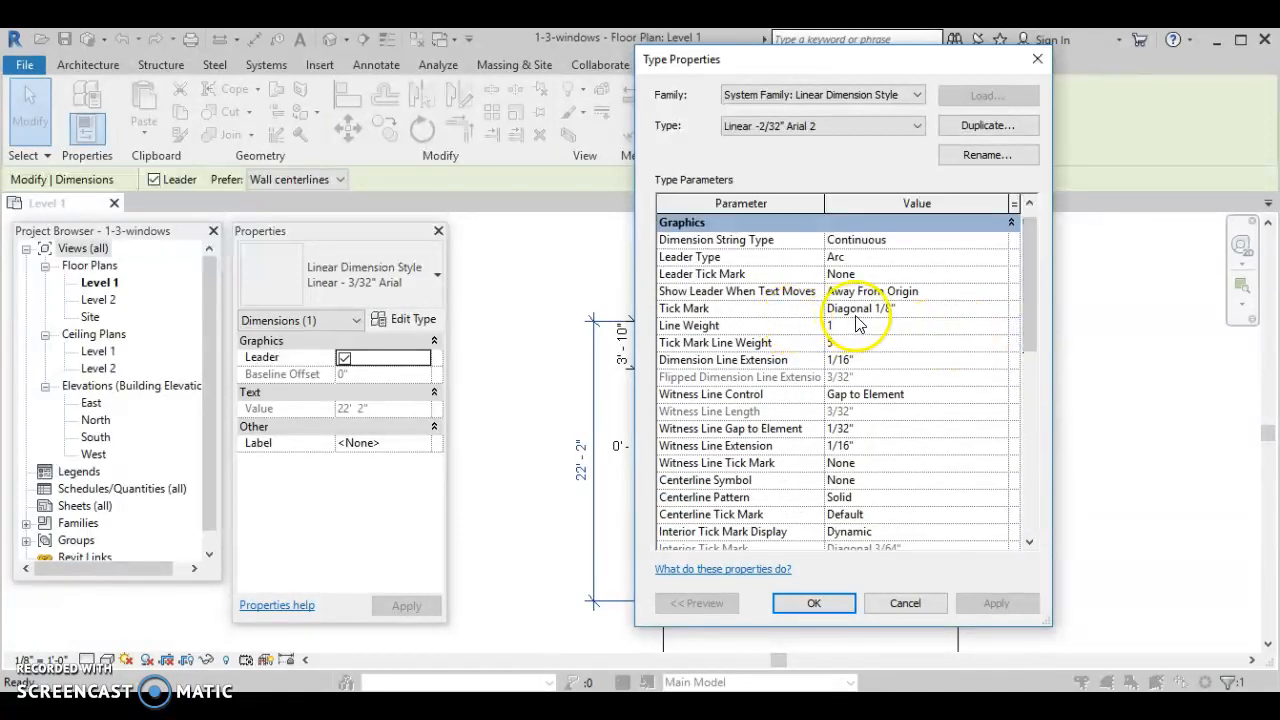
left_click(911, 309)
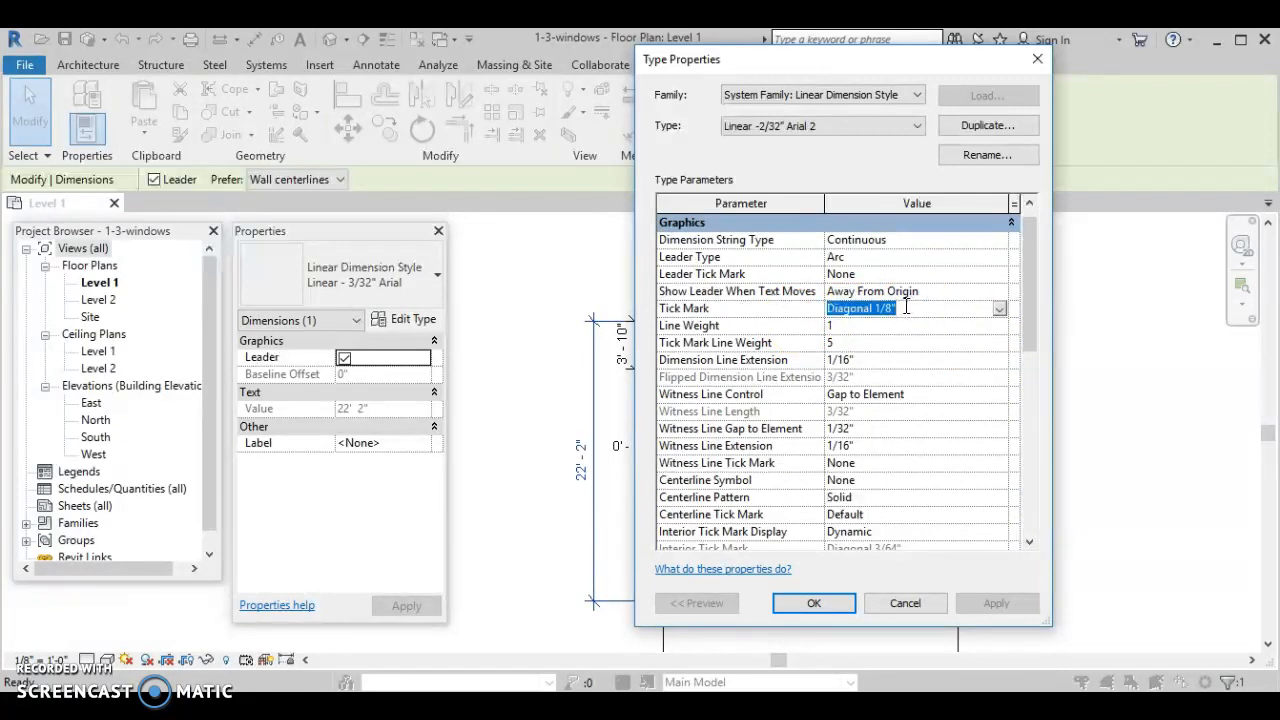
left_click(897, 308)
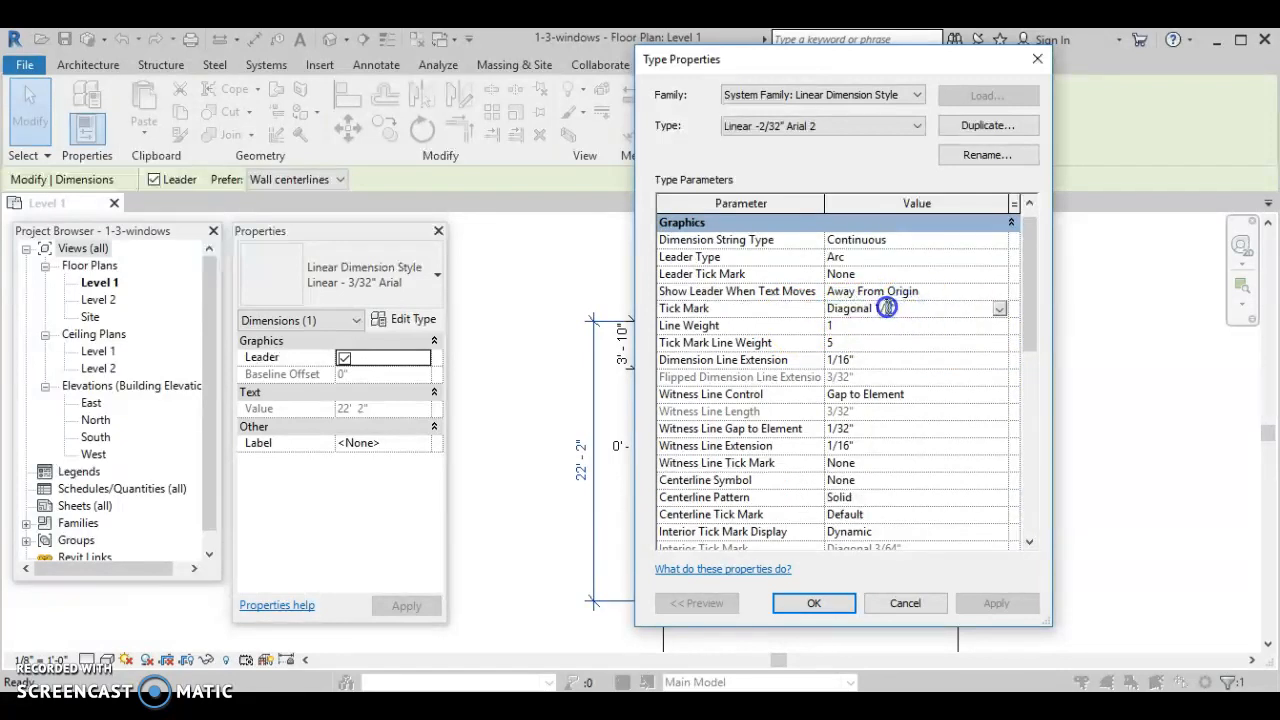
key("BackSpace")
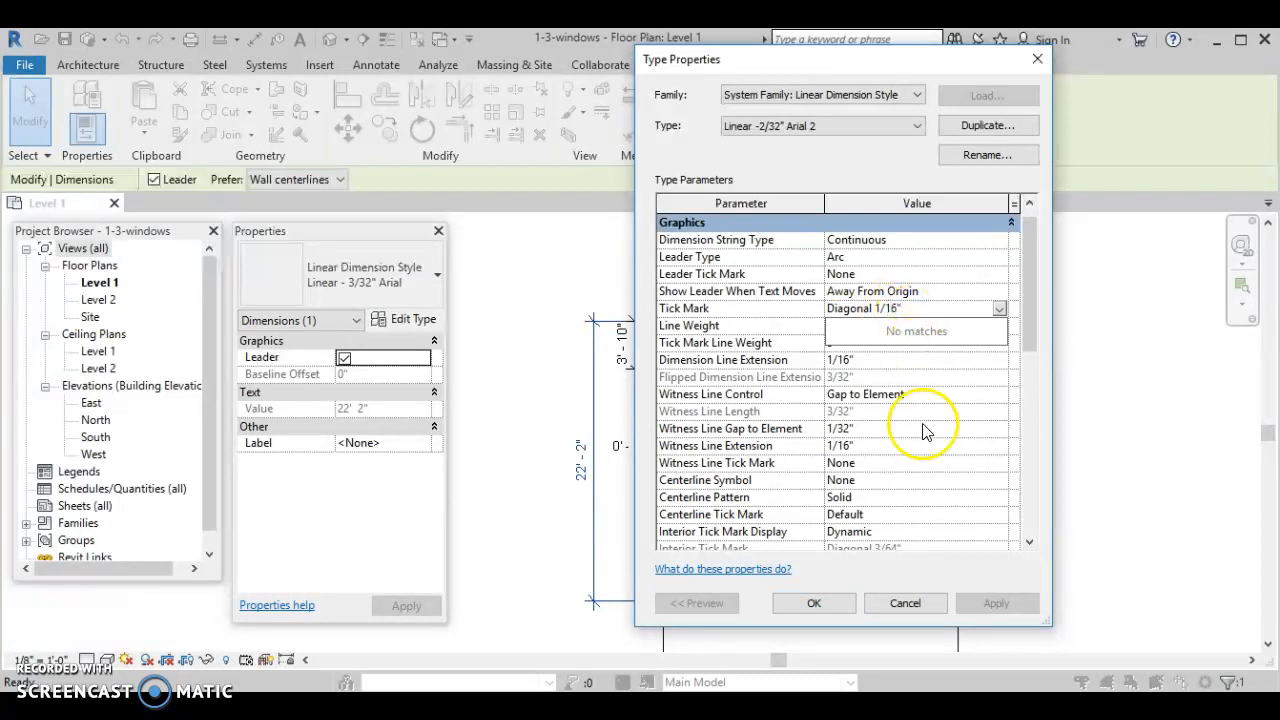
left_click(814, 604)
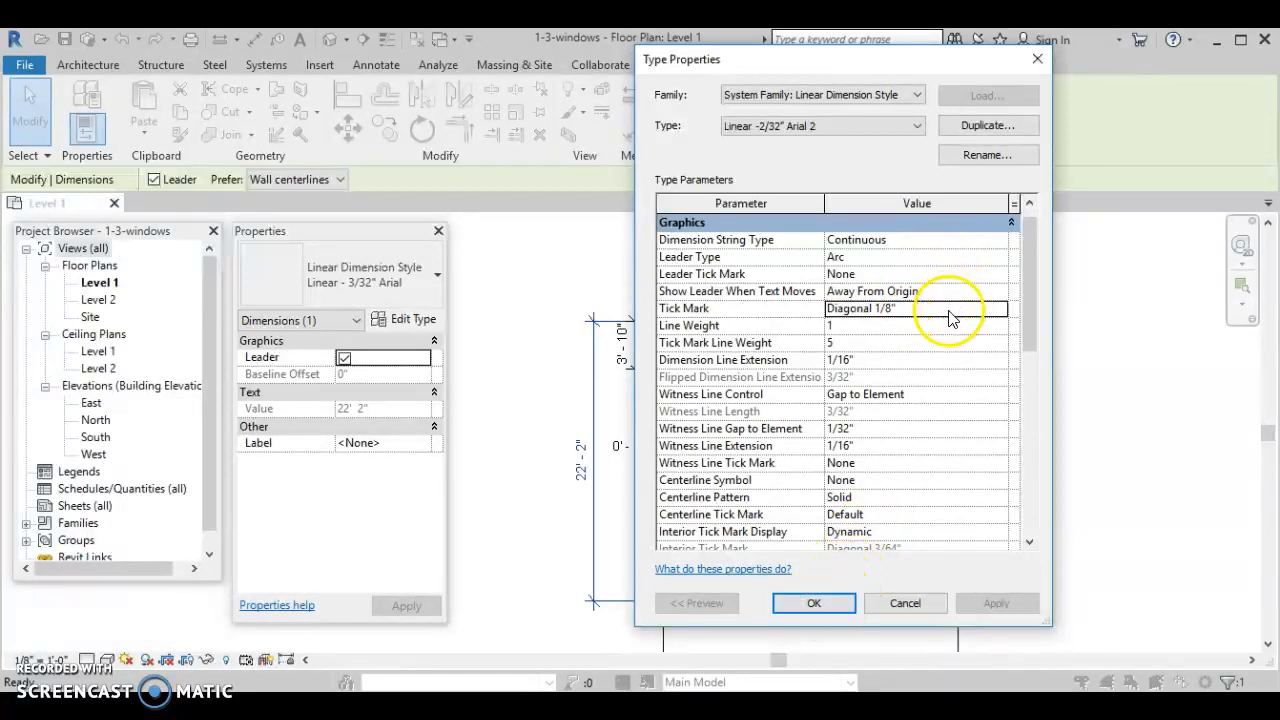
Set the Tick Mark to Diagonal 3/64" and apply the new type to the overall vertical dimension.
left_click(990, 308)
left_click(999, 309)
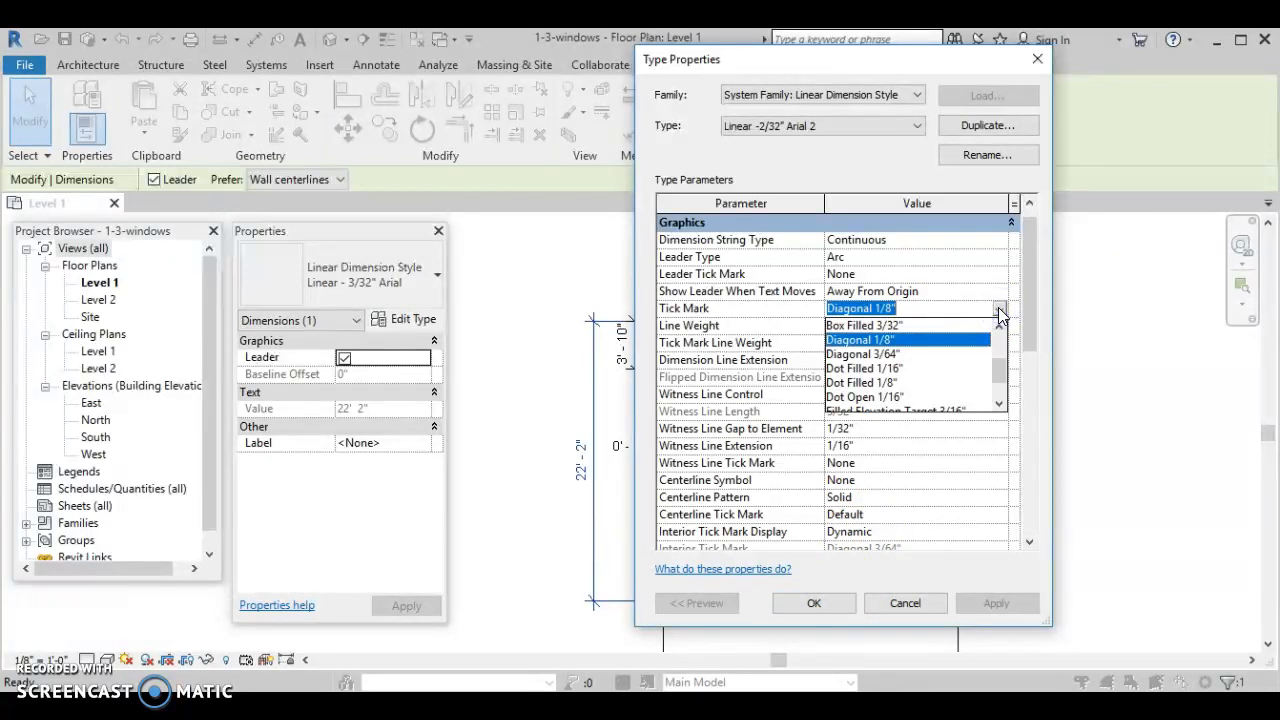
left_click(886, 354)
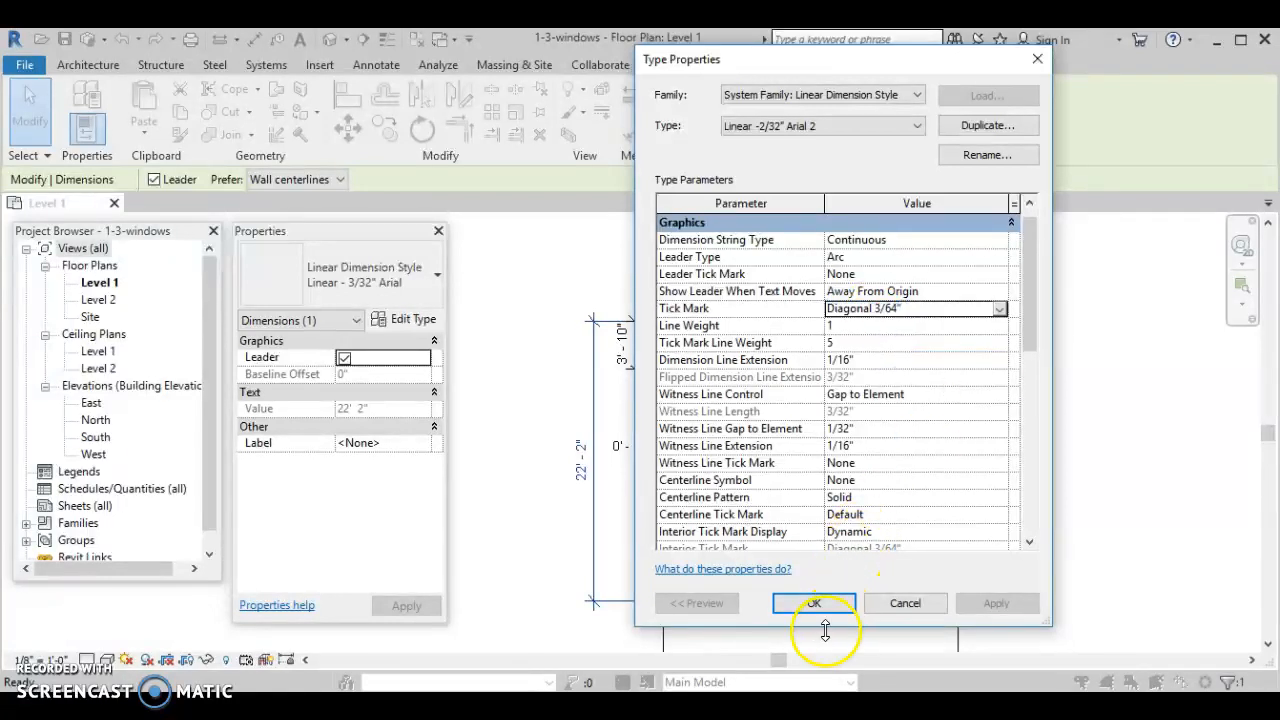
left_click(812, 603)
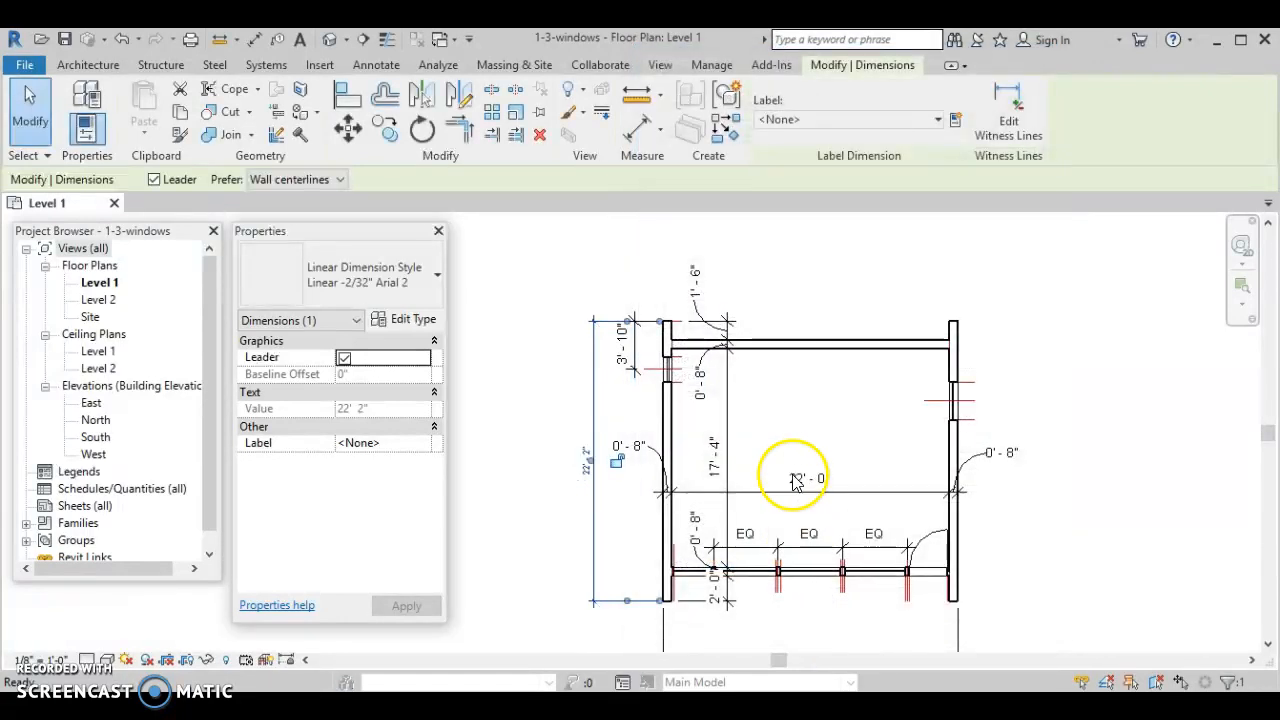
left_click(547, 420)
Apply the Linear -2/32" Arial 2 dimension type to the 3' - 10" window dimension on the plan's left wall.
scroll(573, 421, "up", 2)
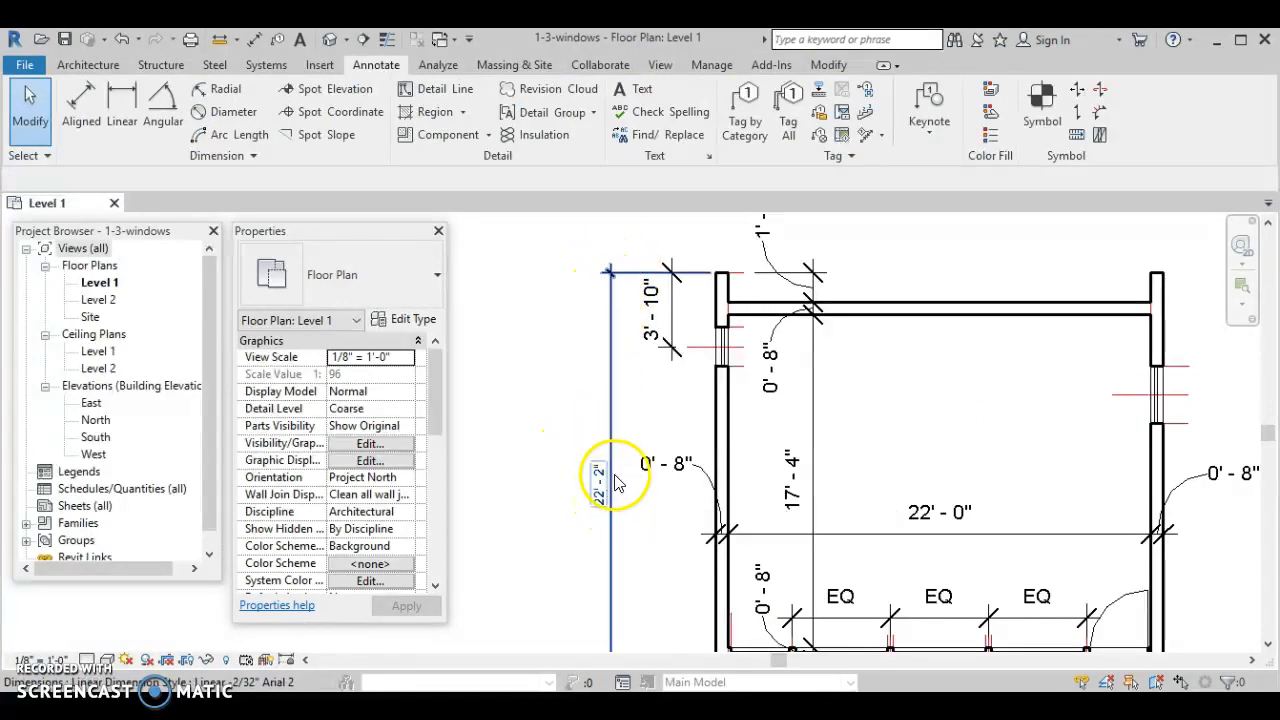
left_click(673, 338)
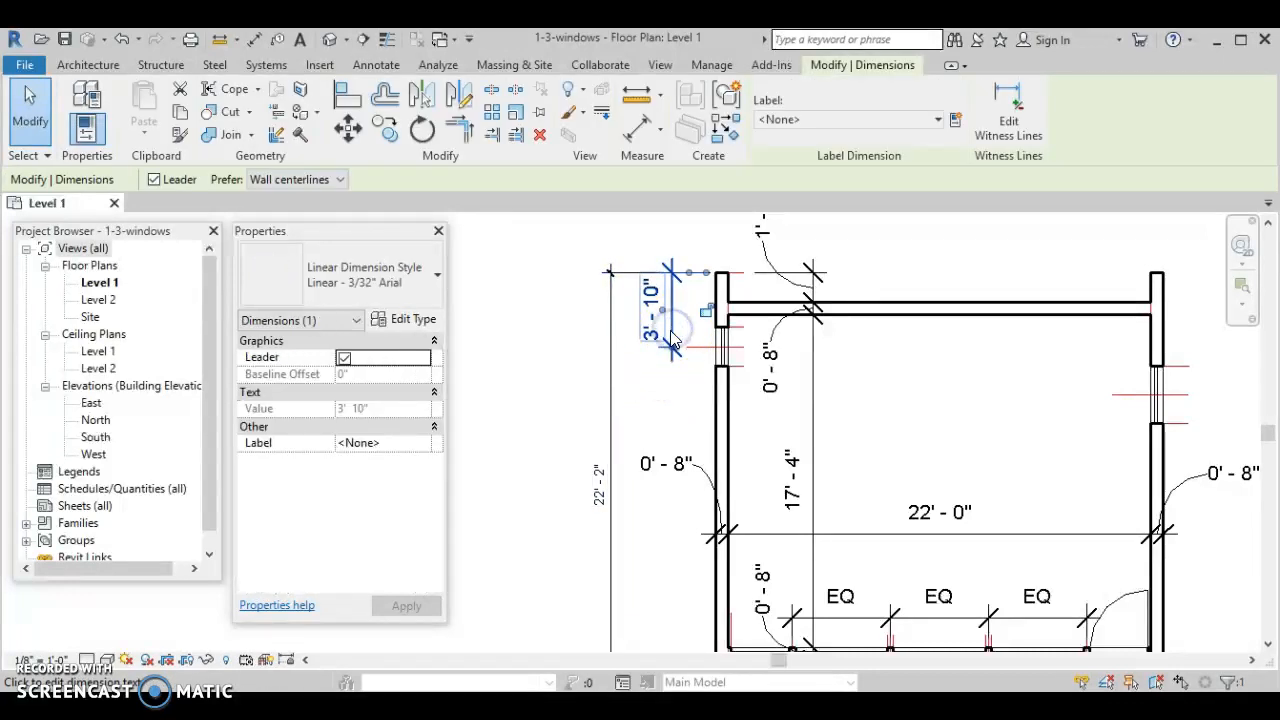
left_click(436, 280)
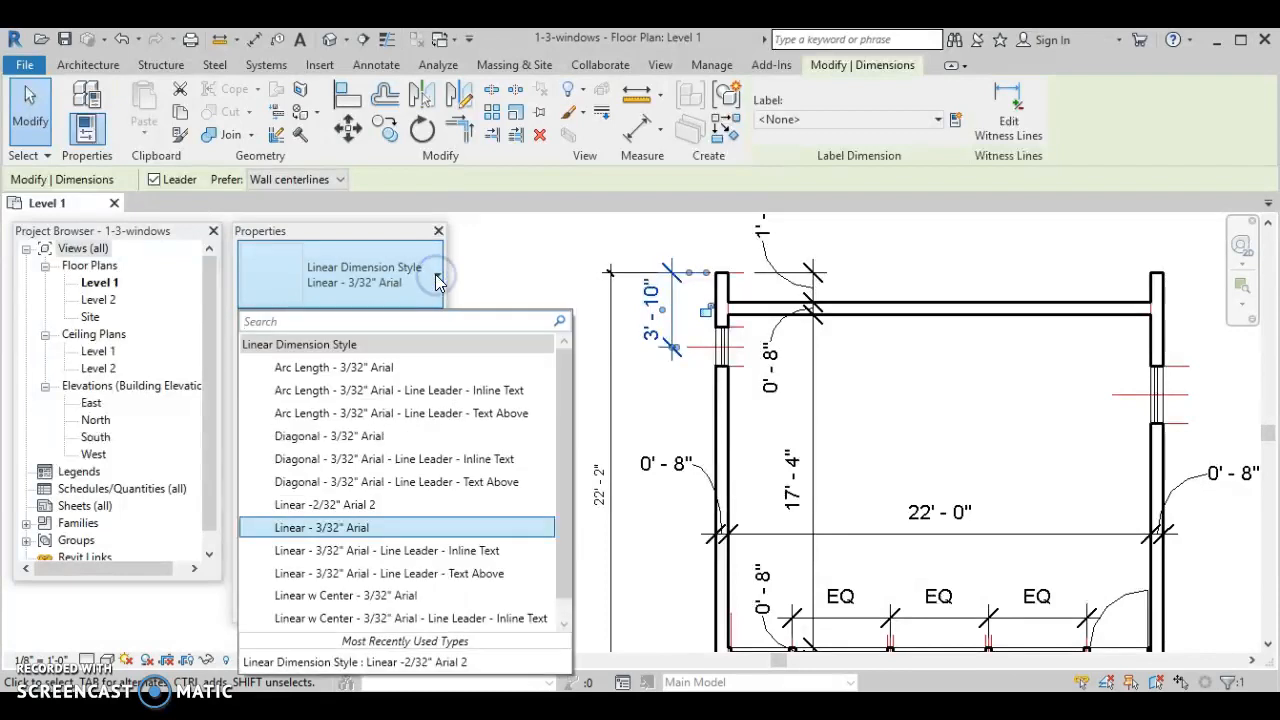
left_click(390, 507)
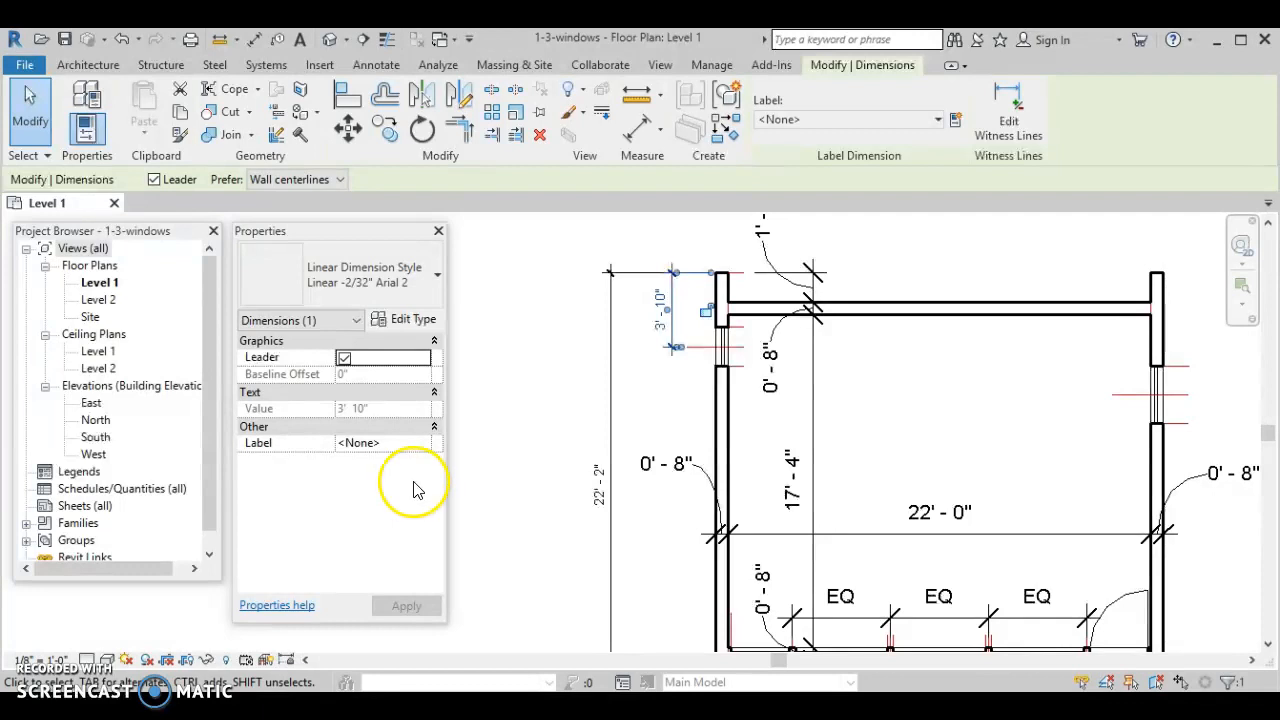
left_click(737, 366)
scroll(692, 408, "down", 4)
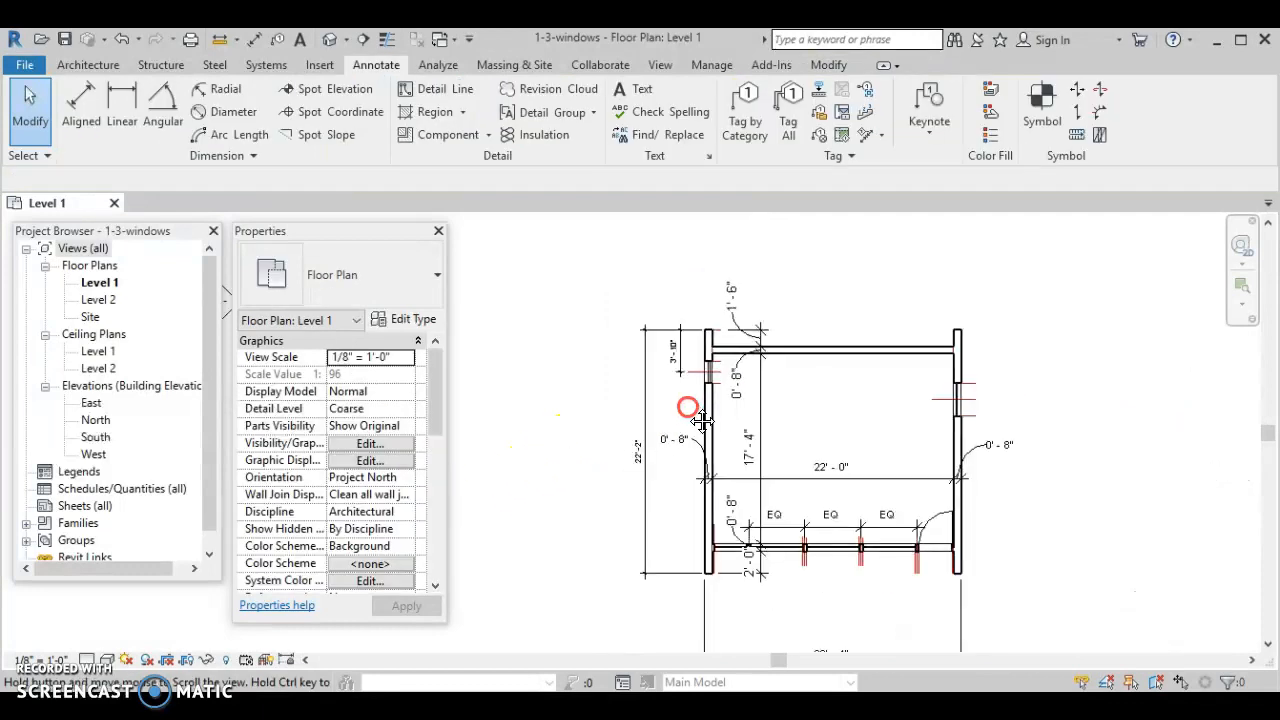
middle_click_drag(704, 421, 653, 408)
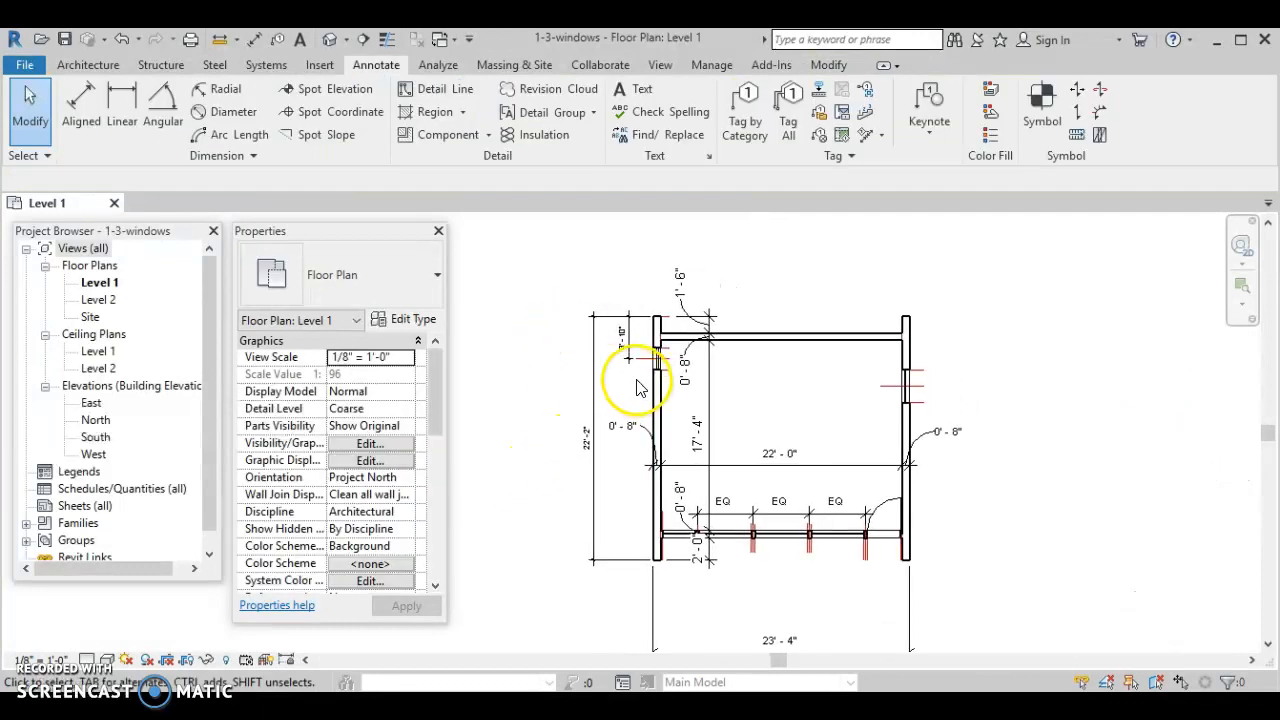
Try temporarily isolating the category of the overall vertical dimension and reset the temporary hide/isolate.
left_click(598, 386)
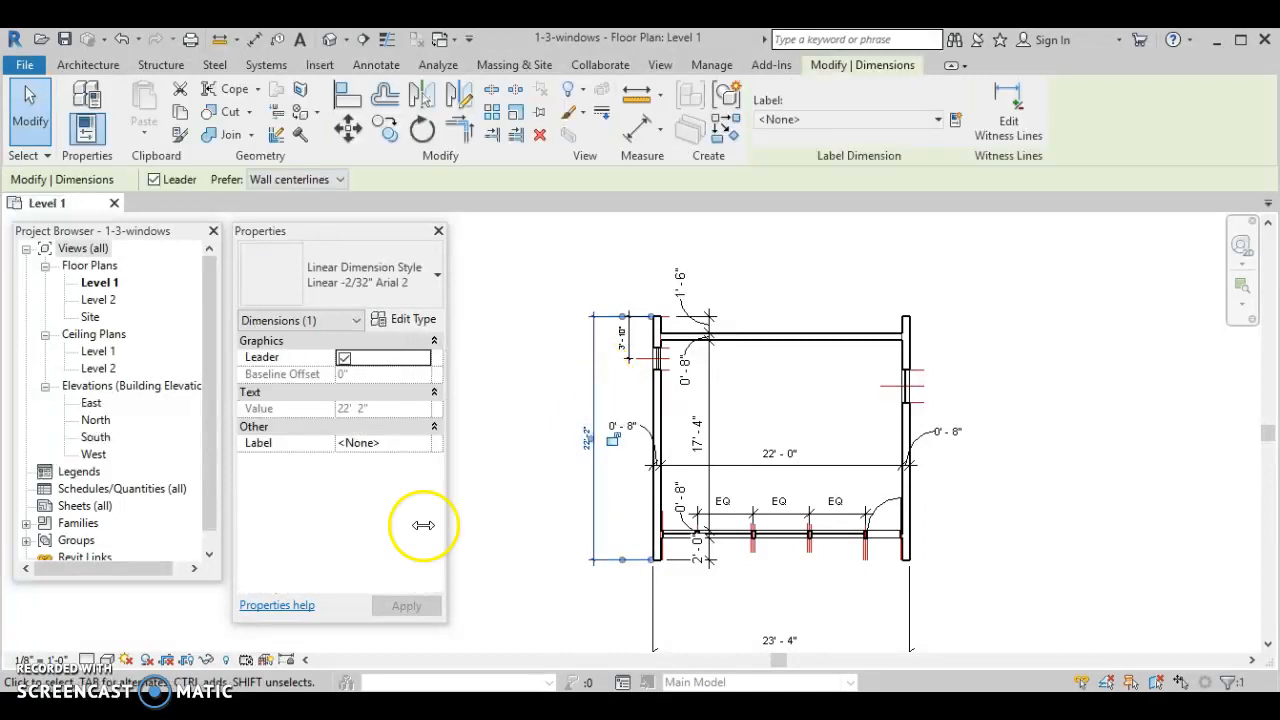
left_click(207, 661)
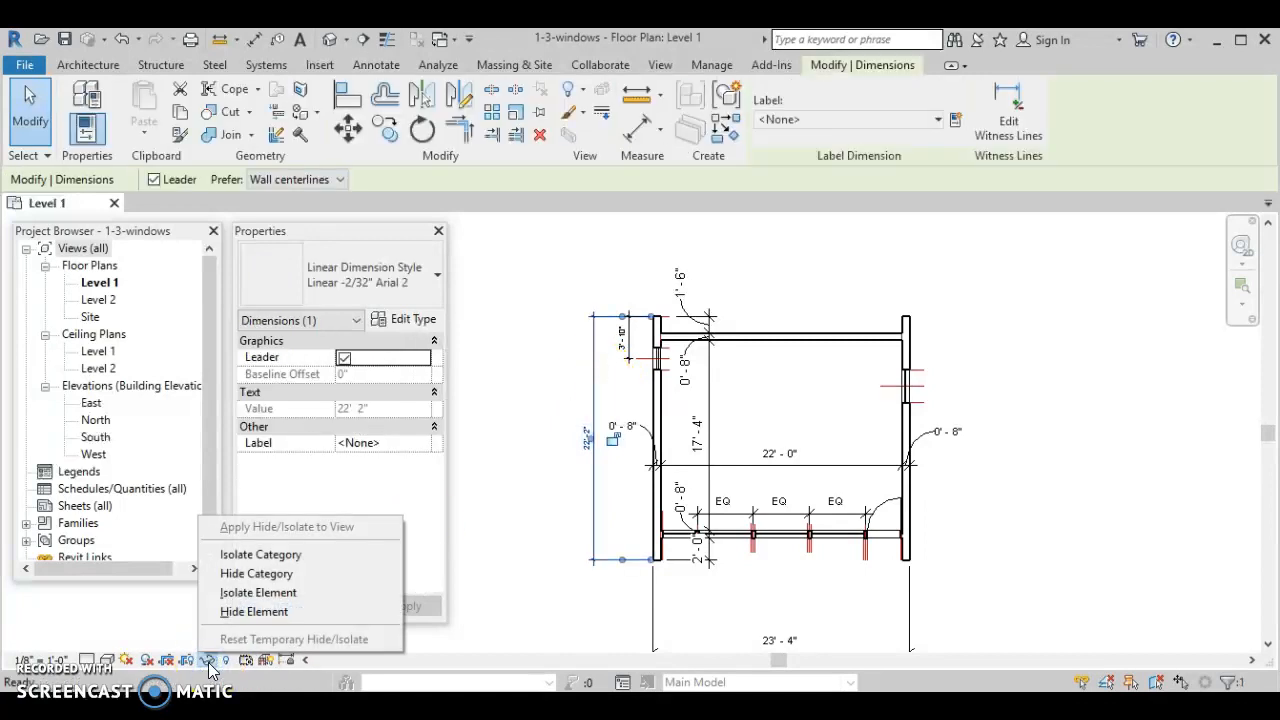
left_click(218, 555)
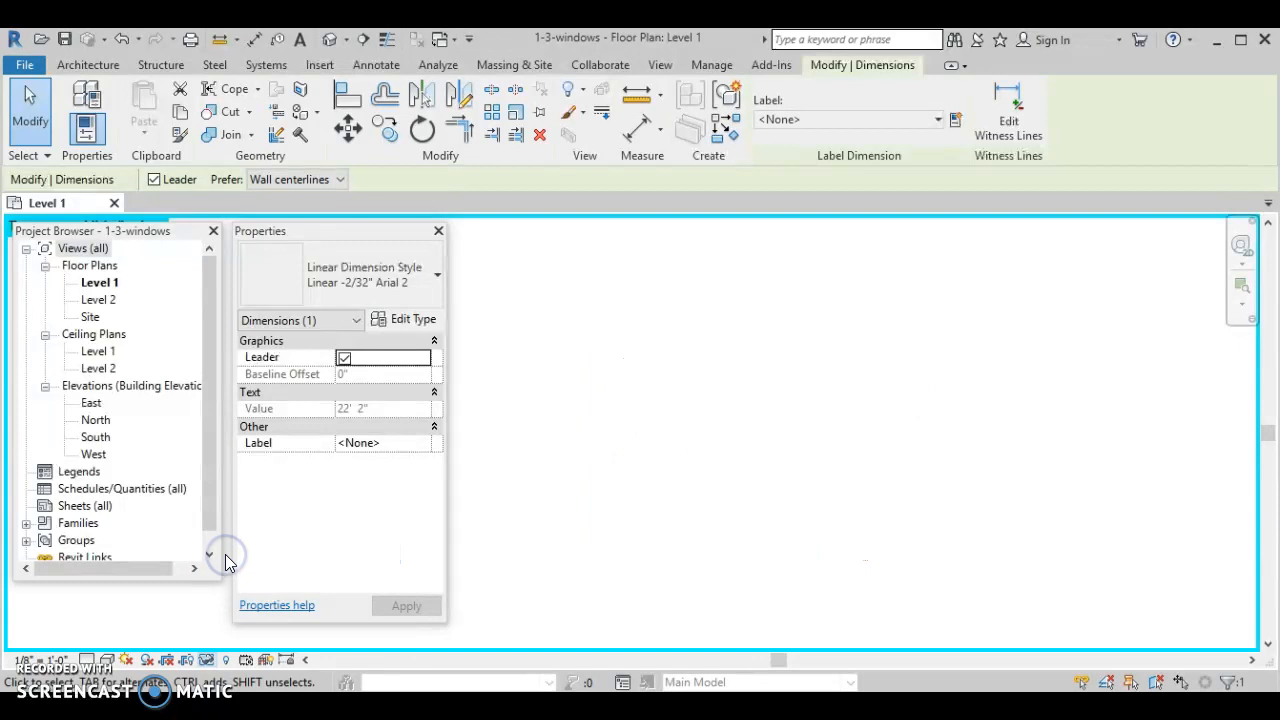
left_click(207, 661)
left_click(224, 639)
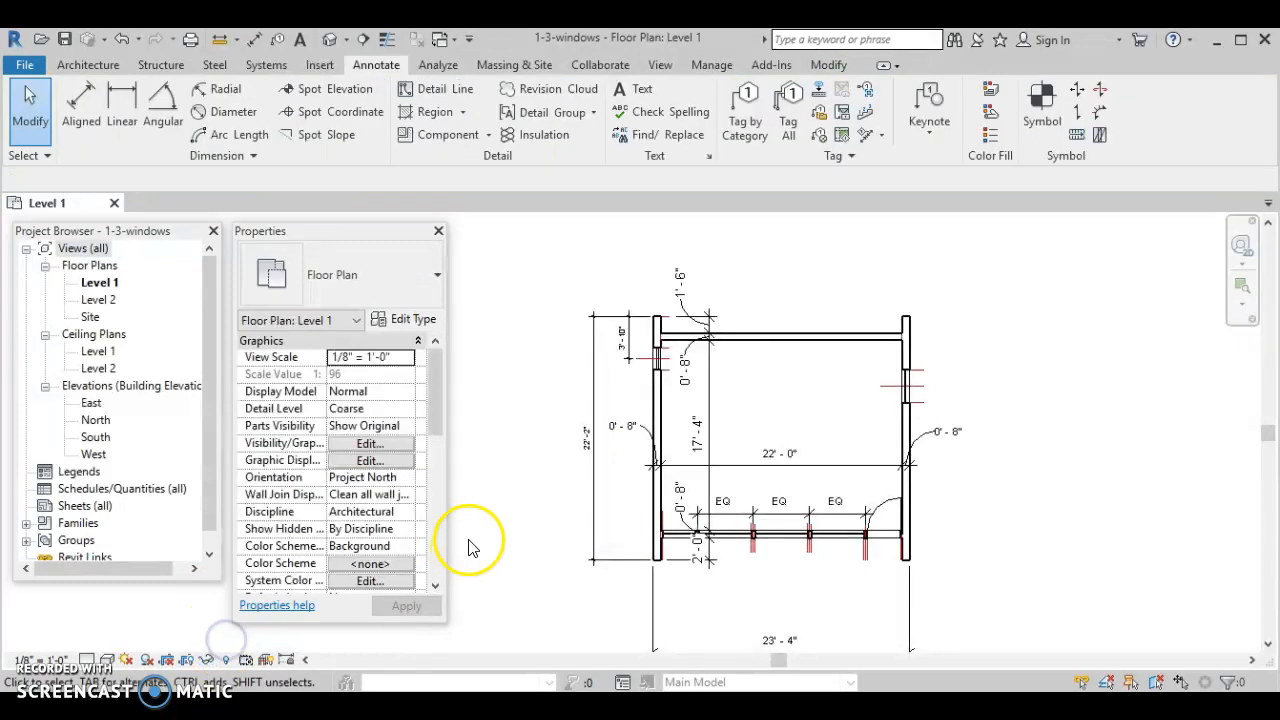
left_click(593, 470)
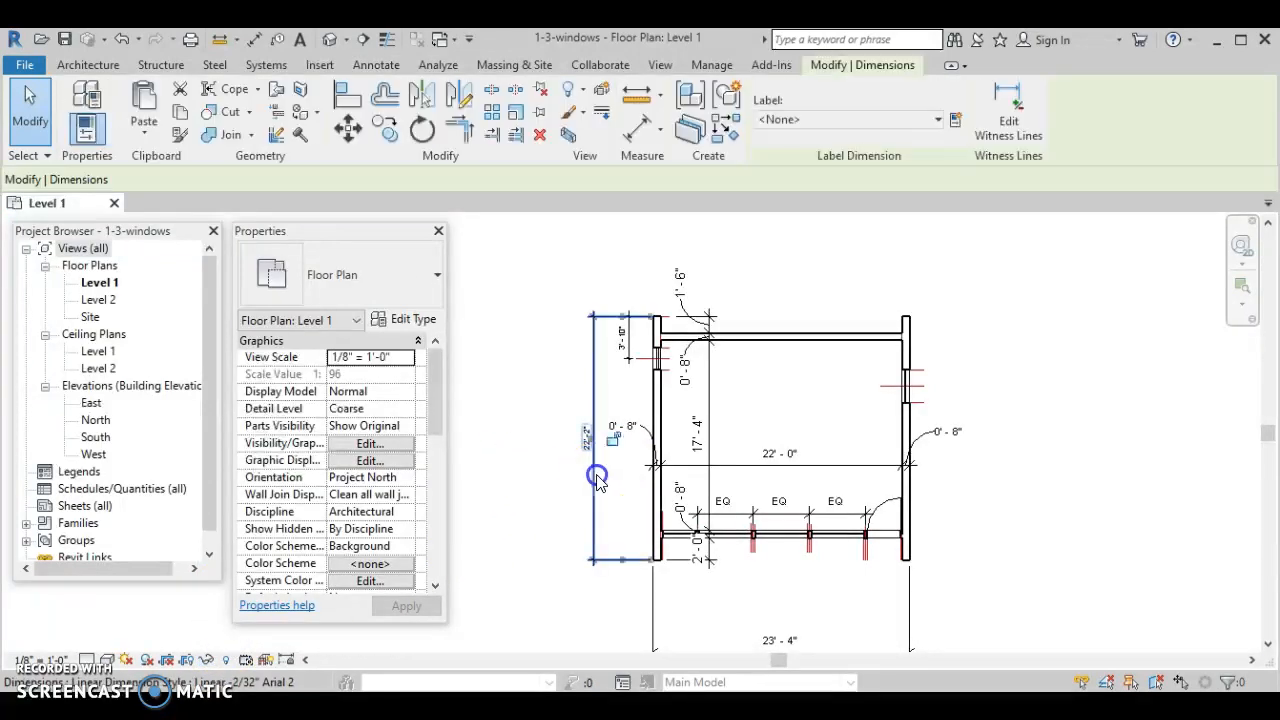
left_click(207, 661)
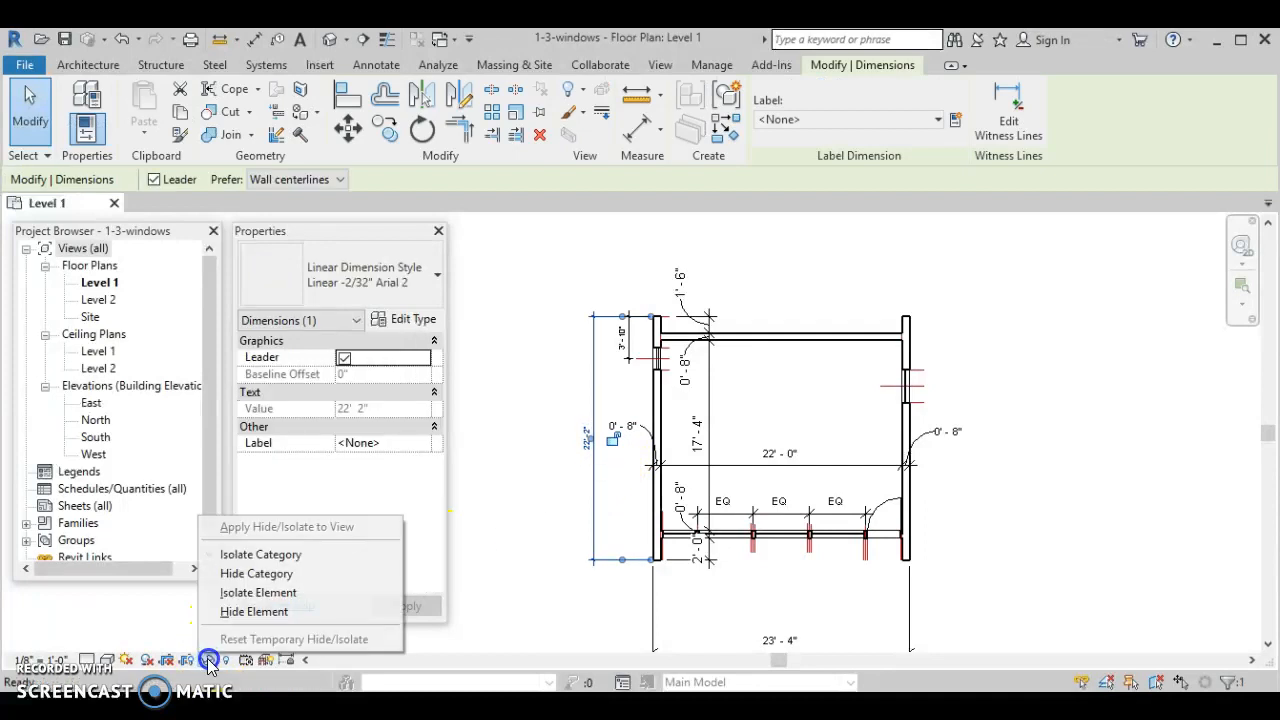
left_click(265, 557)
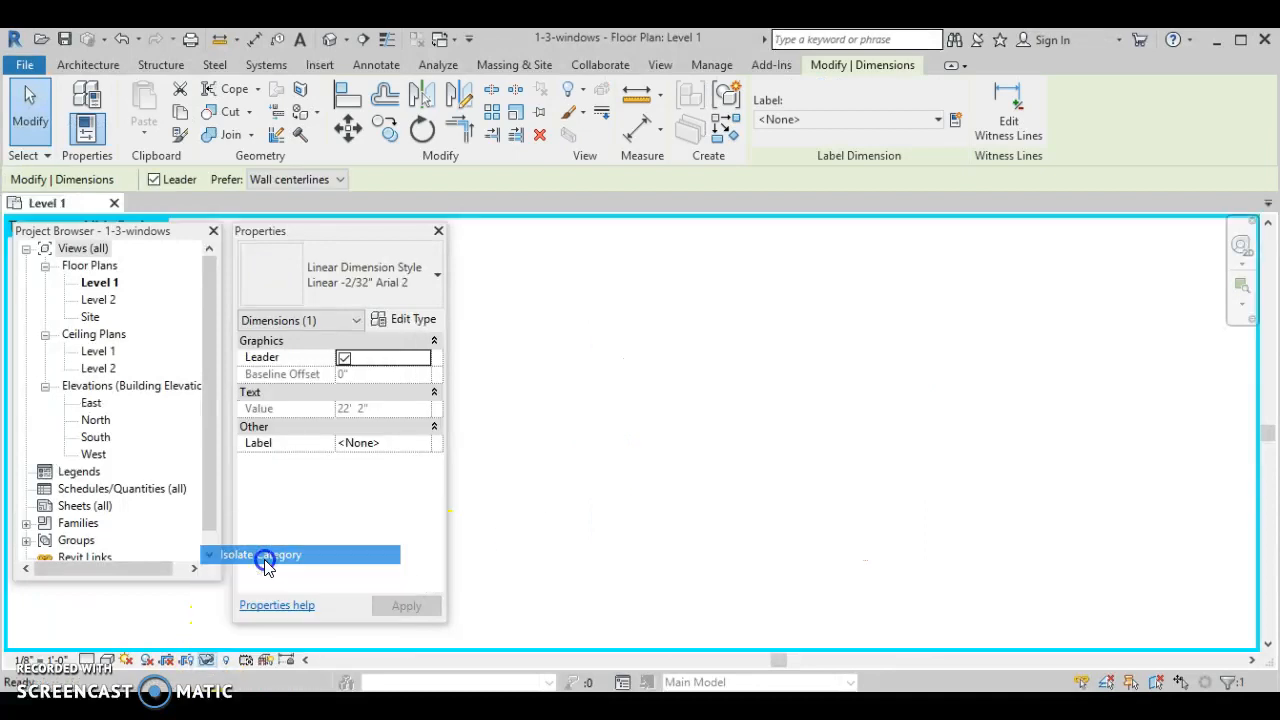
left_click(207, 660)
left_click(233, 643)
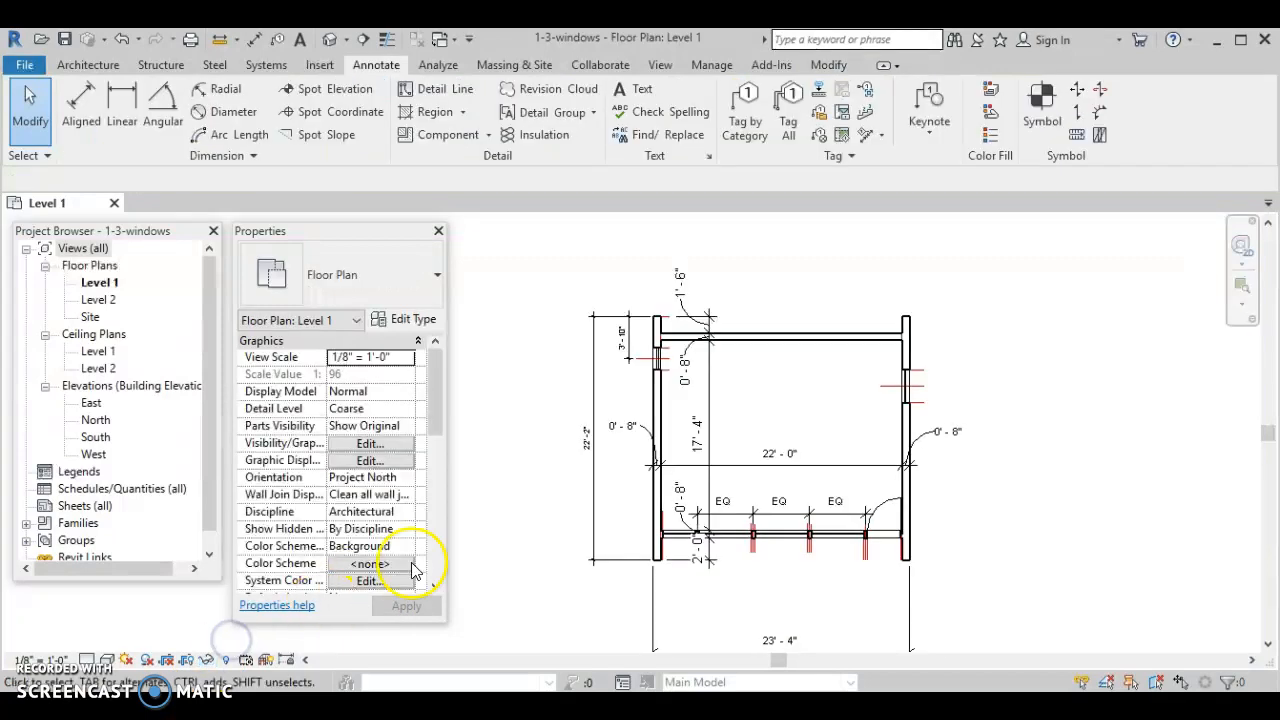
Apply the Linear -2/32" Arial 2 type to the interior horizontal and vertical wall dimension strings.
scroll(628, 440, "up", 2)
left_click(585, 400)
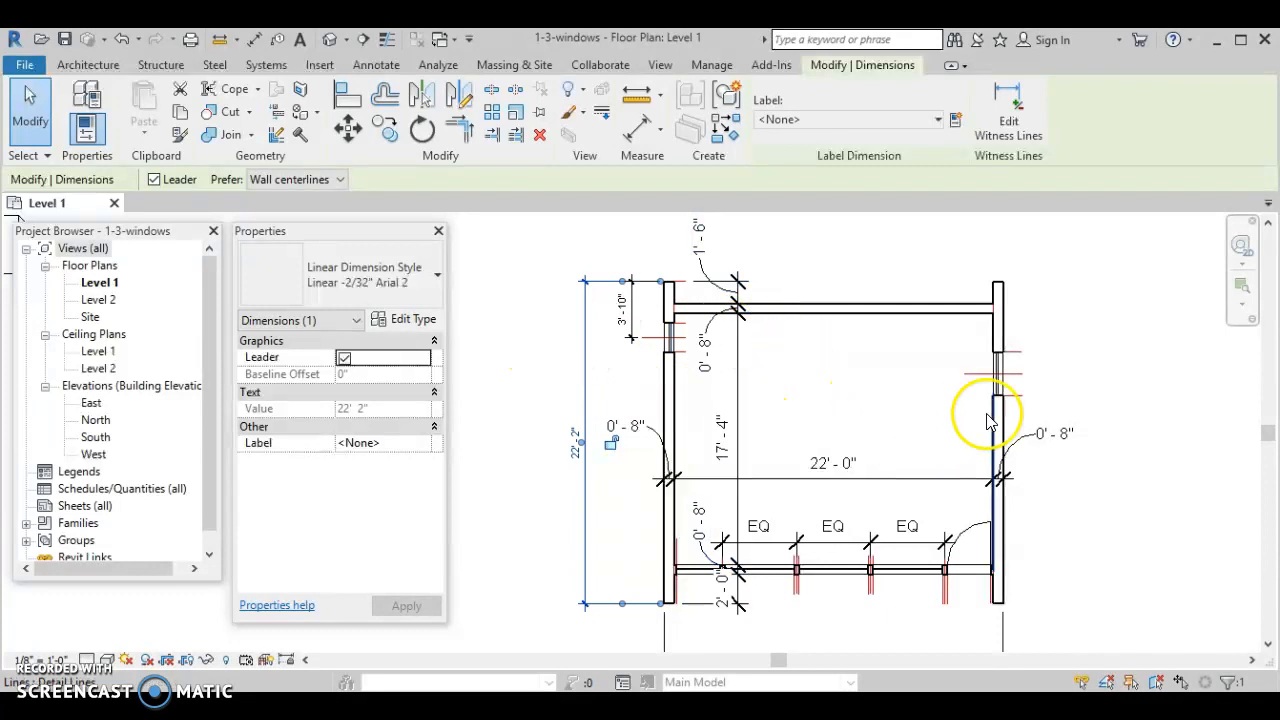
left_click(783, 487)
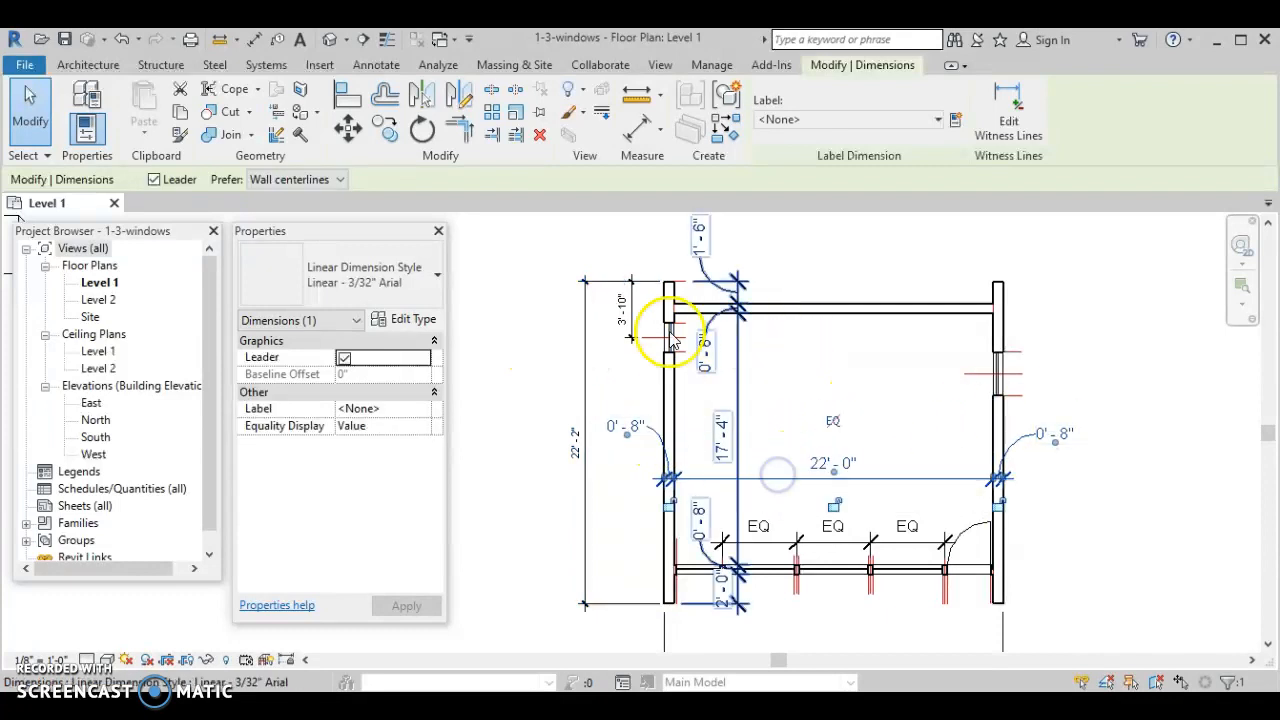
left_click(437, 280)
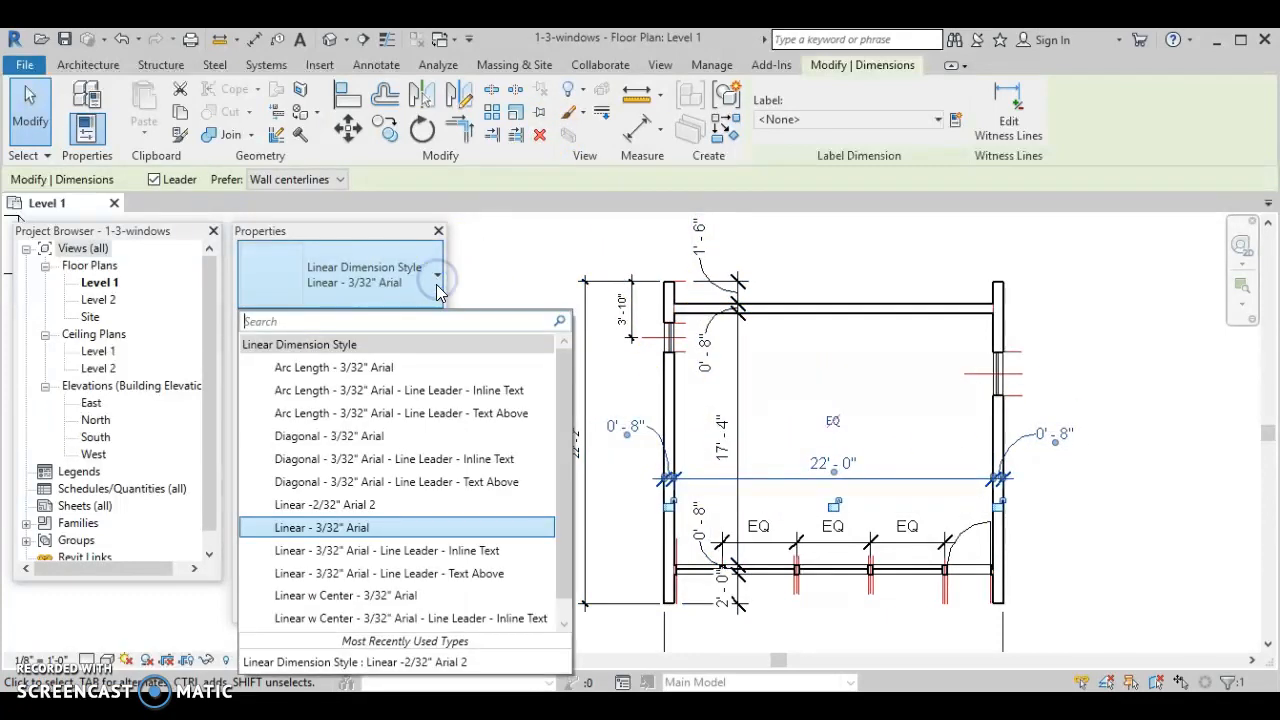
left_click(389, 510)
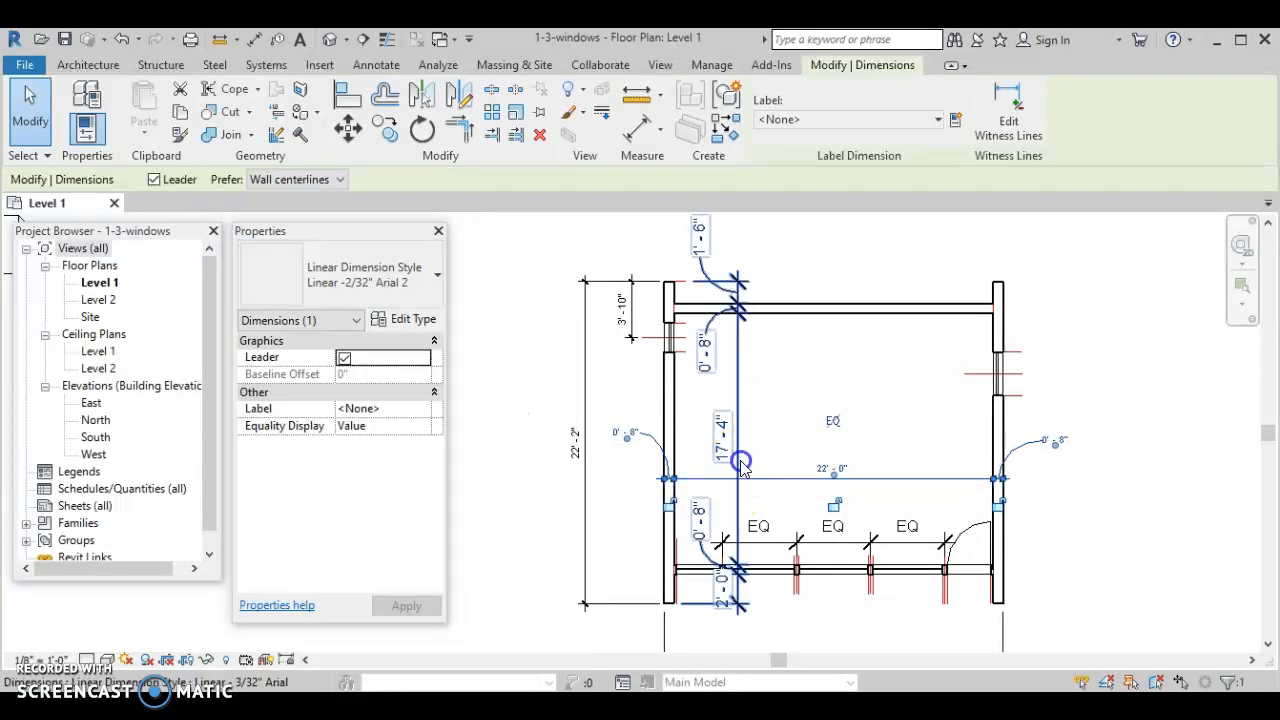
left_click(437, 277)
left_click(389, 505)
left_click(920, 457)
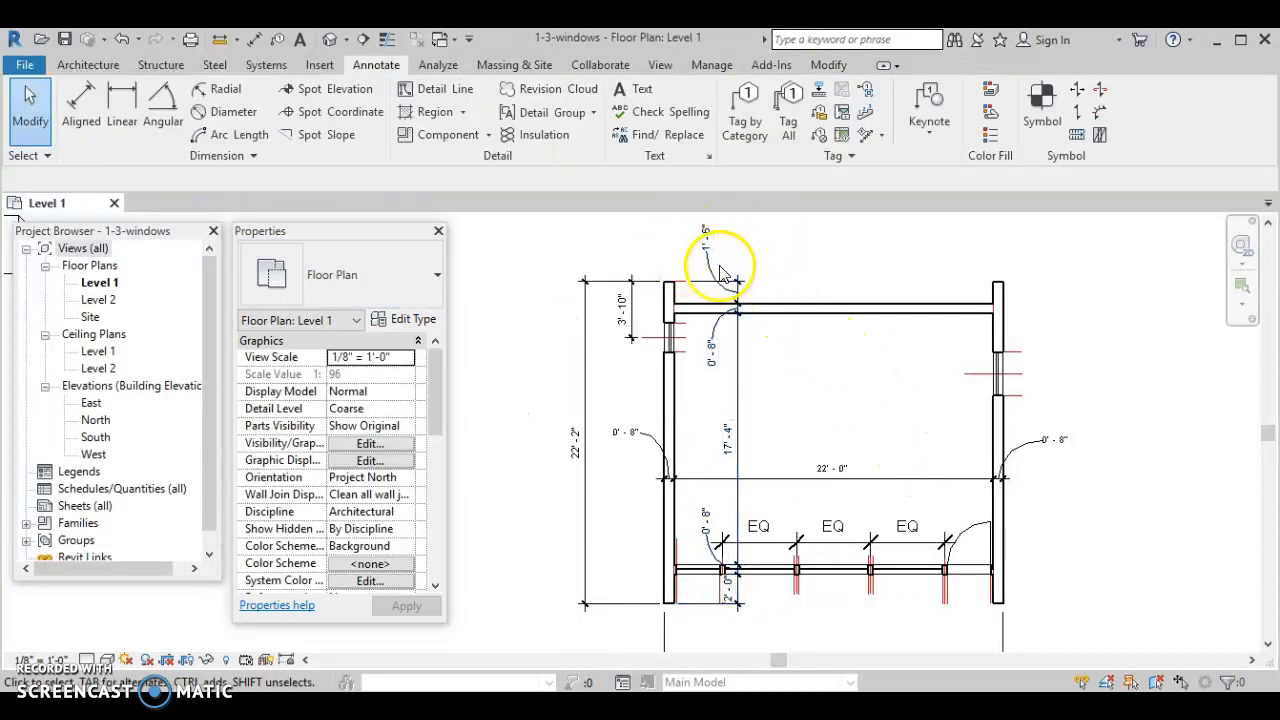
Examine the witness line grips of the overall vertical dimension at the plan's upper left corner.
left_click(586, 357)
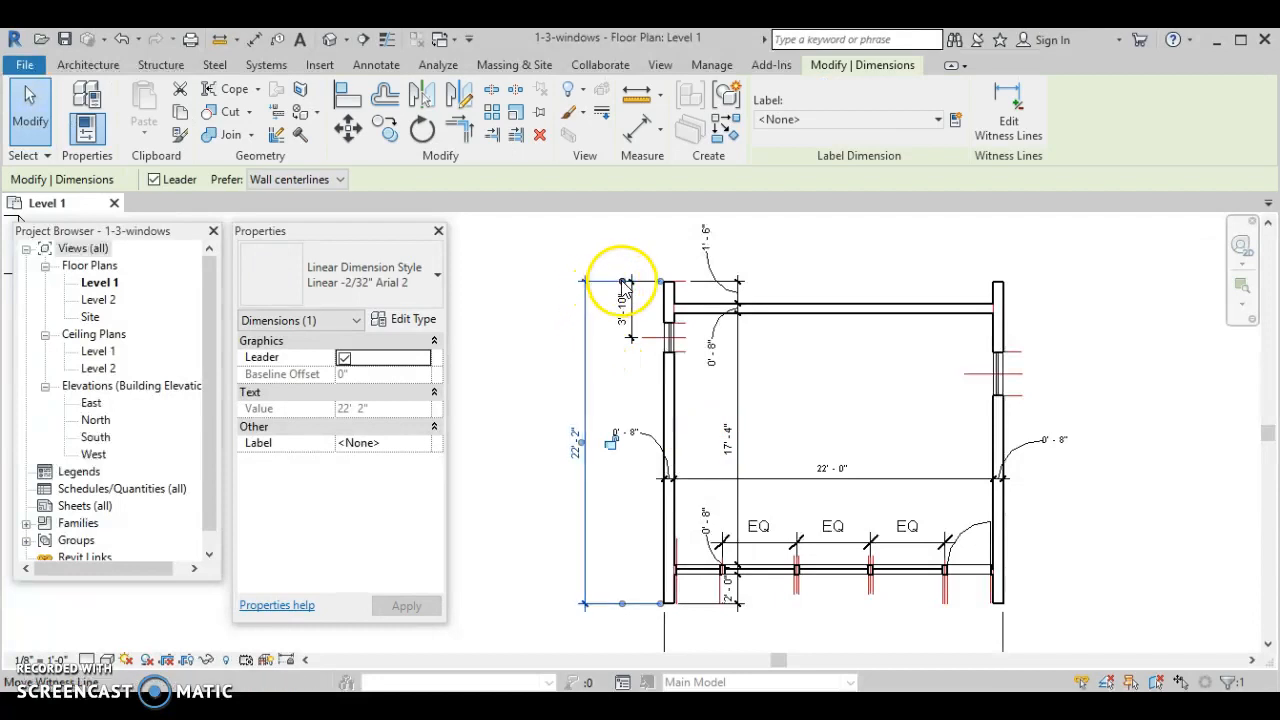
left_click_drag(623, 281, 626, 284)
scroll(634, 284, "up", 2)
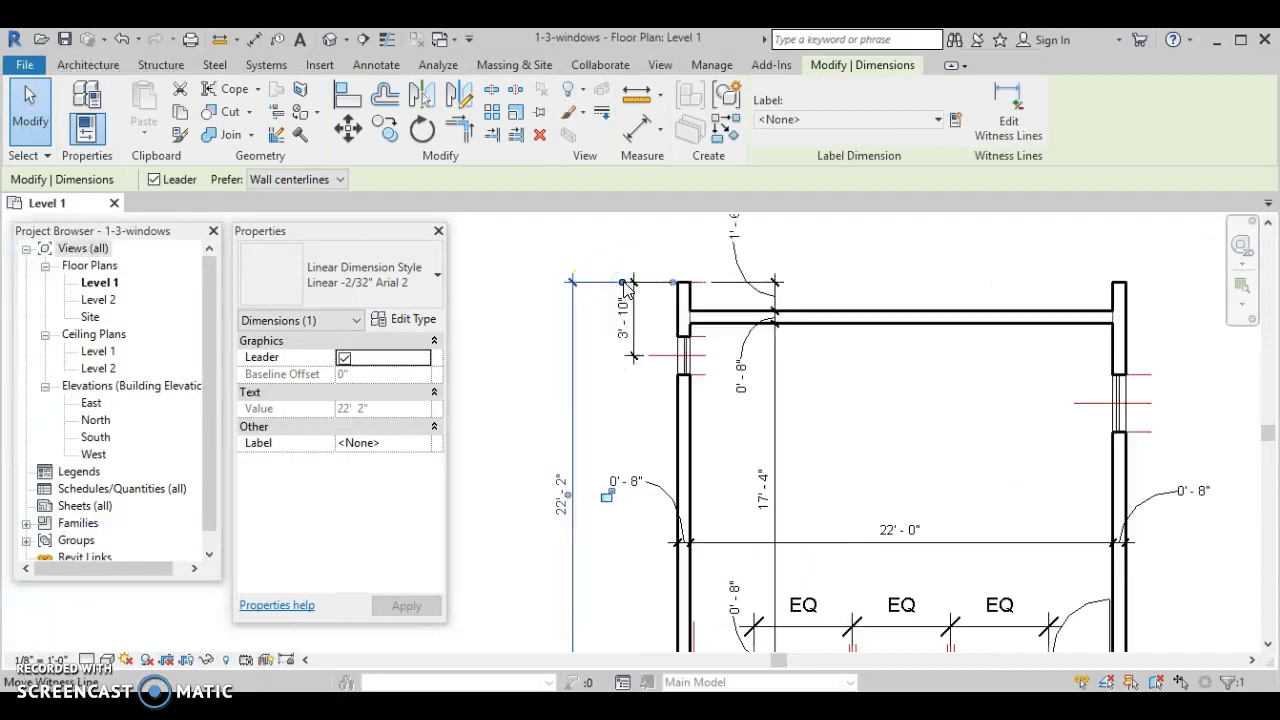
left_click_drag(632, 282, 633, 281)
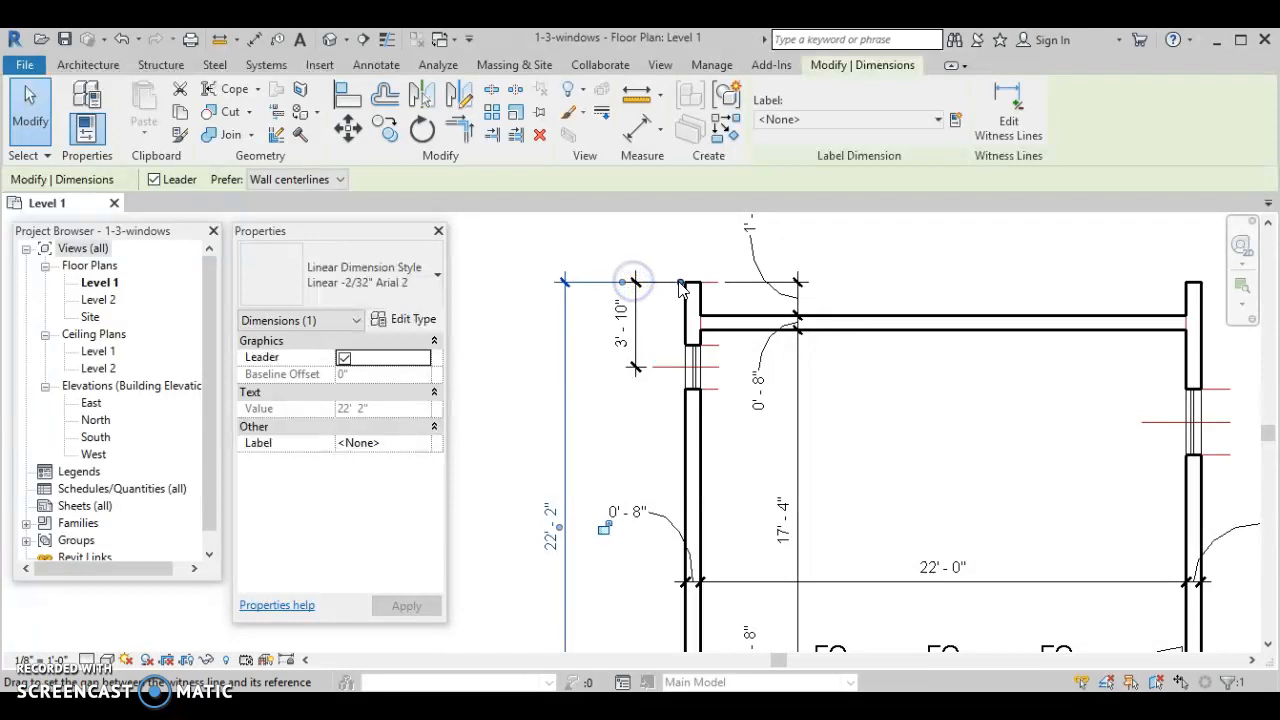
left_click_drag(584, 355, 591, 357)
left_click(609, 366)
scroll(611, 388, "down", 1)
middle_click_drag(625, 401, 603, 334)
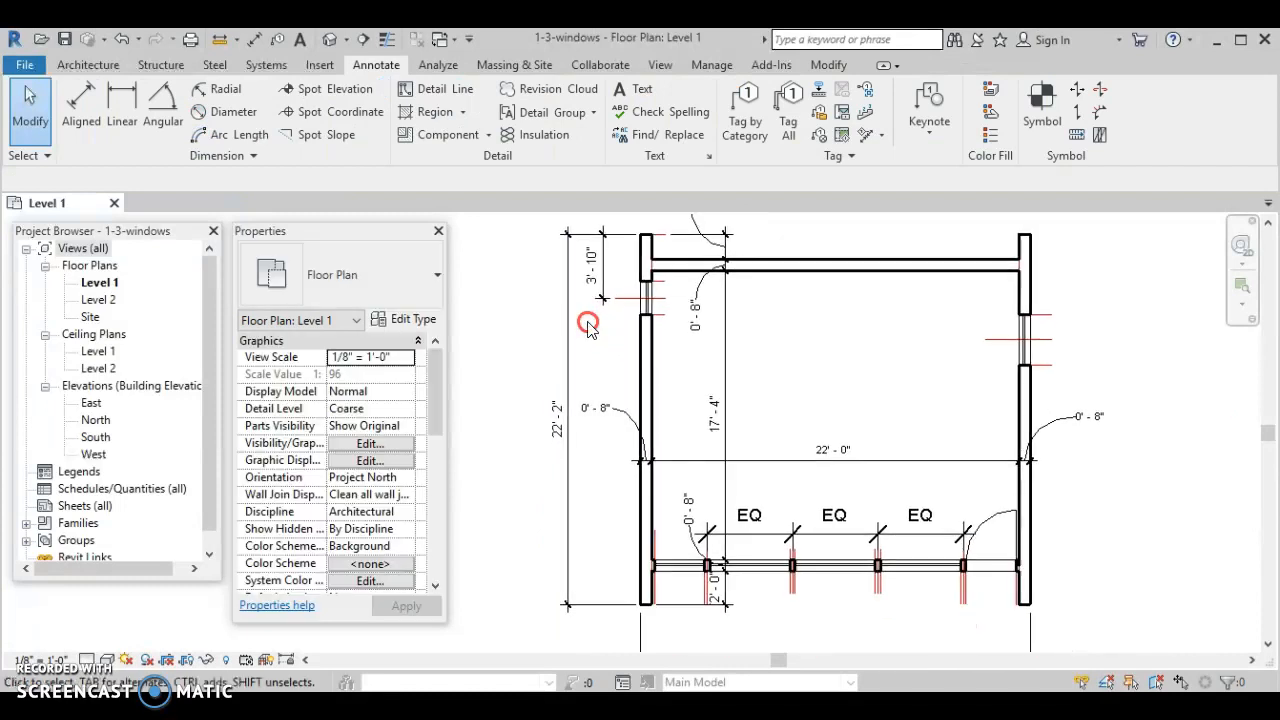
Delete the EQ dimension string along the lower window wall, leaving its elements constrained.
left_click(837, 547)
left_click(916, 541)
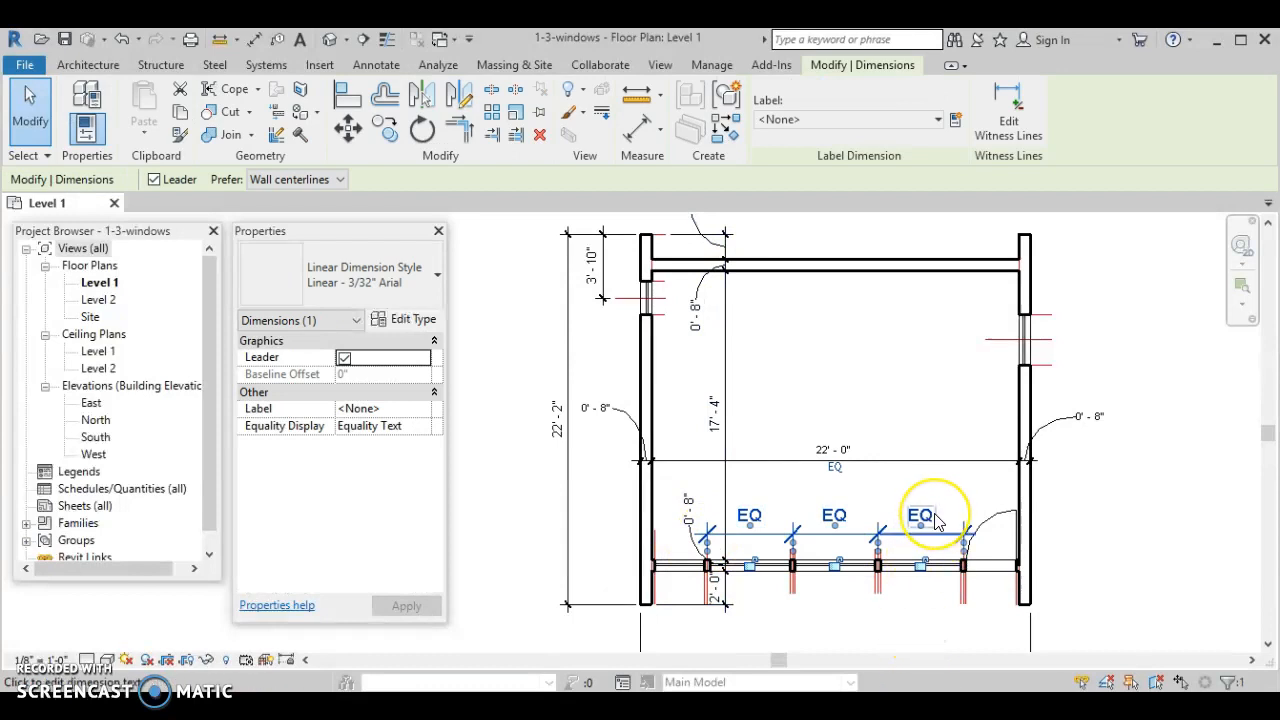
key("Delete")
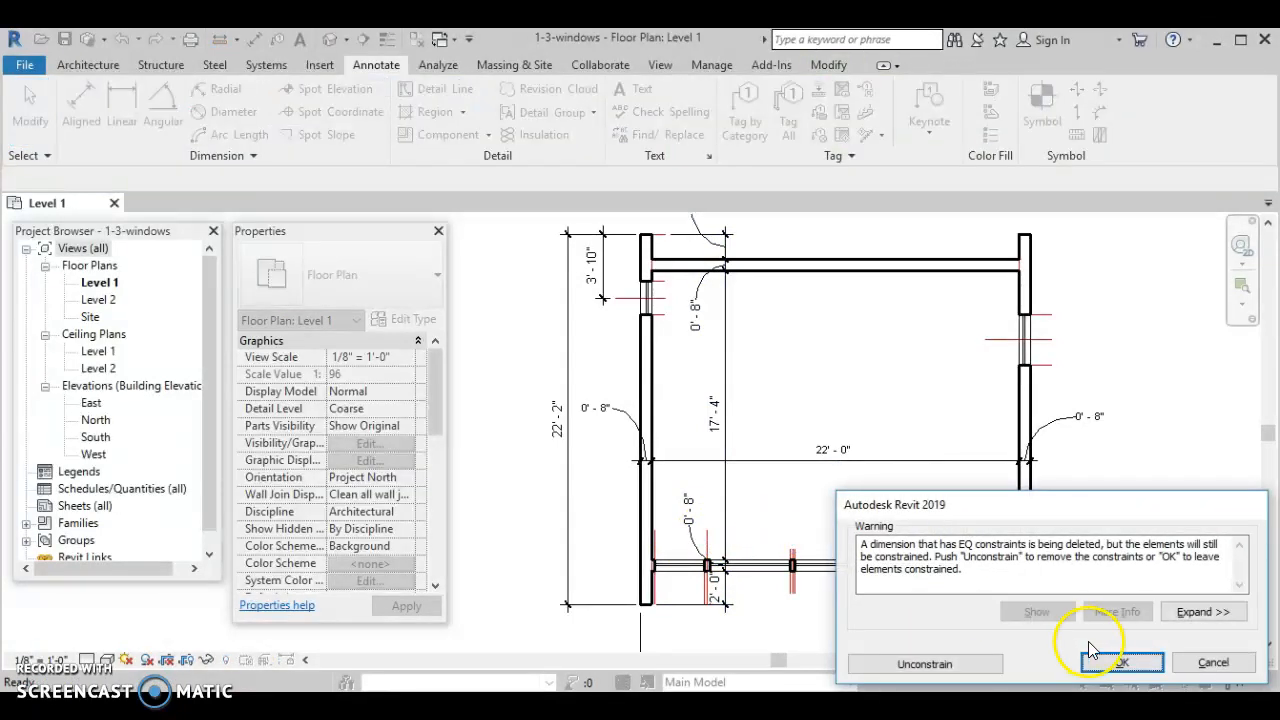
left_click(1102, 664)
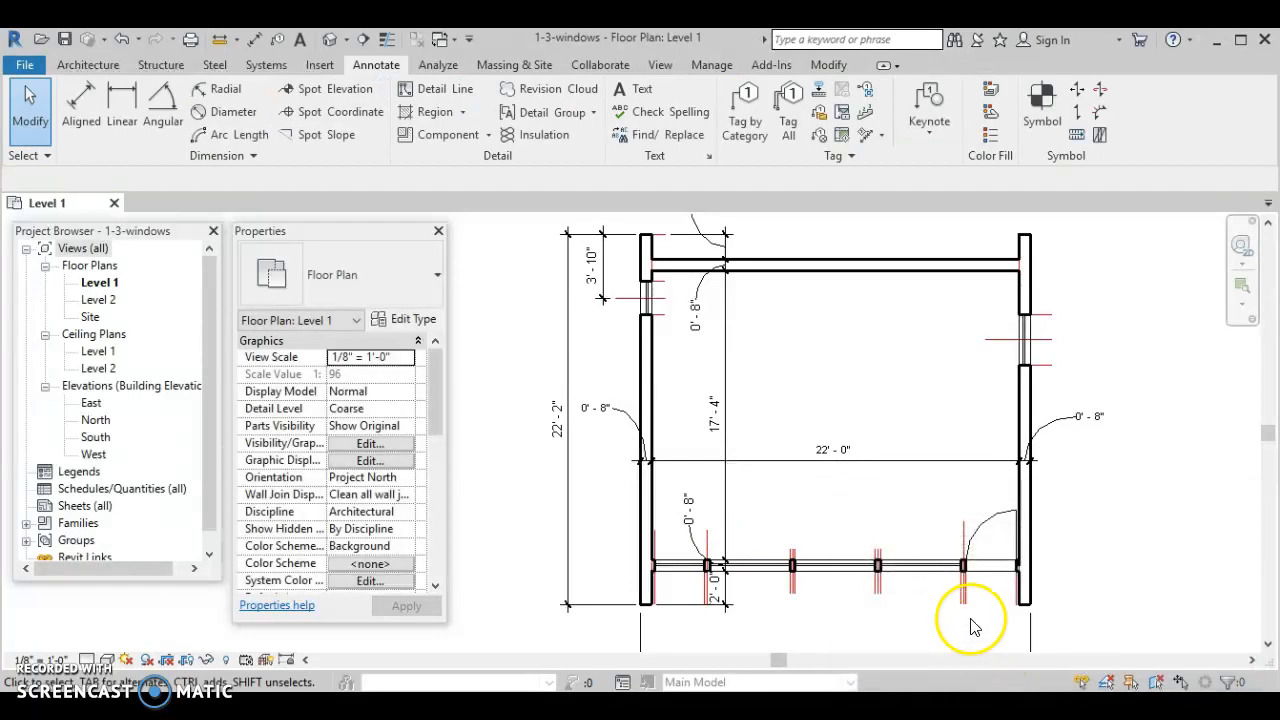
Try temporarily hiding the red construction lines and the dimensions by category, and reset the temporary hide/isolate.
left_click(955, 532)
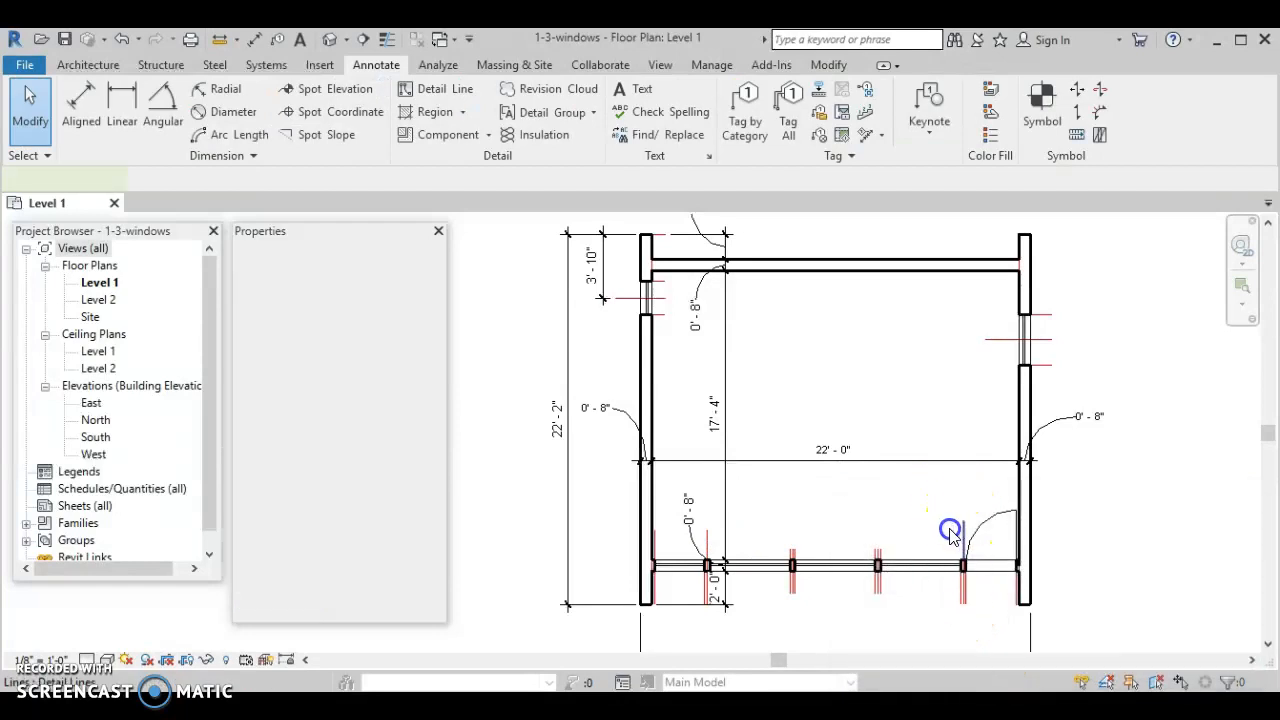
left_click(210, 661)
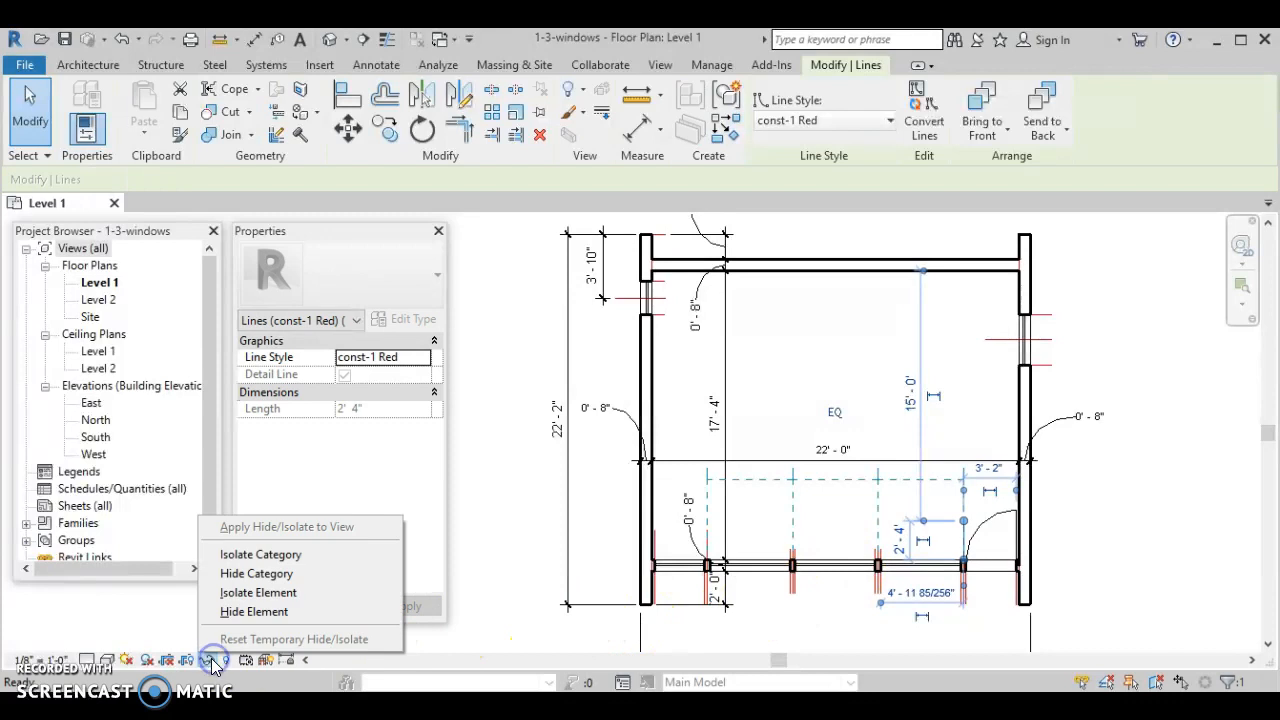
left_click(256, 573)
left_click(931, 586)
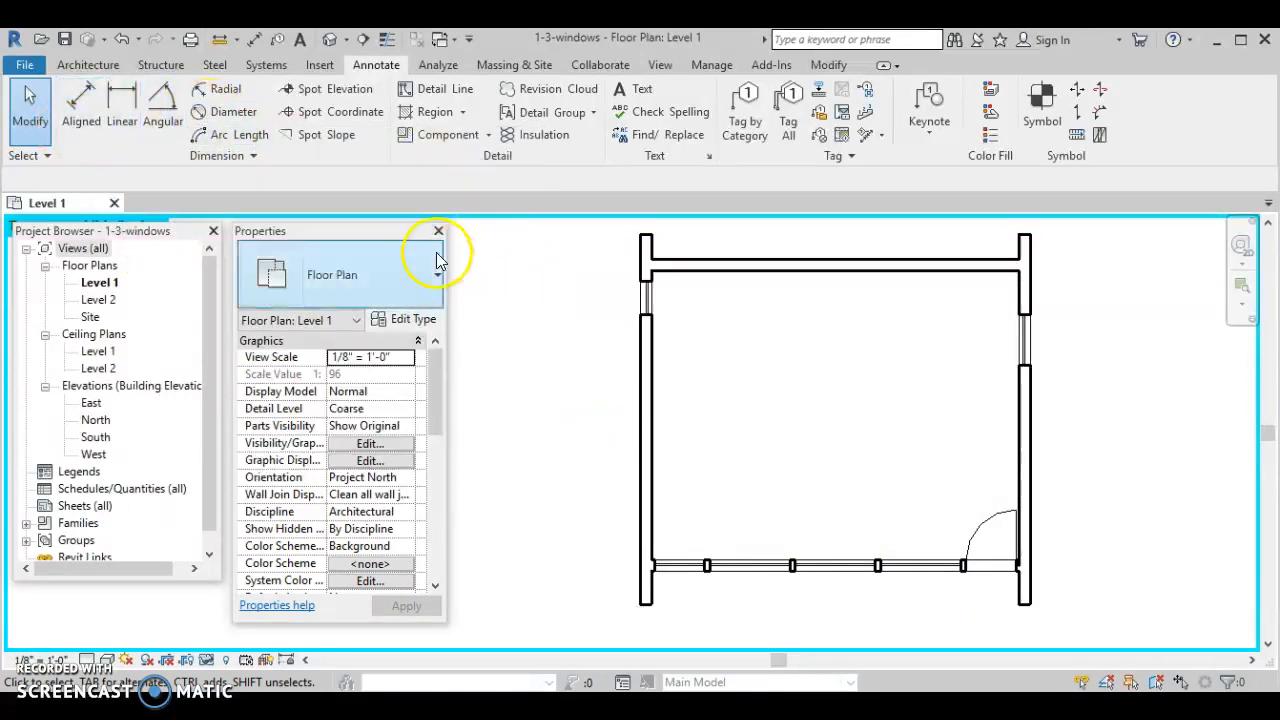
left_click(224, 659)
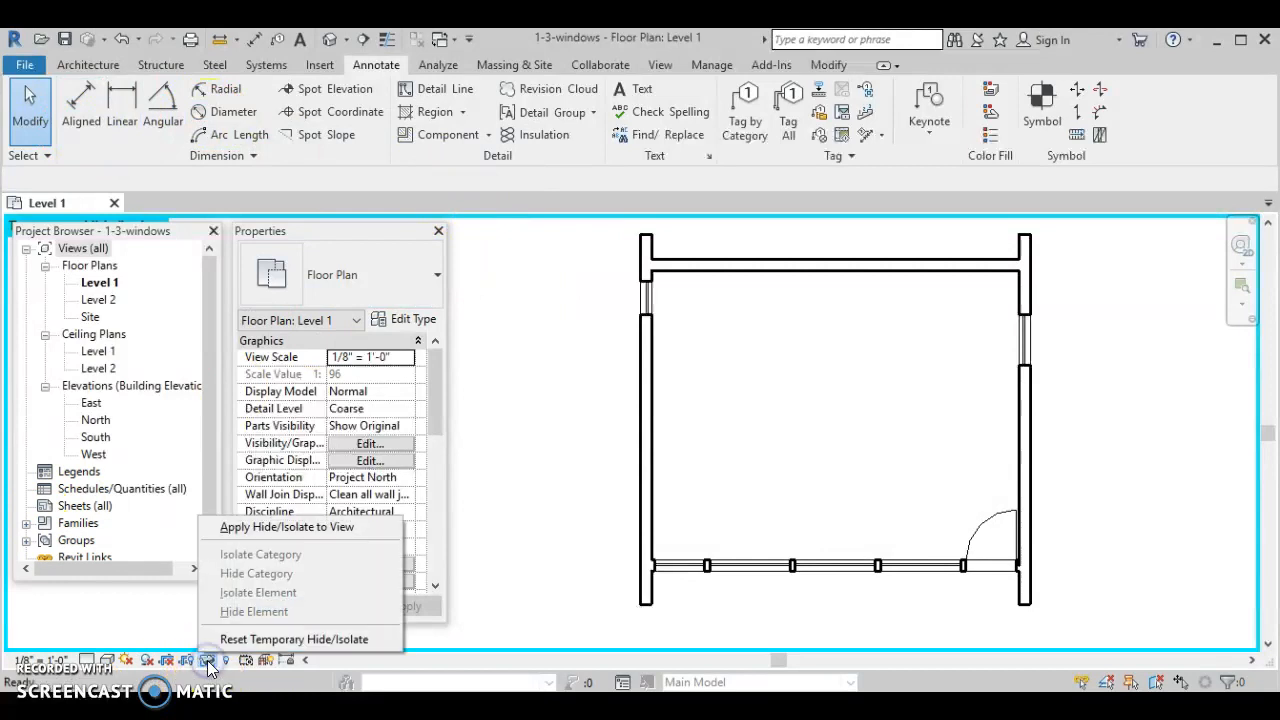
left_click(220, 636)
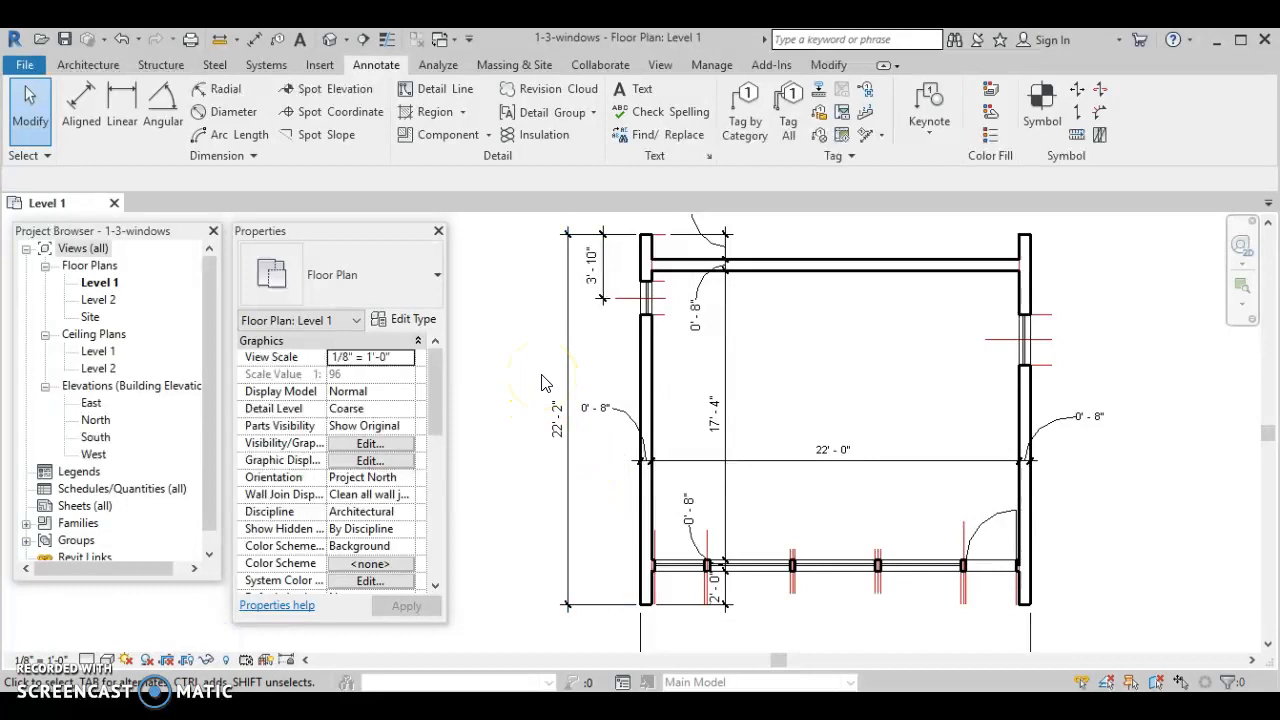
Try temporarily hiding the red construction lines at the second mullion of the lower window wall by element.
left_click(873, 592)
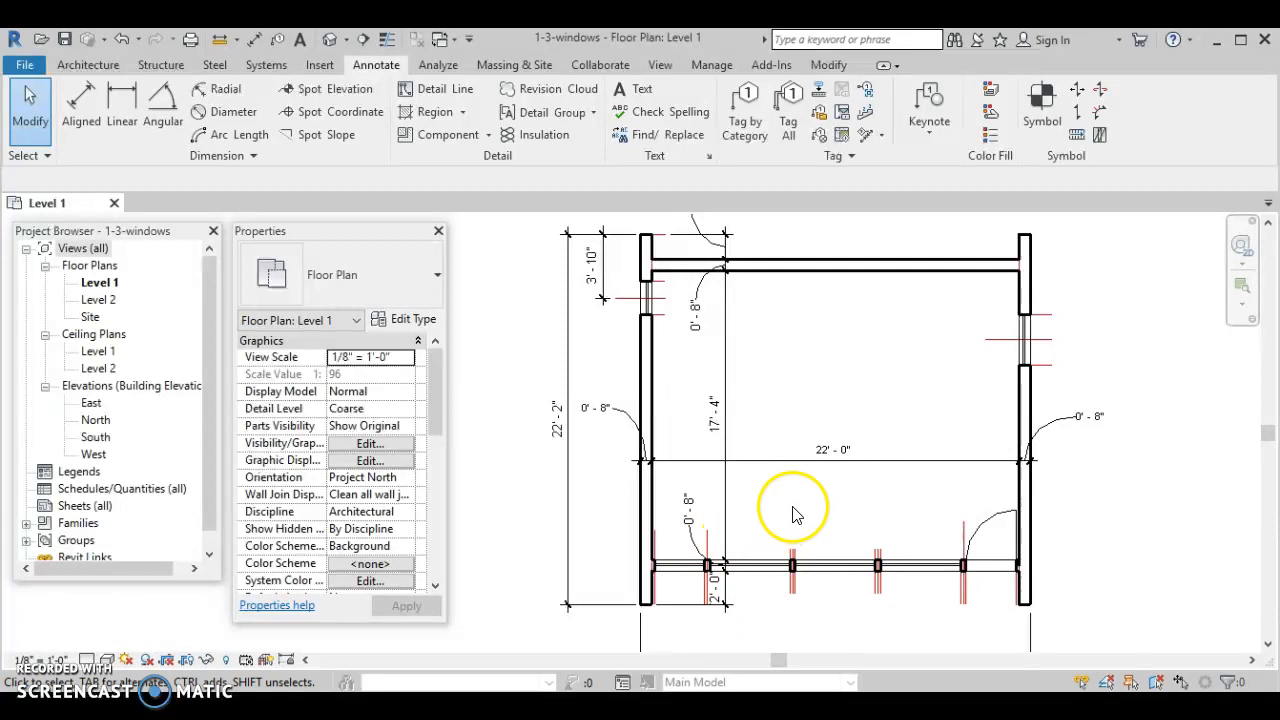
scroll(797, 580, "up", 2)
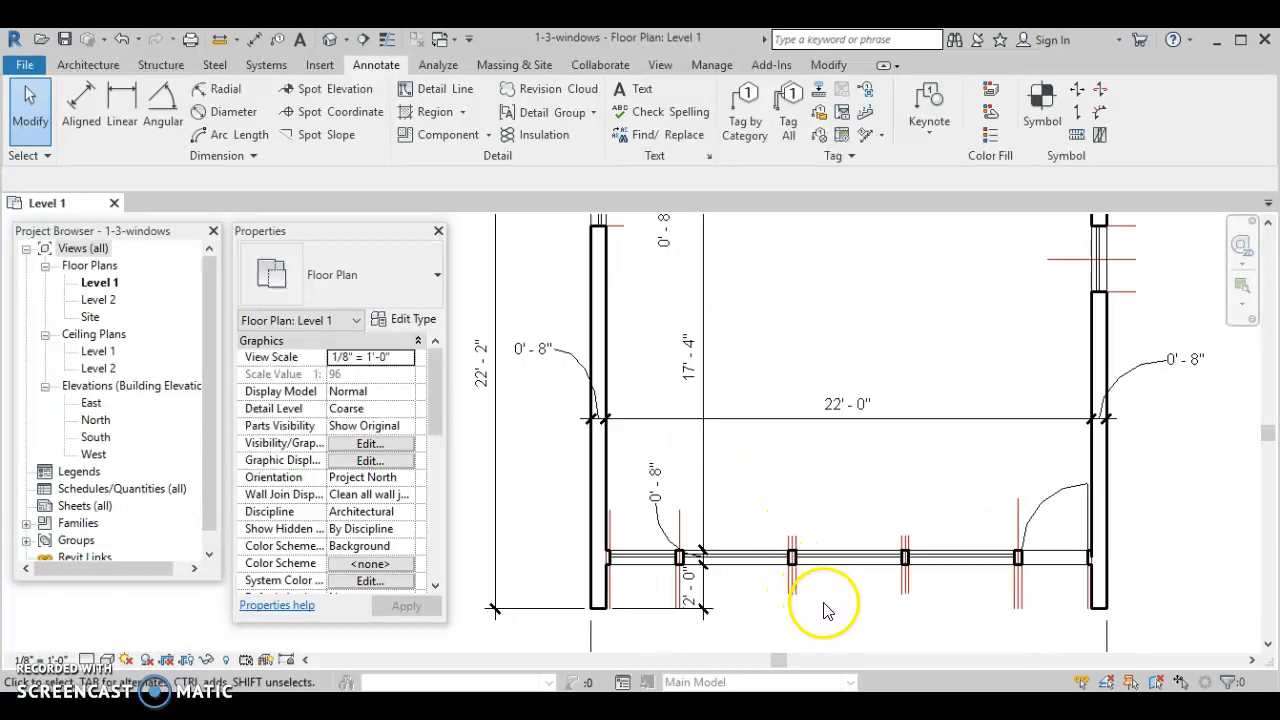
left_click(781, 596)
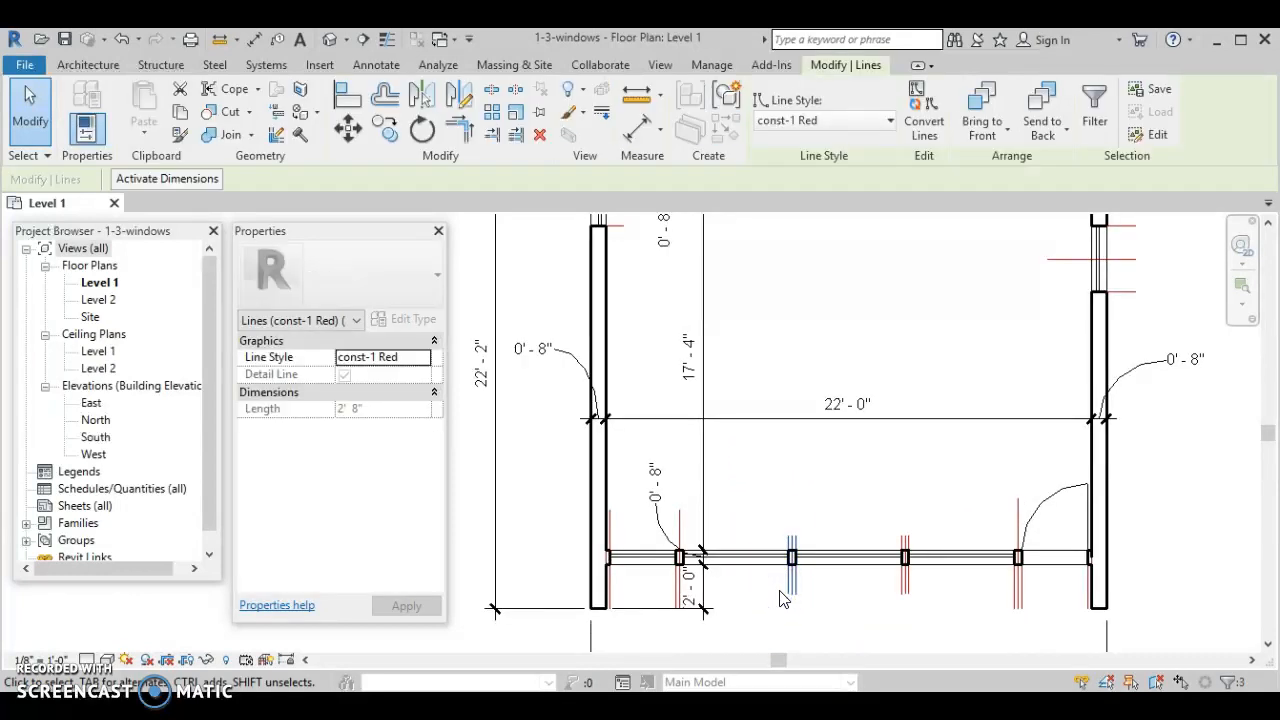
scroll(783, 597, "down", 3)
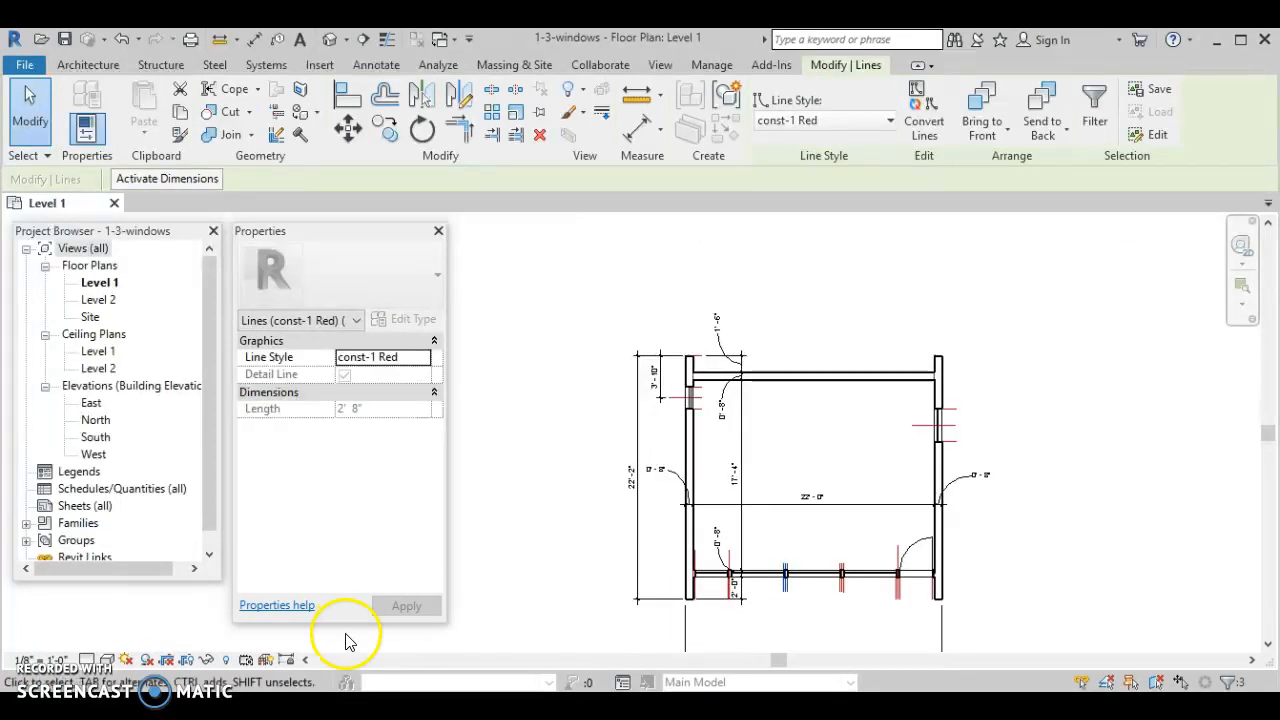
left_click(206, 660)
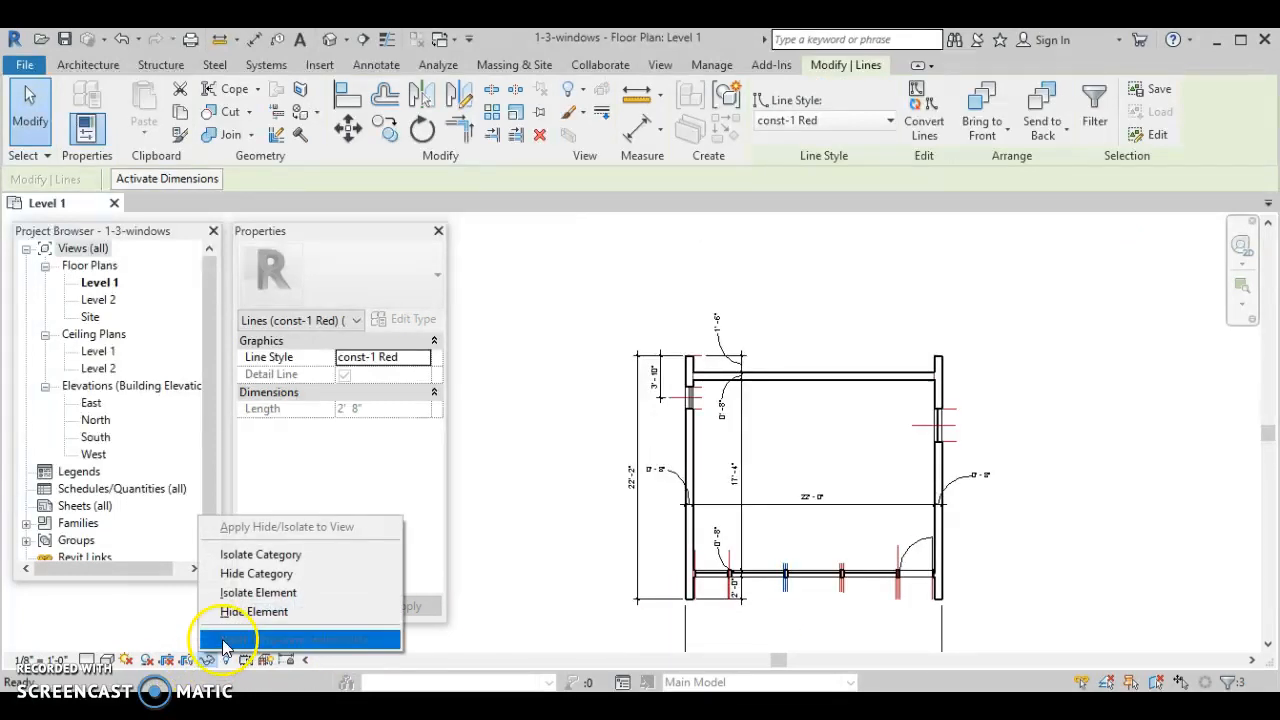
left_click(253, 611)
Try temporarily hiding the red construction lines by category from the third mullion's lines, and reset the temporary hide/isolate.
scroll(766, 606, "up", 2)
left_click(876, 588)
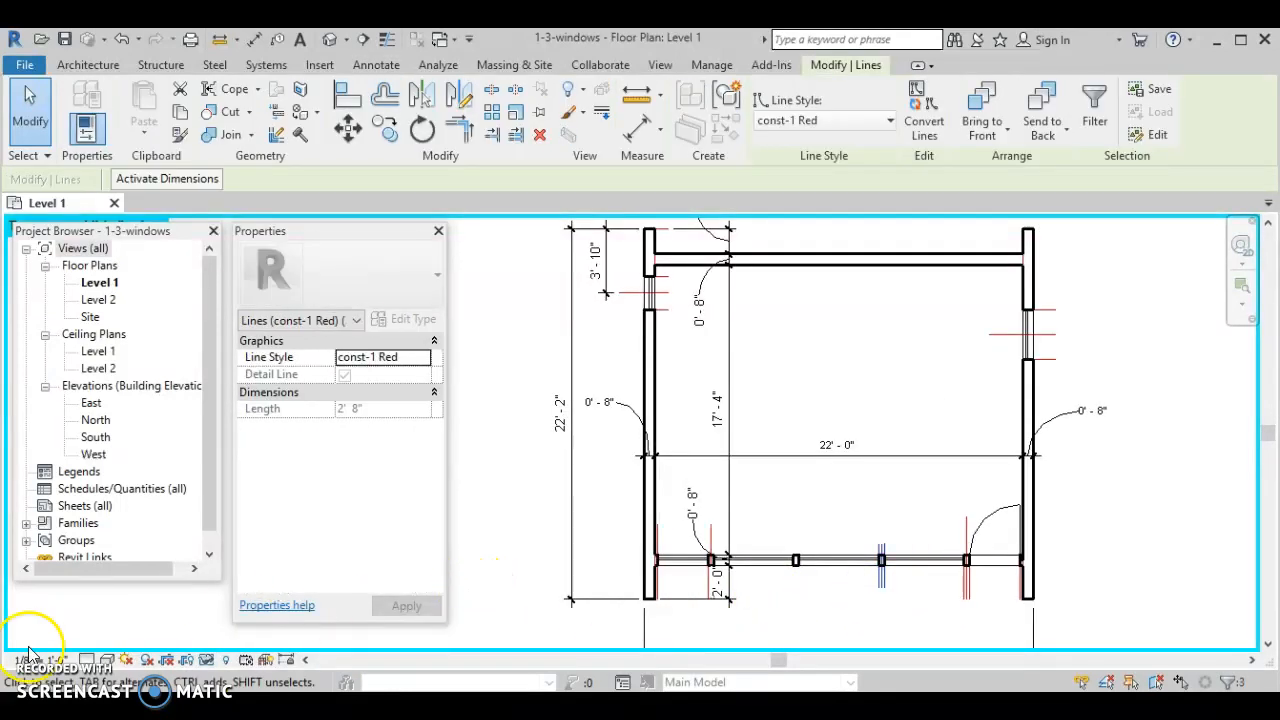
left_click(206, 660)
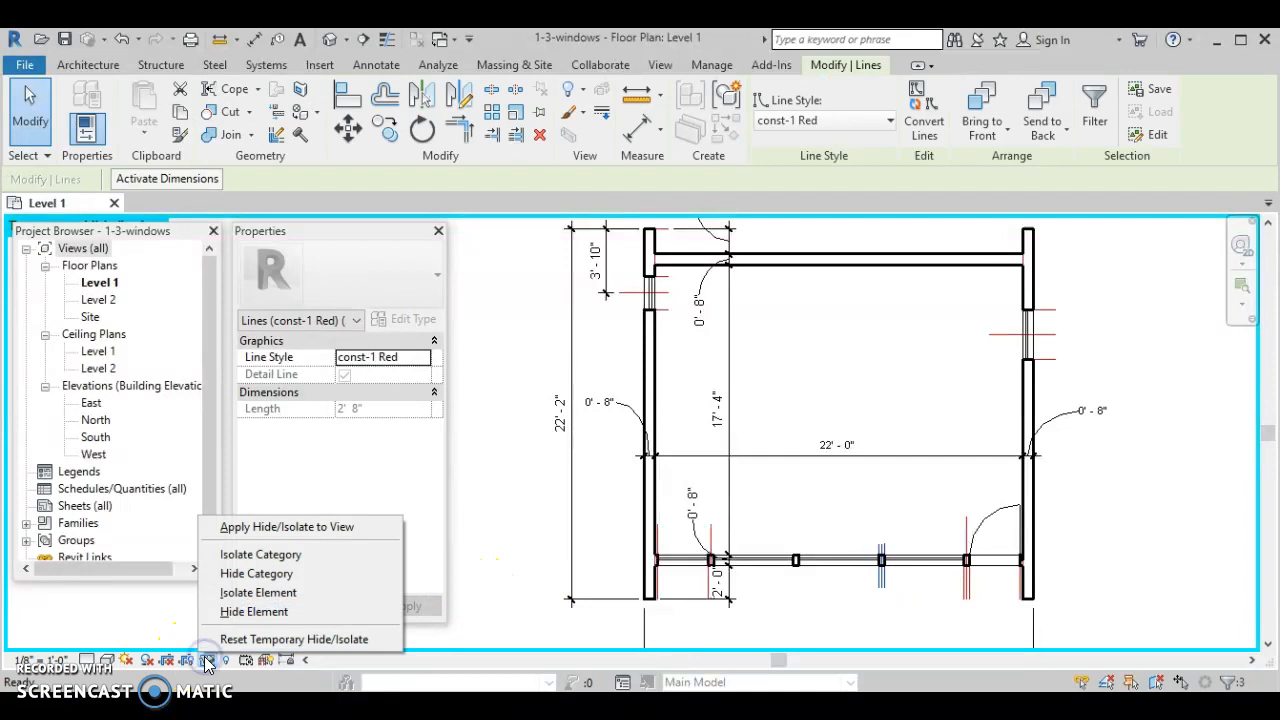
left_click(258, 573)
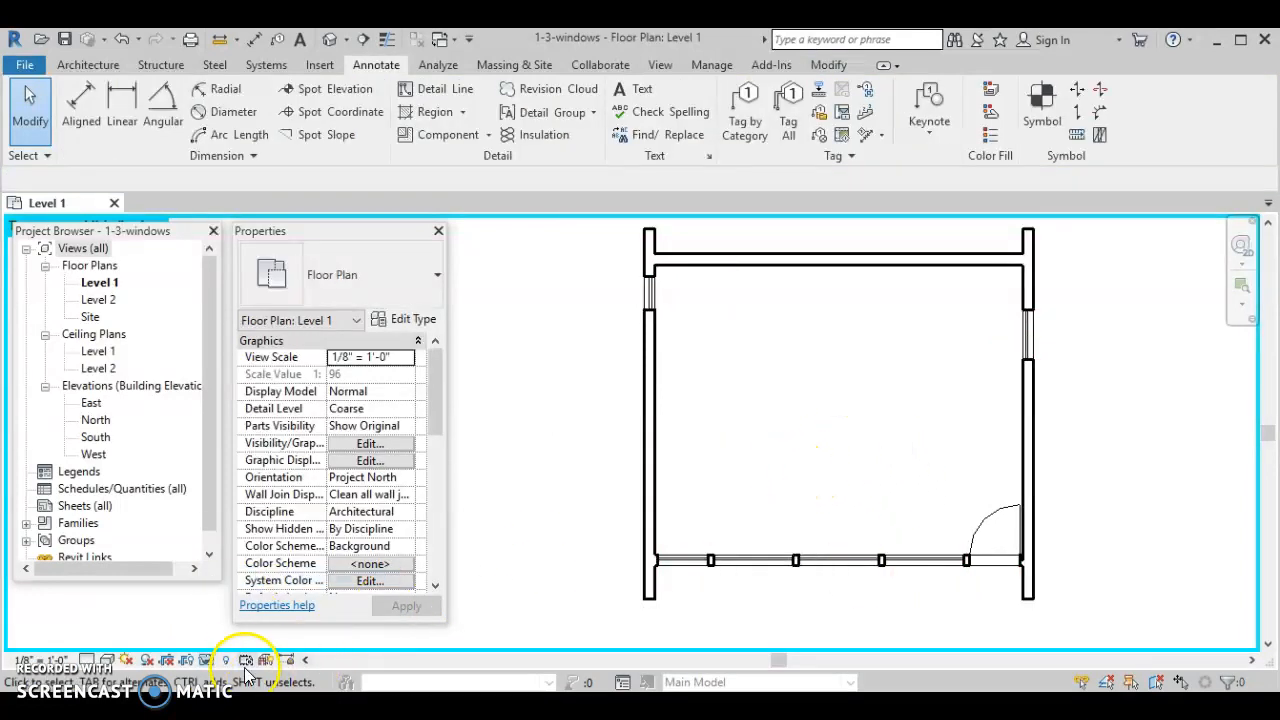
left_click(206, 660)
left_click(280, 640)
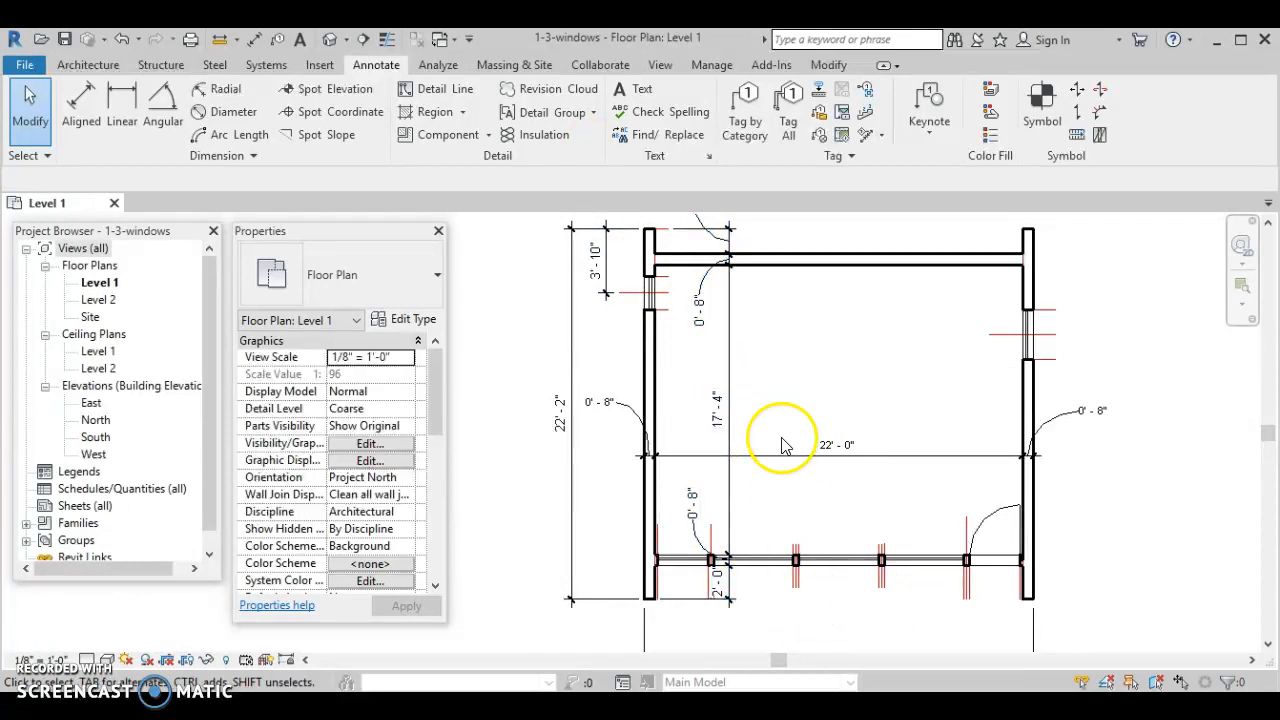
Place an aligned dimension above the plan between the outer faces of the two side walls.
scroll(782, 438, "down", 1)
middle_click_drag(782, 436, 774, 511)
middle_click_drag(706, 363, 684, 452)
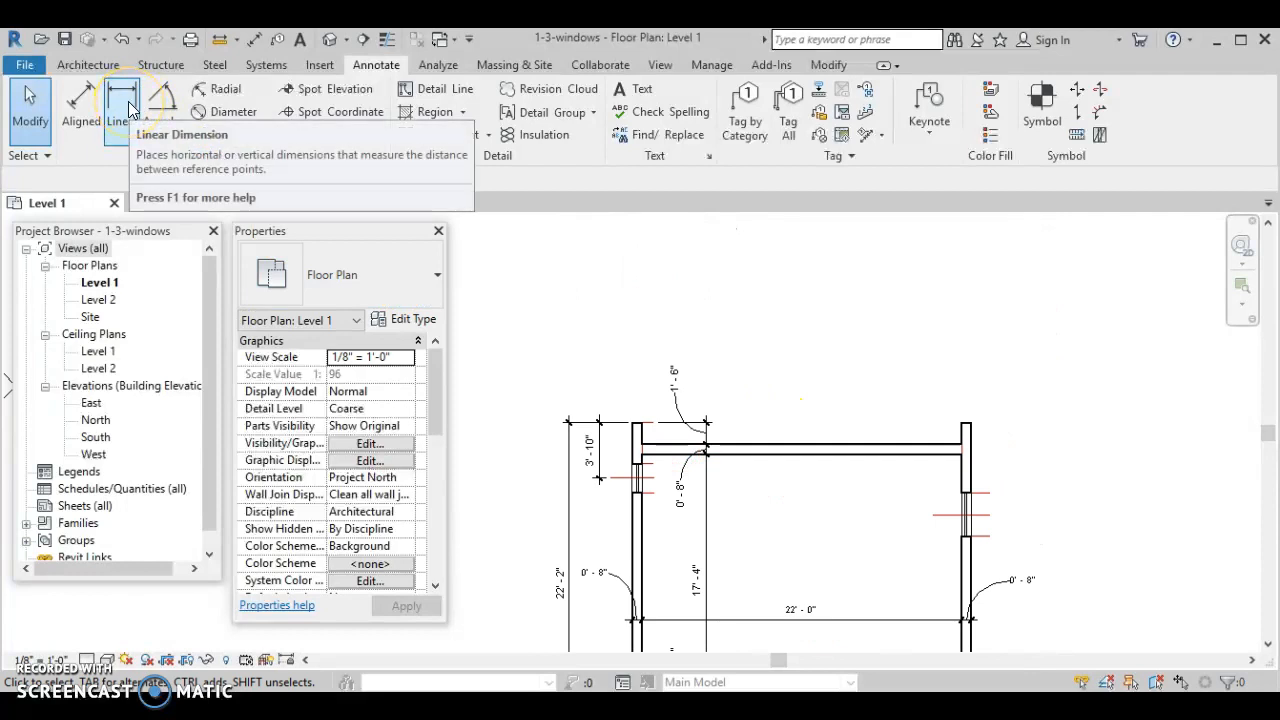
left_click(84, 104)
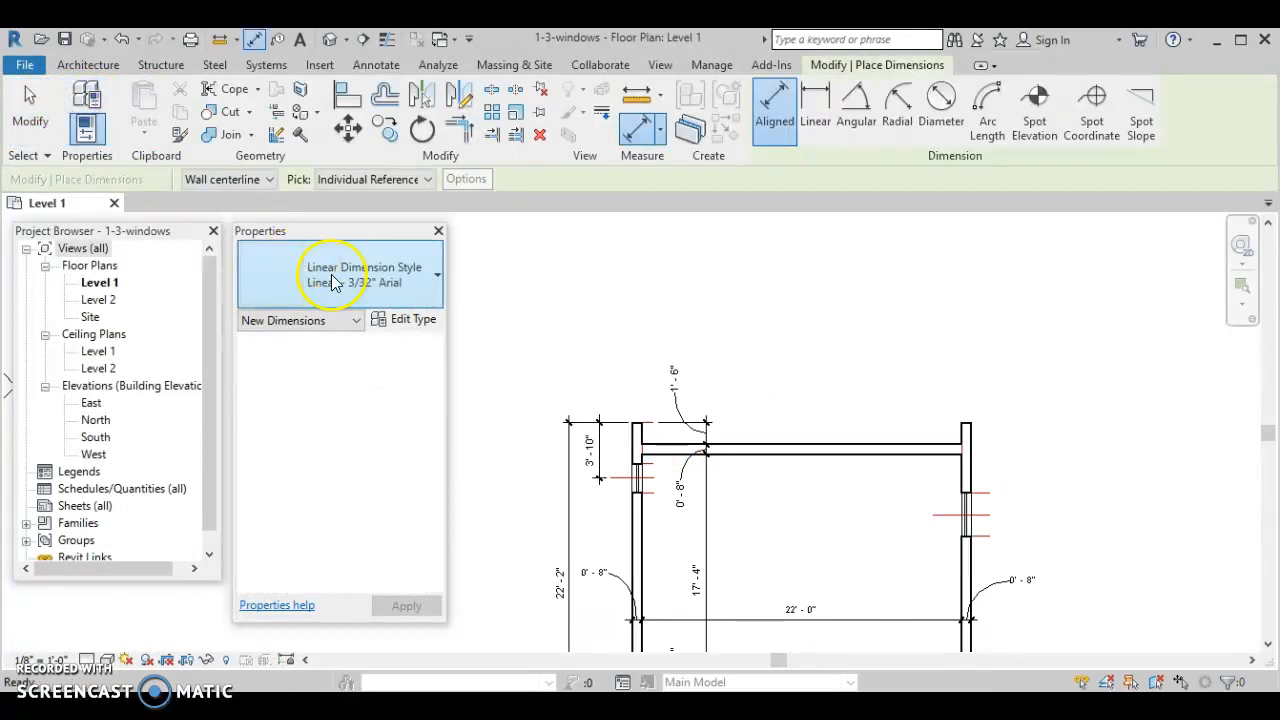
left_click(634, 432)
left_click(976, 437)
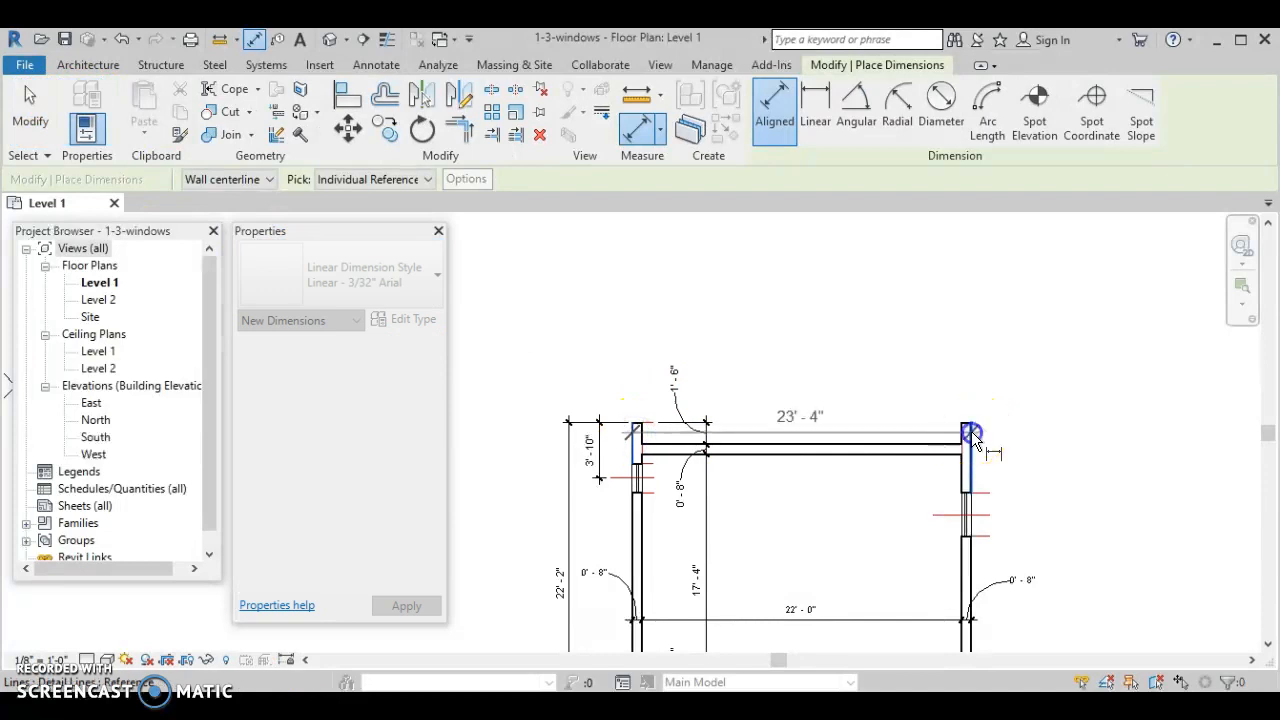
left_click(962, 338)
left_click(846, 336)
key("Escape")
Apply the Linear -2/32" Arial 2 type to the overall width dimension above the plan.
left_click(846, 331)
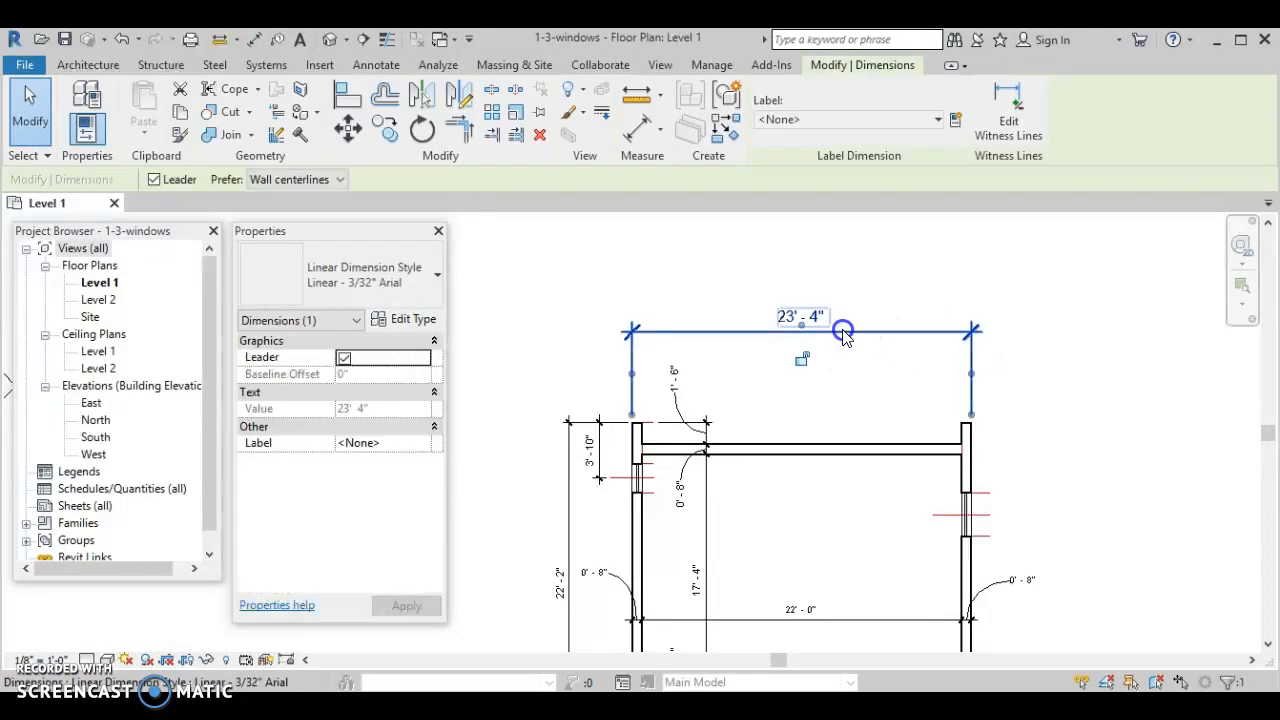
left_click(438, 282)
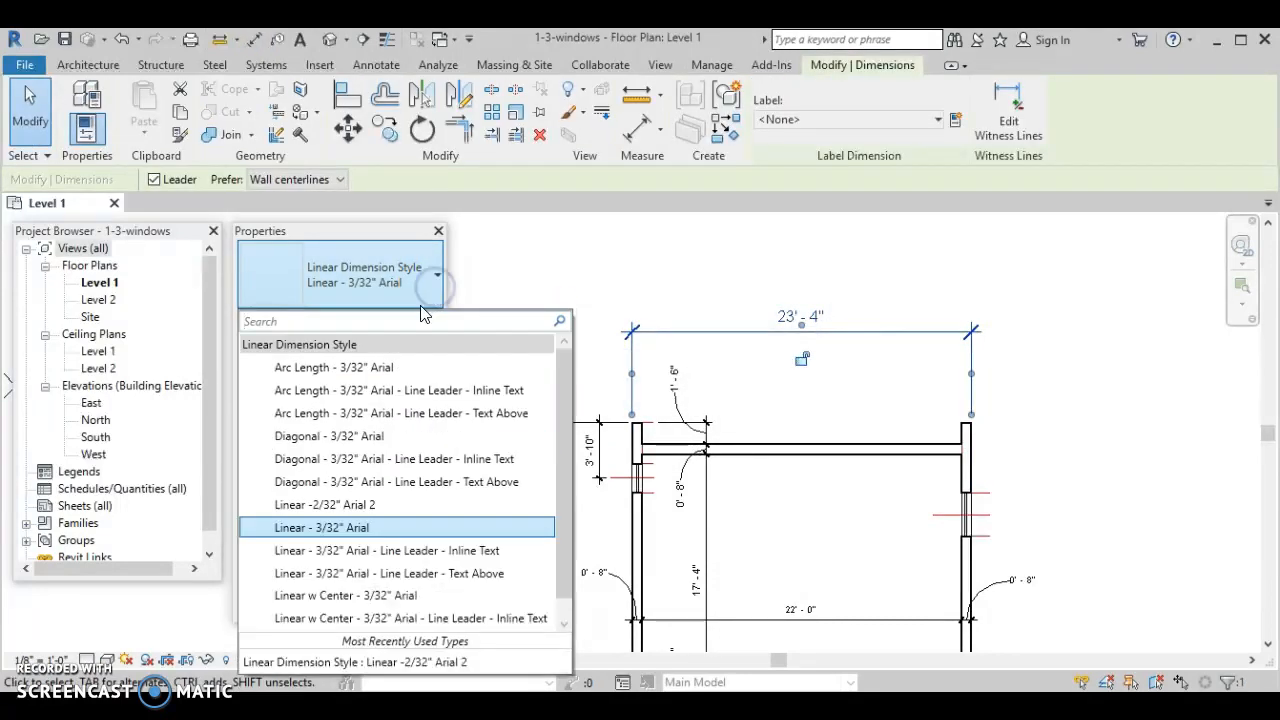
left_click(395, 505)
left_click(731, 446)
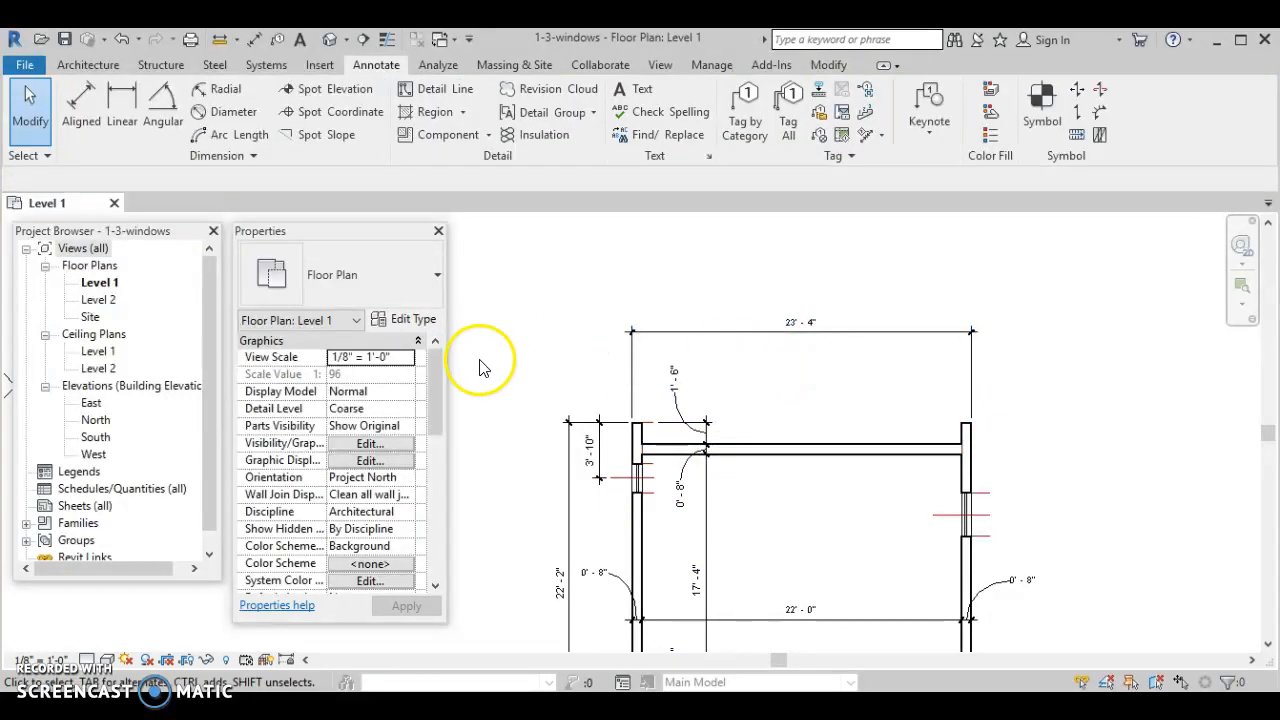
Try temporarily hiding the dimensions by category from the overall vertical dimension, and undo the hiding.
left_click(569, 586)
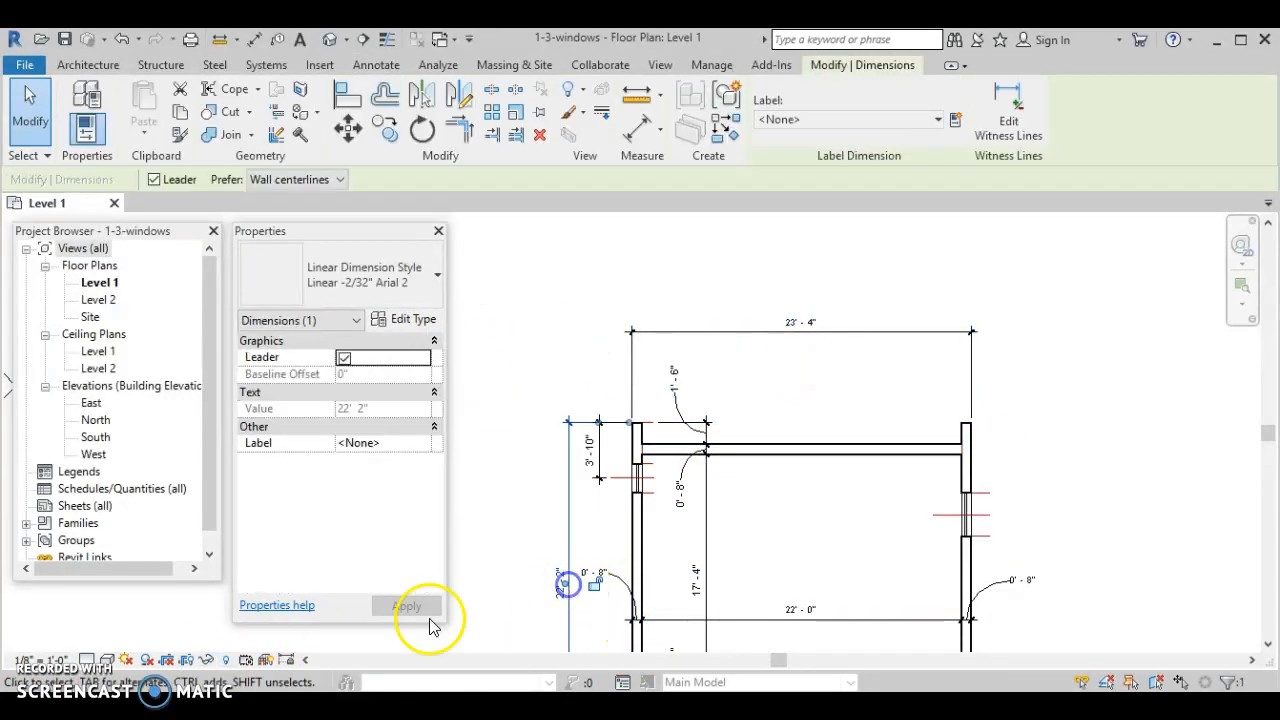
left_click(206, 661)
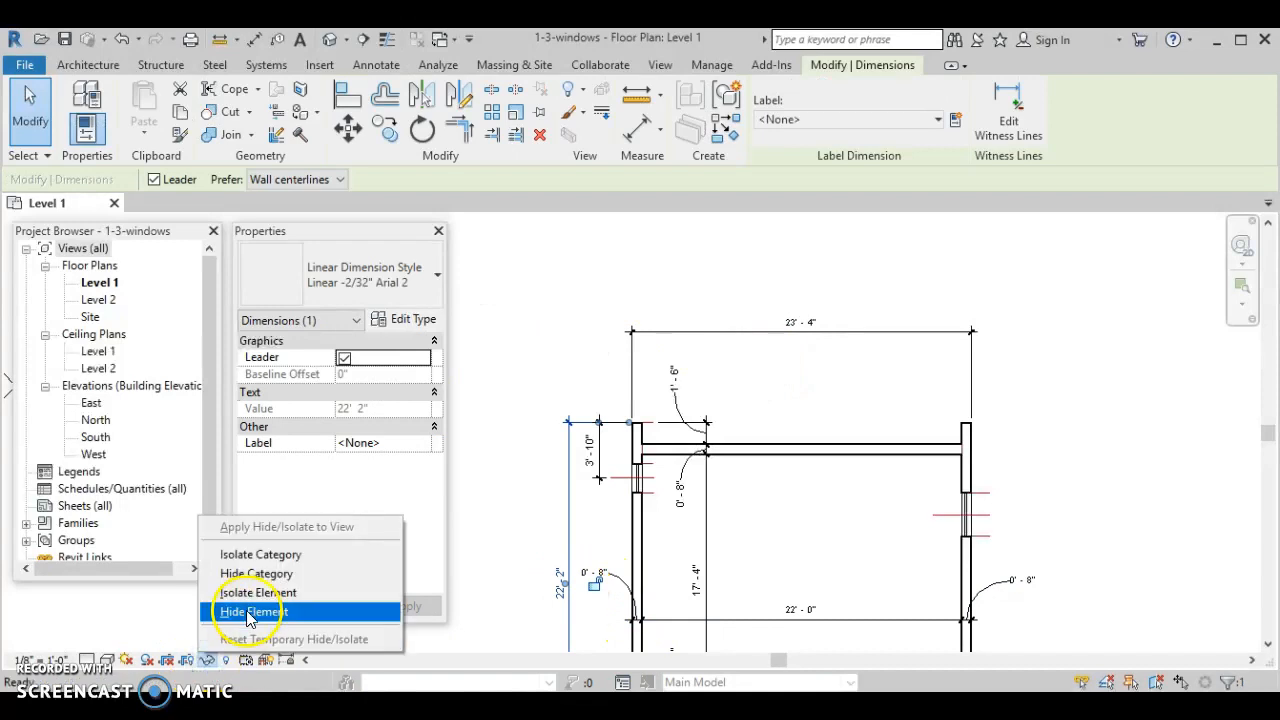
left_click(258, 574)
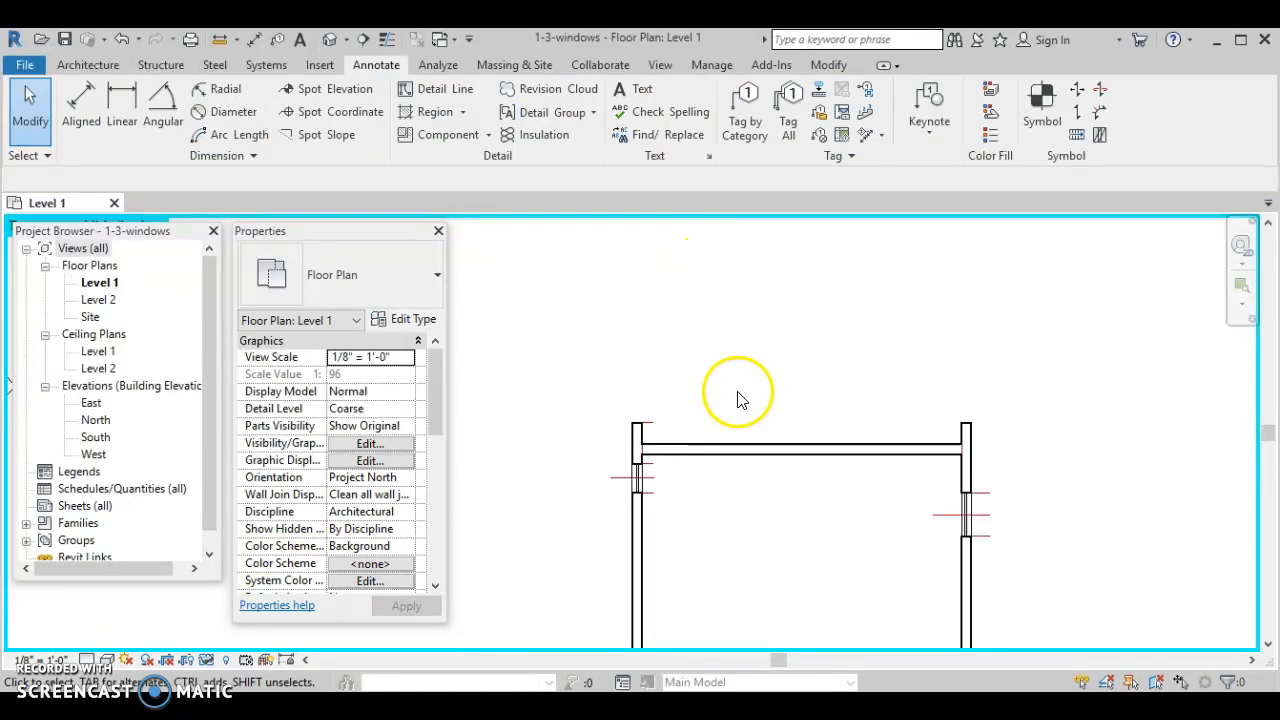
scroll(757, 534, "down", 1)
middle_click_drag(757, 534, 729, 357)
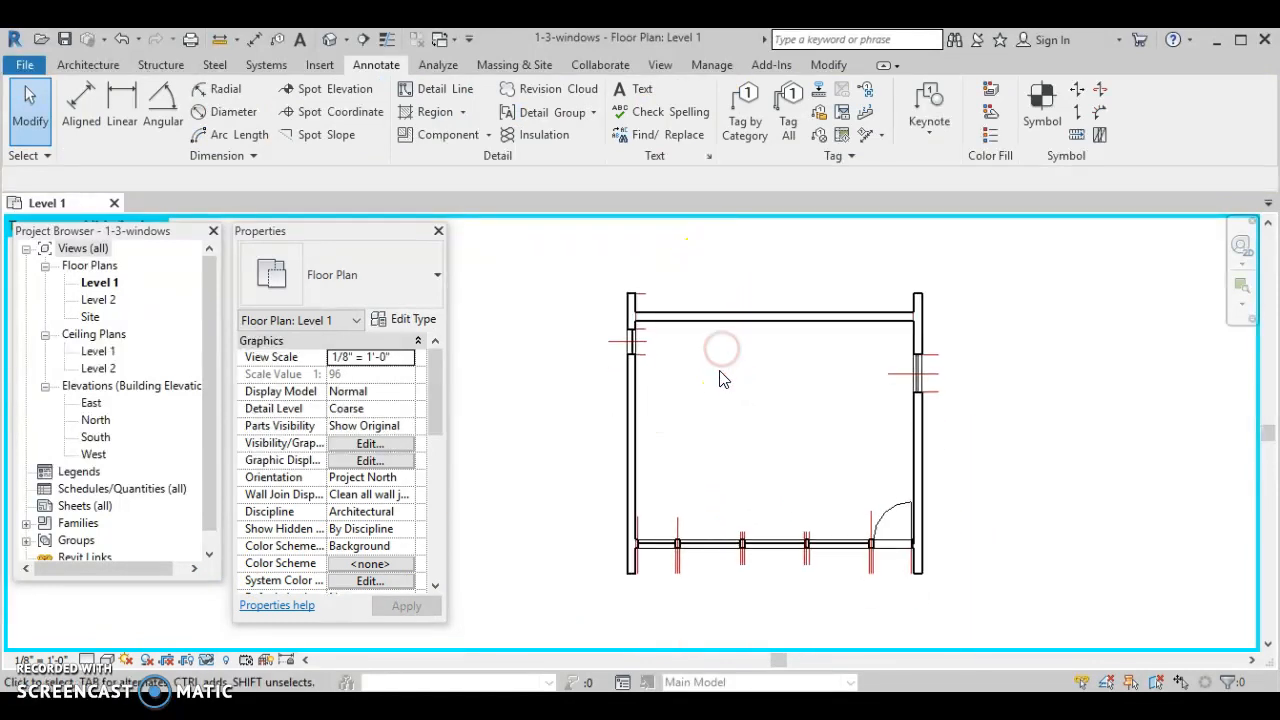
left_click(119, 39)
left_click(791, 474)
left_click(775, 370)
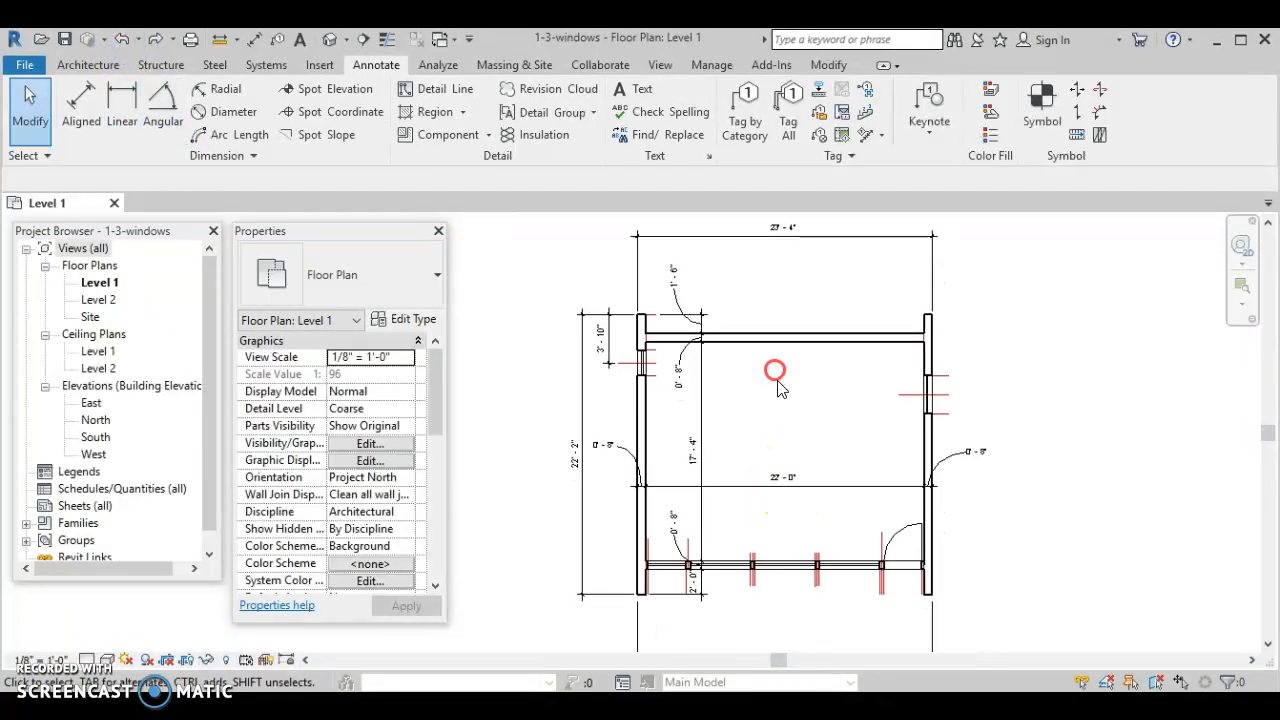
Temporarily hide all red construction lines by category, starting from the line beside the door.
left_click(817, 582)
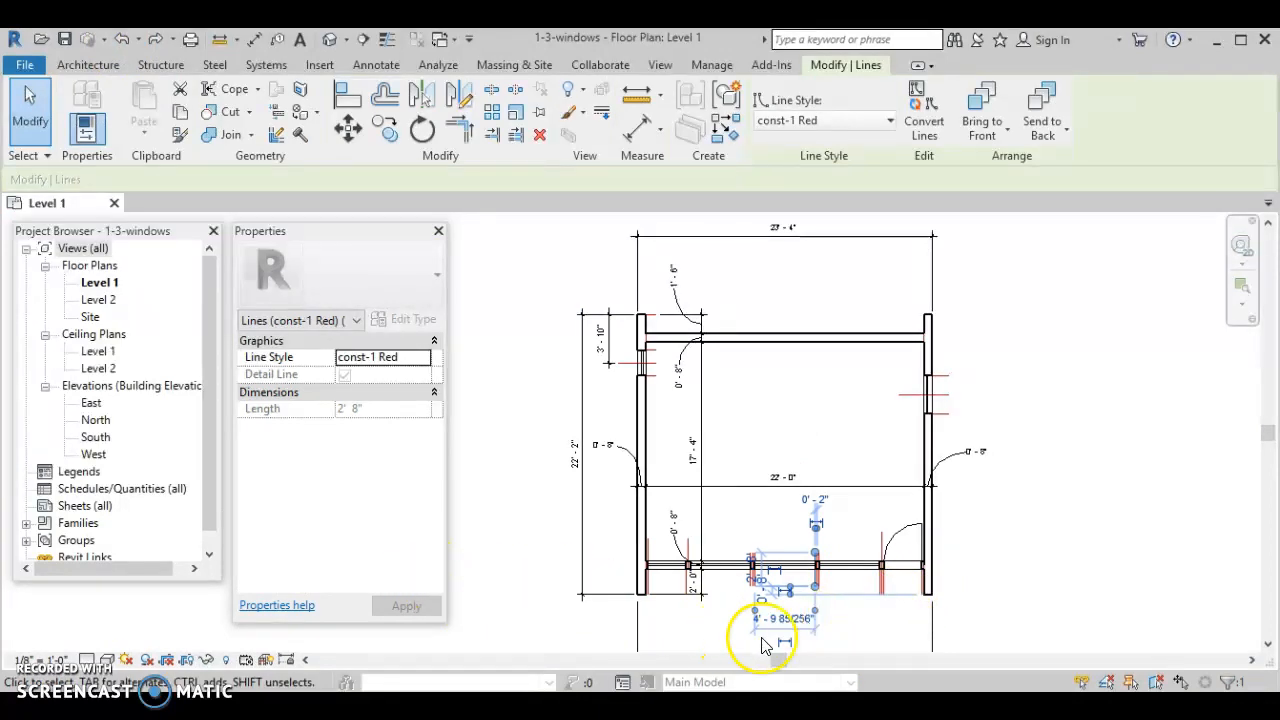
left_click(1104, 587)
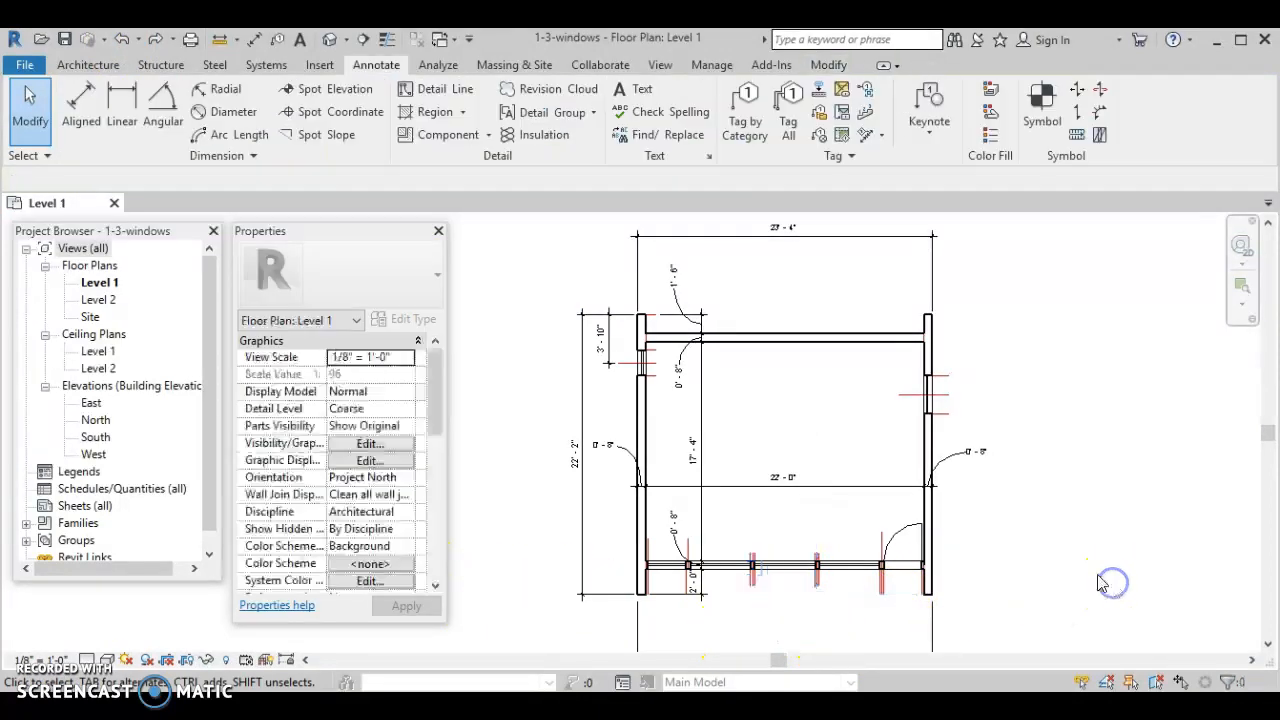
left_click(881, 538)
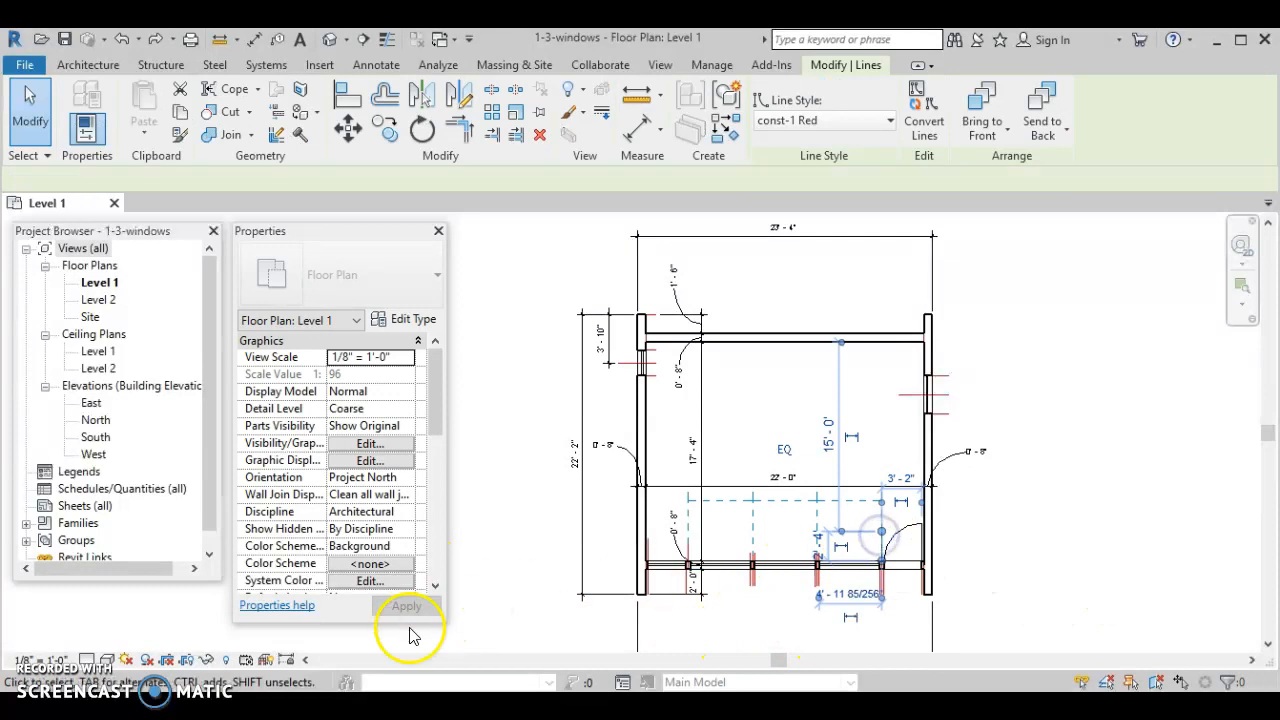
left_click(206, 660)
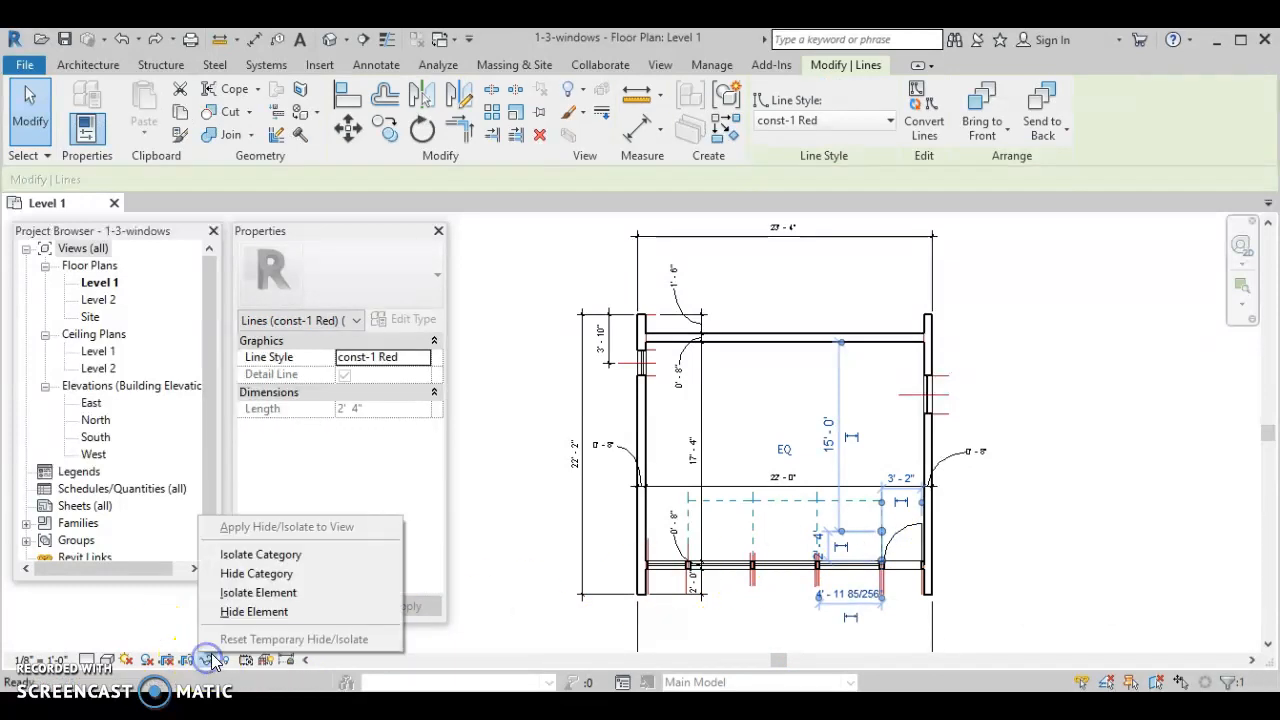
left_click(247, 575)
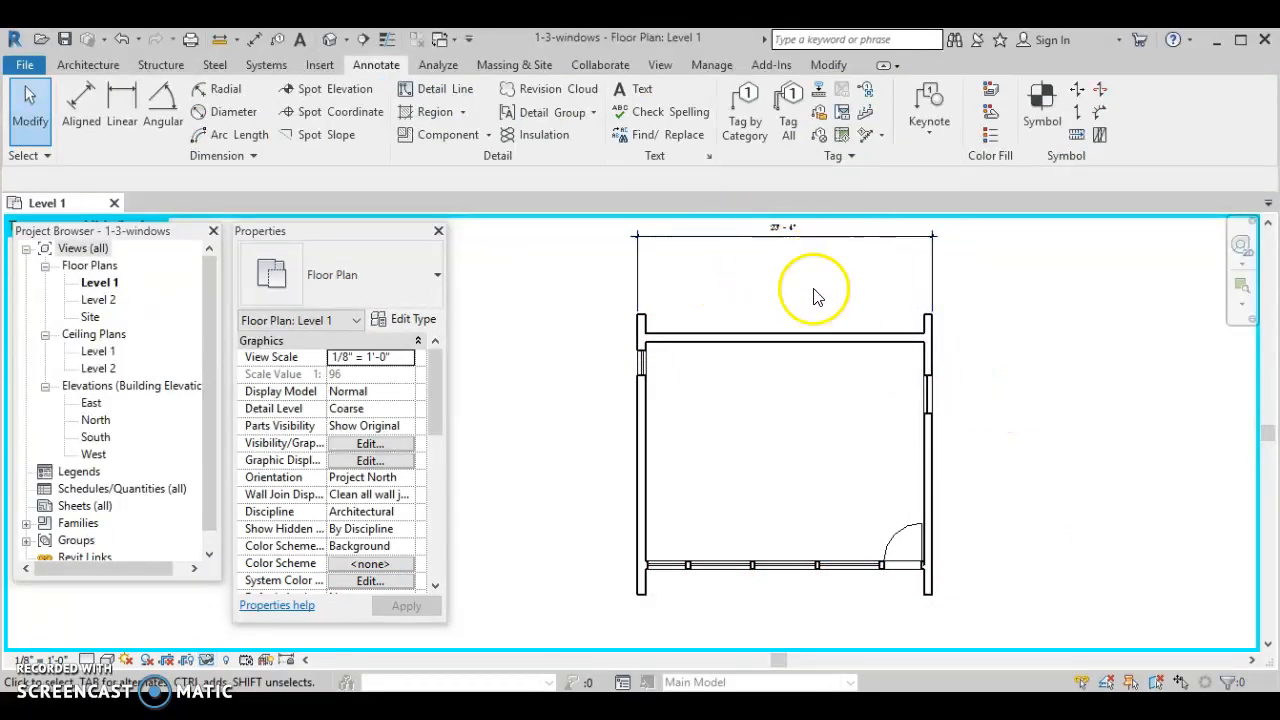
Delete the overall width dimension above the upper wall.
scroll(815, 297, "down", 1)
scroll(829, 337, "up", 3)
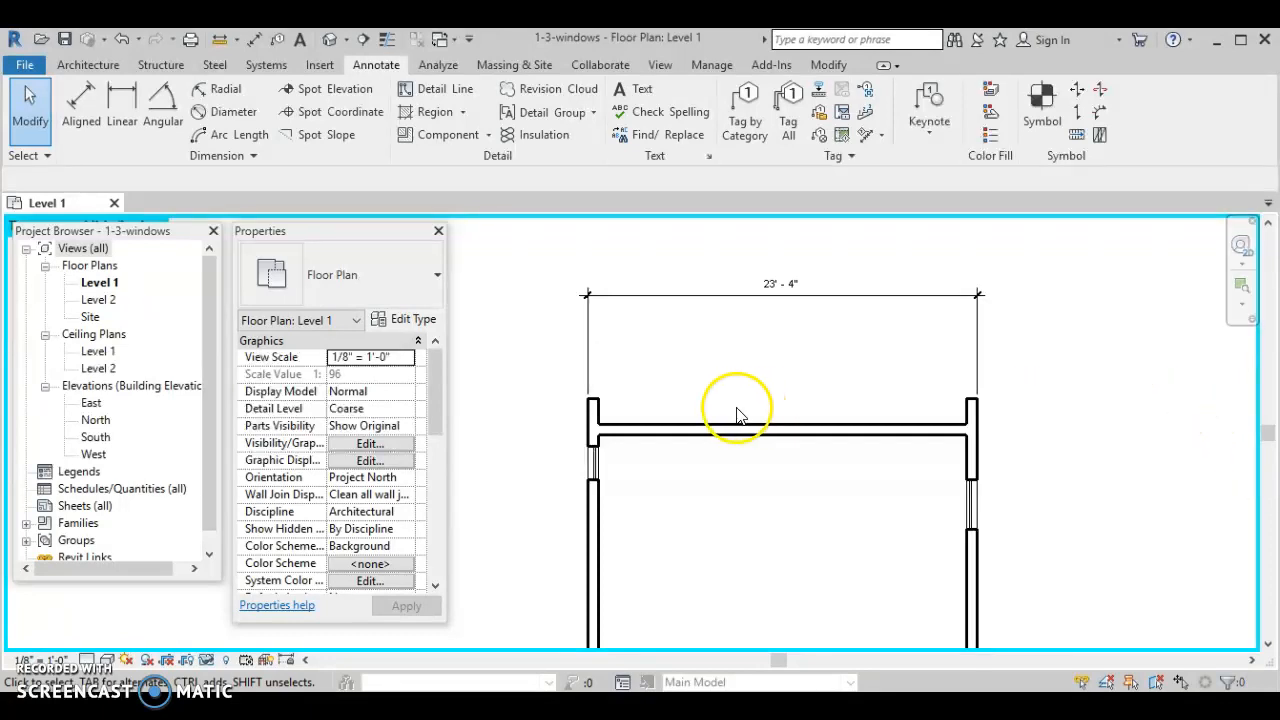
scroll(737, 417, "down", 3)
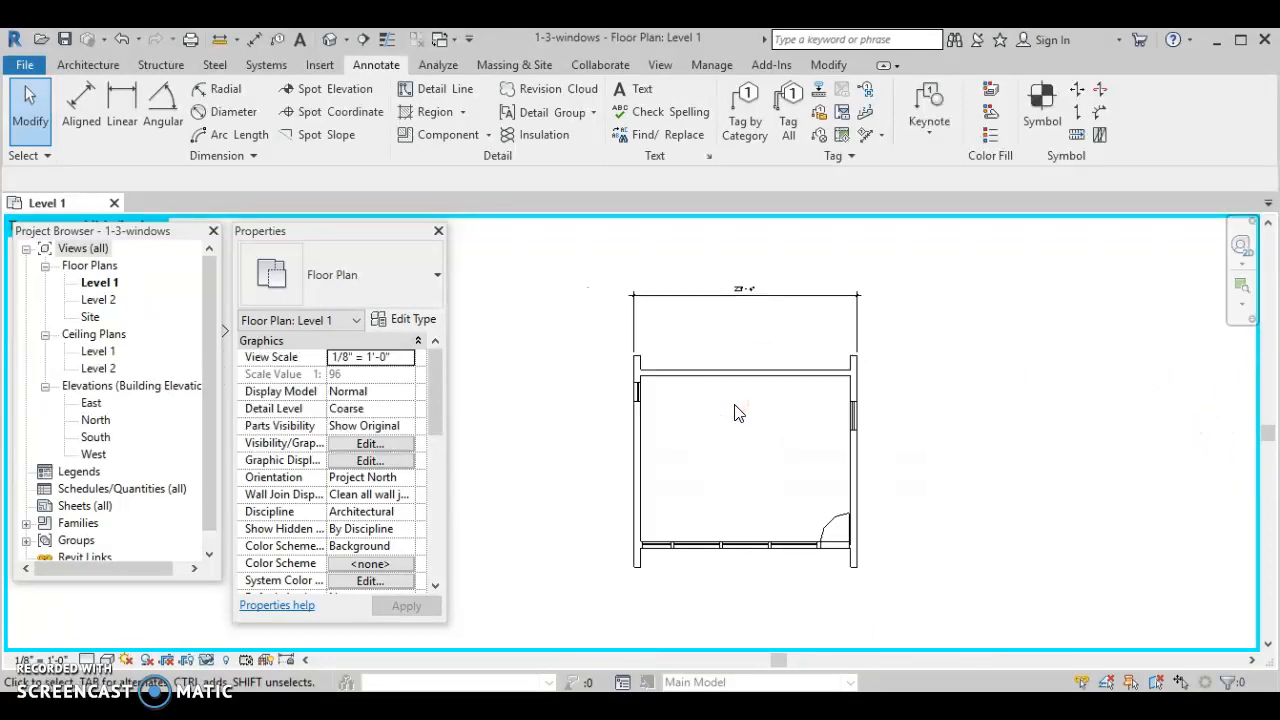
scroll(703, 352, "up", 2)
left_click(688, 259)
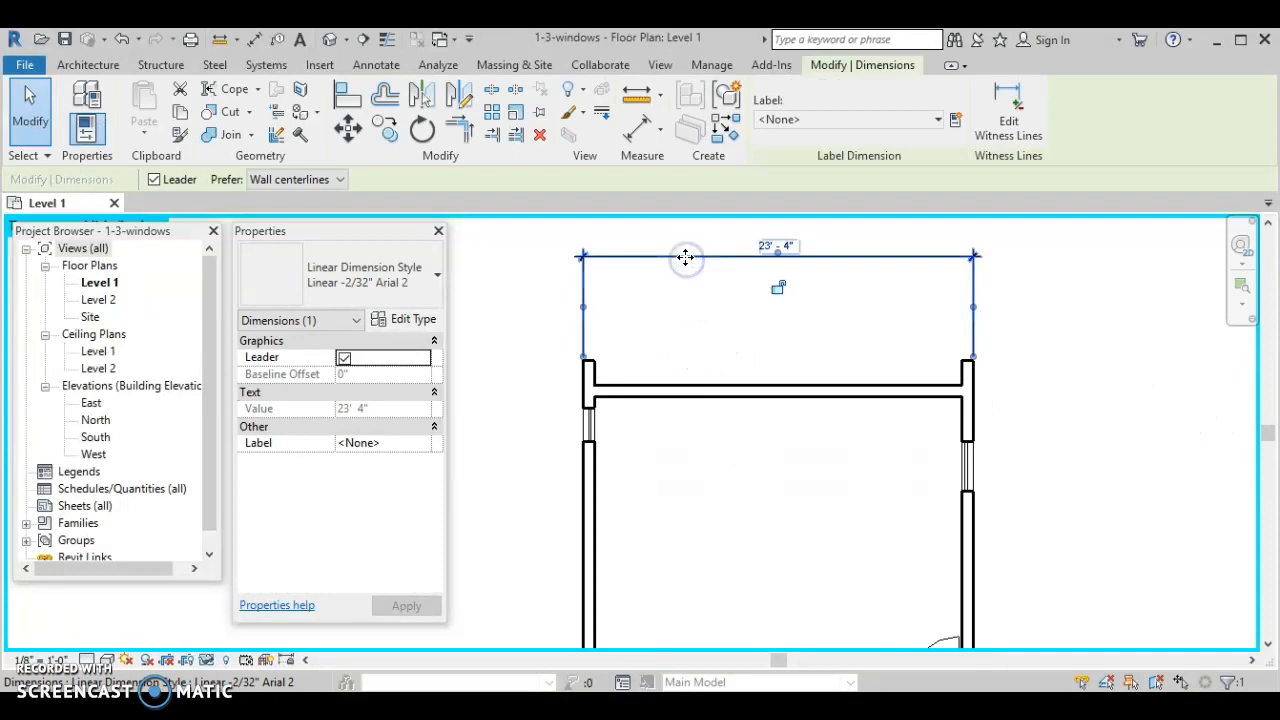
key("Delete")
scroll(780, 385, "down", 2)
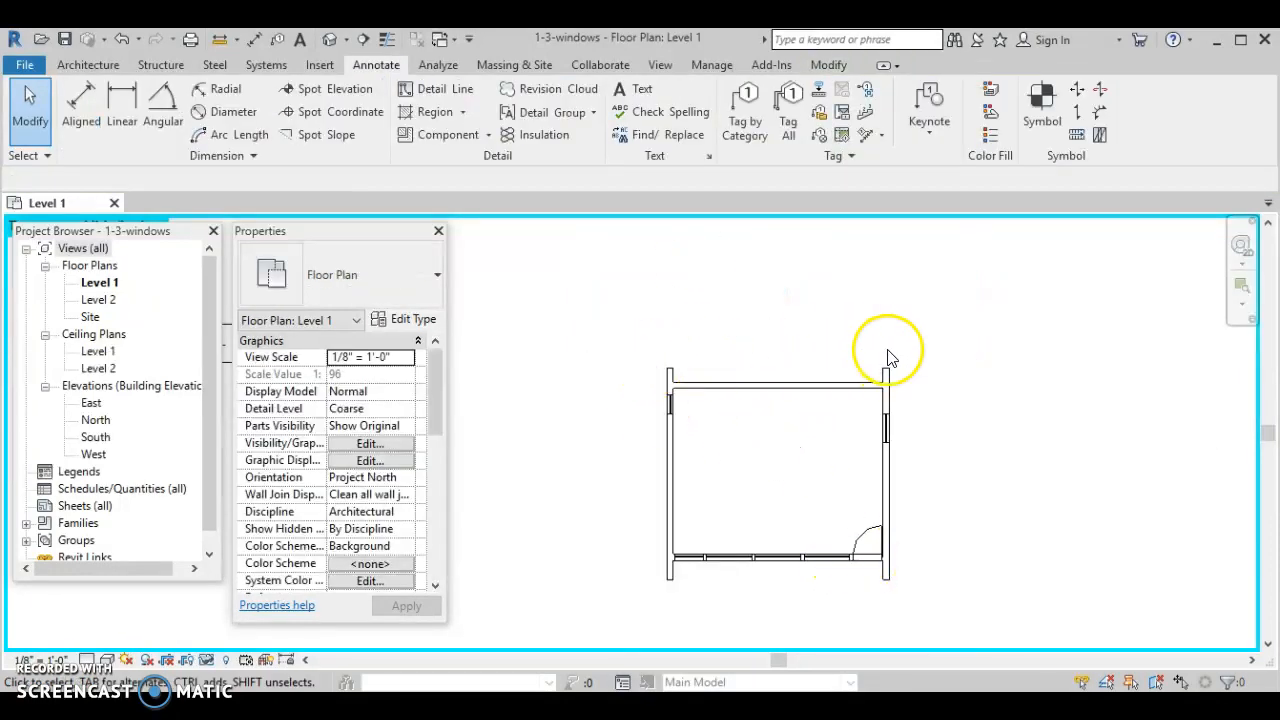
Add an aligned overall width dimension above the upper wall, between the side walls' outer faces.
scroll(718, 348, "up", 3)
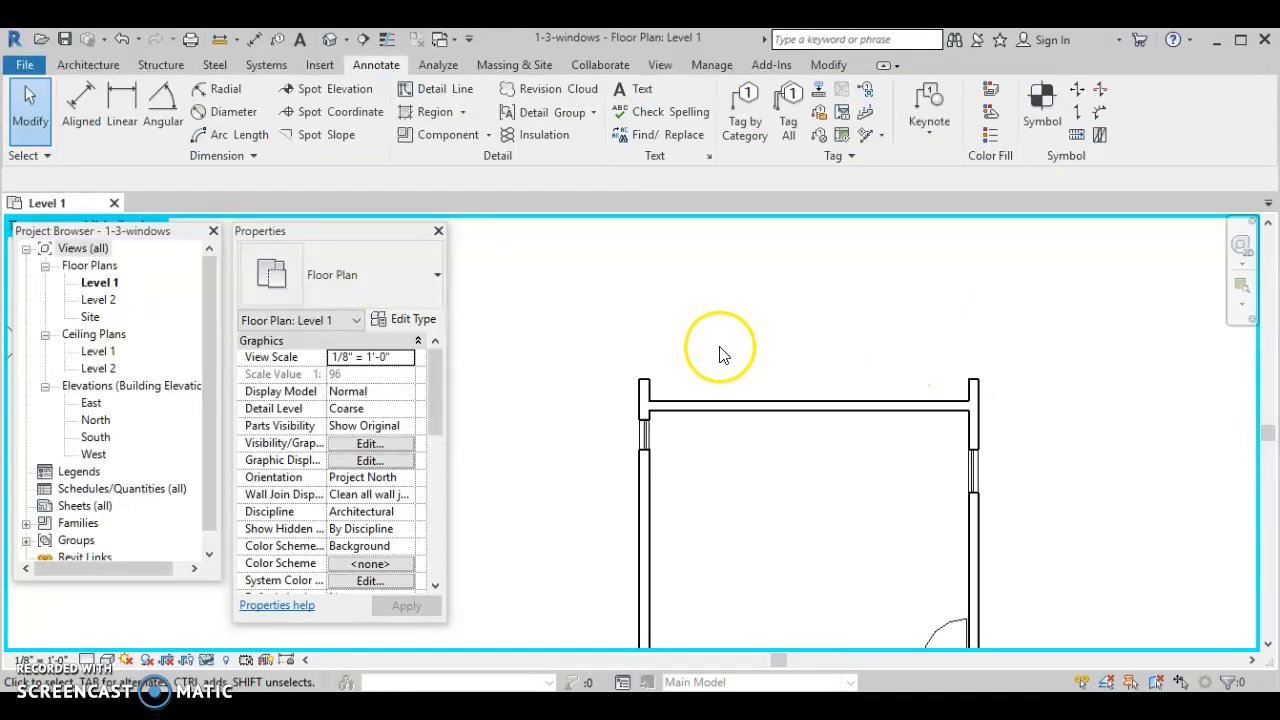
left_click(79, 118)
left_click(604, 412)
left_click(1097, 410)
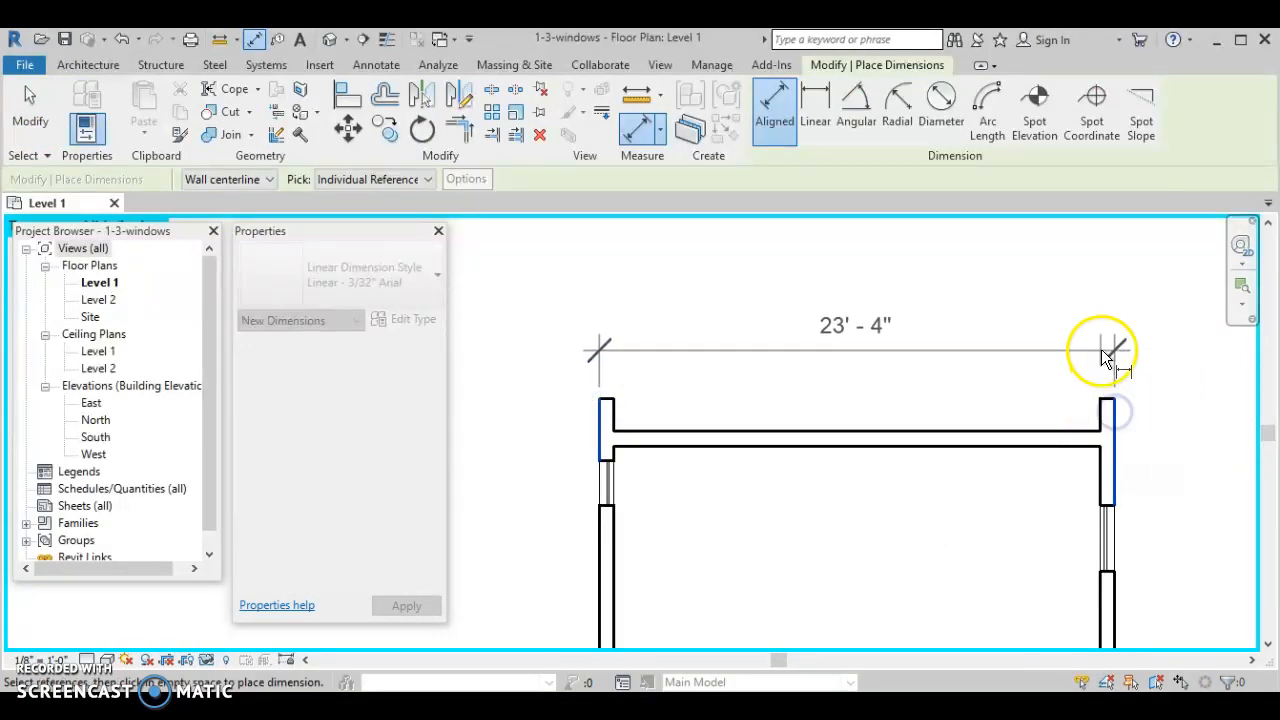
left_click(971, 334)
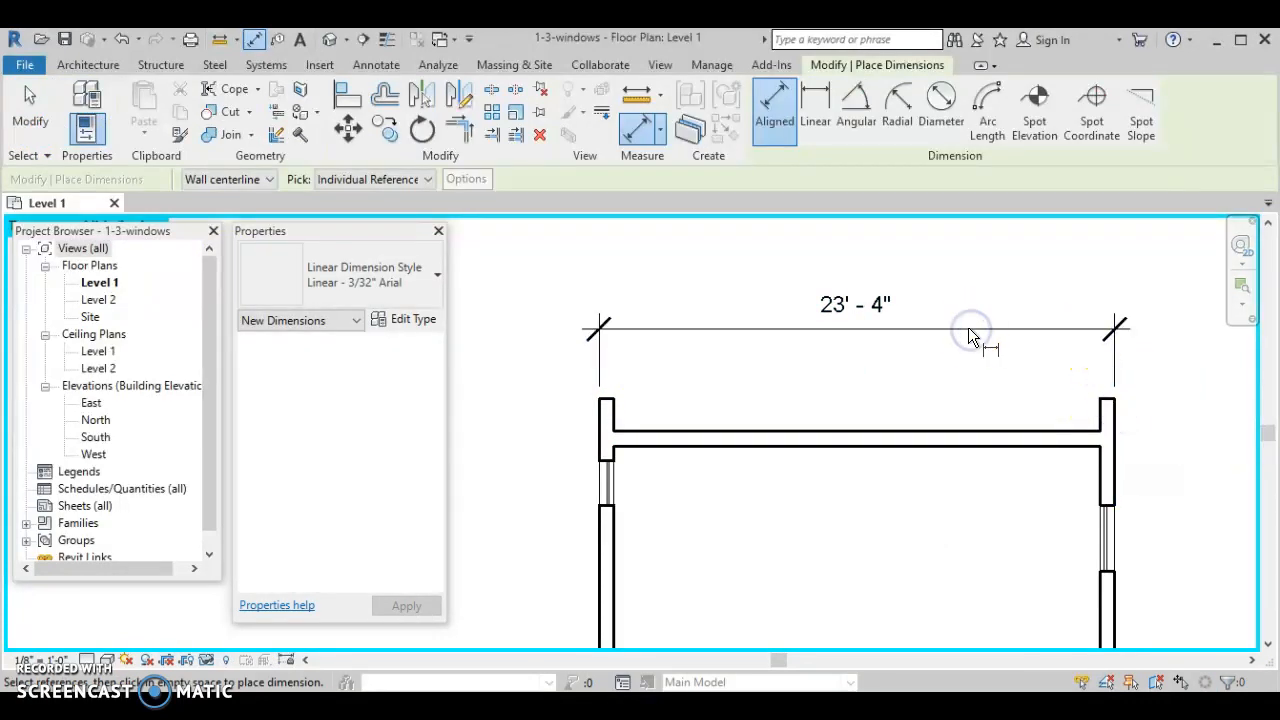
key("Escape")
Set the new overall width dimension's type to Linear -2/32" Arial 2.
left_click(940, 328)
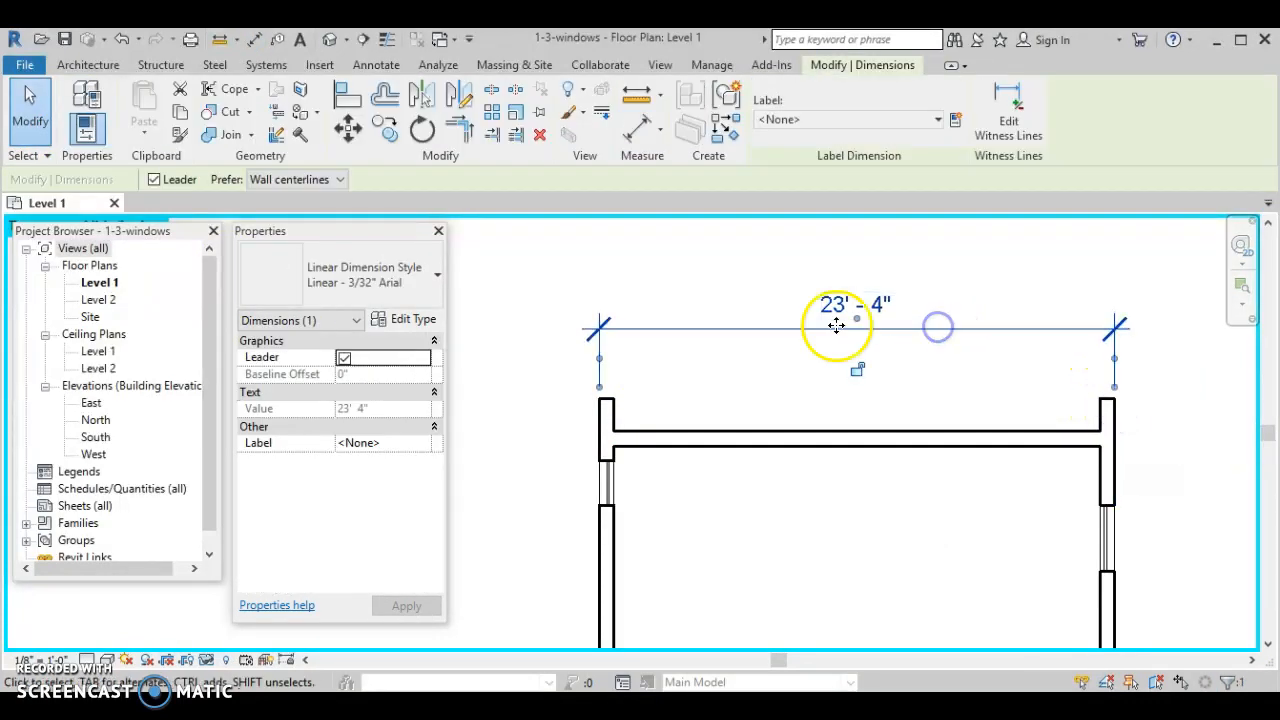
left_click(437, 274)
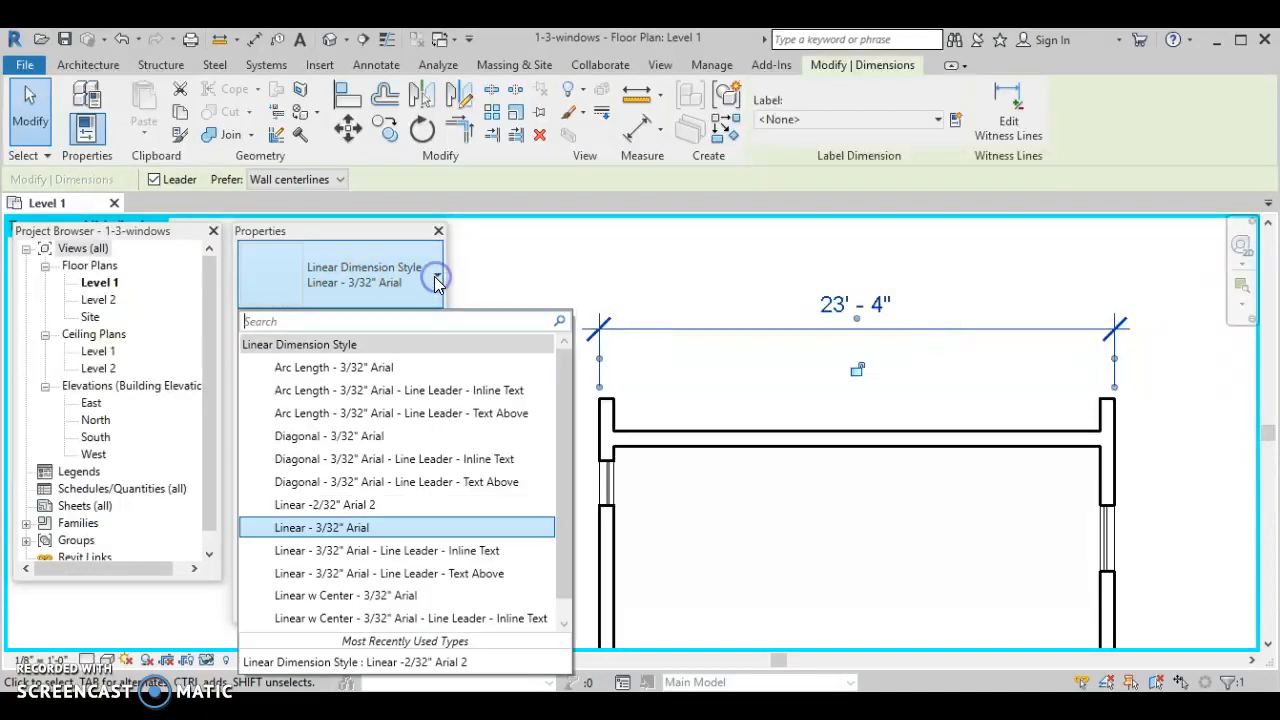
left_click(383, 504)
left_click(642, 272)
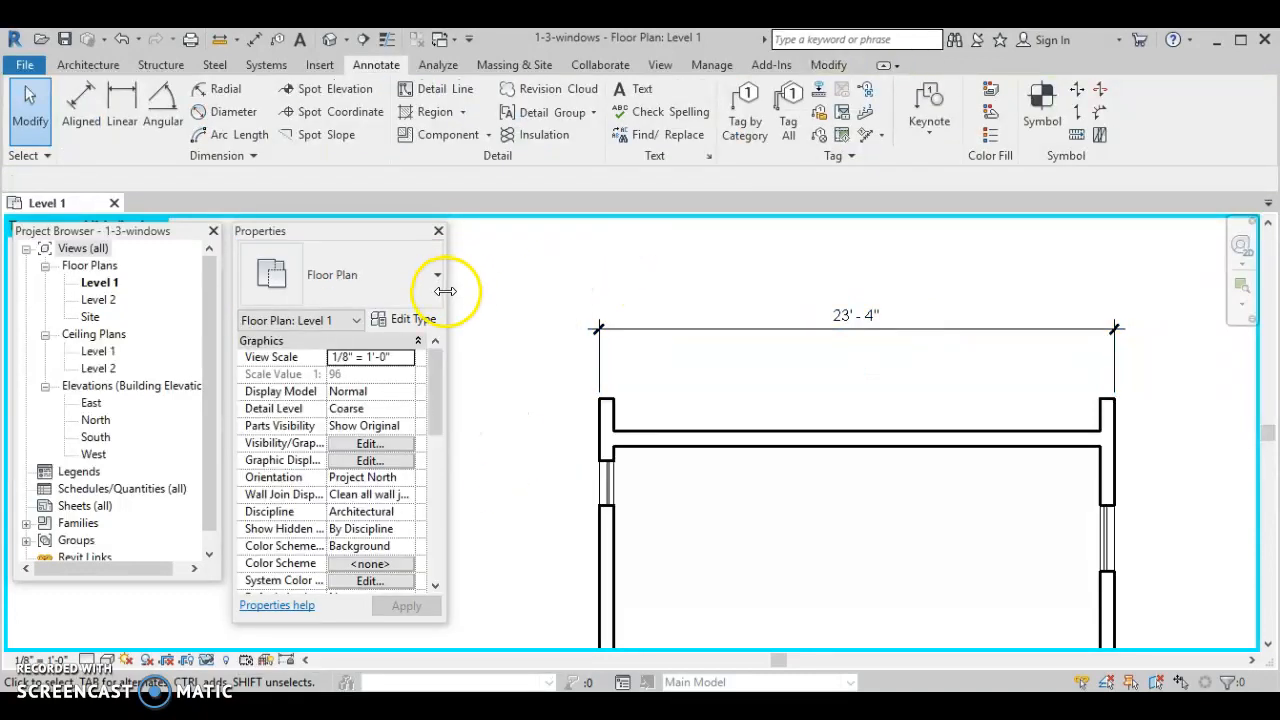
Start an aligned dimension and set its type to Linear -2/32" Arial 2.
scroll(808, 334, "down", 3)
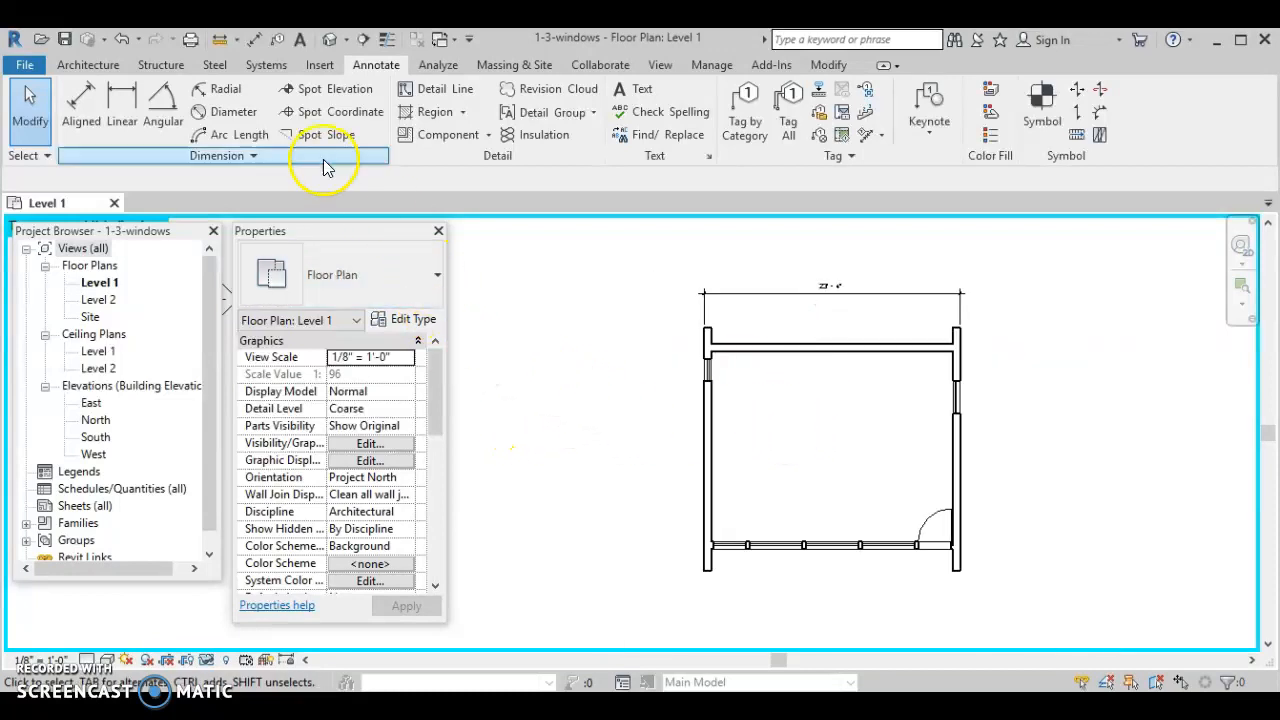
left_click(90, 108)
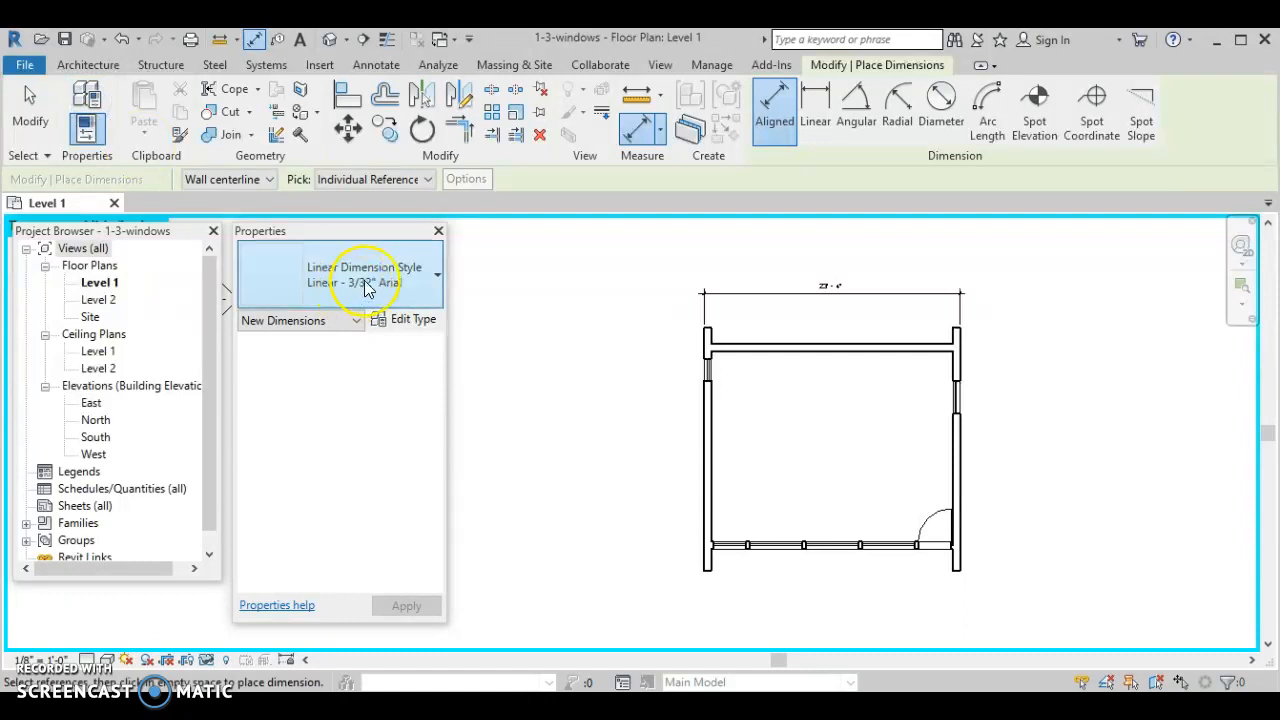
left_click(412, 278)
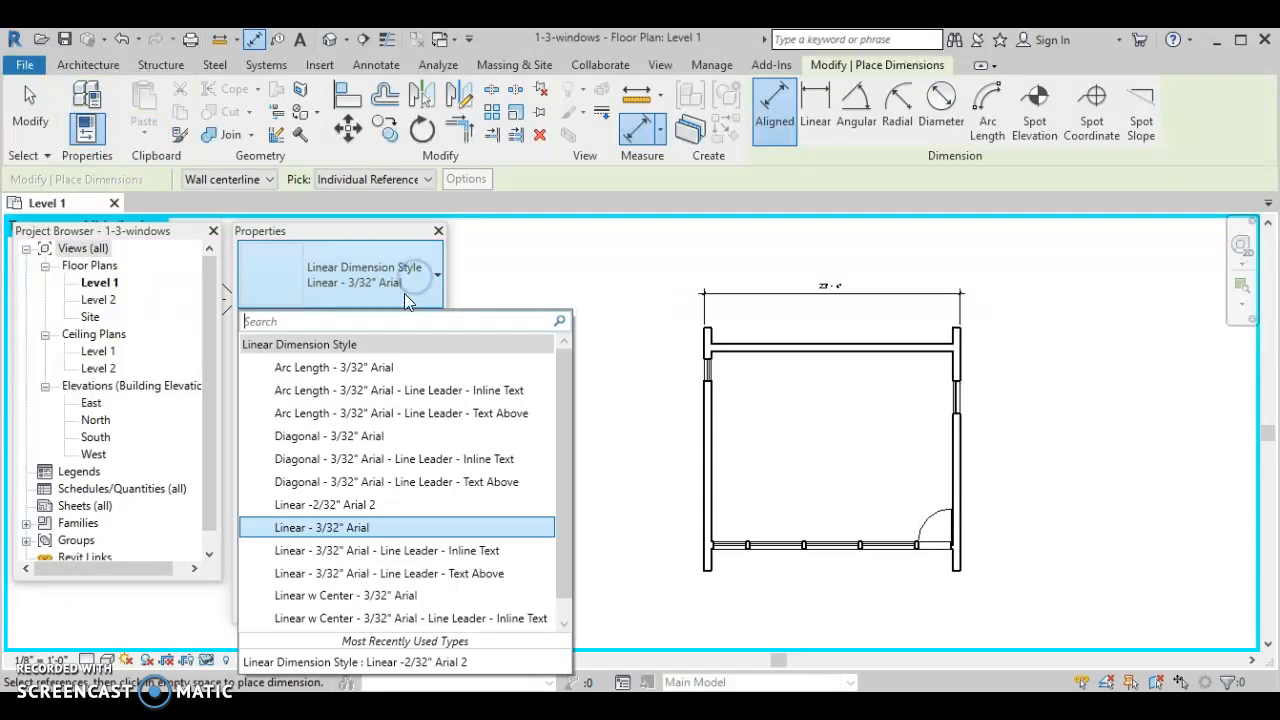
left_click(380, 514)
scroll(609, 374, "up", 2)
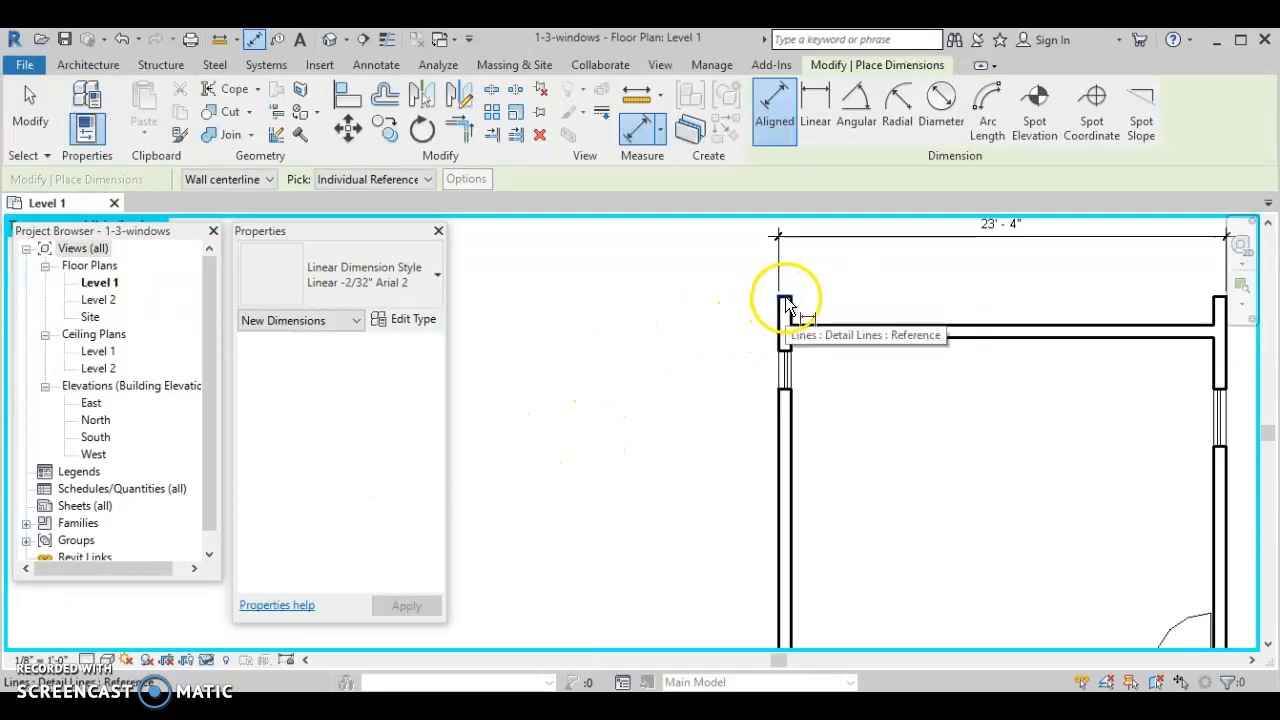
left_click(786, 302)
left_click(782, 367)
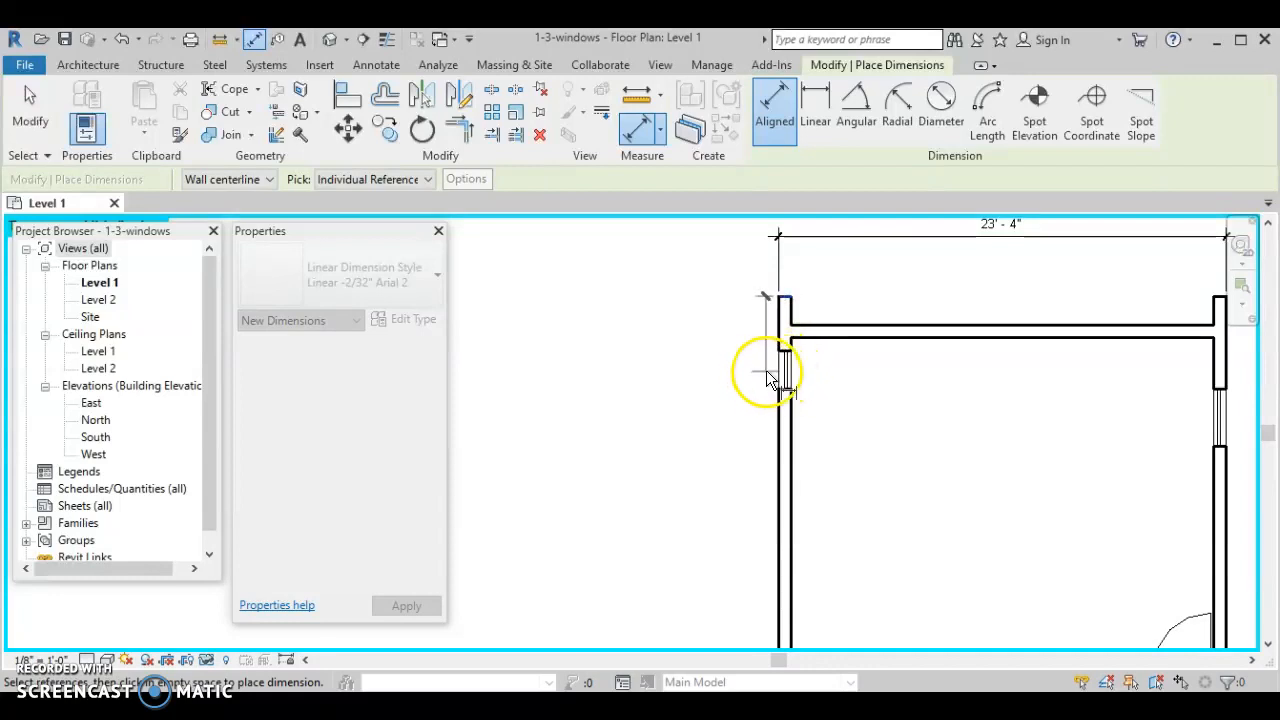
key("Escape")
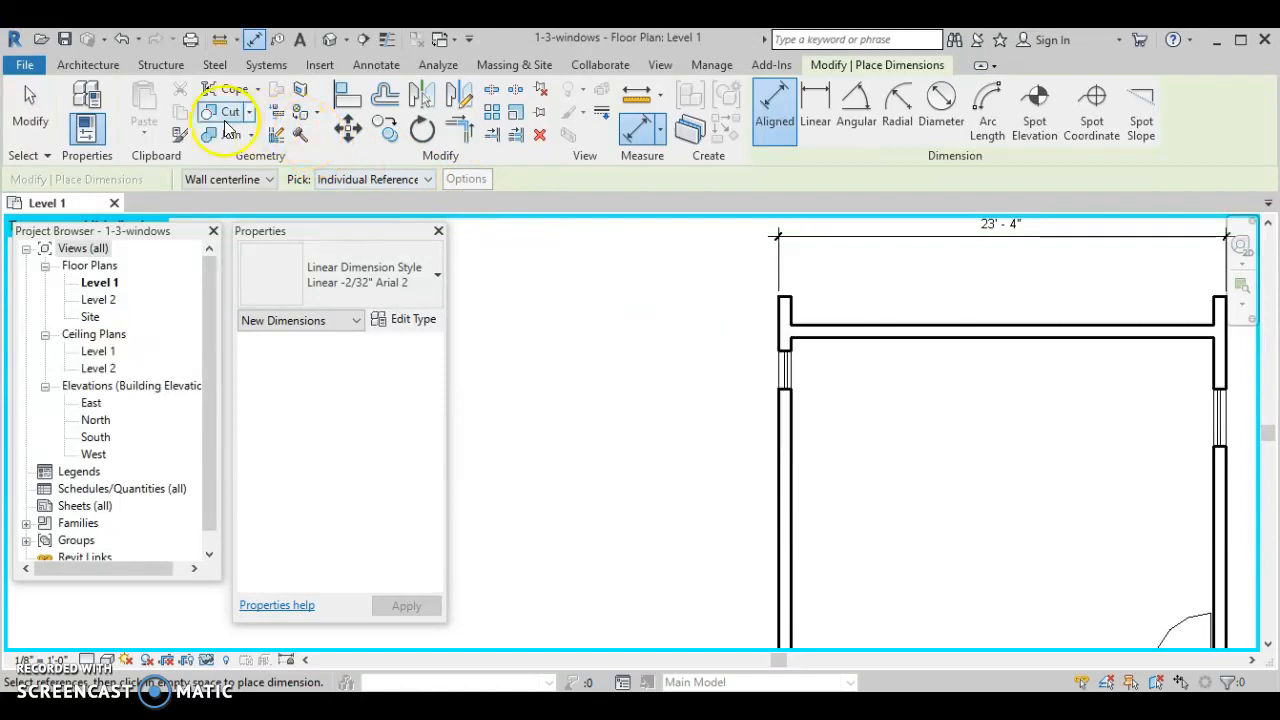
left_click(815, 110)
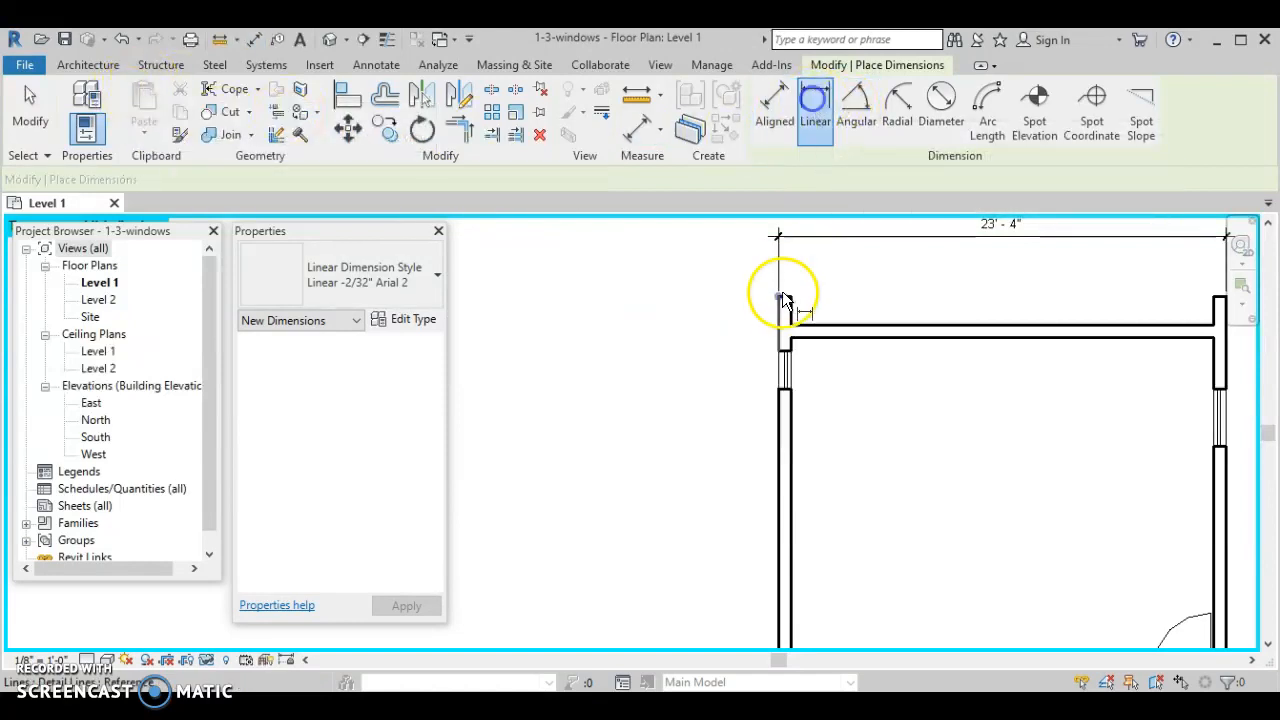
left_click(781, 300)
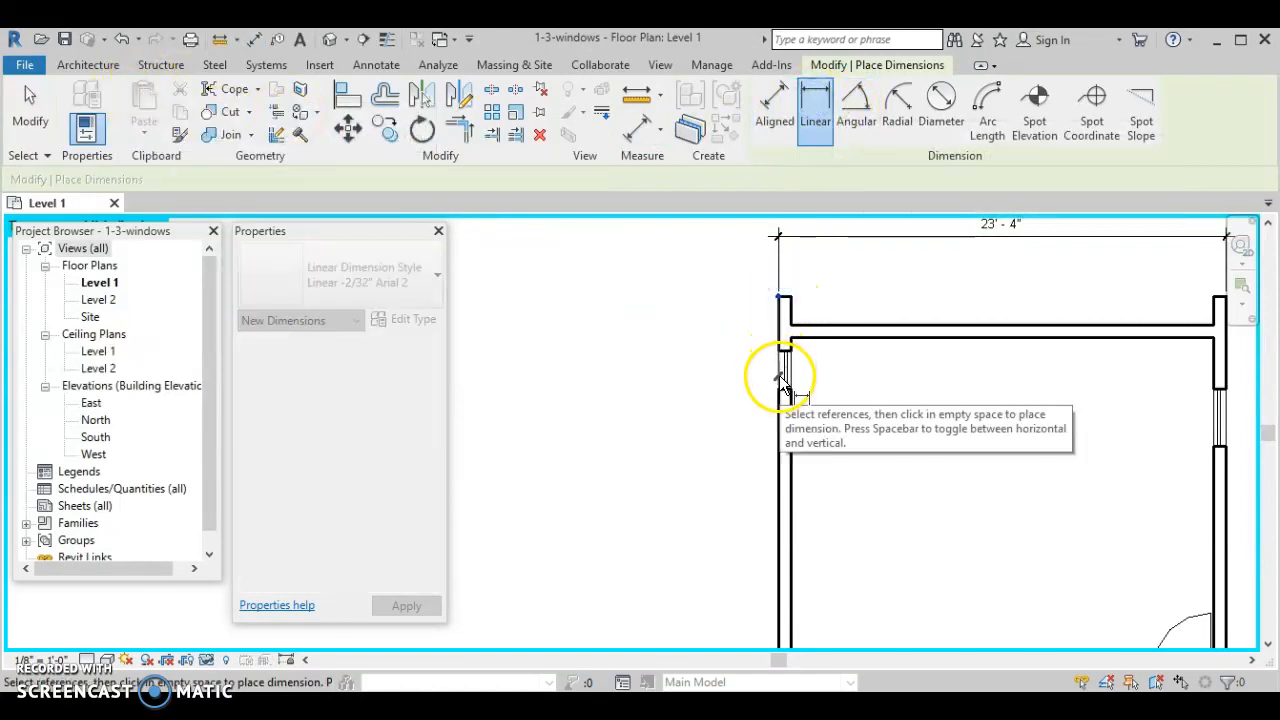
key("Escape")
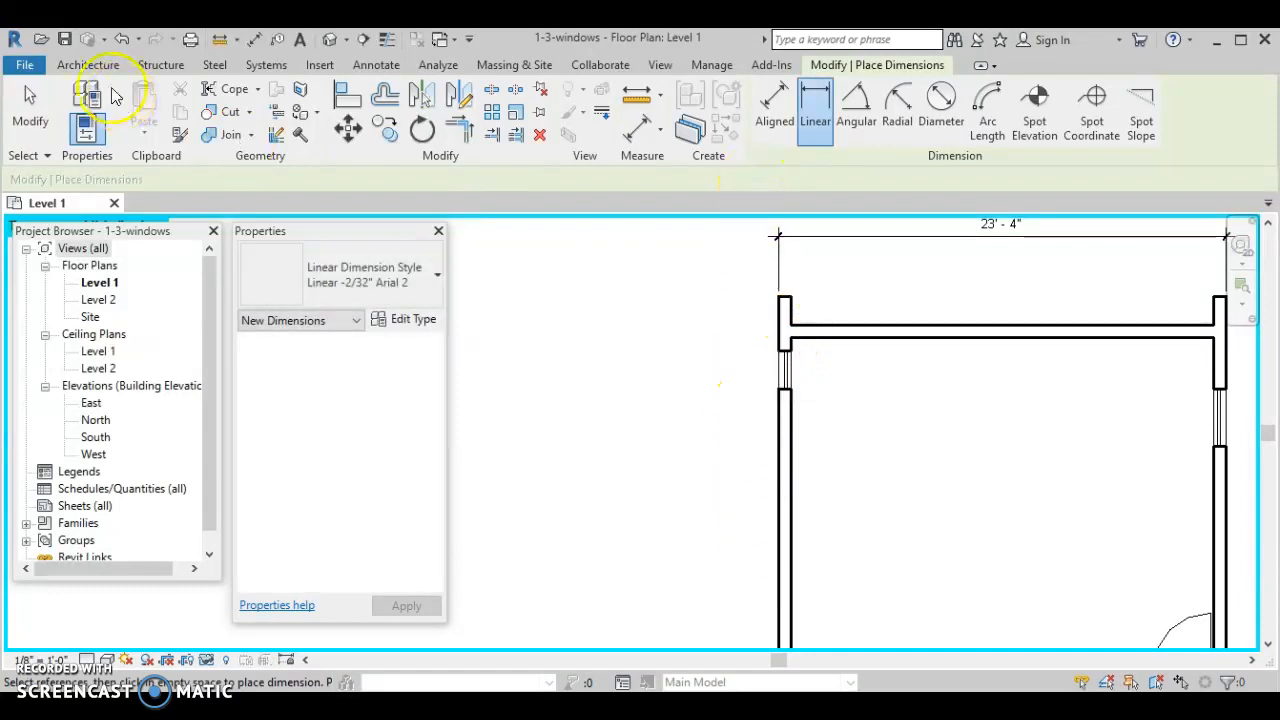
Start a detail line and set its line style to <Centerline>.
left_click(378, 65)
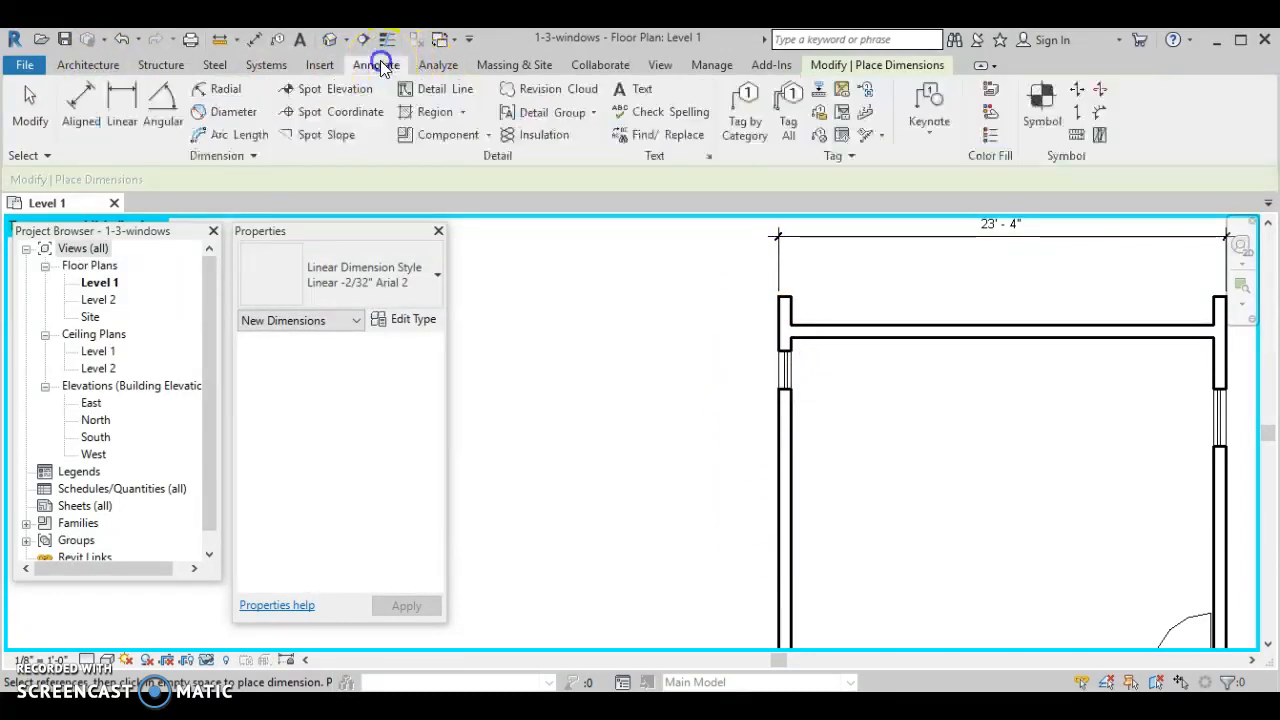
left_click(430, 92)
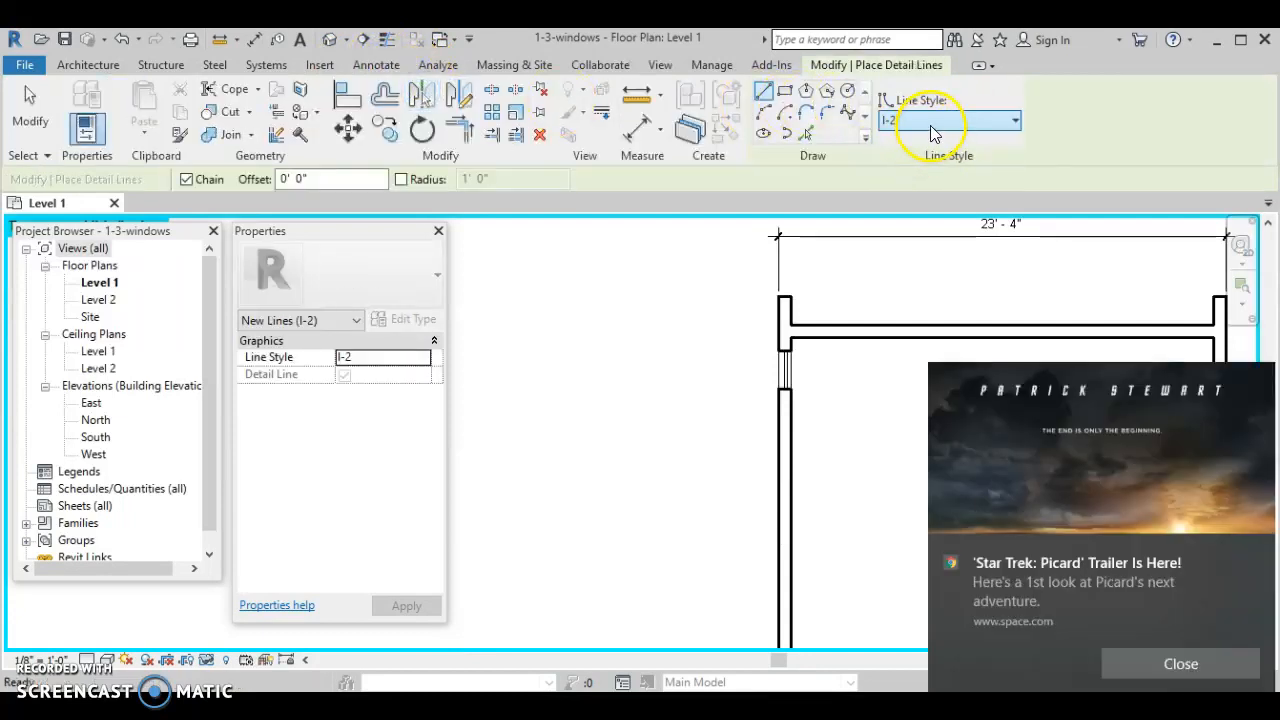
left_click(930, 121)
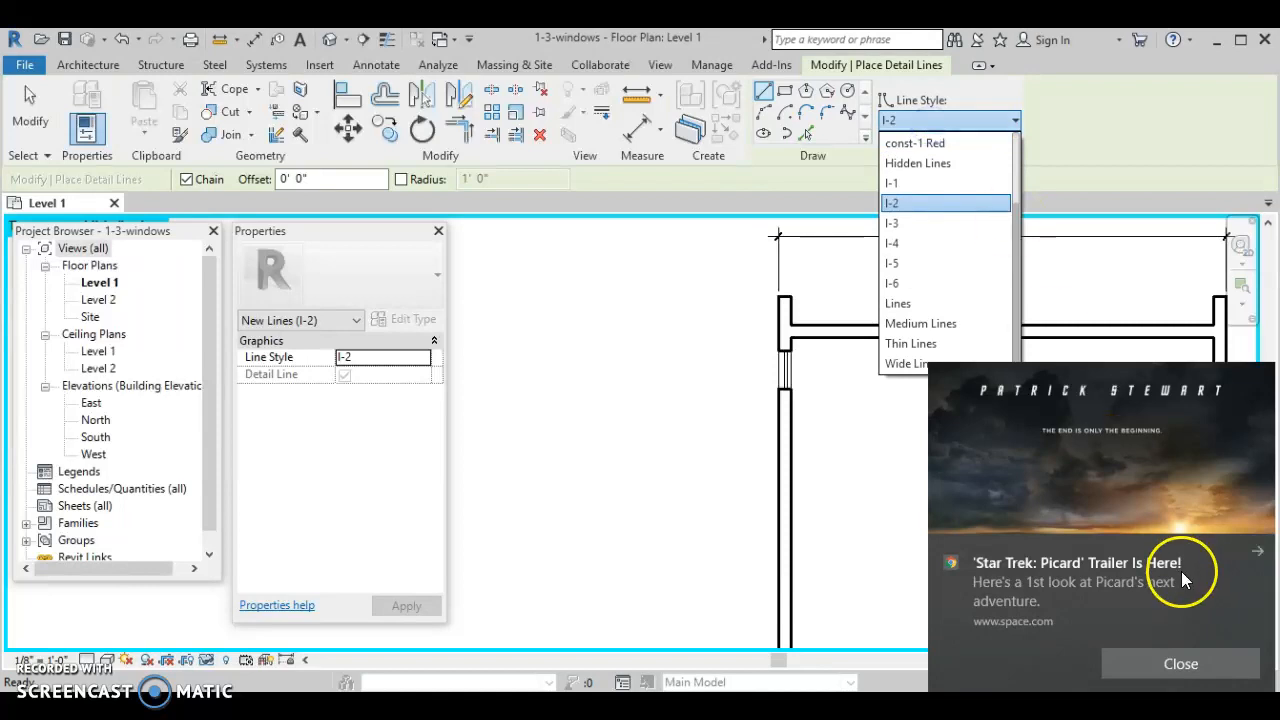
left_click(1180, 663)
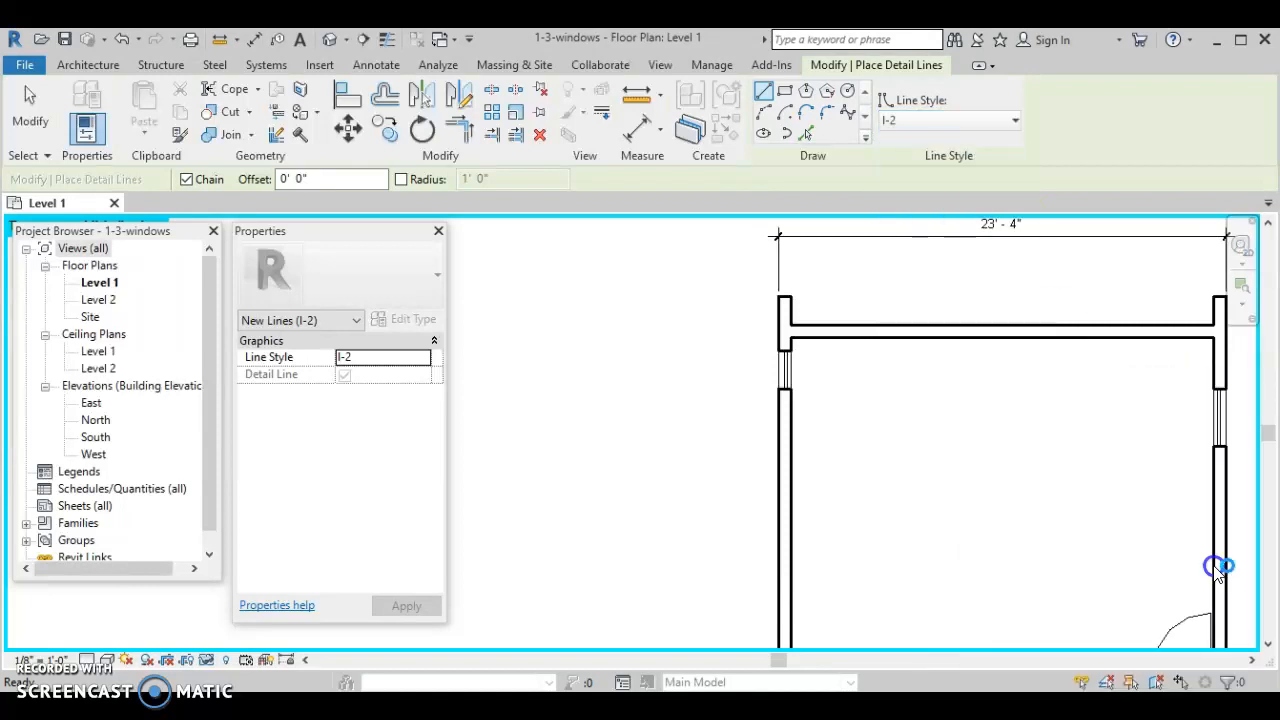
left_click(982, 121)
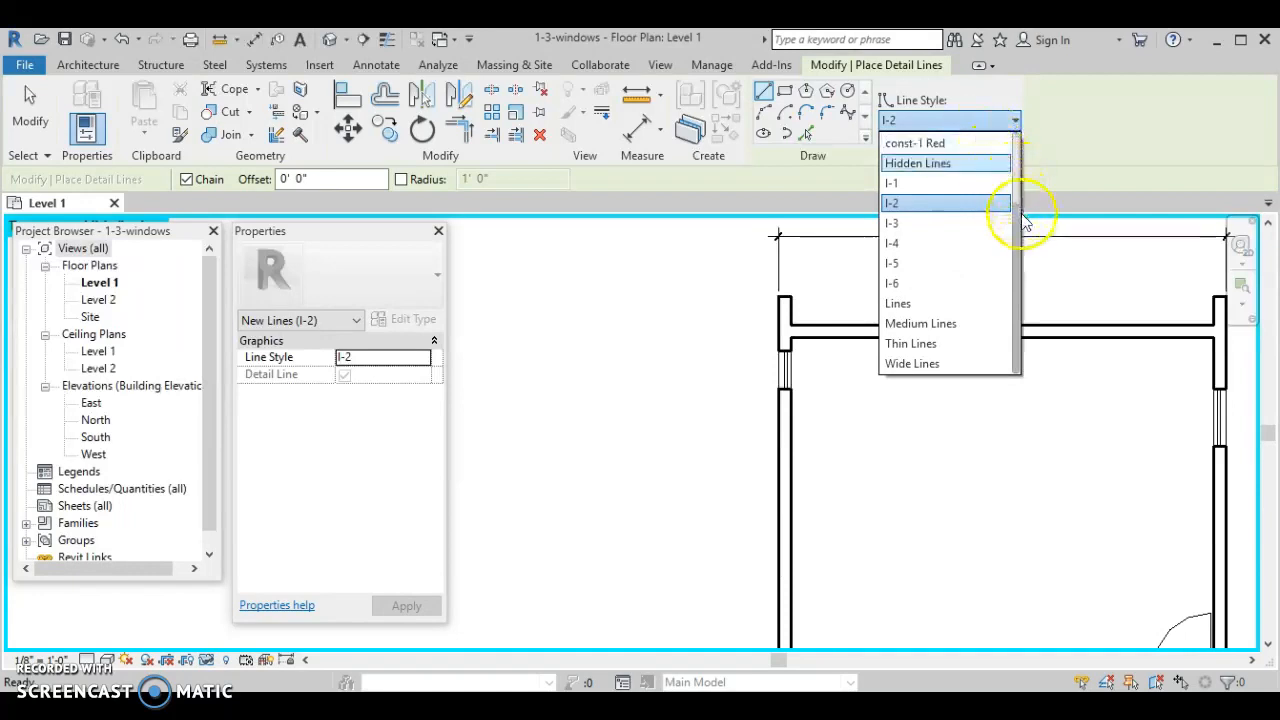
left_click_drag(1015, 218, 1015, 143)
left_click(943, 162)
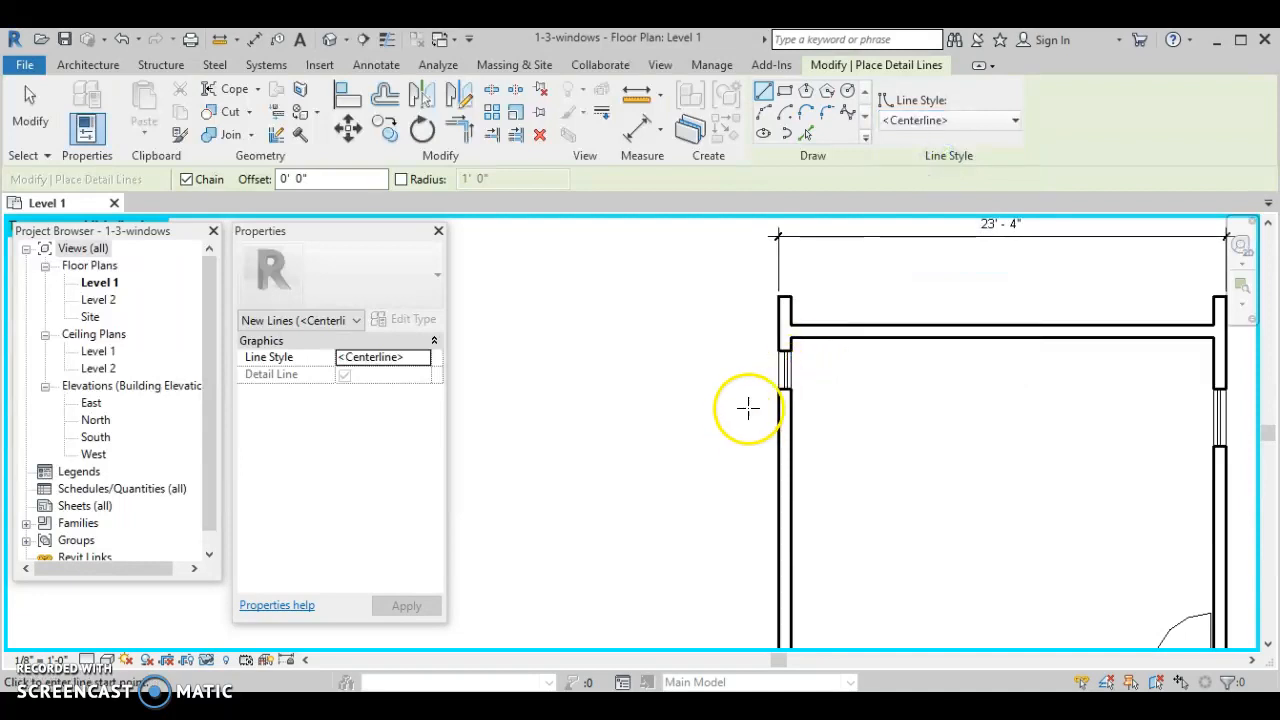
Draw a horizontal centerline through the middle of the left wall's window, extending past both wall faces.
scroll(748, 408, "up", 1)
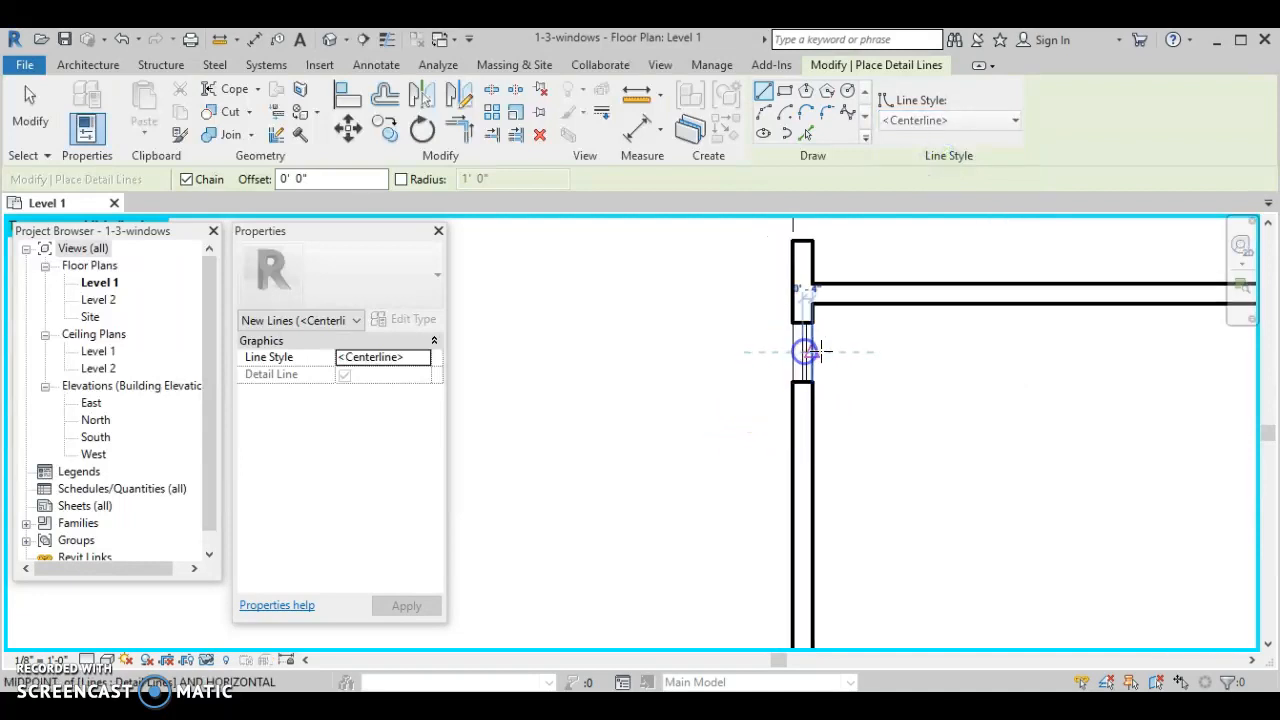
left_click(803, 350)
left_click(848, 351)
key("Escape")
key("Escape")
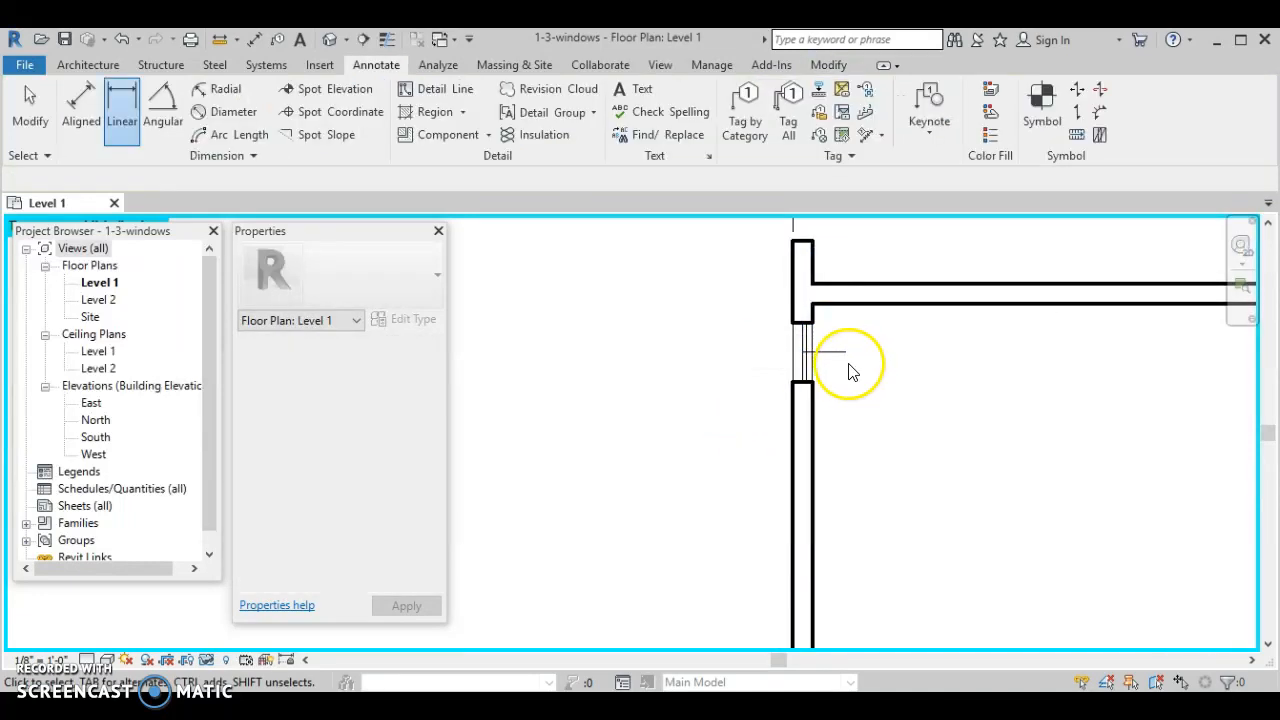
left_click(813, 362)
left_click_drag(802, 352, 765, 353)
left_click(751, 383)
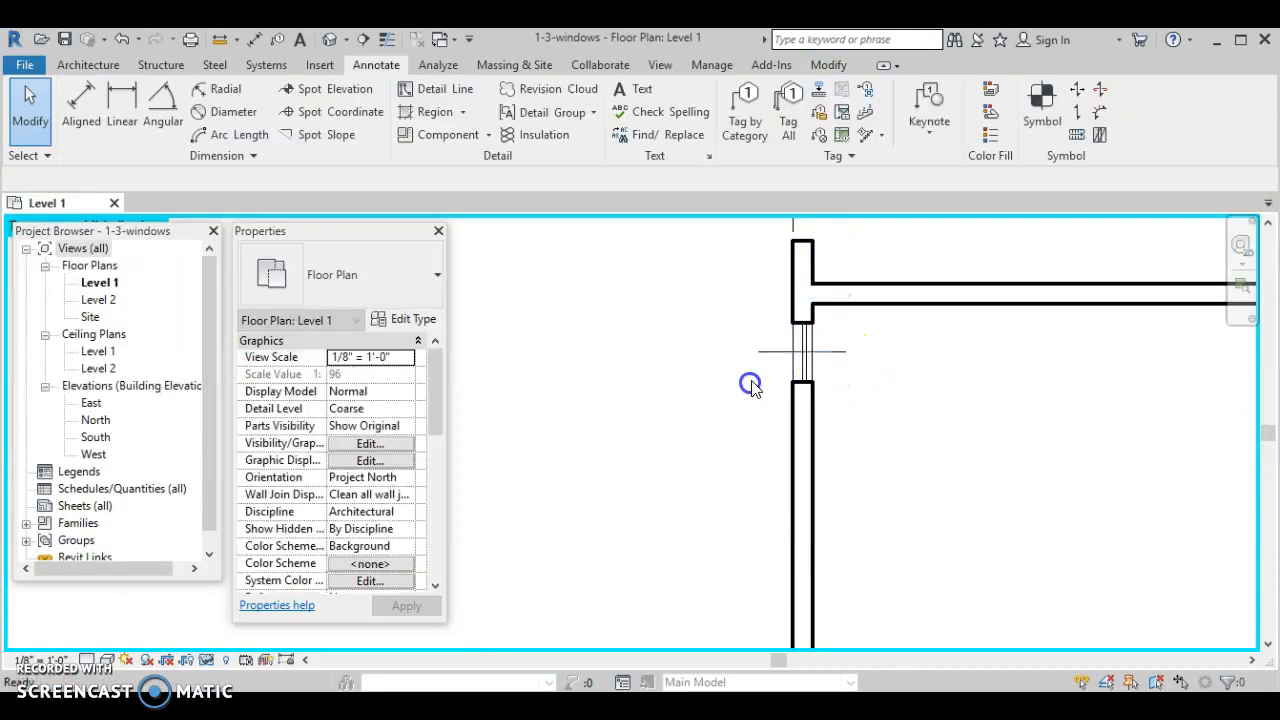
Add an aligned dimension outside the left wall, from its upper end to the window's centerline.
scroll(760, 382, "down", 2)
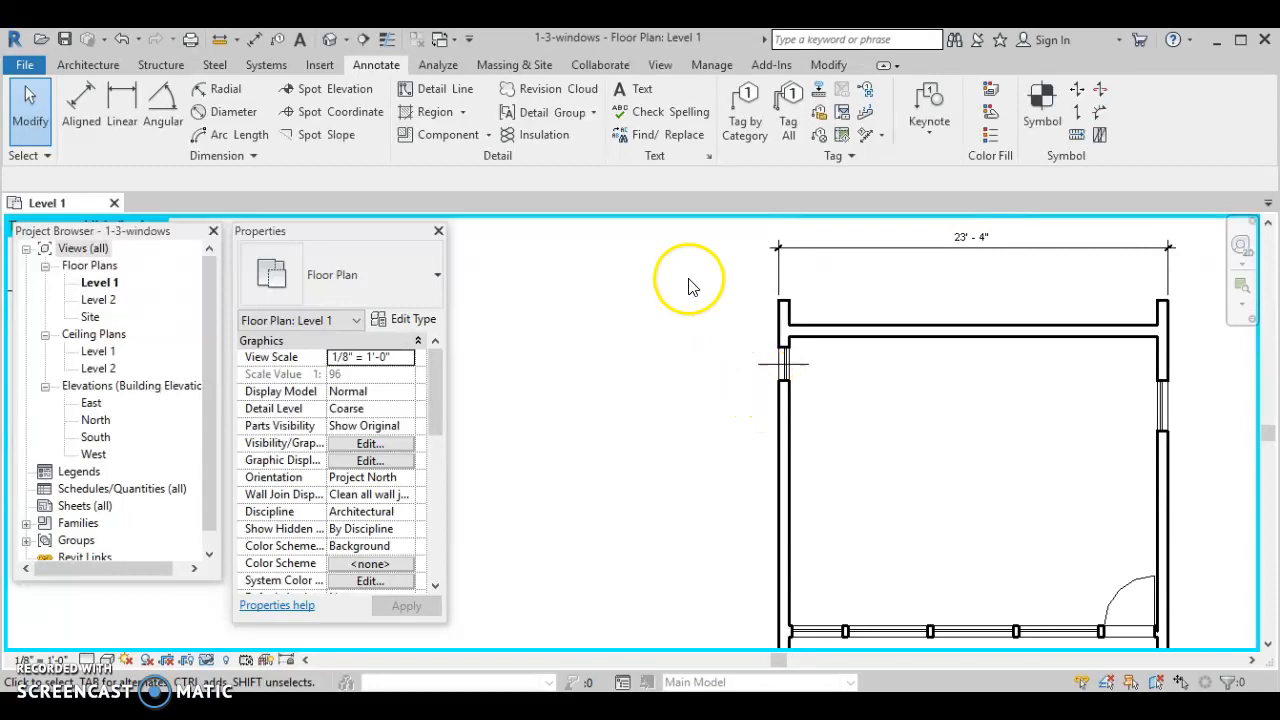
left_click(428, 92)
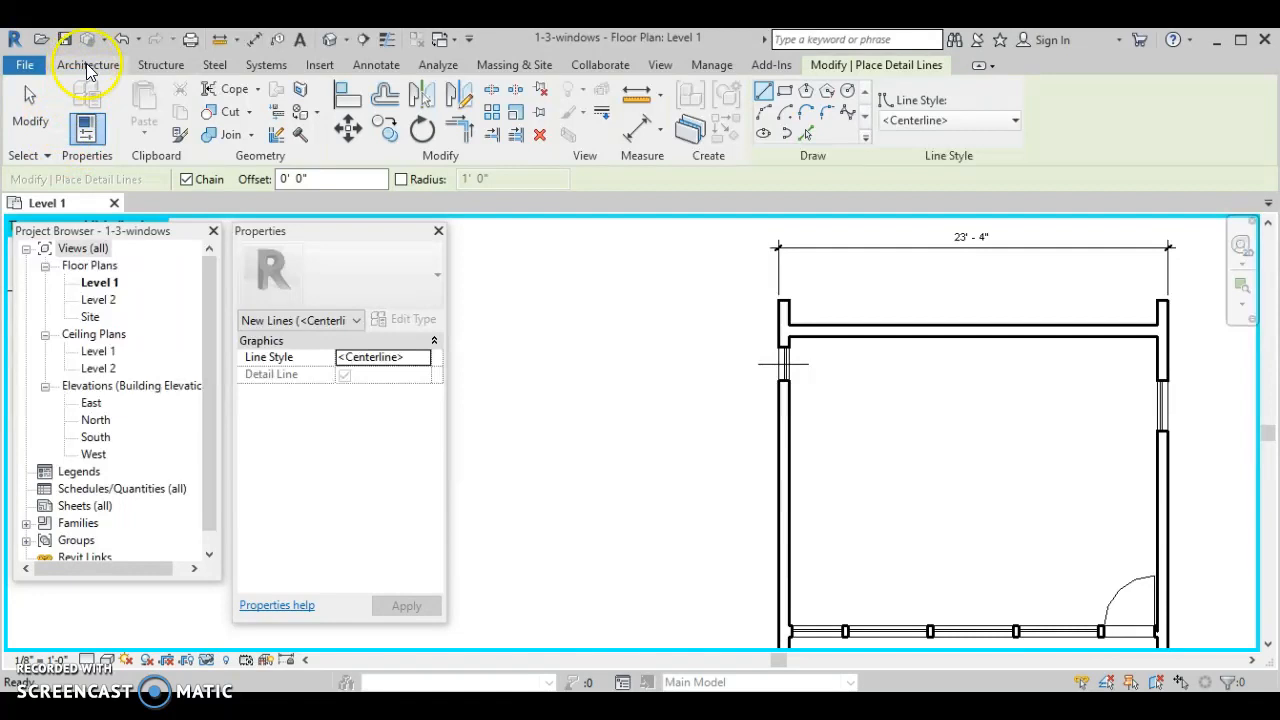
left_click(362, 66)
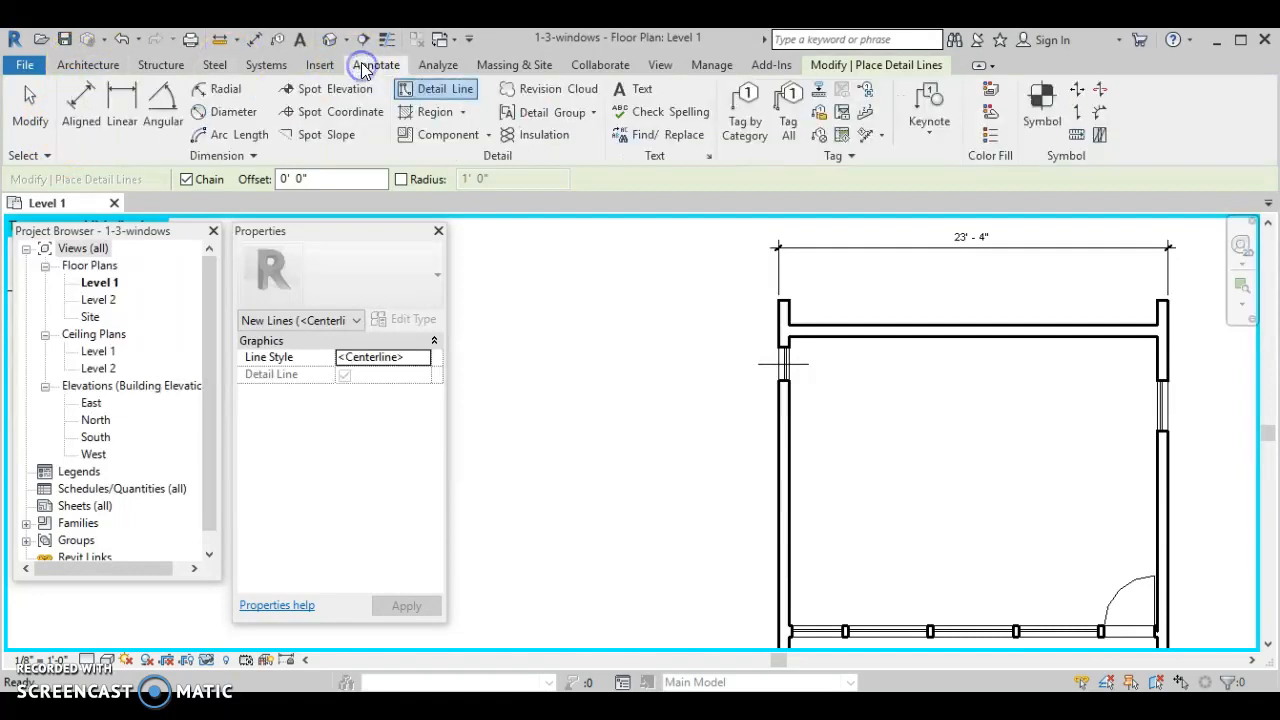
left_click(85, 100)
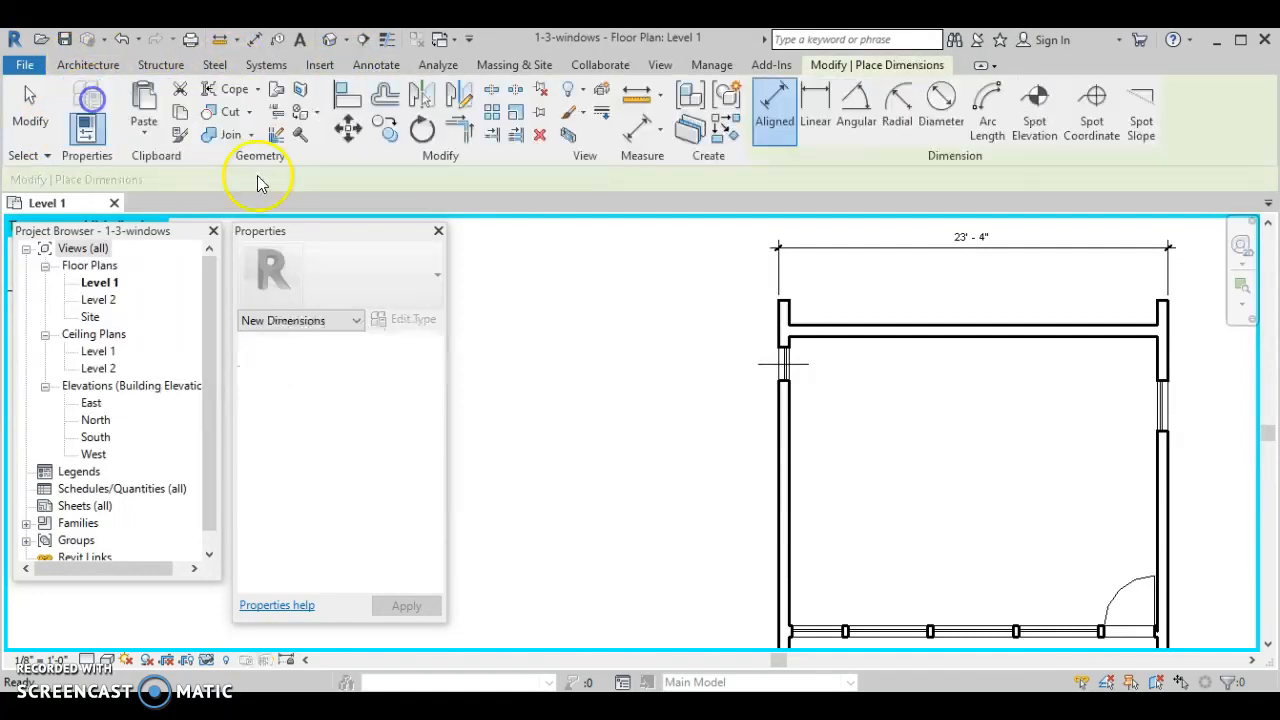
left_click(786, 304)
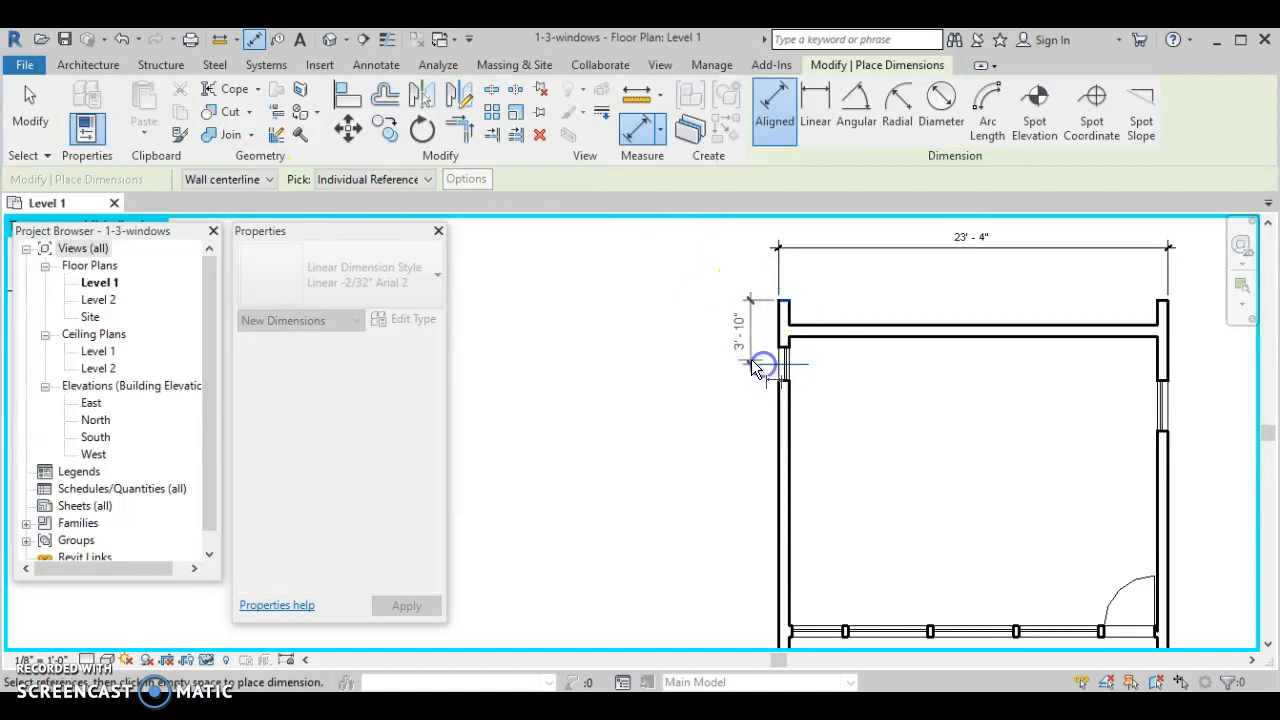
left_click(752, 366)
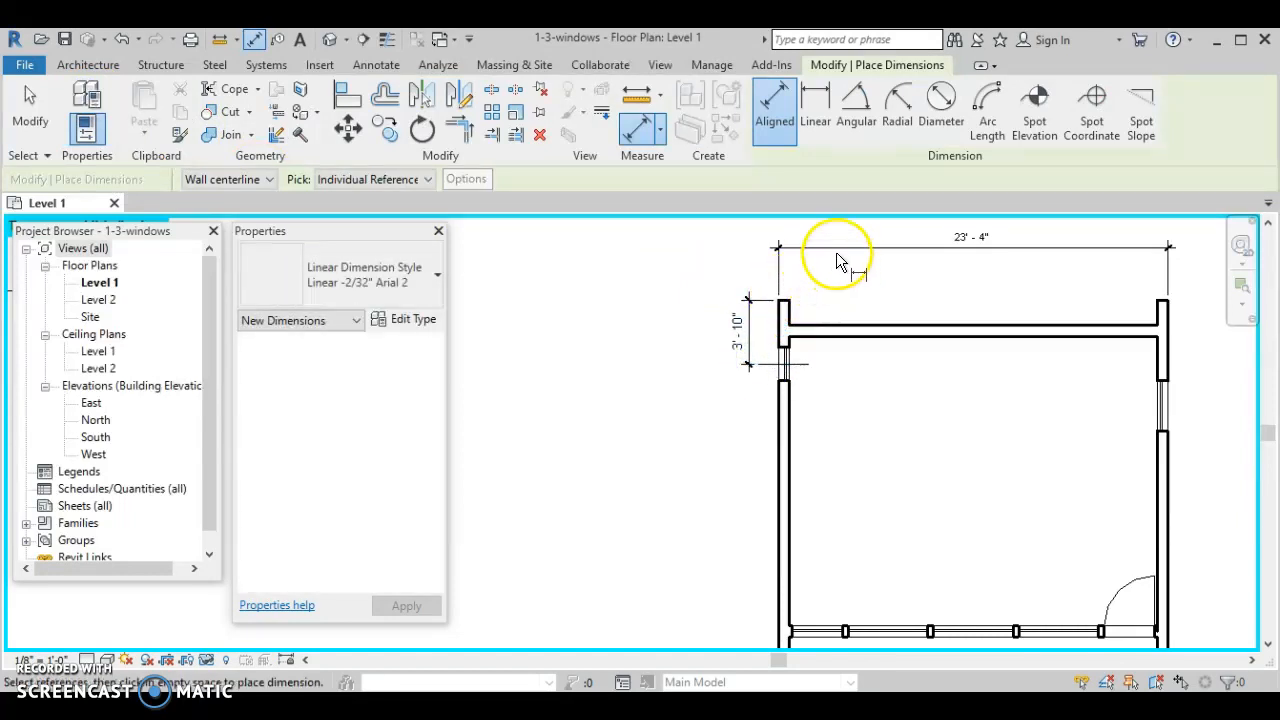
Add an aligned overall dimension from the left wall's upper end to its lower end, outside the window dimension.
left_click(781, 298)
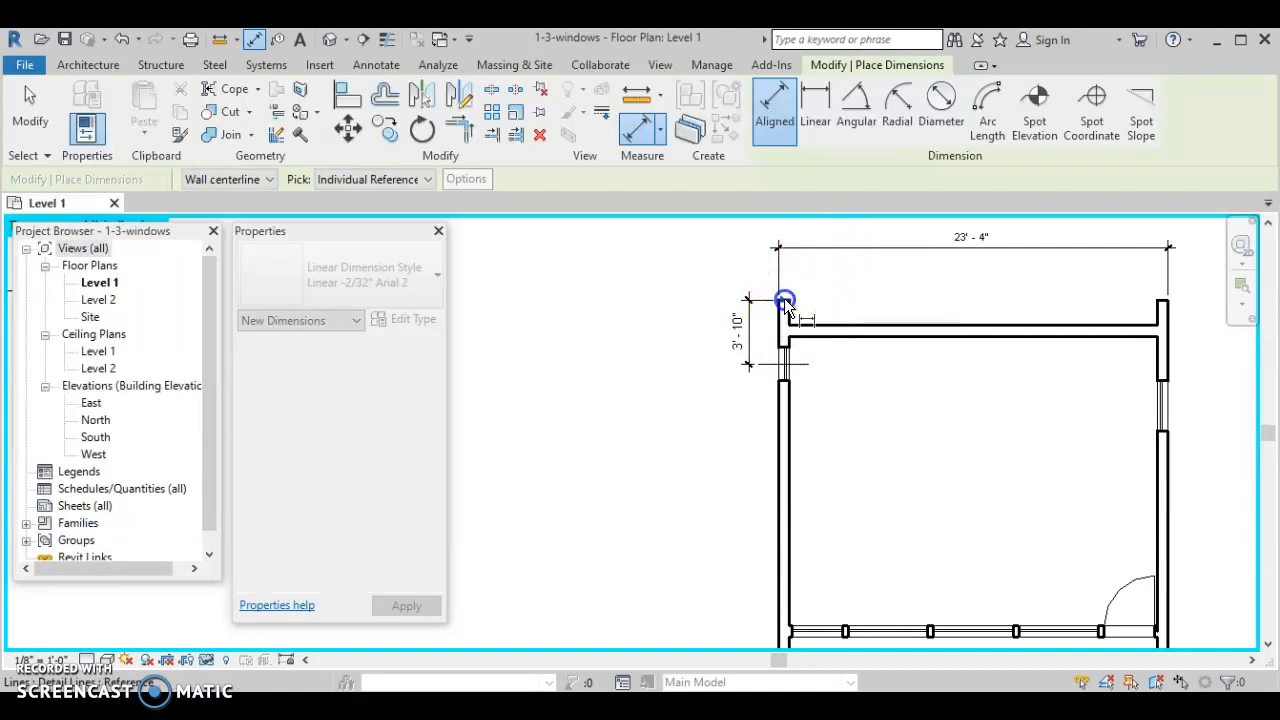
scroll(765, 507, "down", 1)
scroll(765, 507, "down", 2)
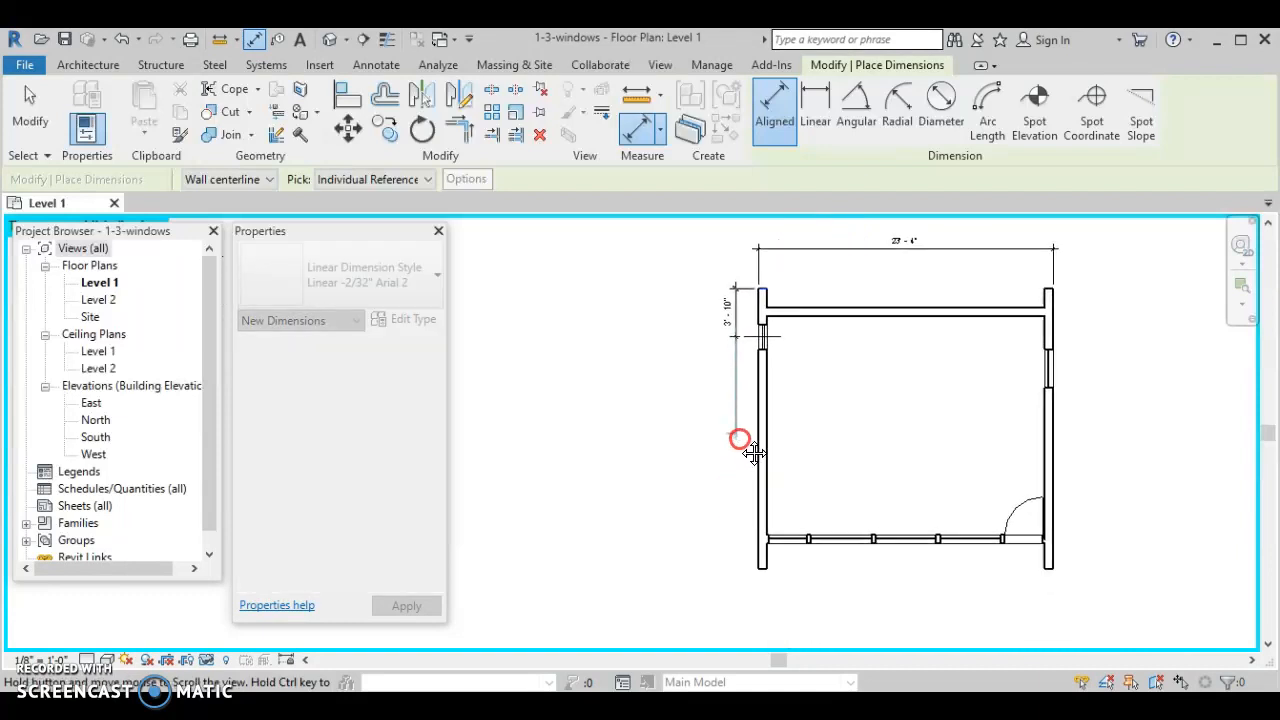
left_click(756, 566)
left_click(712, 558)
Draw a horizontal <Centerline> detail line through the middle of the right wall's window, extending past both wall faces.
scroll(777, 451, "up", 2)
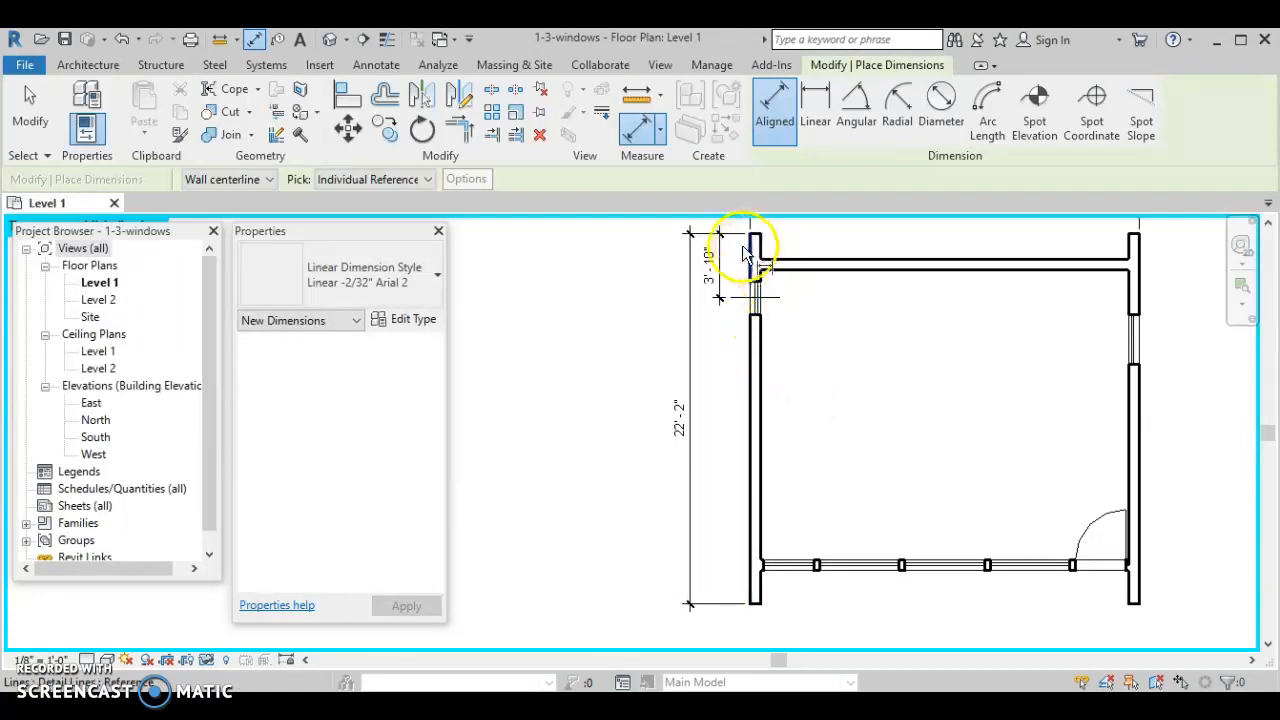
middle_click_drag(847, 345, 665, 436)
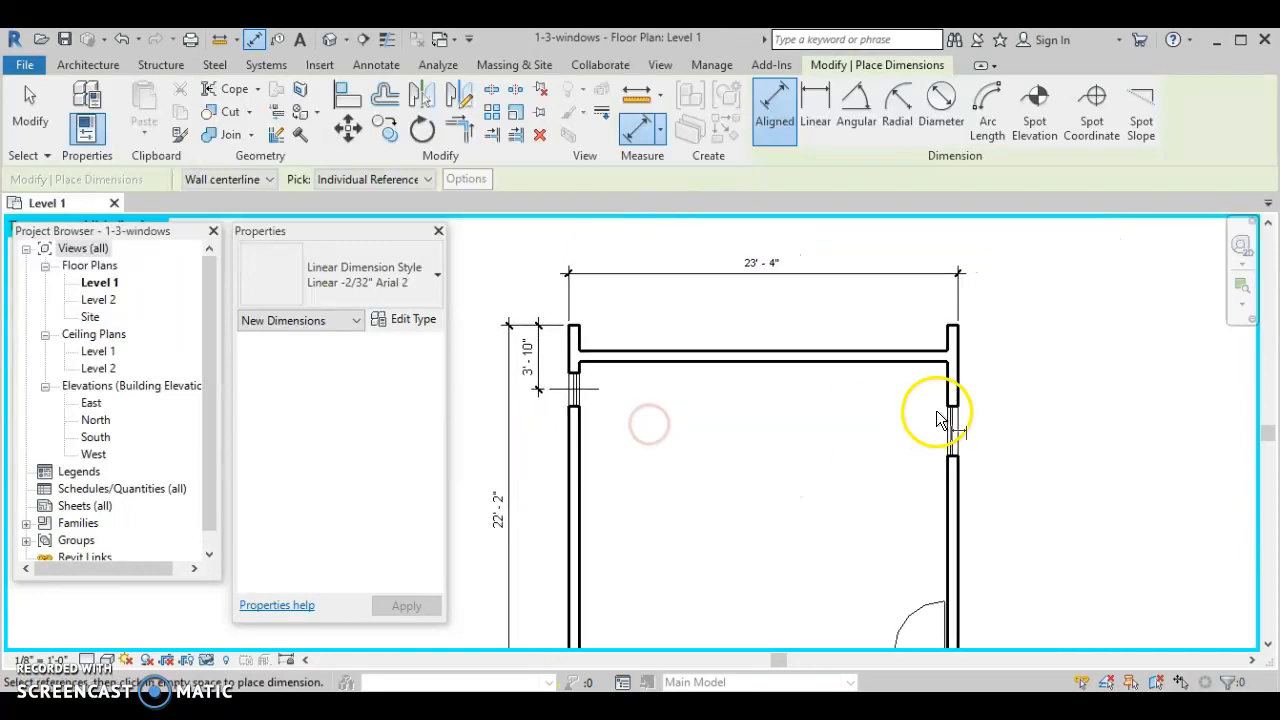
left_click(377, 66)
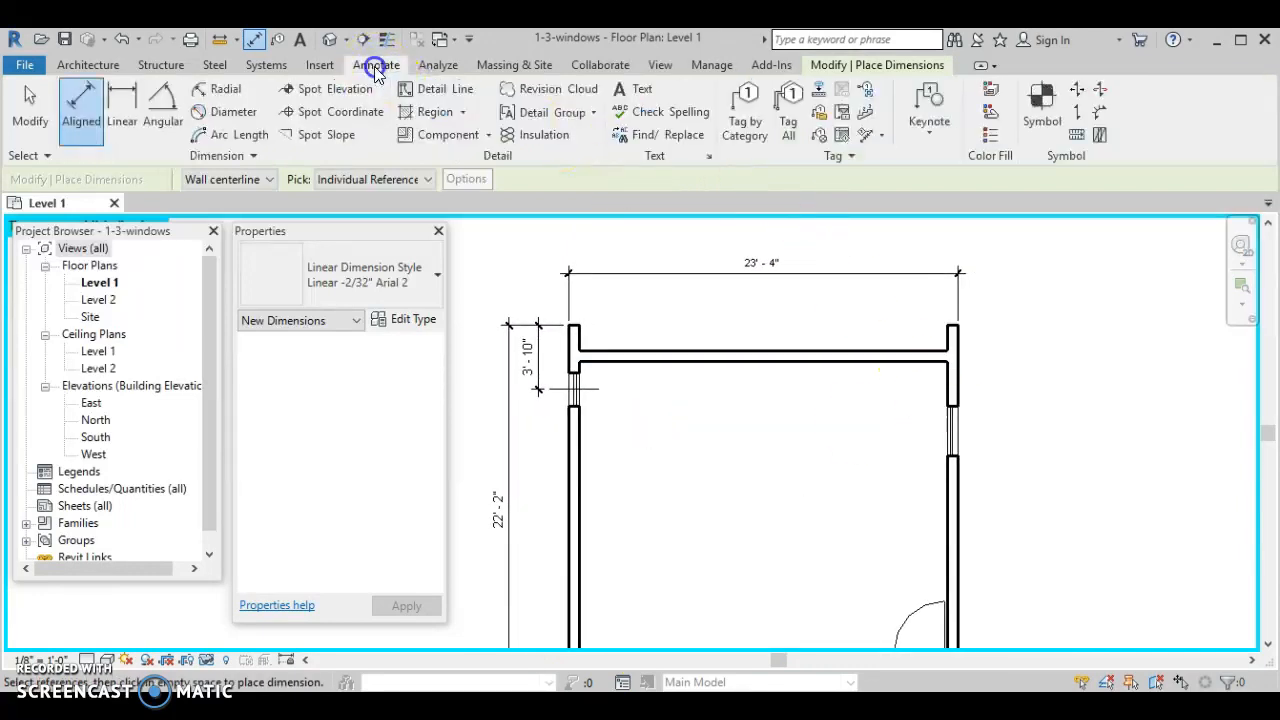
left_click(436, 89)
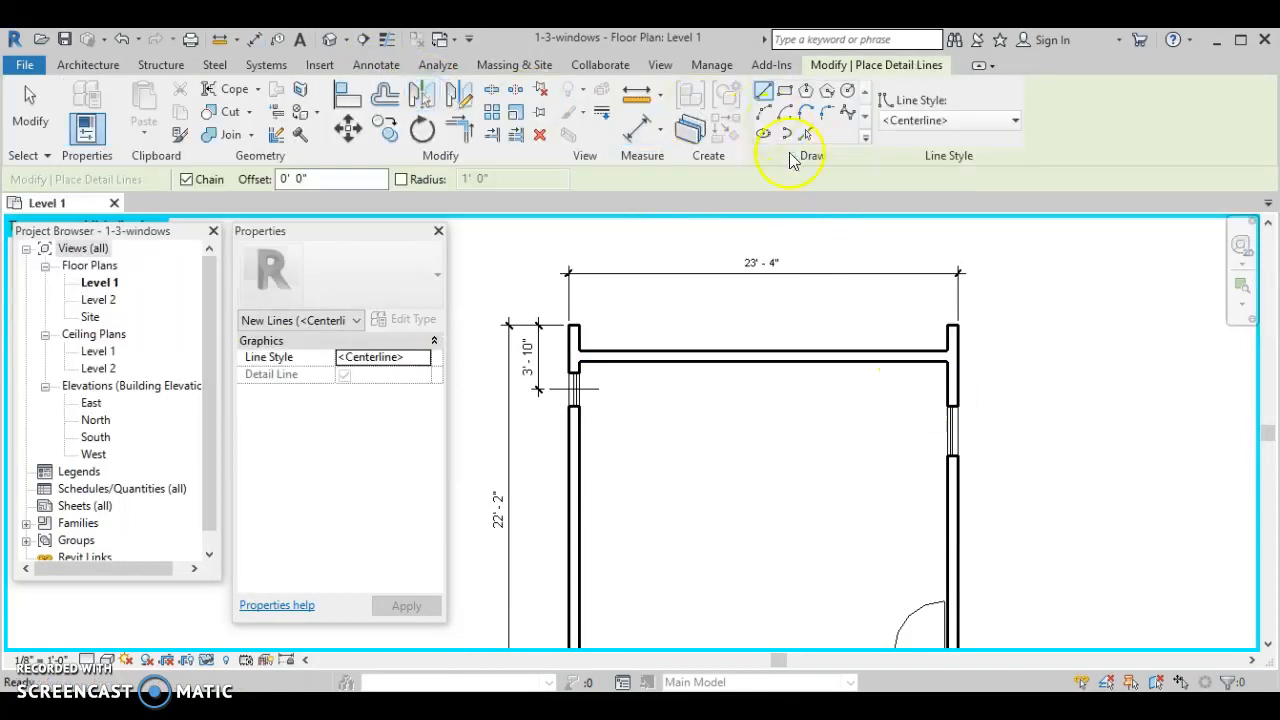
left_click(951, 430)
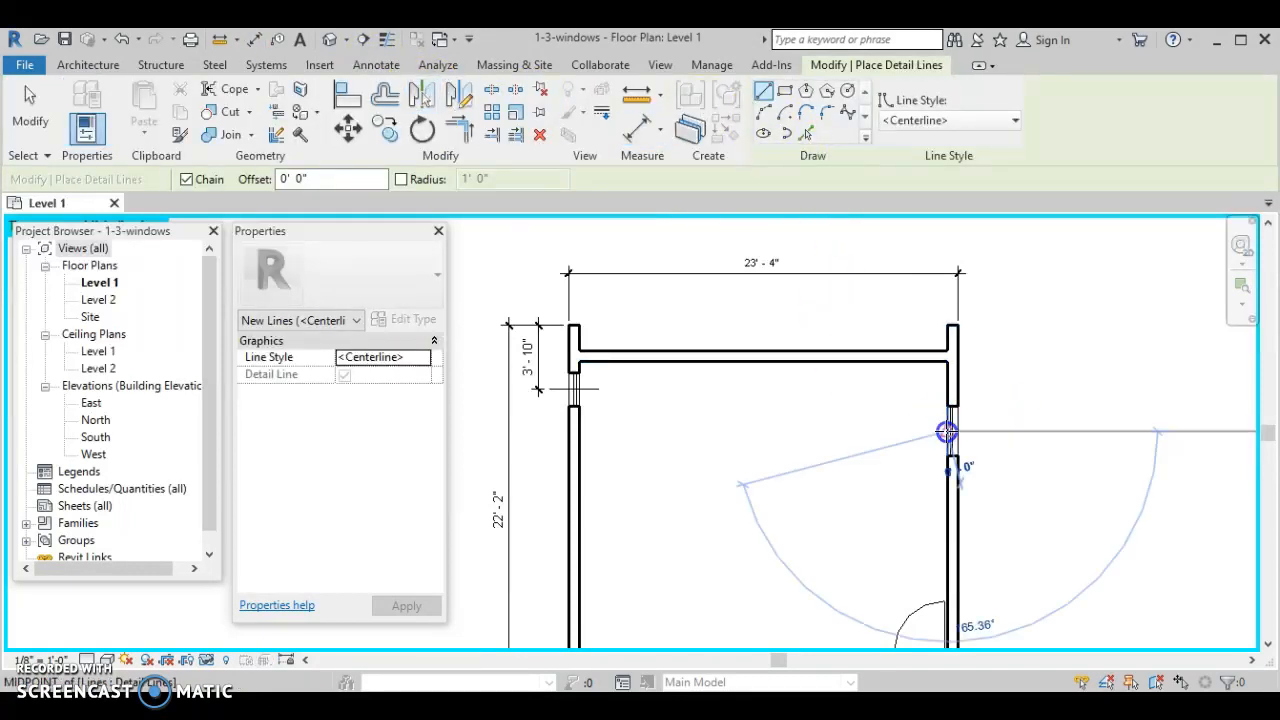
left_click(974, 430)
key("Escape")
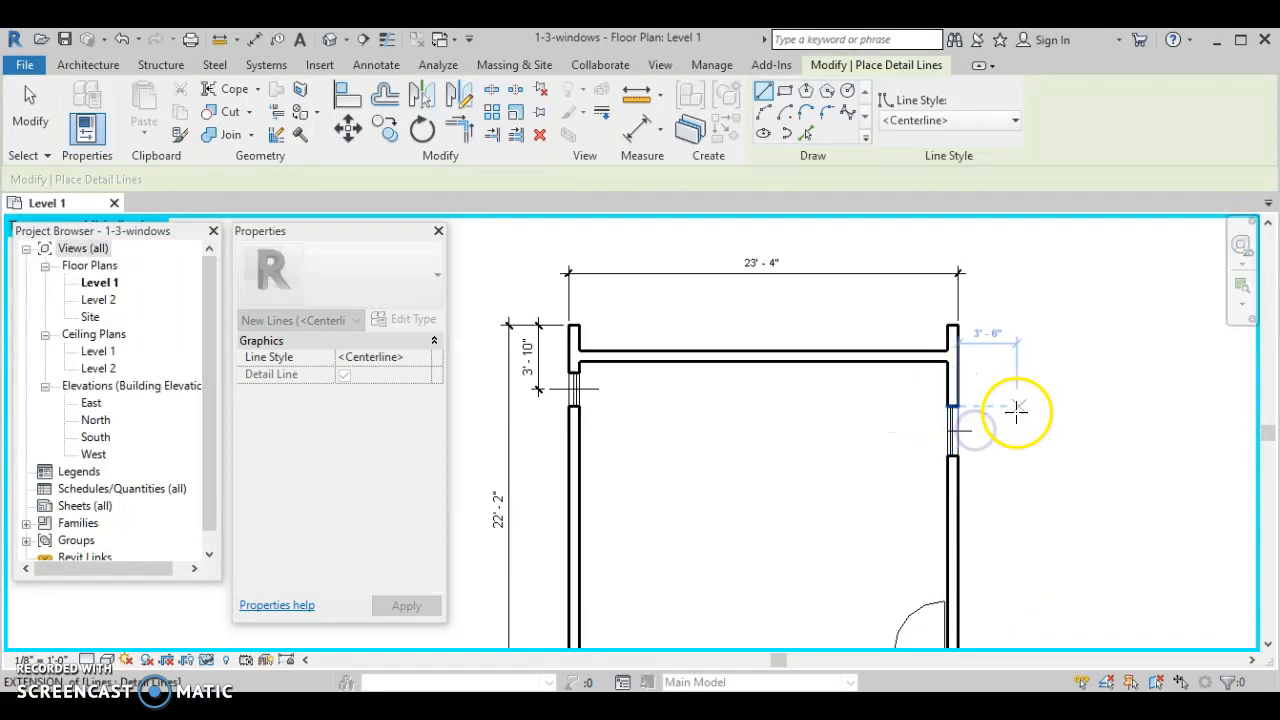
key("Escape")
left_click(967, 432)
left_click_drag(948, 431, 935, 432)
key("Escape")
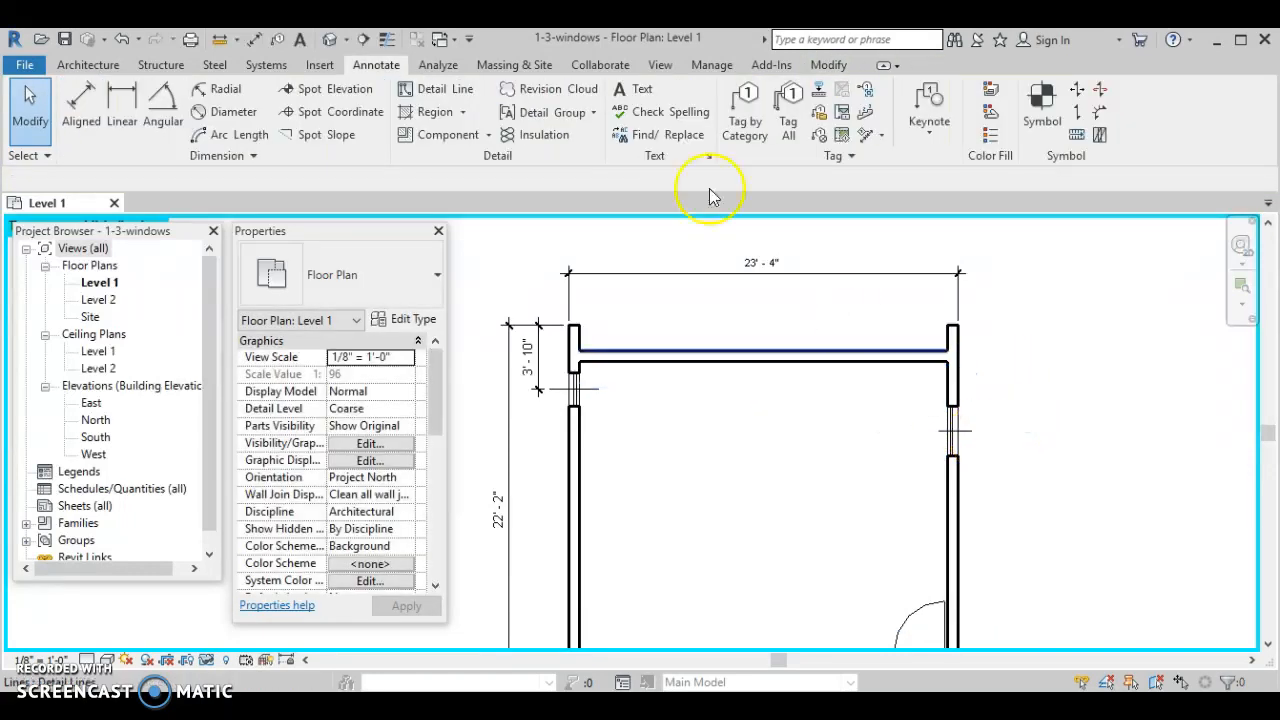
Add an aligned dimension outside the right wall, from its upper end to the window's centerline.
left_click(95, 122)
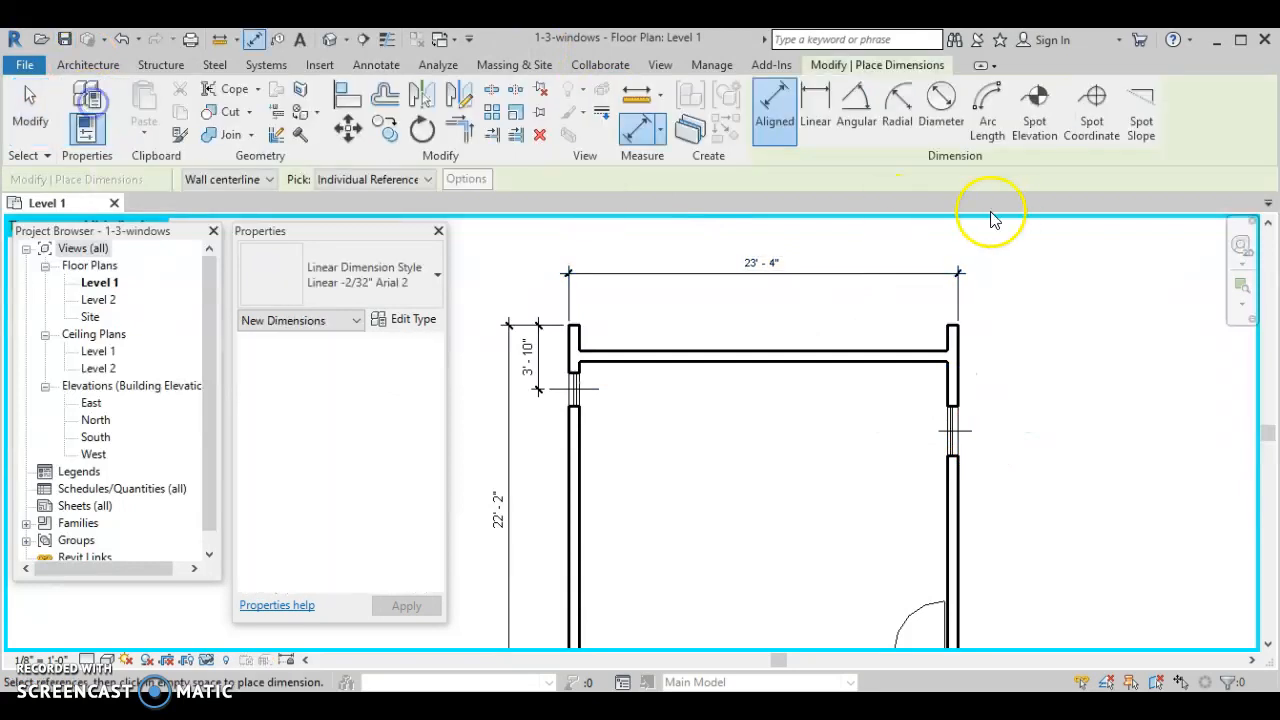
scroll(953, 333, "up", 3)
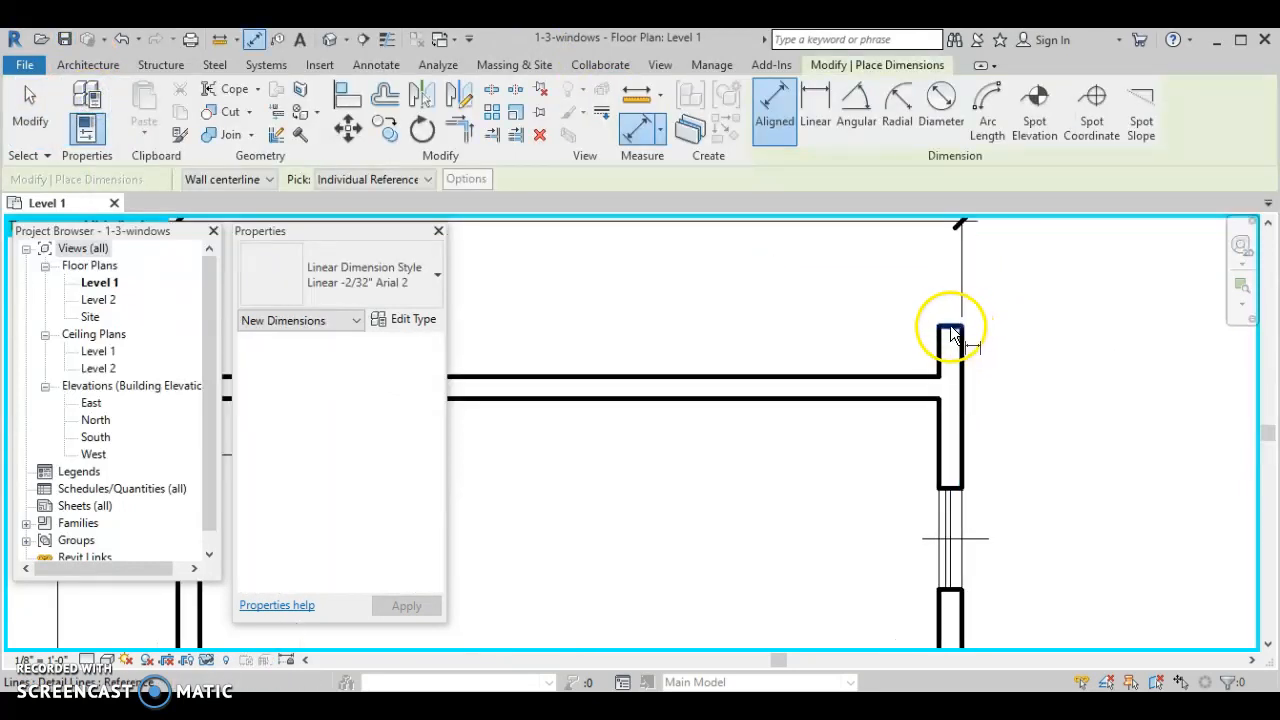
left_click(949, 331)
left_click(992, 538)
left_click(1041, 531)
scroll(1030, 520, "down", 5)
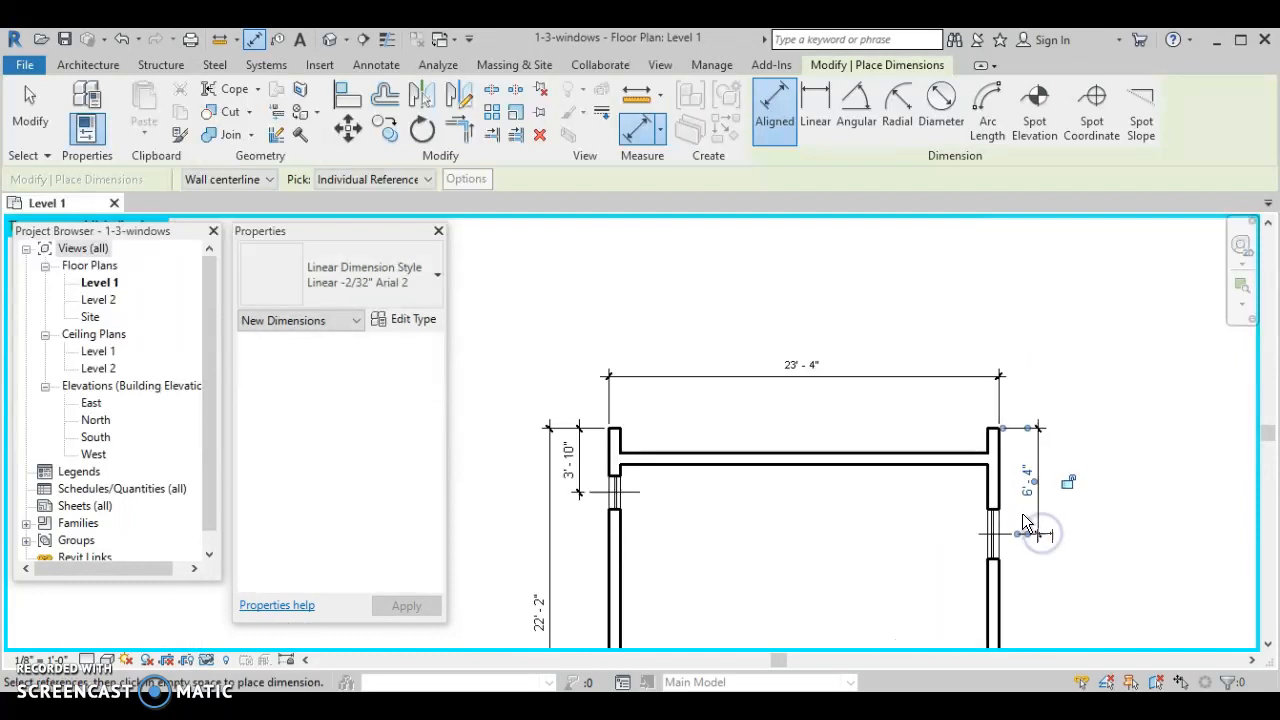
Add an aligned overall dimension from the right wall's upper end to its lower end, outside the window dimension.
scroll(905, 360, "up", 4)
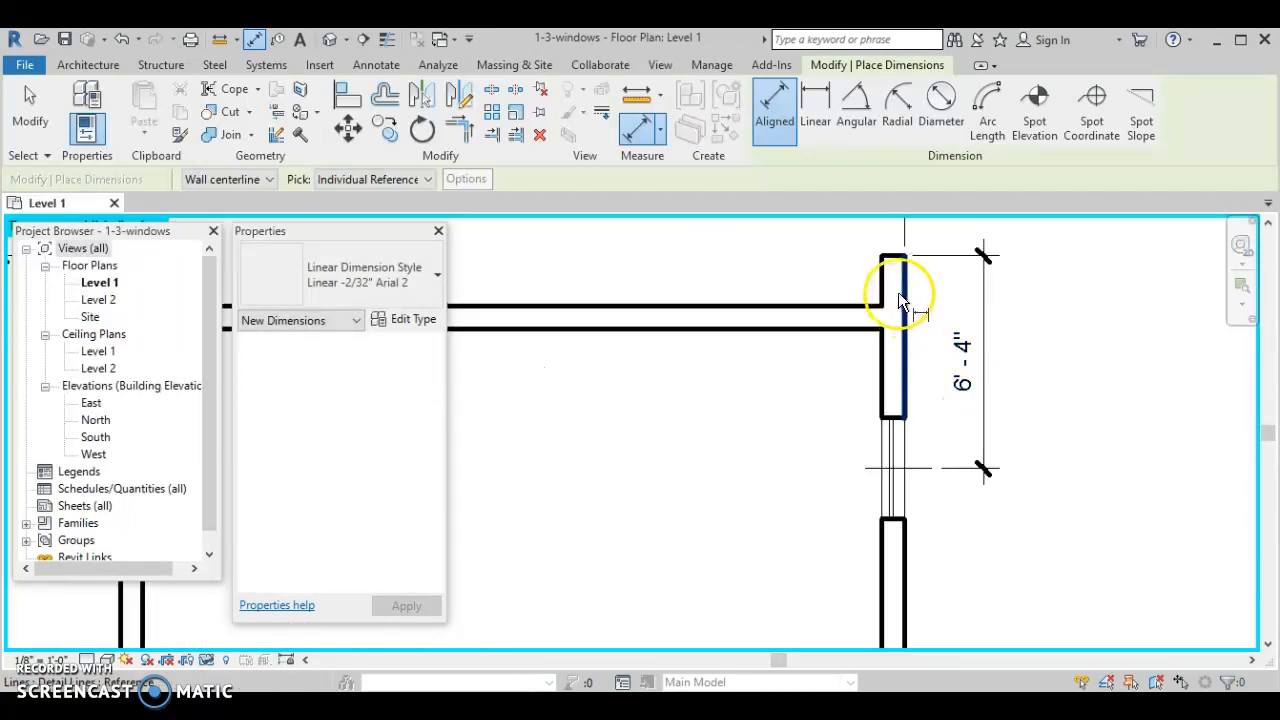
left_click(894, 263)
middle_click_drag(943, 623, 927, 517)
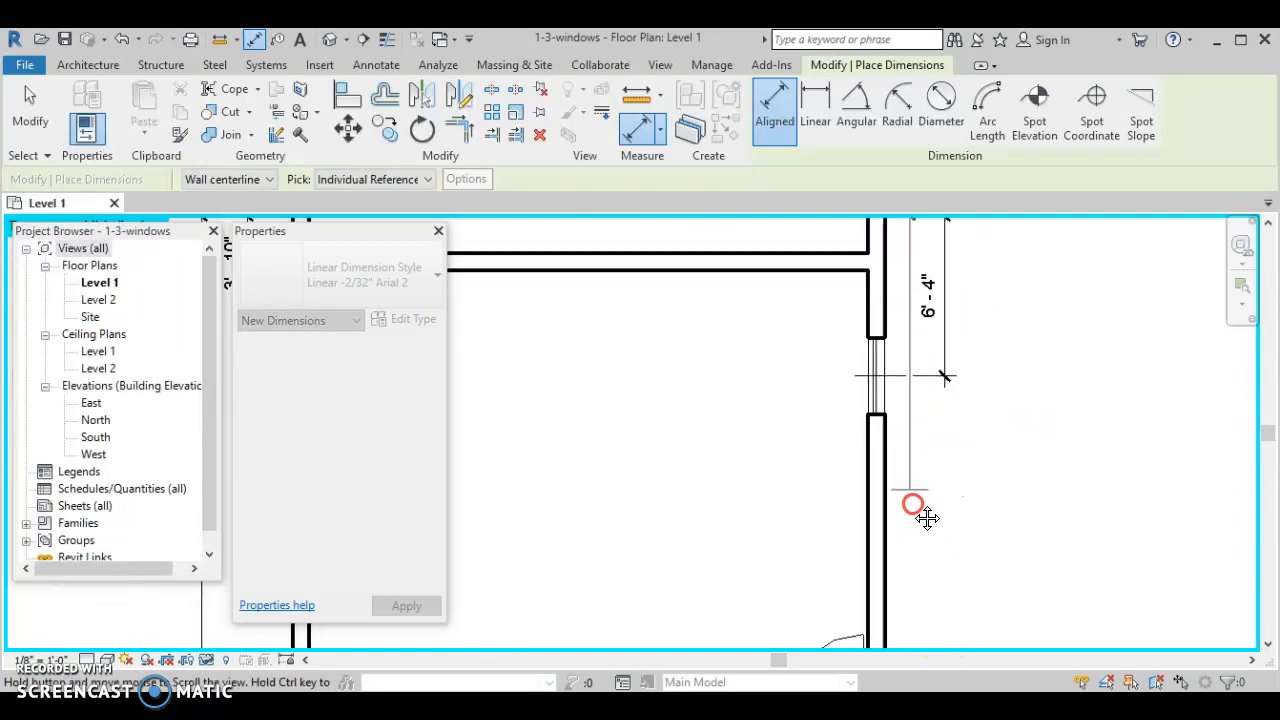
scroll(905, 445, "down", 4)
left_click(892, 568)
left_click(934, 541)
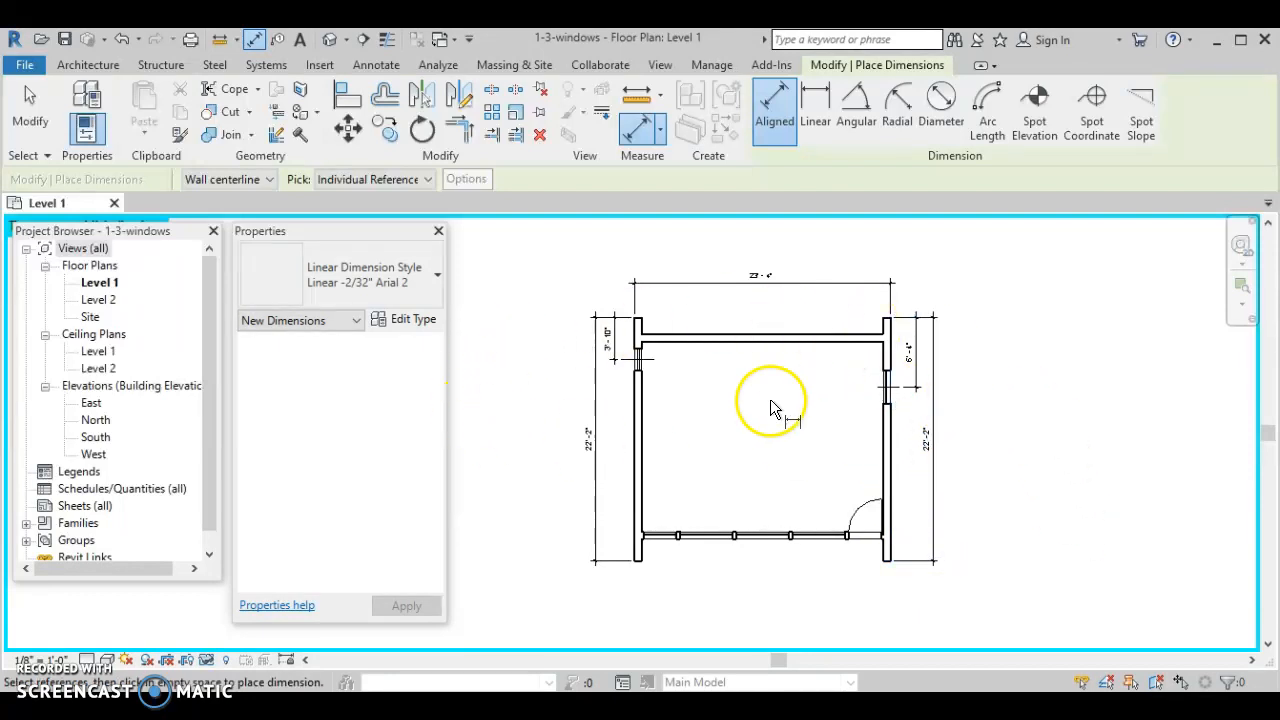
Delete the overall dimension outside the right wall.
key("Escape")
left_click(936, 473)
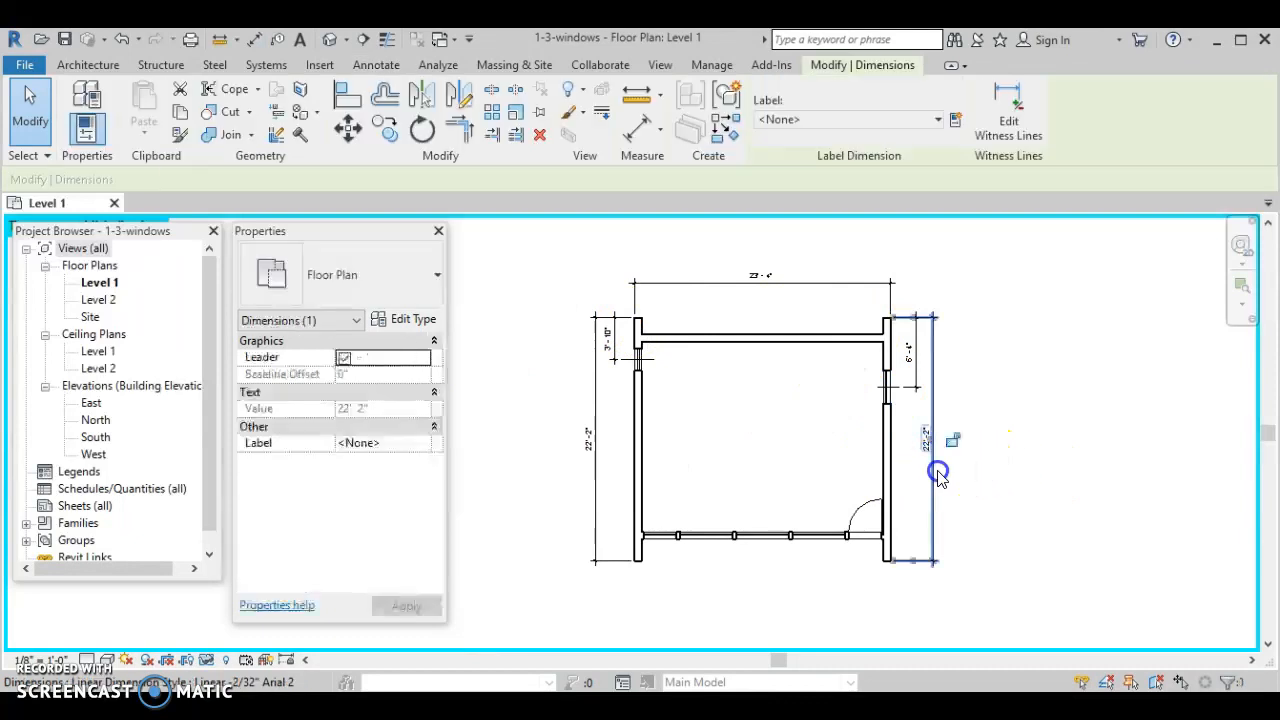
key("Delete")
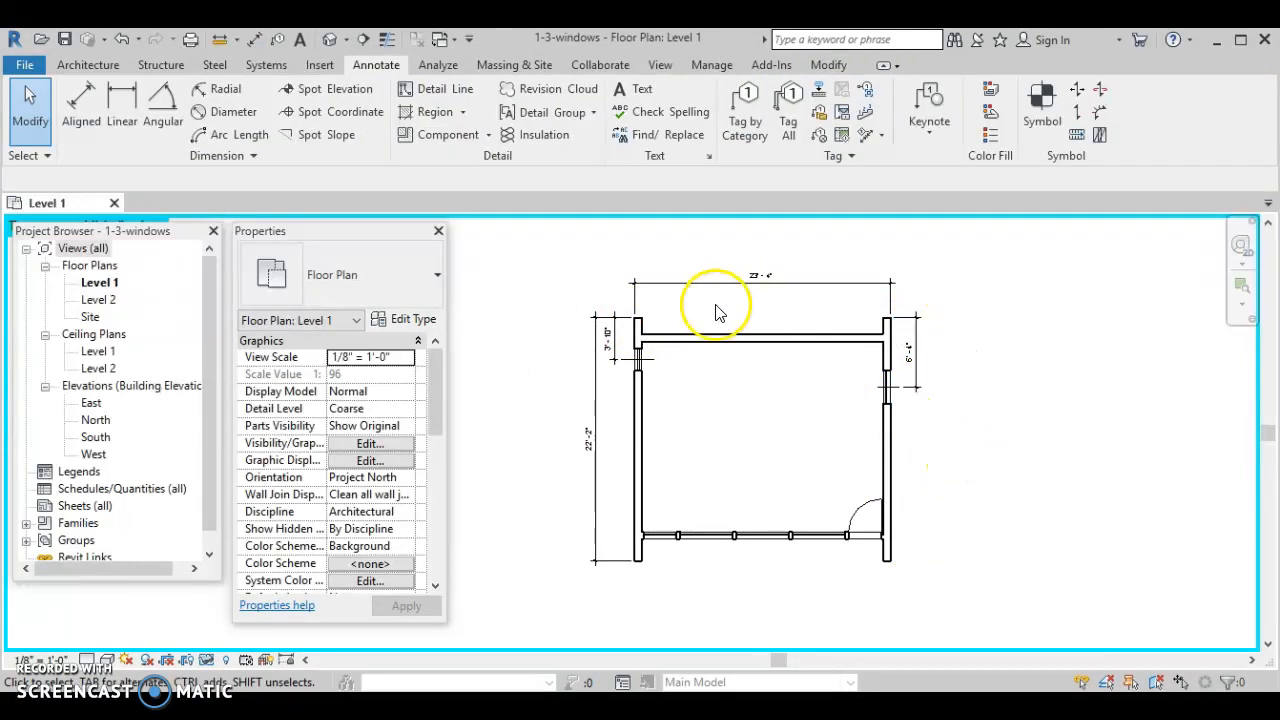
Trim the right wall's inner line to a corner with the upper line of the bottom wall beside the door.
scroll(680, 568, "up", 1)
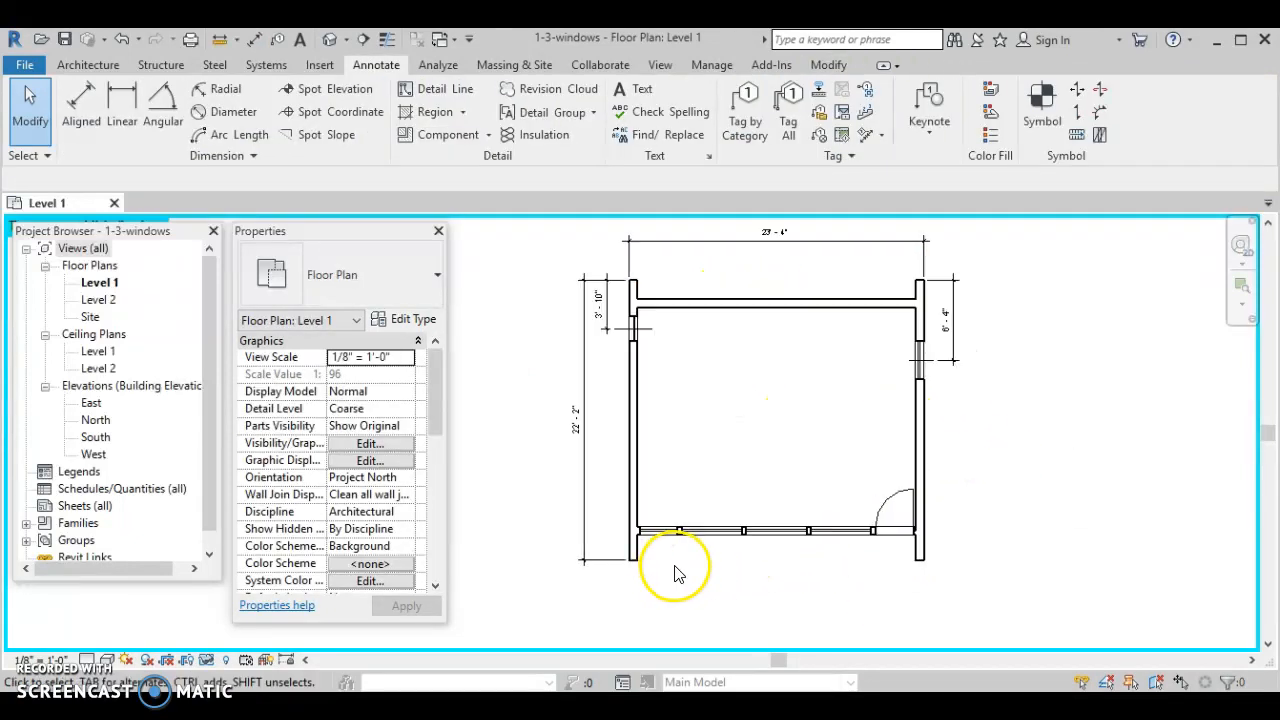
scroll(664, 589, "up", 1)
middle_click_drag(664, 589, 651, 517)
scroll(632, 512, "up", 2)
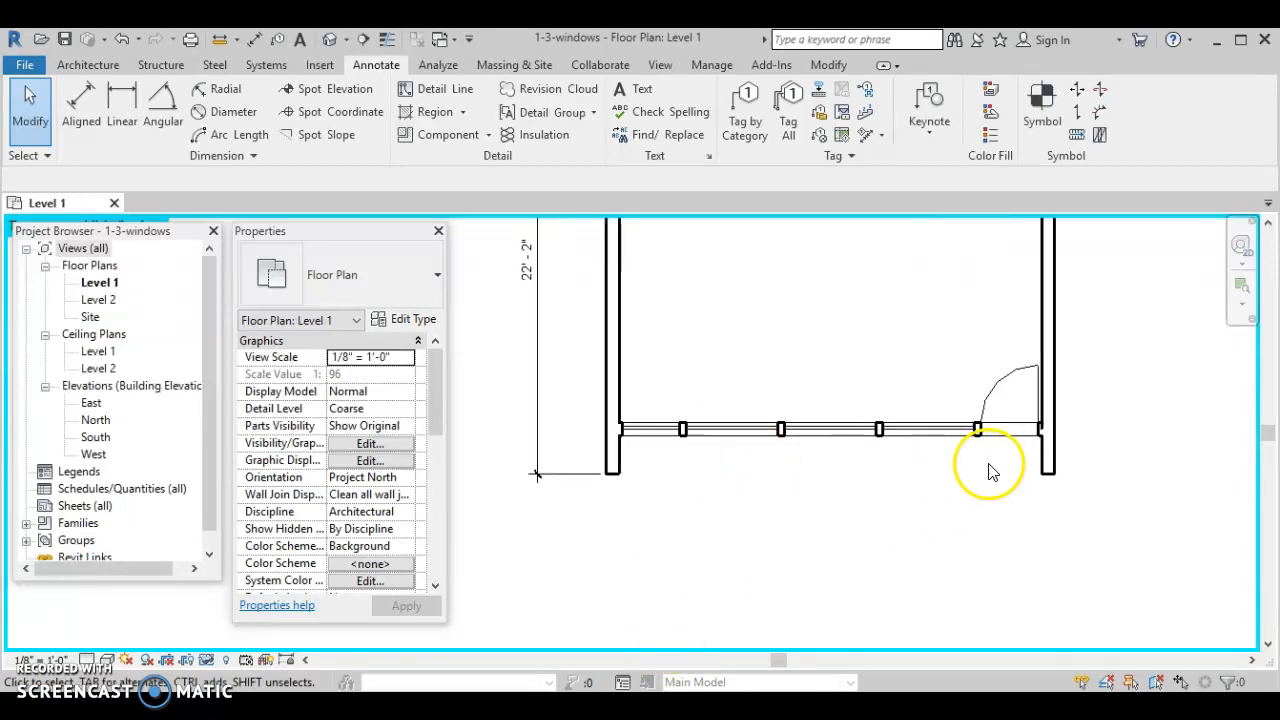
scroll(1020, 430, "up", 3)
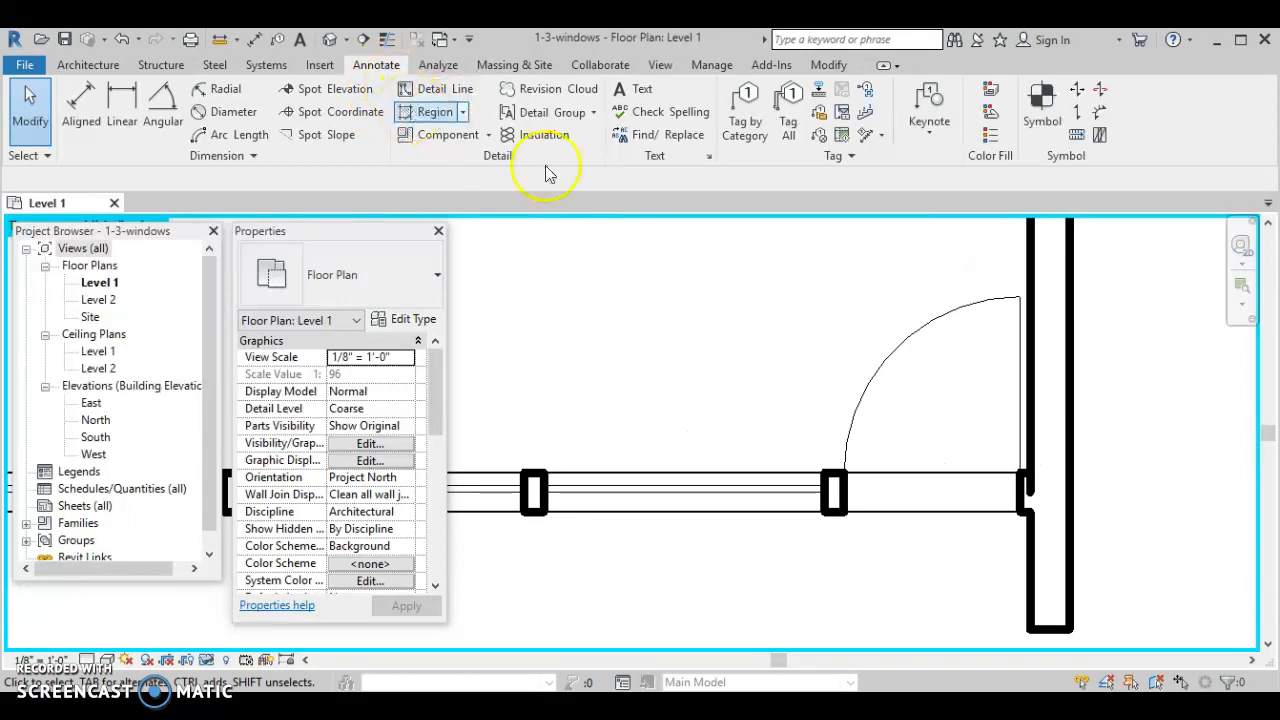
left_click(1034, 445)
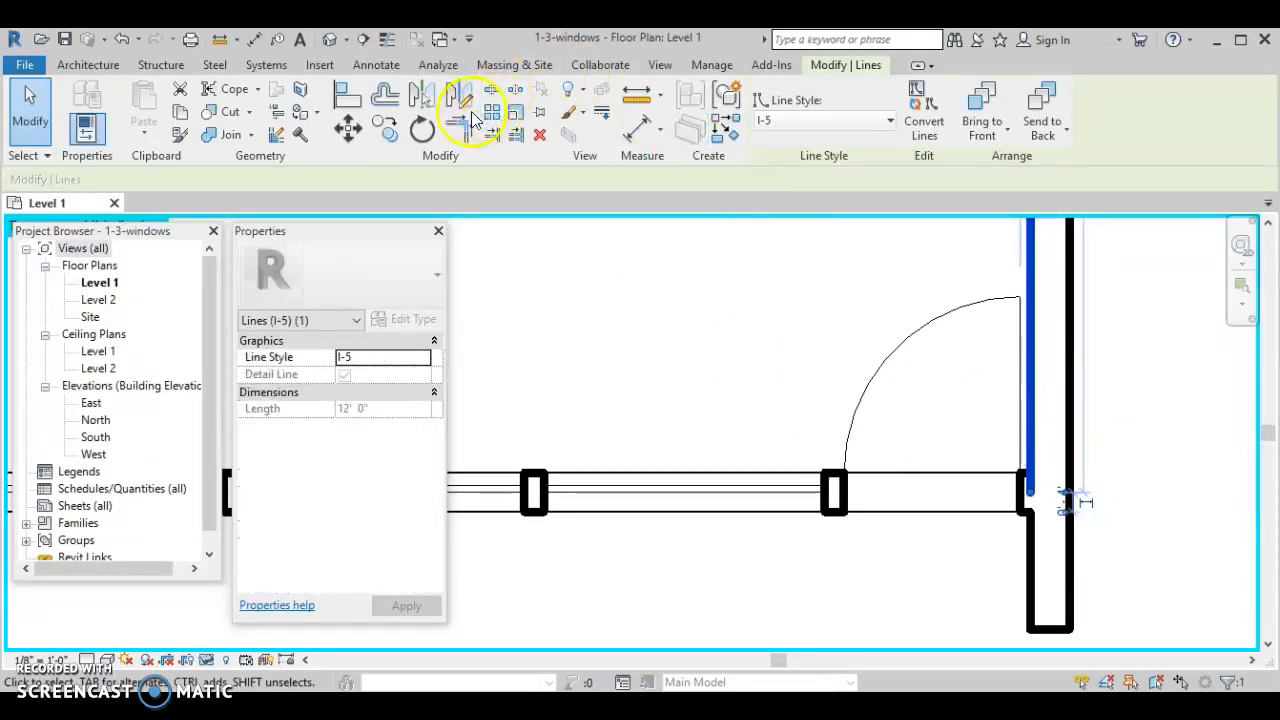
left_click(757, 357)
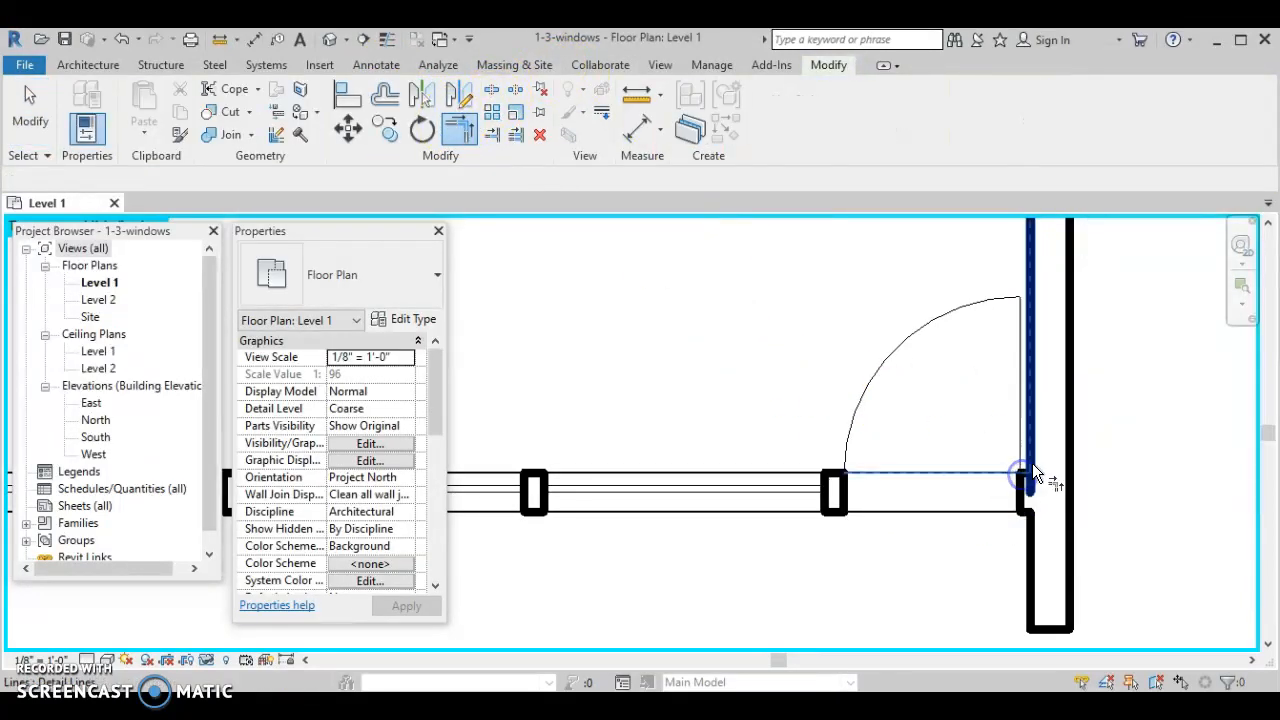
scroll(1036, 470, "down", 4)
key("Escape")
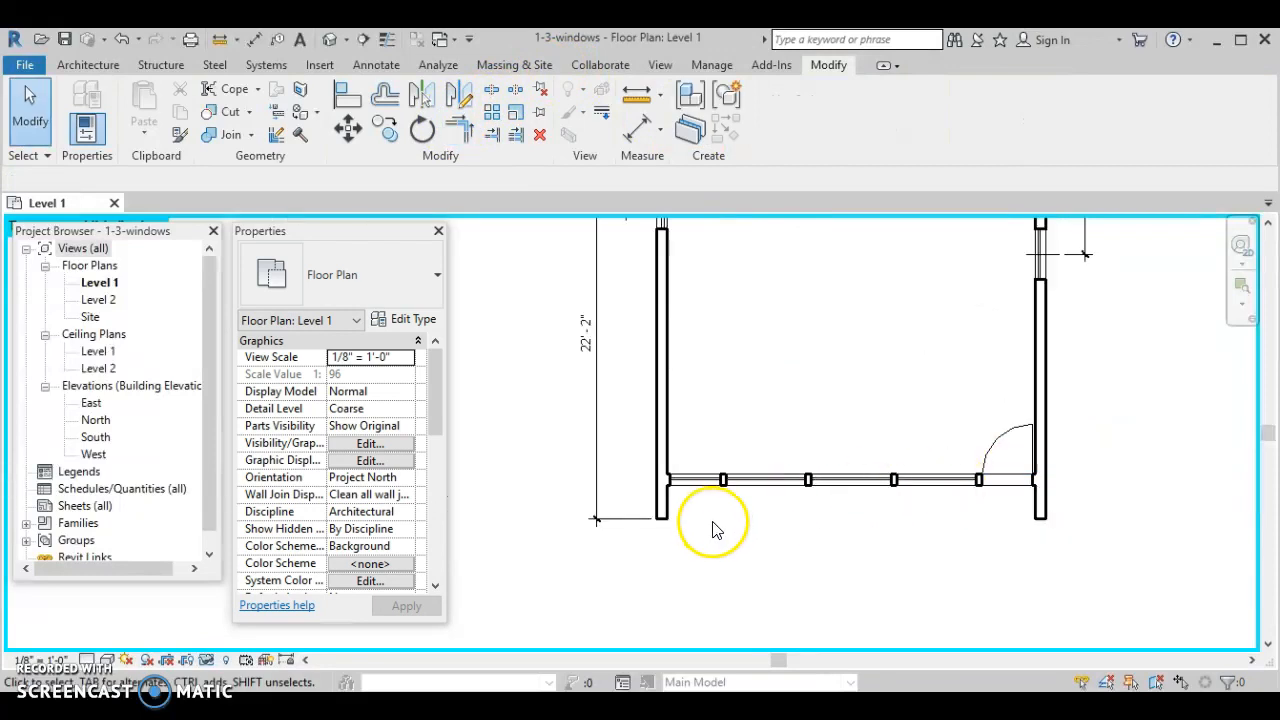
Draw a vertical <Centerline> detail line from the middle of the bottom wall's leftmost post to below the wall.
scroll(697, 520, "up", 2)
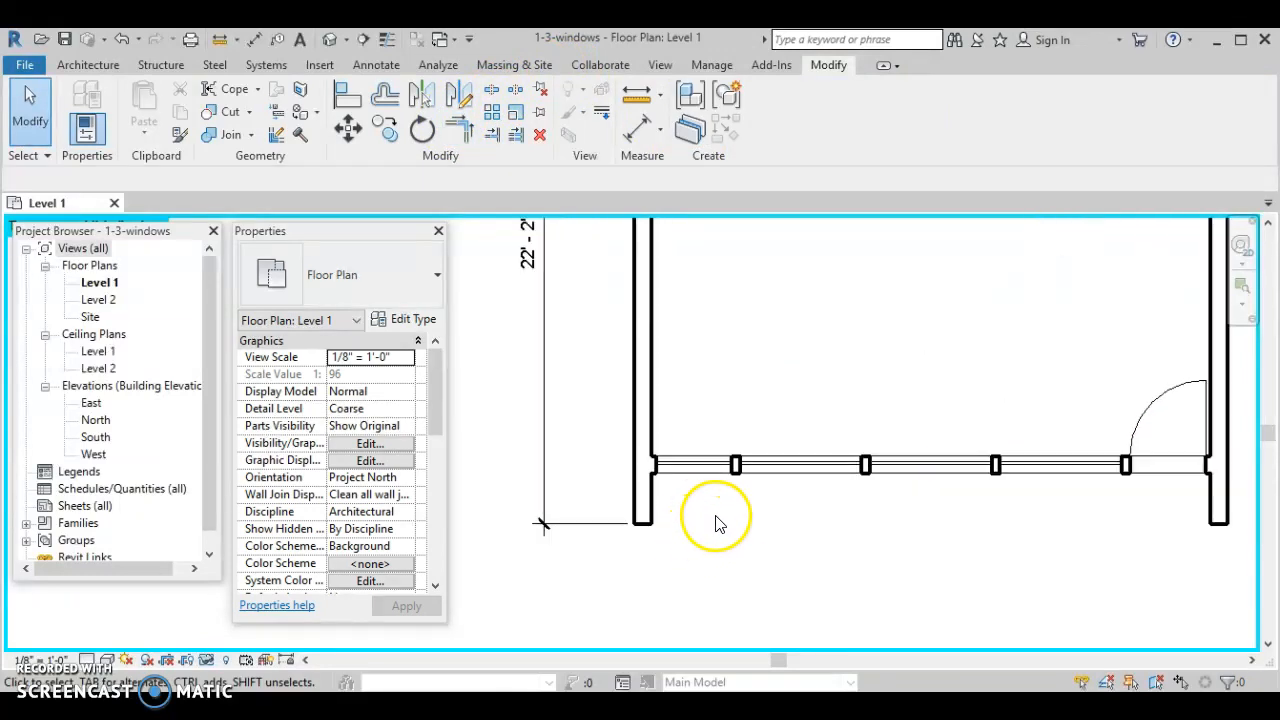
scroll(742, 480, "up", 1)
middle_click_drag(737, 480, 674, 492)
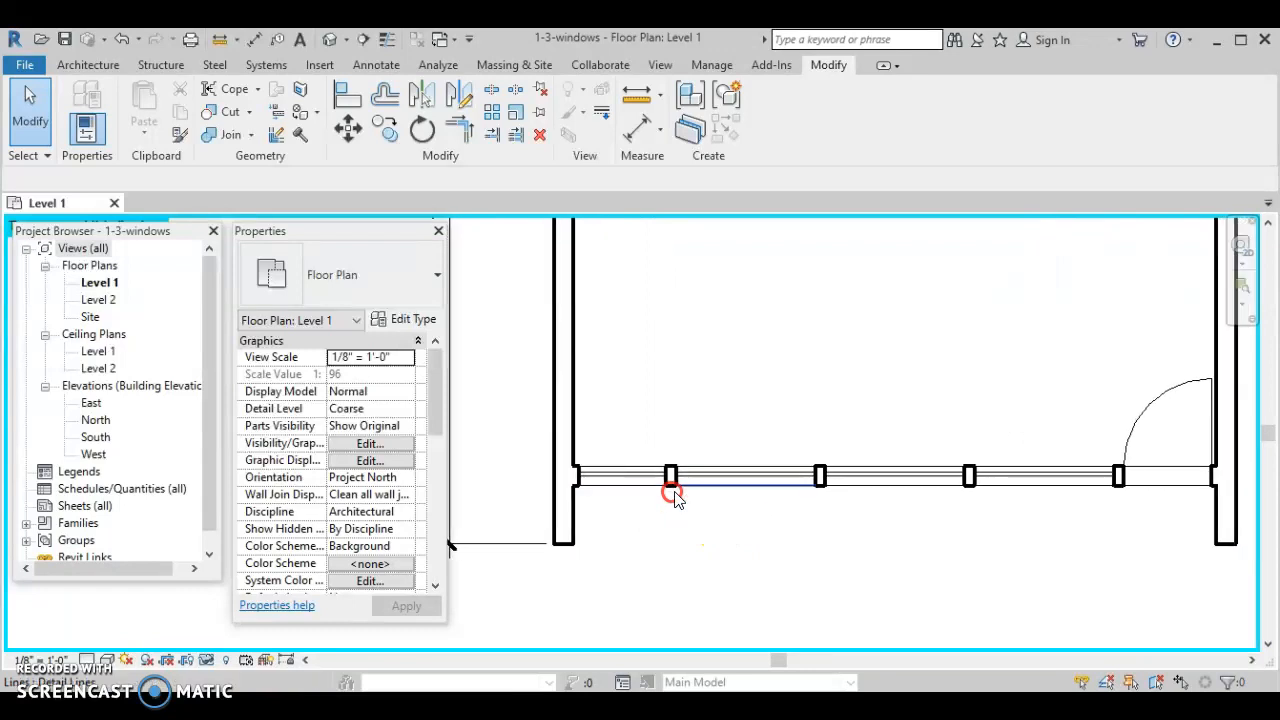
left_click(378, 66)
left_click(430, 95)
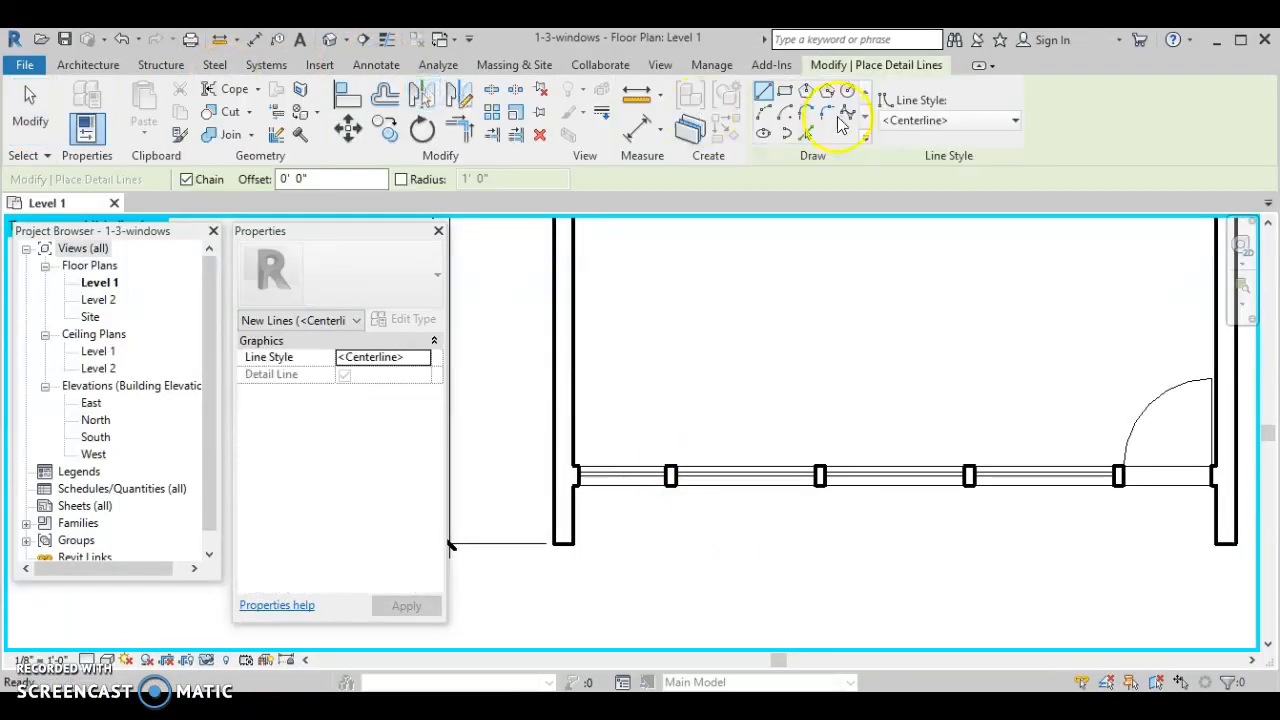
scroll(685, 480, "up", 2)
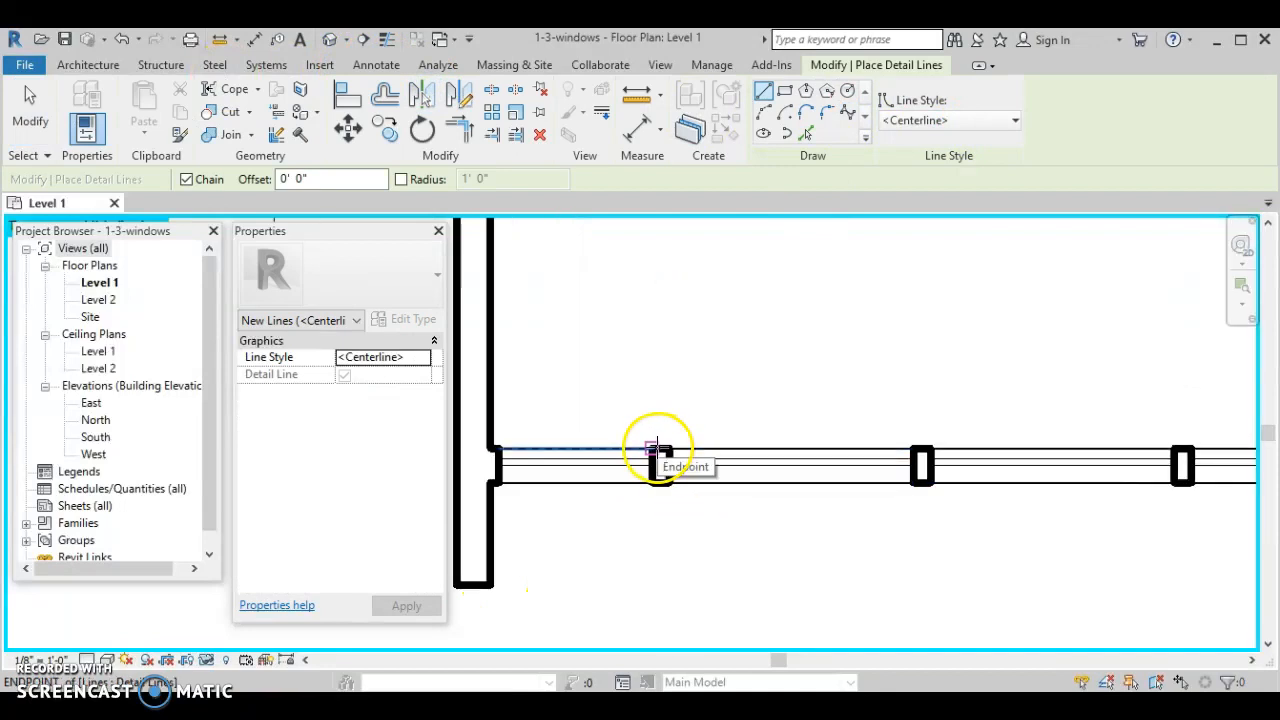
scroll(660, 445, "up", 2)
left_click(662, 447)
left_click(663, 598)
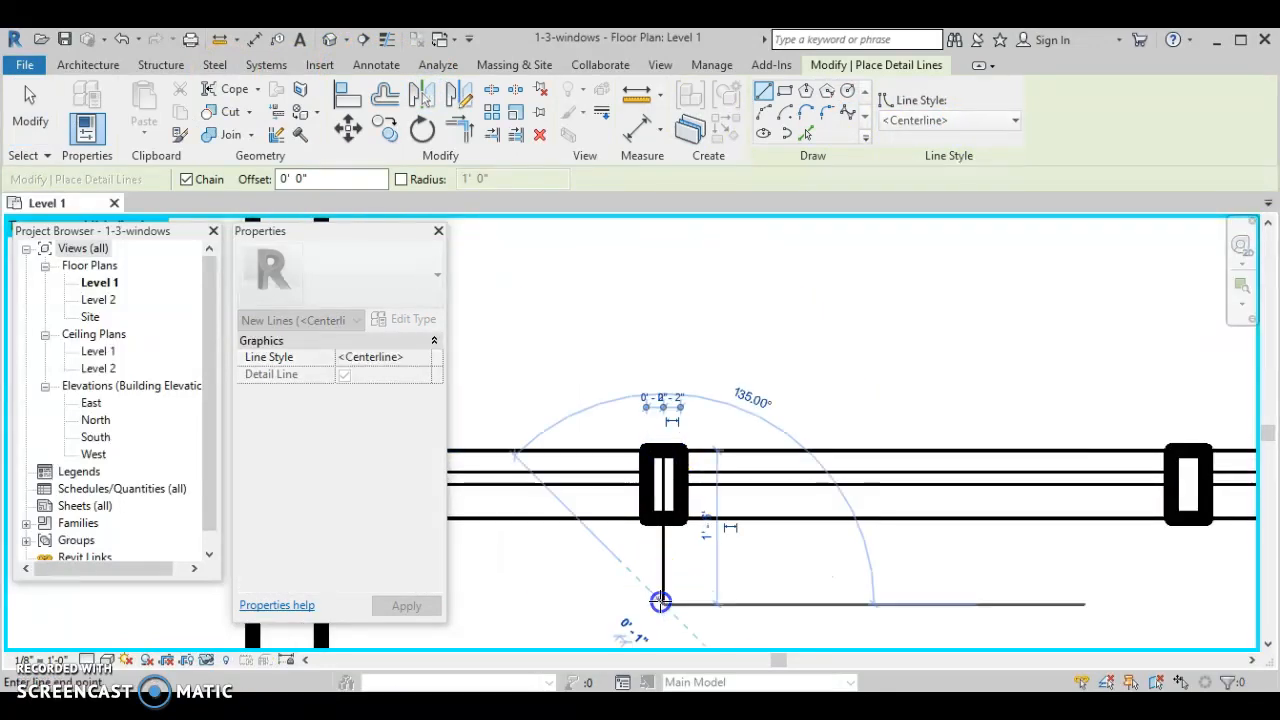
left_click(737, 562)
key("Escape")
Stretch the centerline's upper end past the wall's inner face and turn on thin lines for the view.
left_click(663, 563)
left_click_drag(663, 447, 663, 403)
left_click(706, 514)
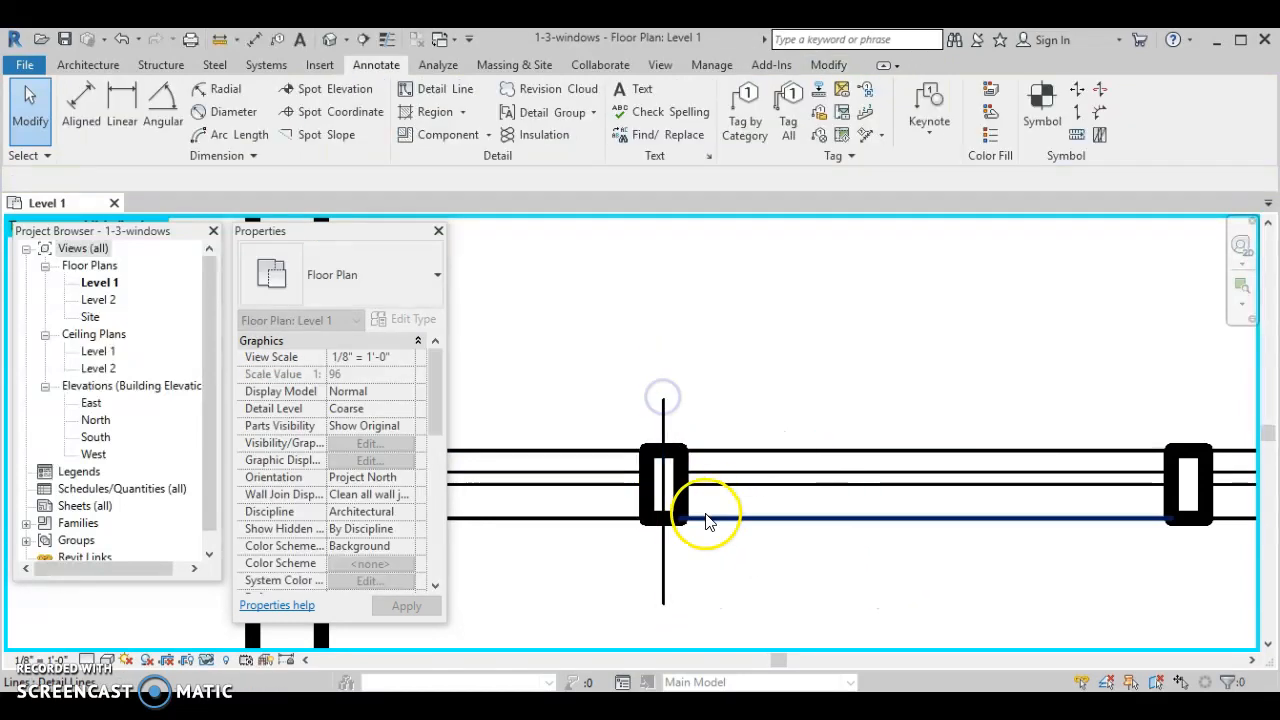
left_click(386, 42)
Copy the post's centerline, with Multiple enabled, to the middle of the other three posts along the bottom wall.
scroll(582, 378, "down", 10)
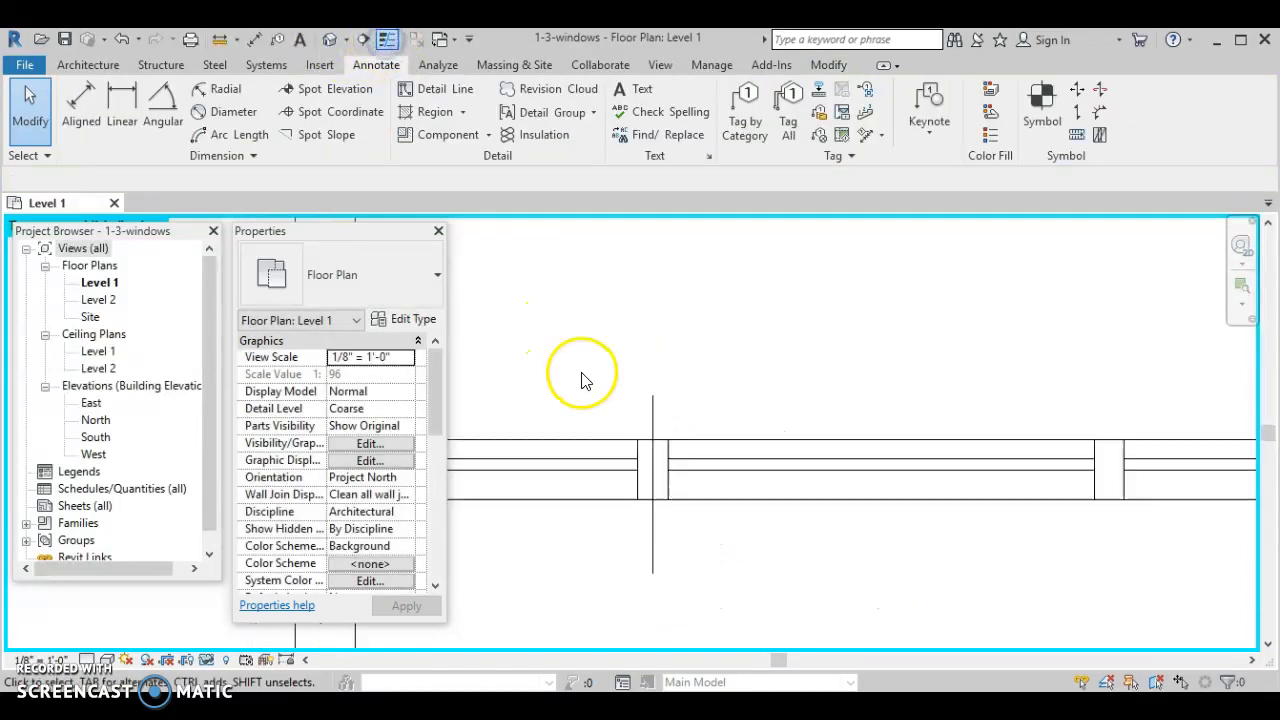
middle_click_drag(584, 380, 543, 443)
scroll(545, 455, "up", 2)
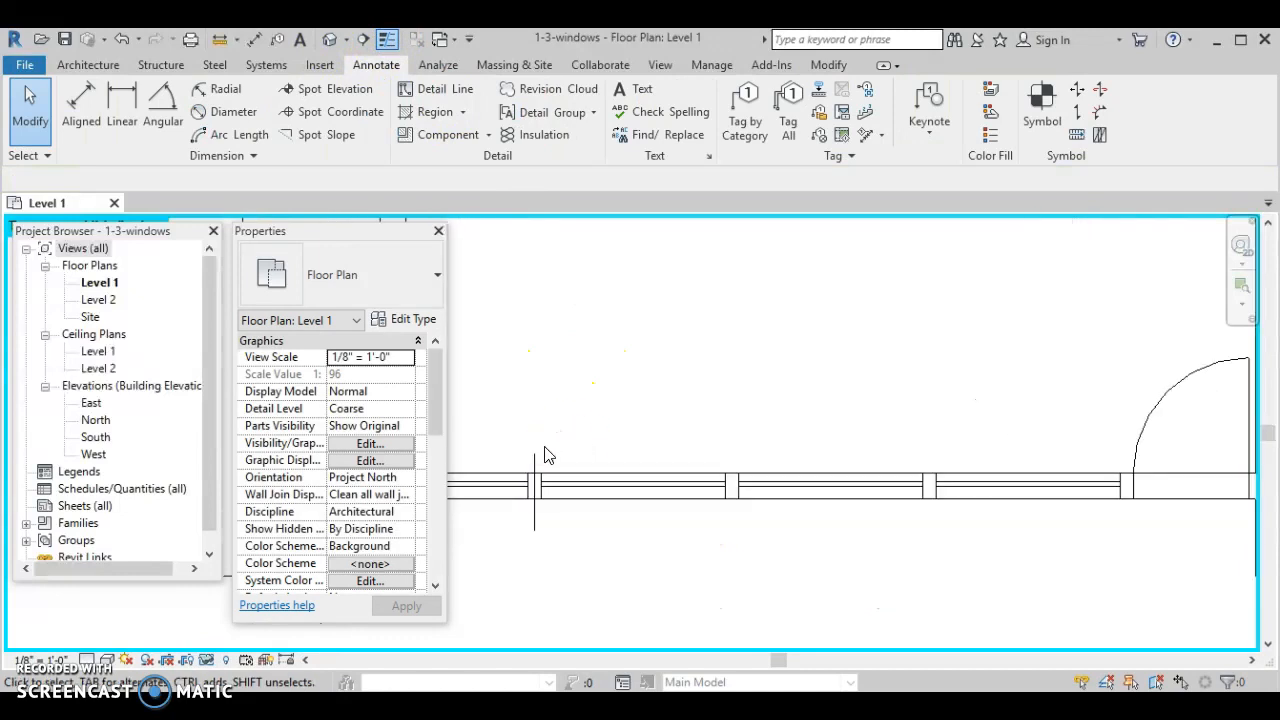
left_click(535, 462)
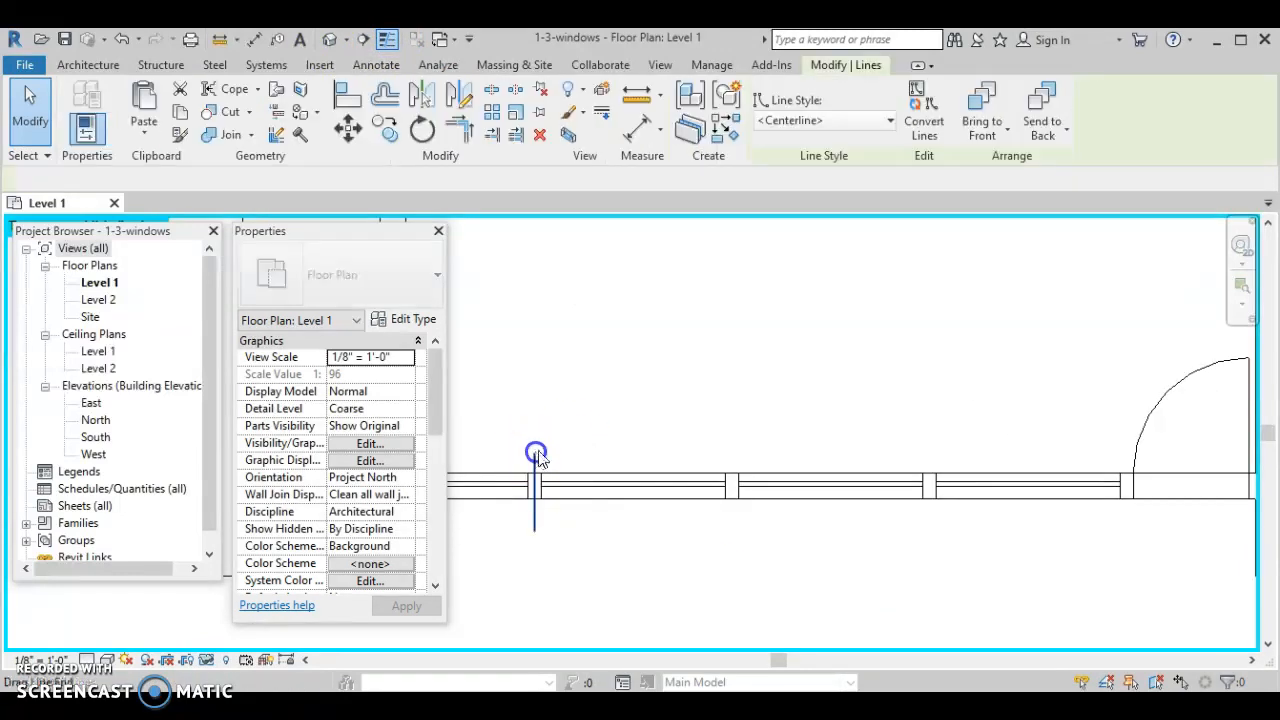
left_click(385, 127)
scroll(558, 485, "up", 3)
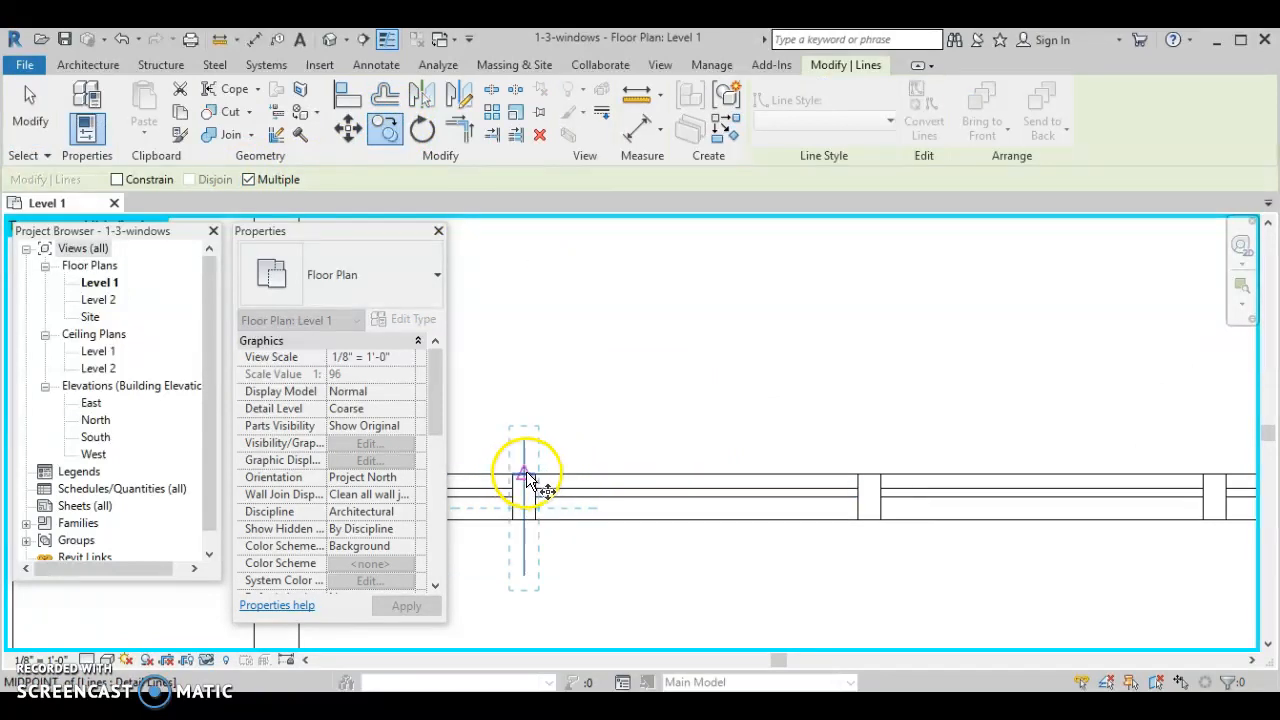
left_click(525, 473)
left_click(869, 474)
middle_click_drag(1079, 465, 706, 474)
left_click(826, 466)
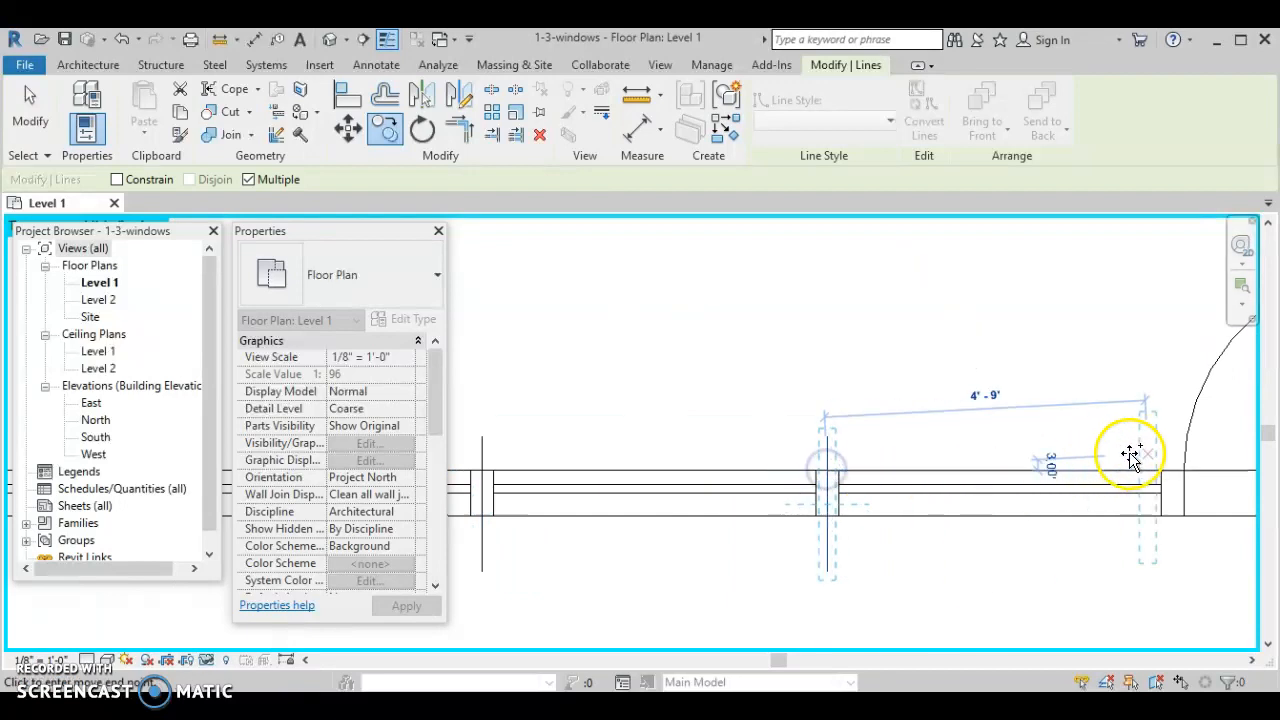
left_click(1173, 470)
scroll(1130, 505, "down", 3)
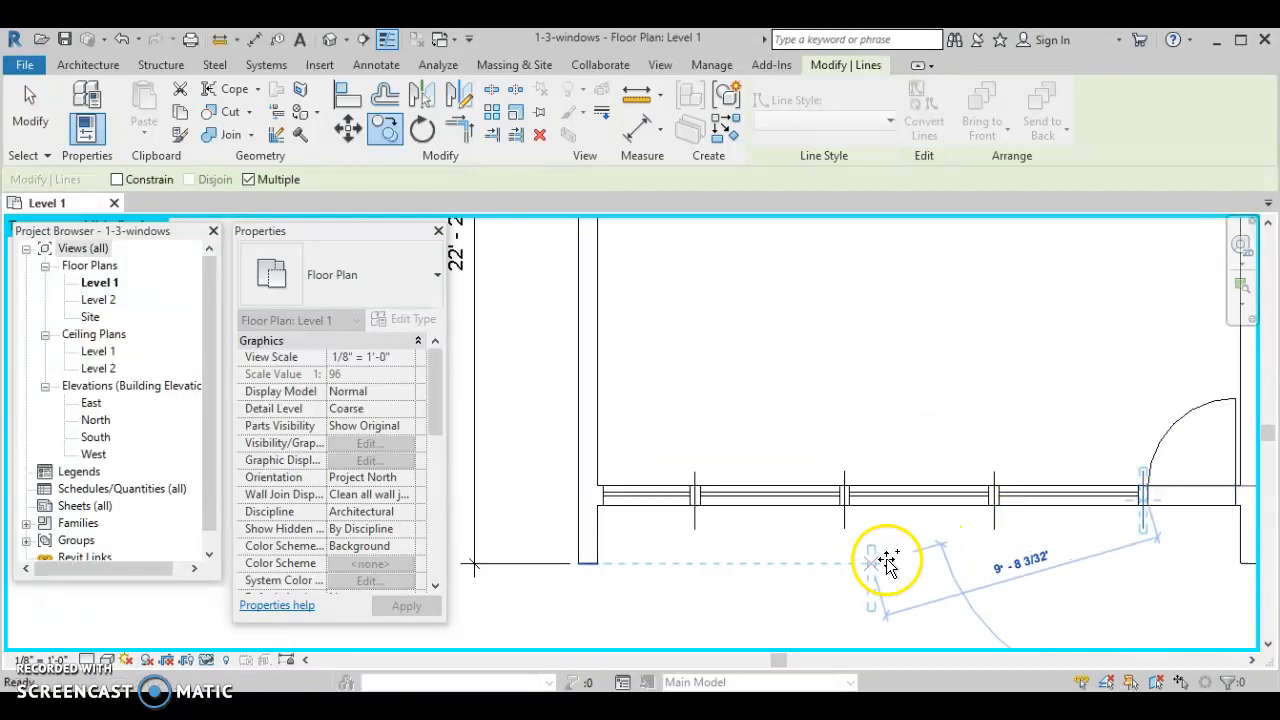
key("Escape")
key("Escape")
scroll(909, 551, "down", 2)
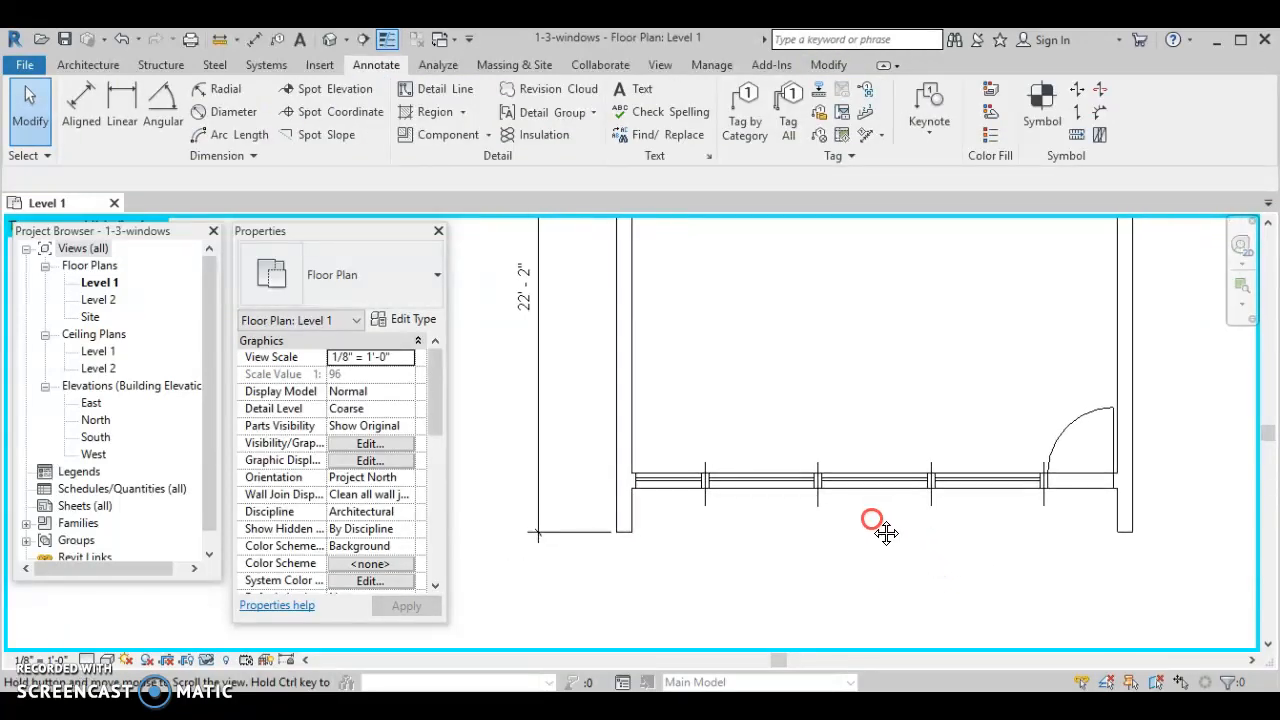
Add an aligned dimension across the left wall's thickness, below its lower end.
left_click(85, 105)
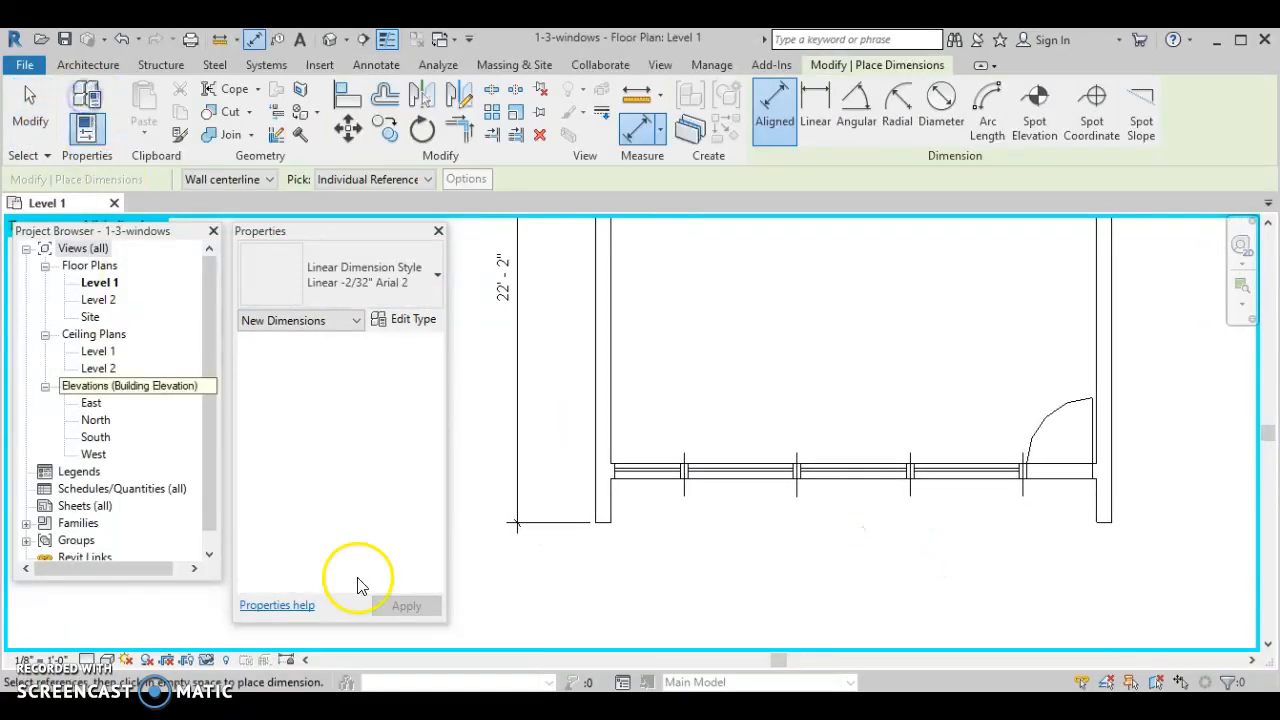
left_click(597, 507)
left_click(606, 508)
left_click(617, 577)
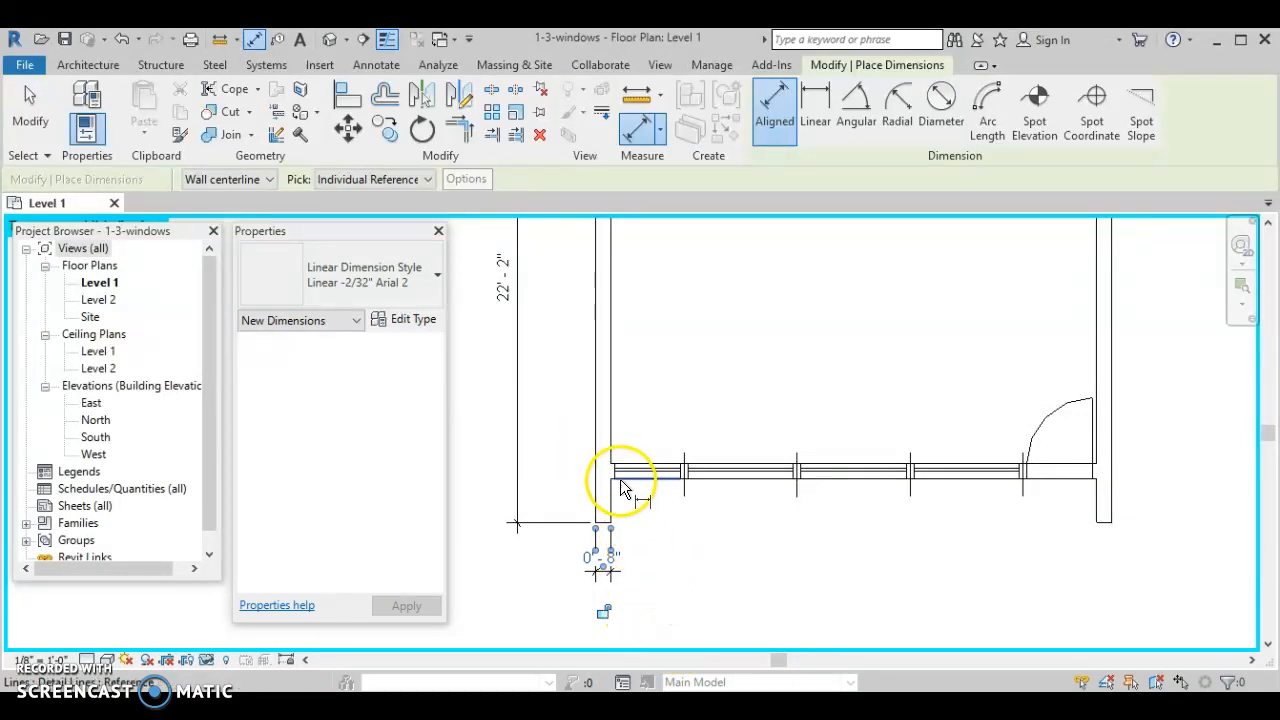
scroll(617, 478, "up", 2)
scroll(617, 478, "up", 2)
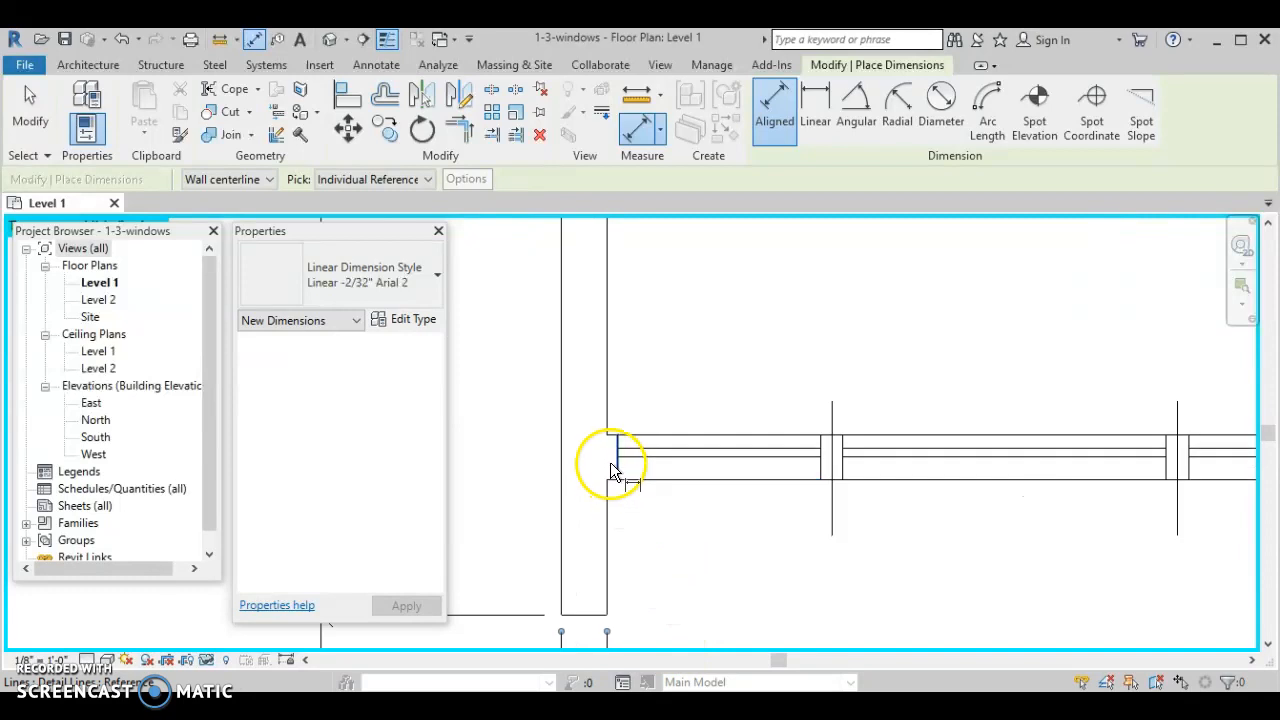
left_click(617, 478)
scroll(643, 545, "down", 2)
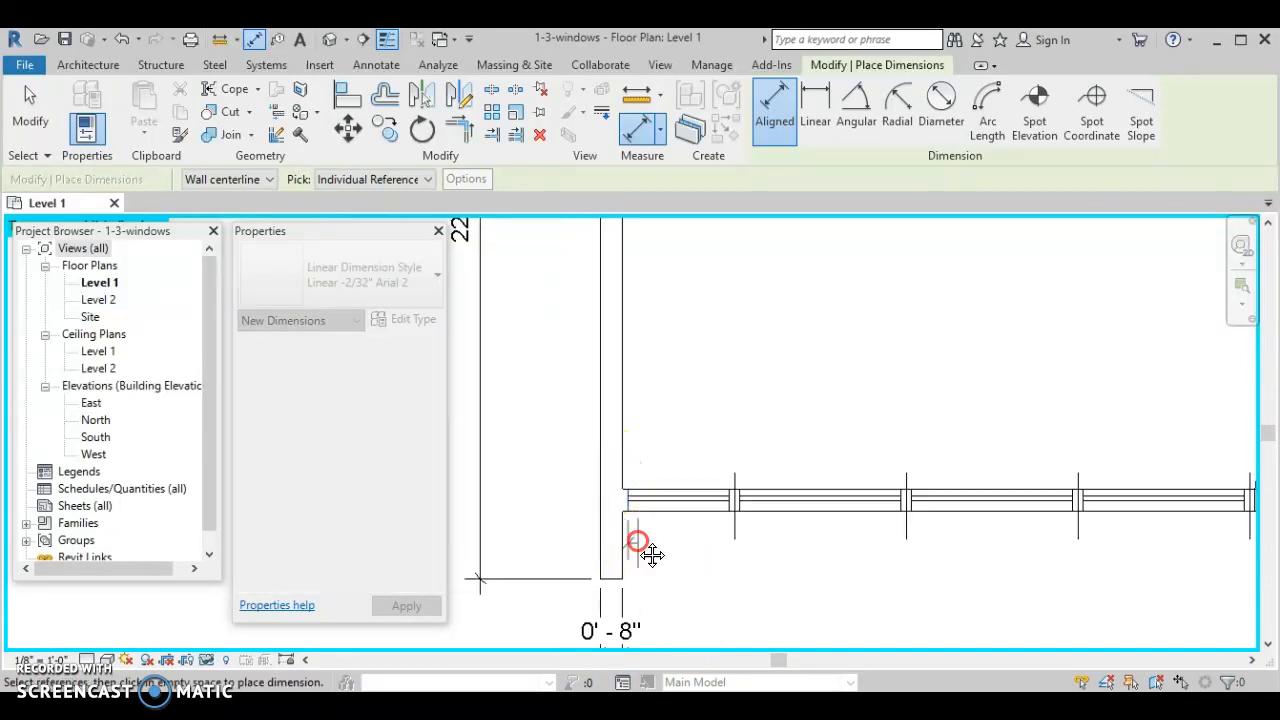
middle_click_drag(643, 545, 626, 460)
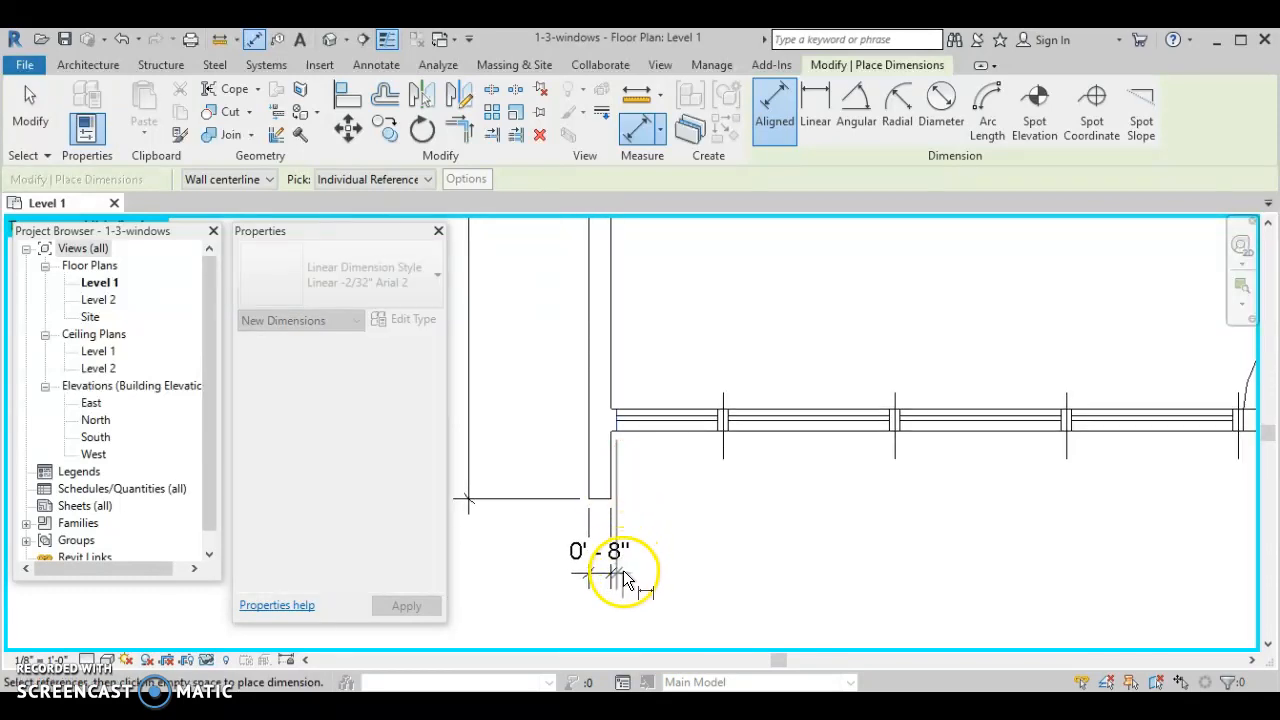
scroll(624, 577, "up", 1)
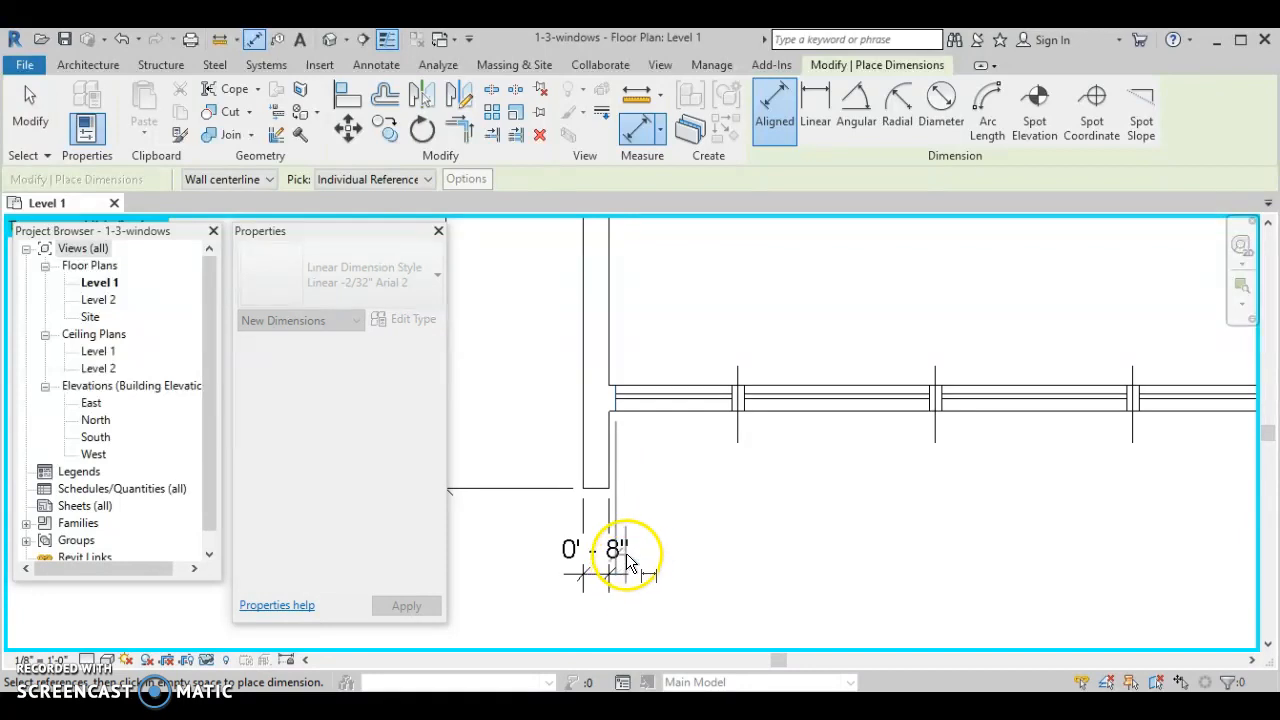
key("Escape")
key("Escape")
Delete the thickness dimension below the left wall's lower end.
scroll(614, 608, "down", 2)
middle_click_drag(617, 586, 620, 370)
left_click(585, 425)
key("Delete")
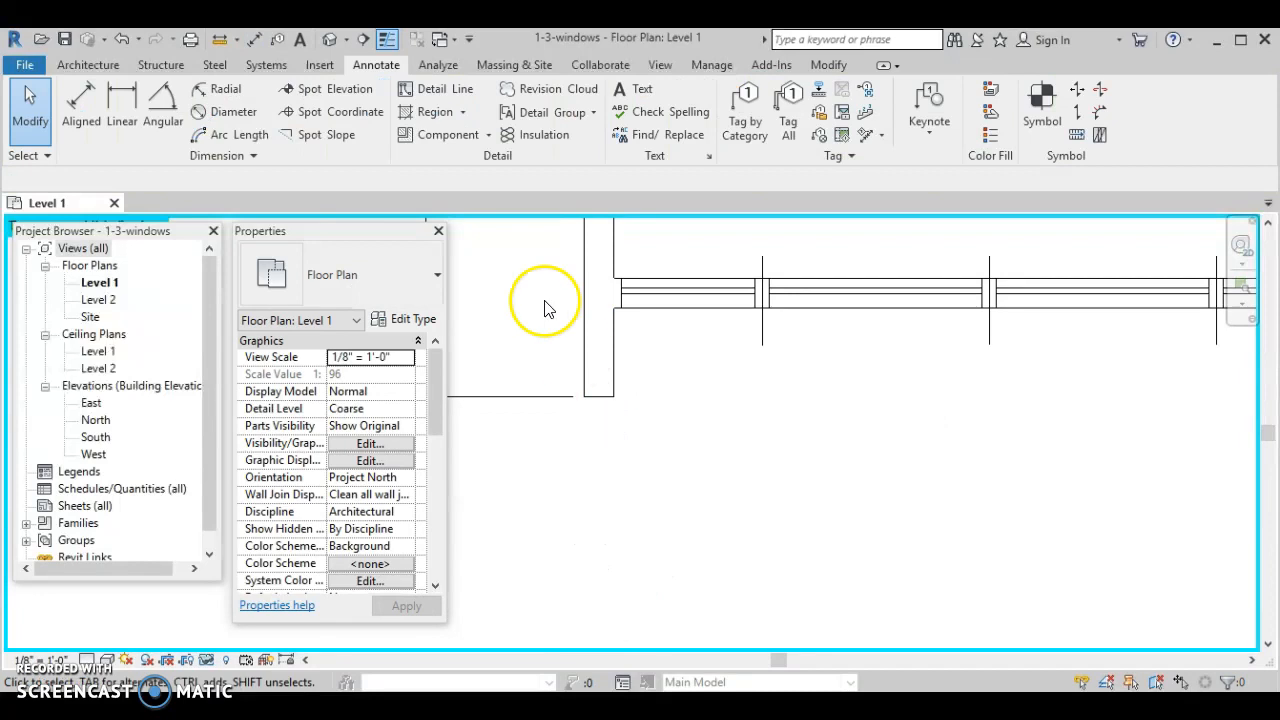
Add an aligned dimension across the left wall's thickness, a short distance below its lower end.
left_click(81, 100)
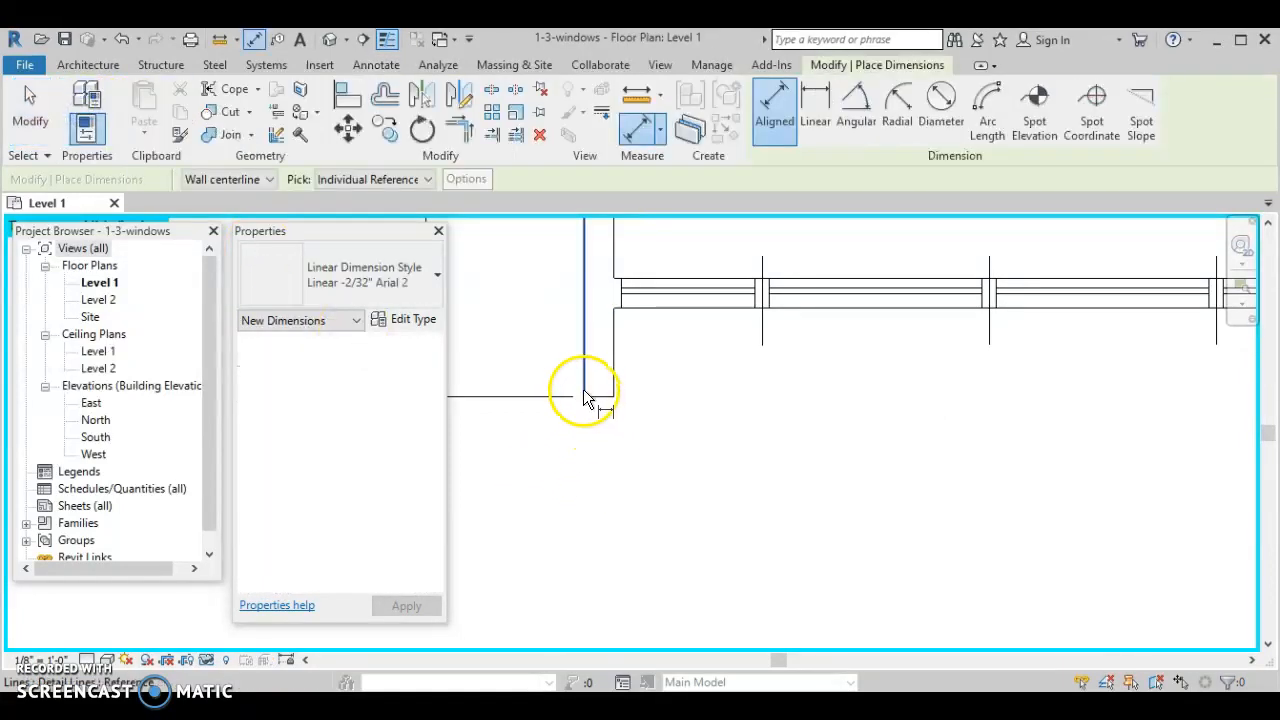
left_click(585, 397)
left_click(612, 387)
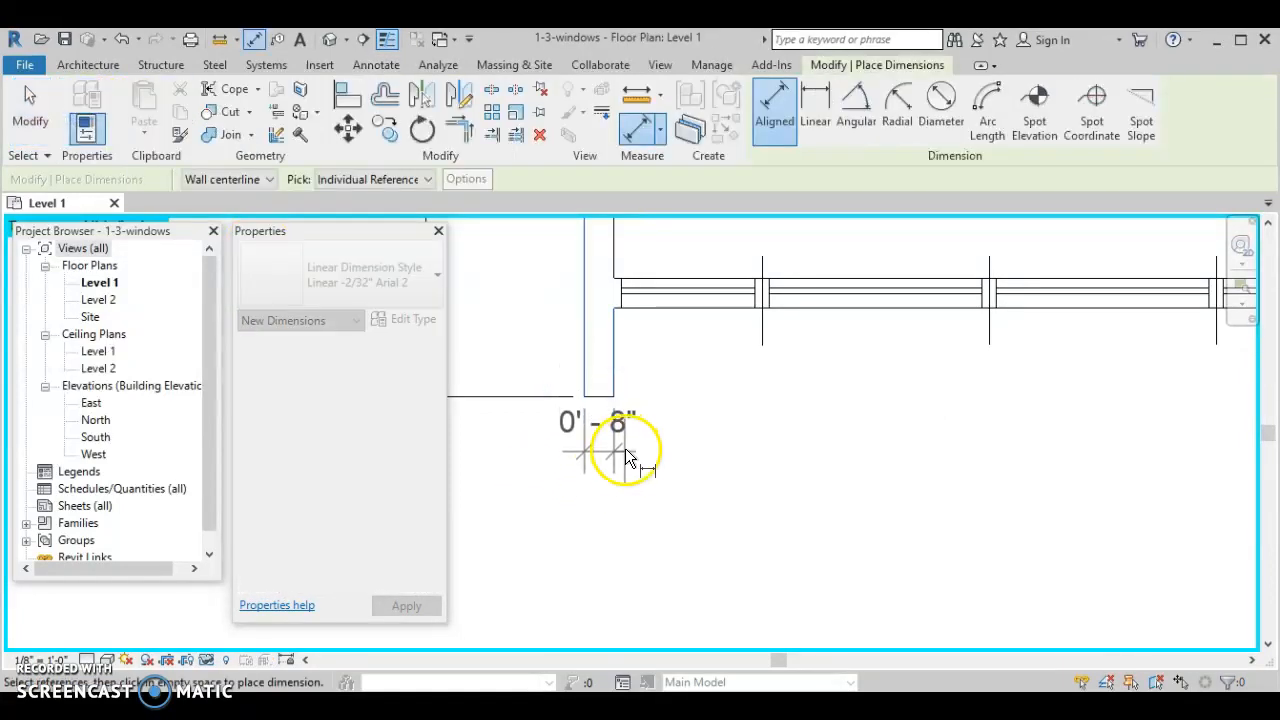
left_click(625, 490)
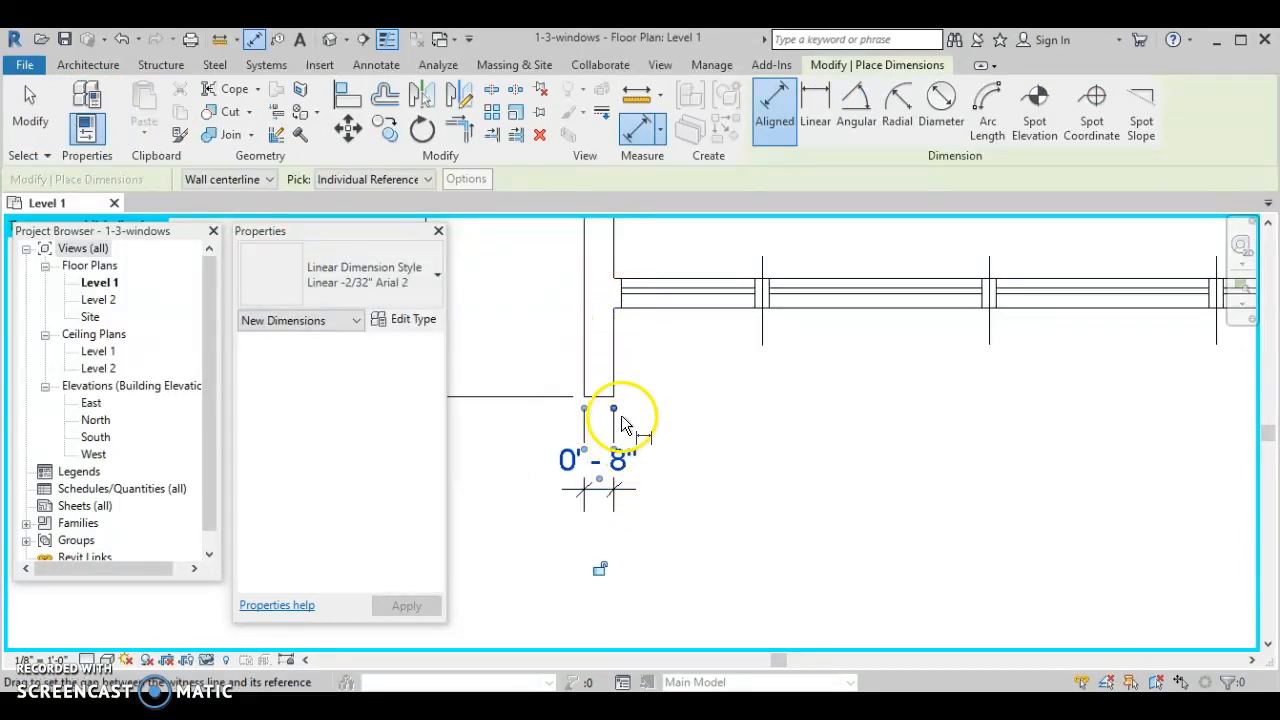
Add an aligned dimension from the left wall's inner face to the first window's edge, in line with the wall-thickness dimension.
left_click(613, 385)
left_click(622, 300)
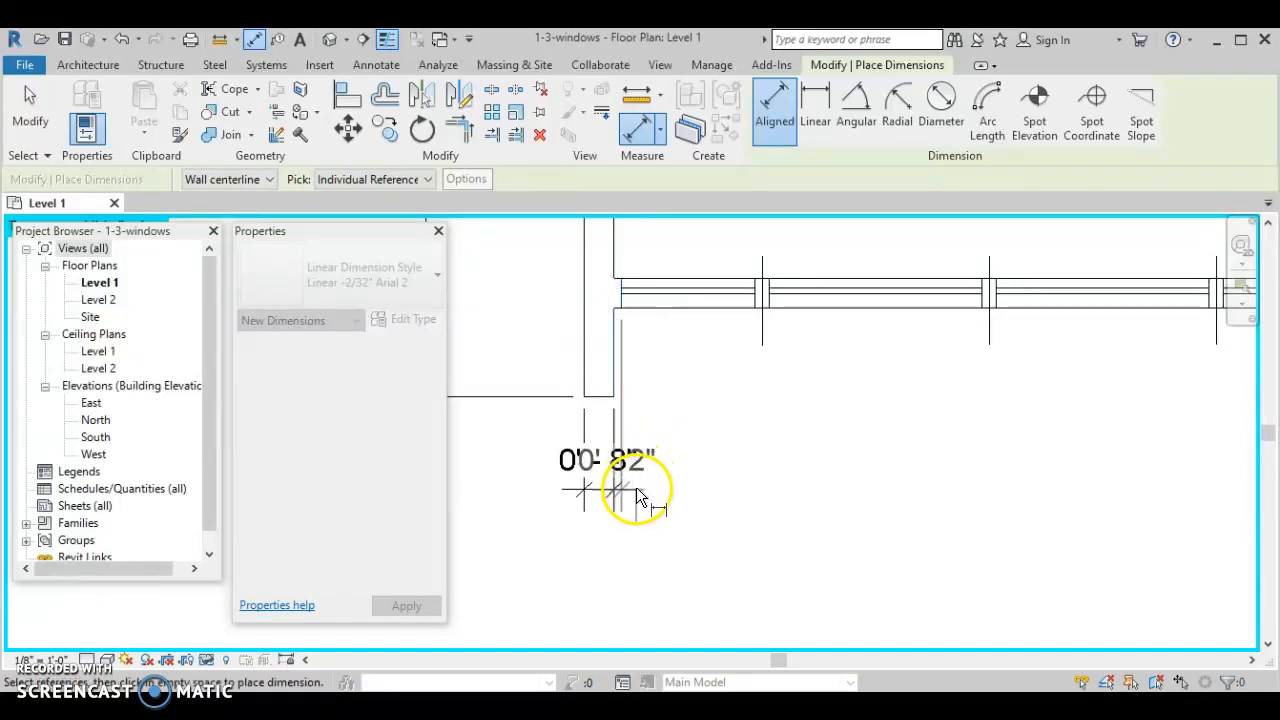
left_click(642, 496)
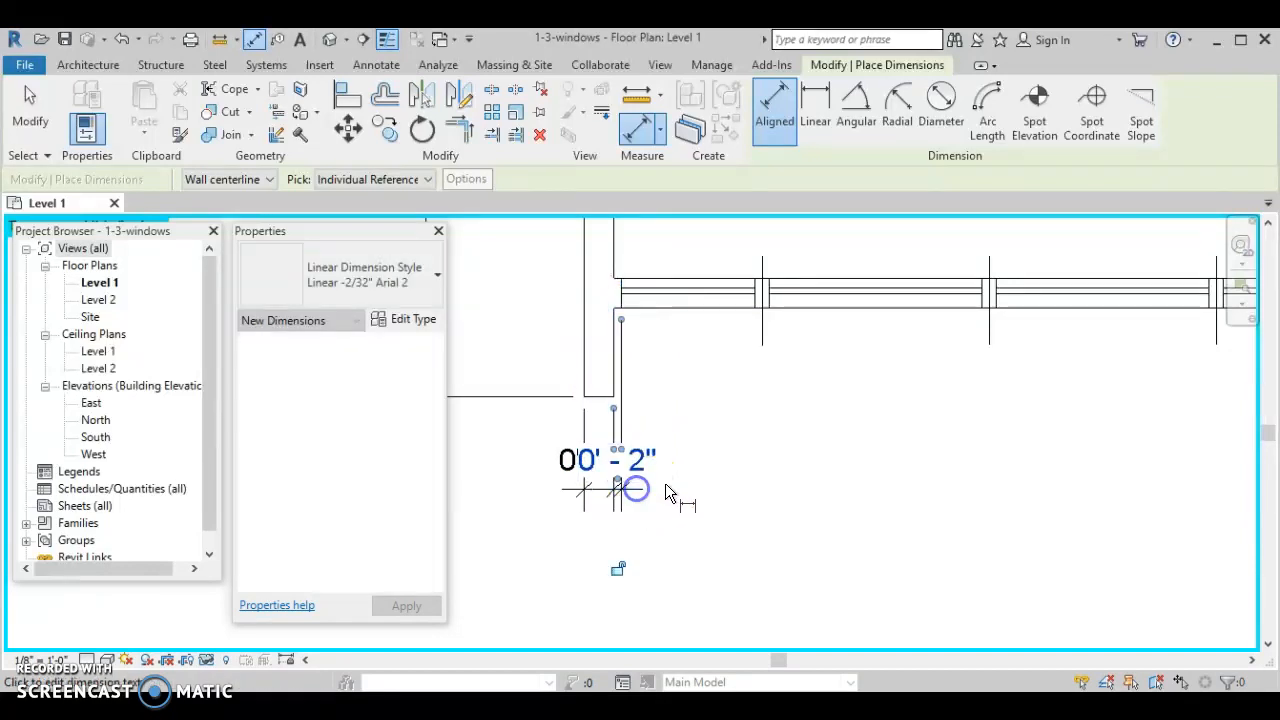
left_click(762, 330)
key("Escape")
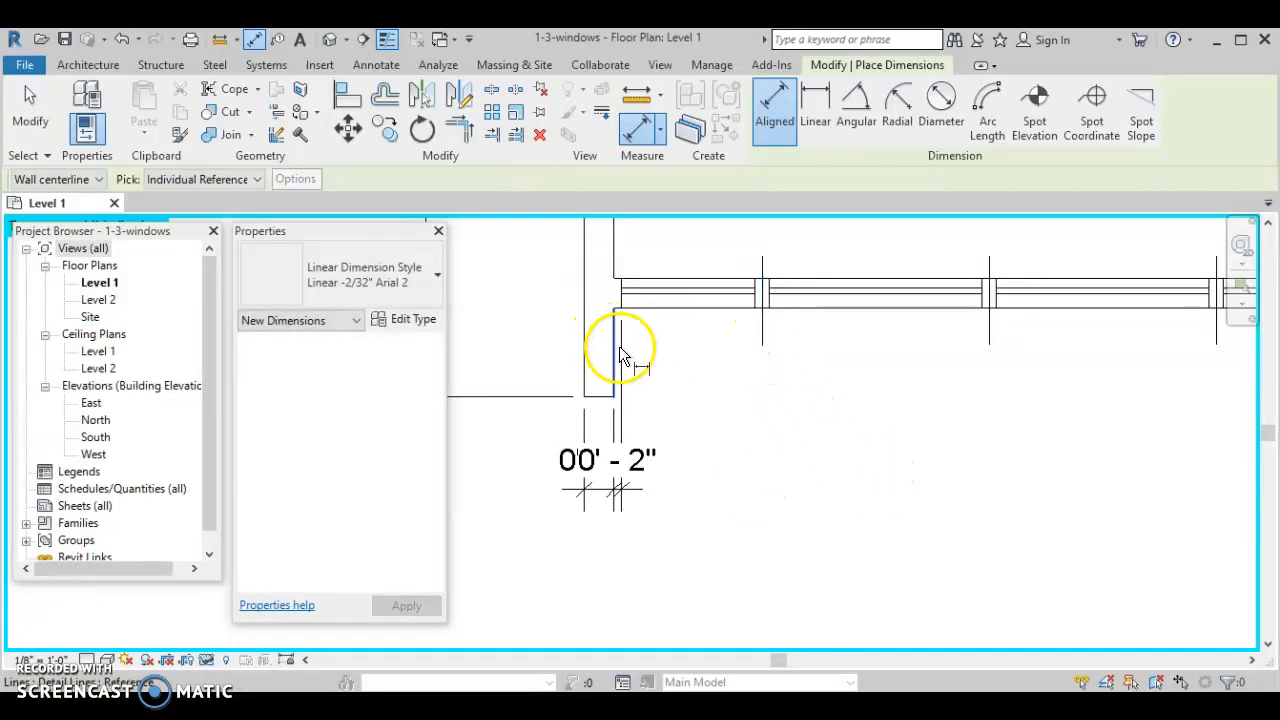
key("Escape")
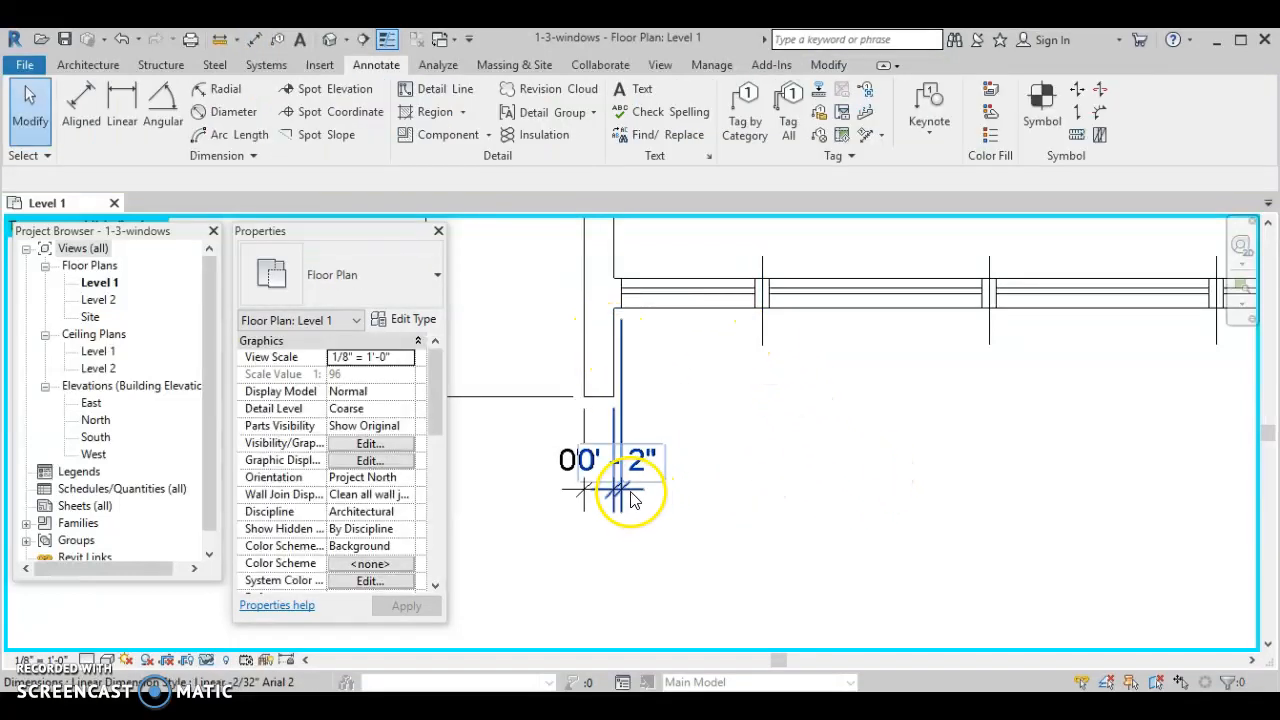
Delete both aligned dimensions below the left wall's lower end.
left_click(622, 489)
left_click(685, 418)
left_click_drag(700, 534, 538, 432)
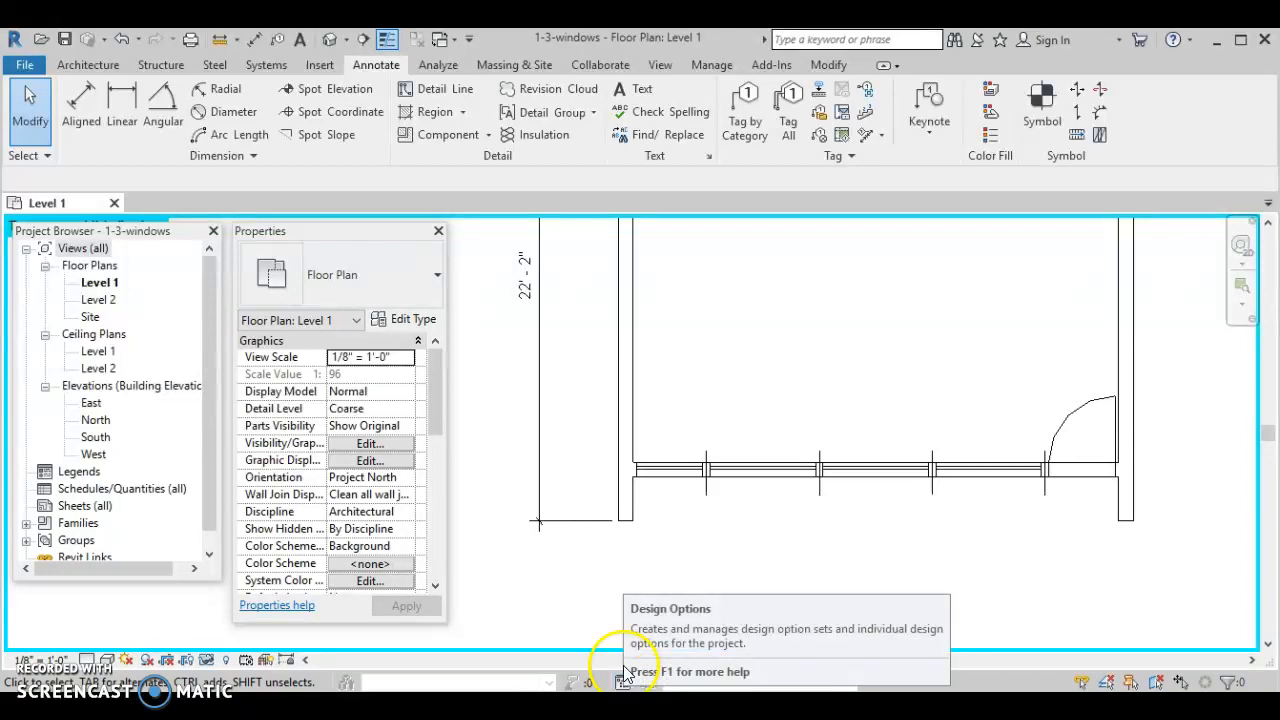
Place a linear dimension chain below the plan across the left wall's thickness, to the first window's edge and the first post's centerline.
left_click(121, 110)
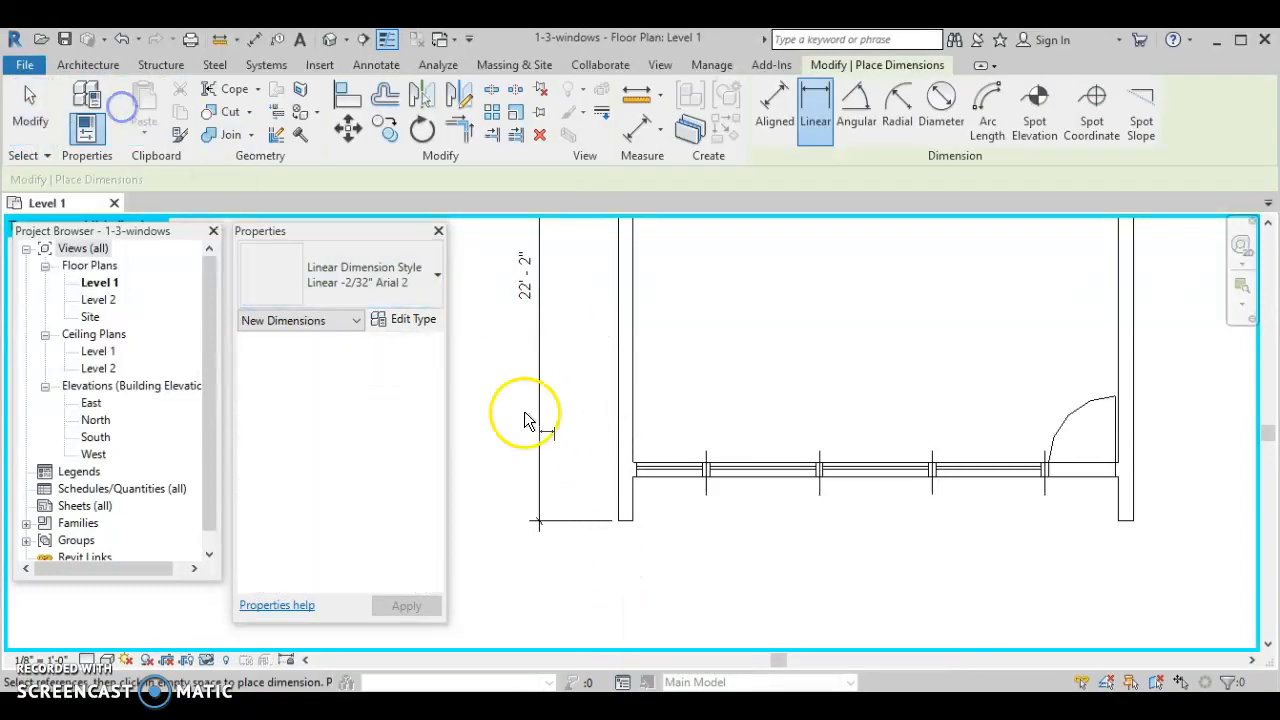
left_click(627, 525)
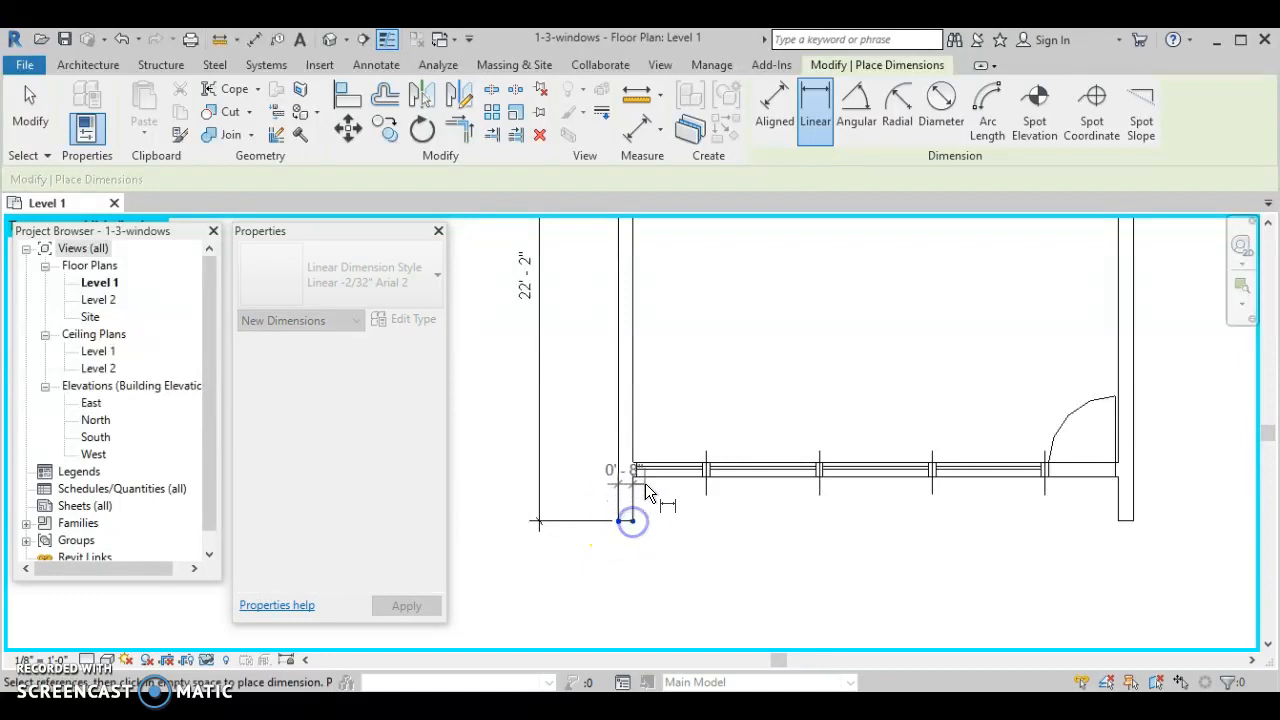
left_click(636, 477)
left_click(706, 492)
left_click(700, 568)
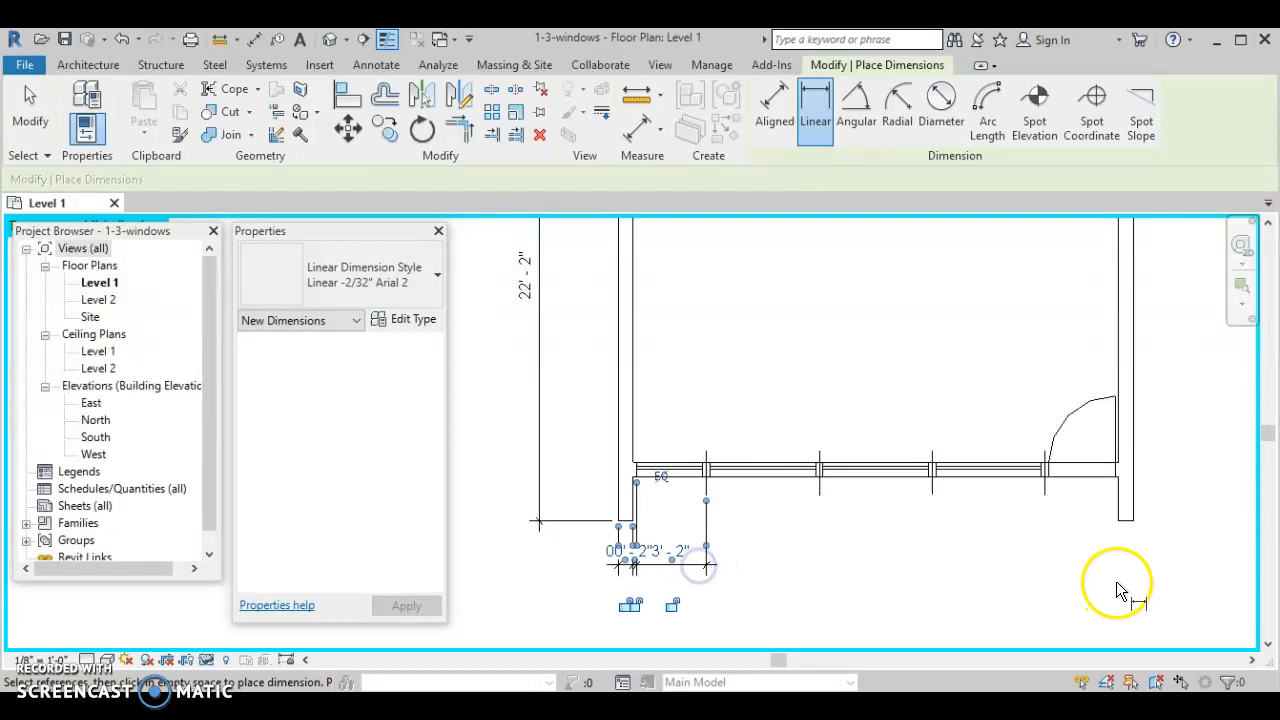
Place a matching linear chain across the right wall's thickness, door opening's edge and last post's centerline, in line with the left chain.
left_click(1122, 524)
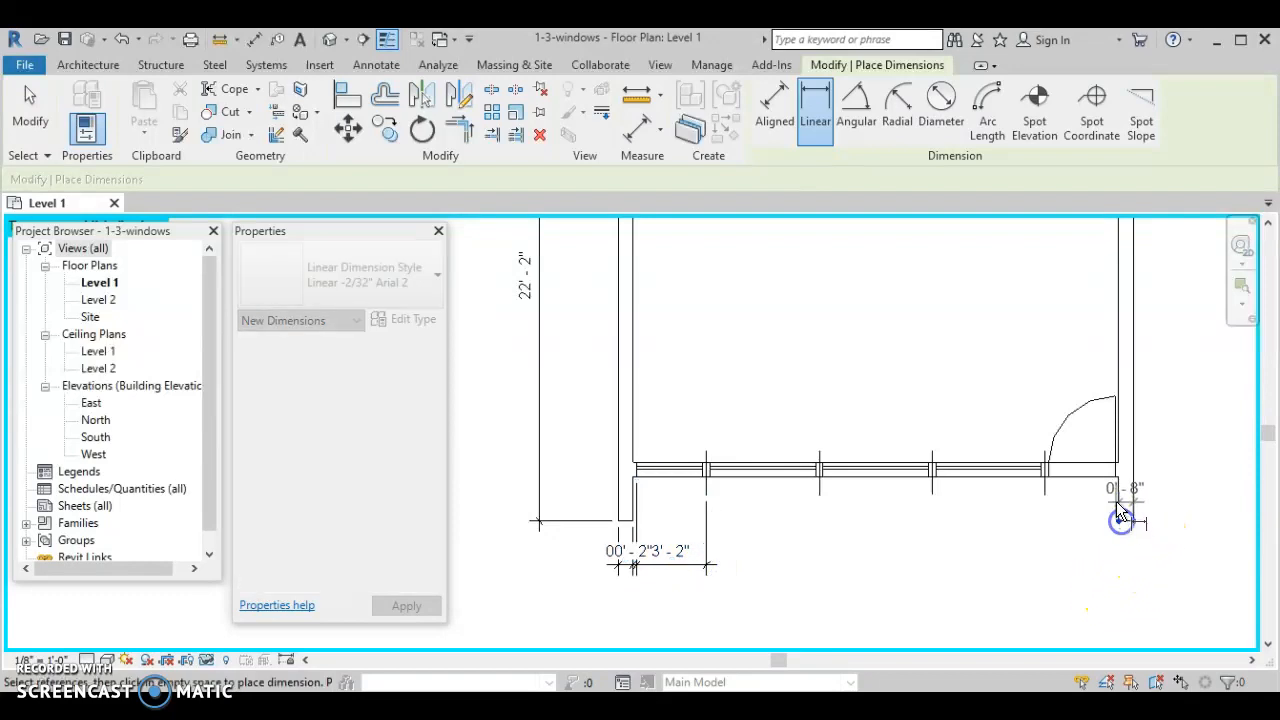
scroll(1114, 474, "up", 2)
scroll(1114, 480, "up", 1)
left_click(1120, 472)
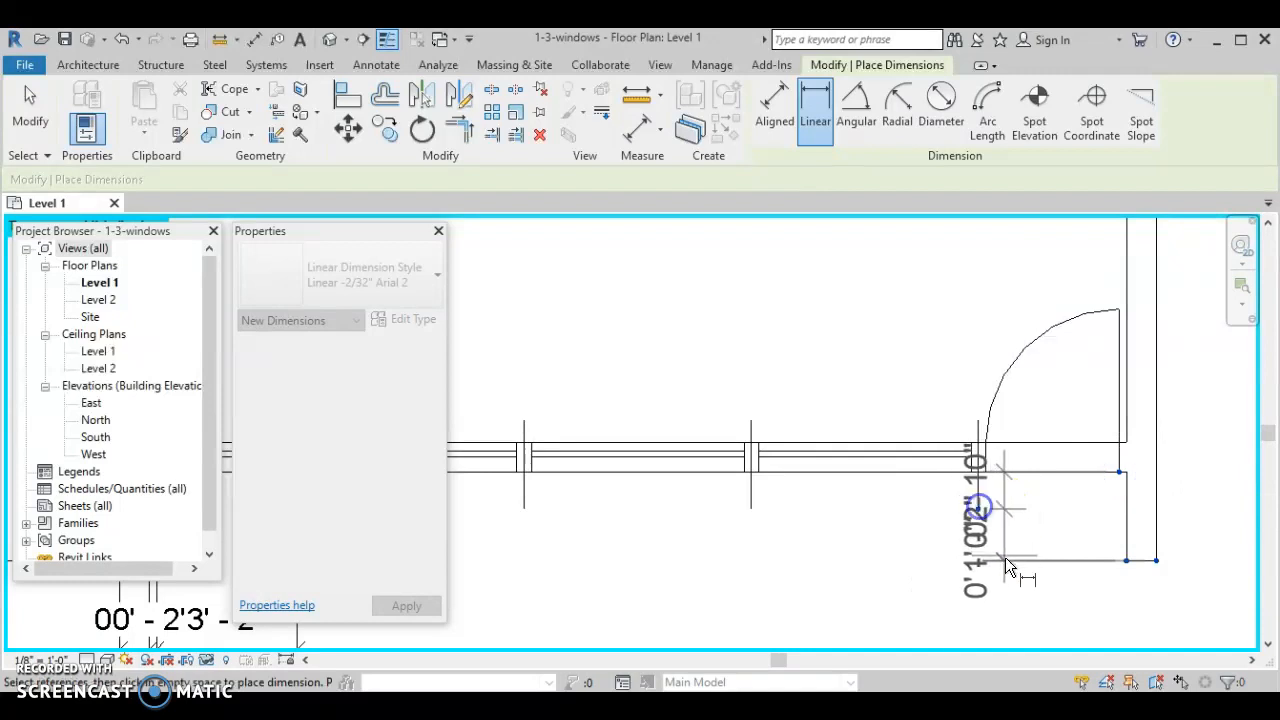
scroll(1005, 595, "down", 3)
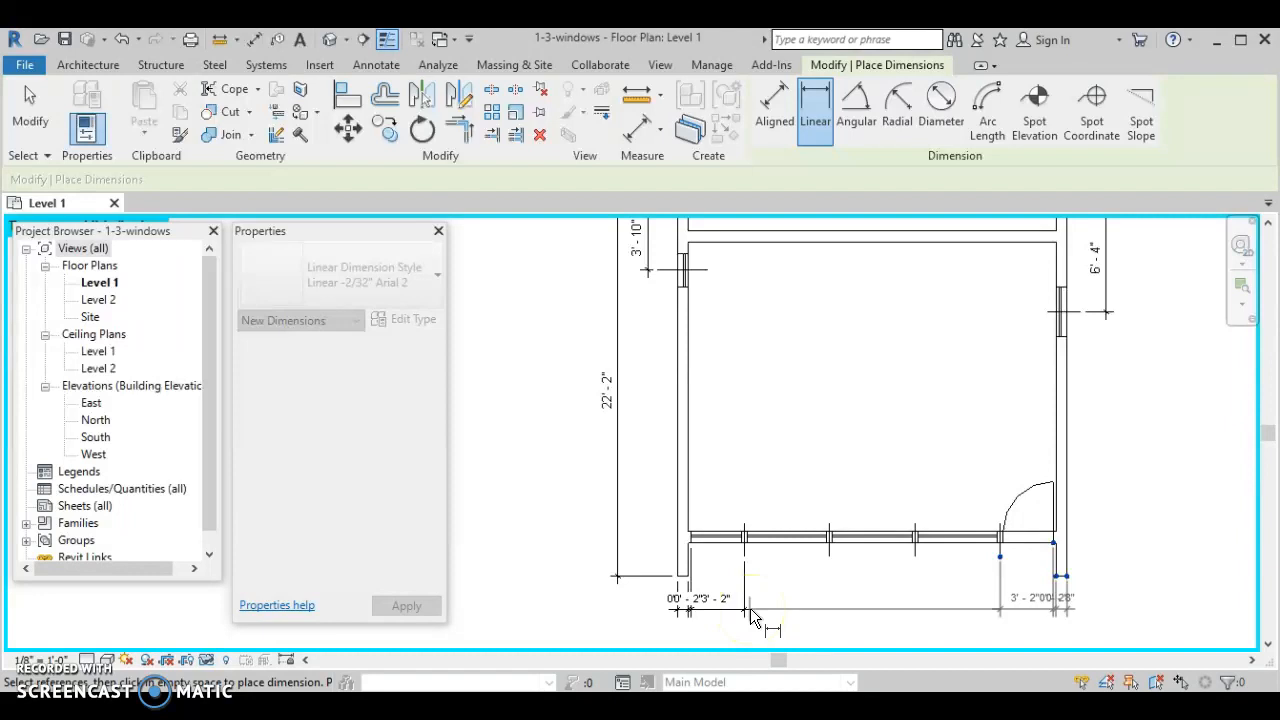
left_click(750, 608)
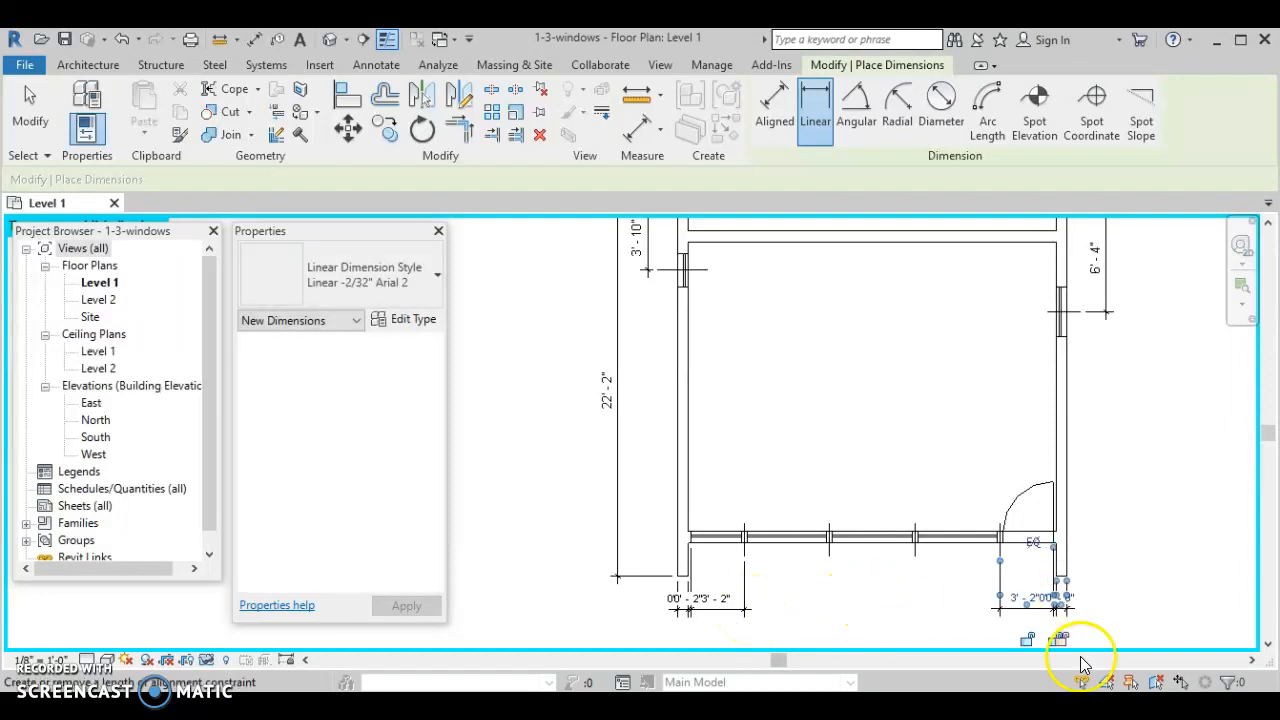
Place a linear dimension chain through the four post centerlines, in line with the dimensions at both ends of the bottom wall.
middle_click_drag(923, 583, 905, 495)
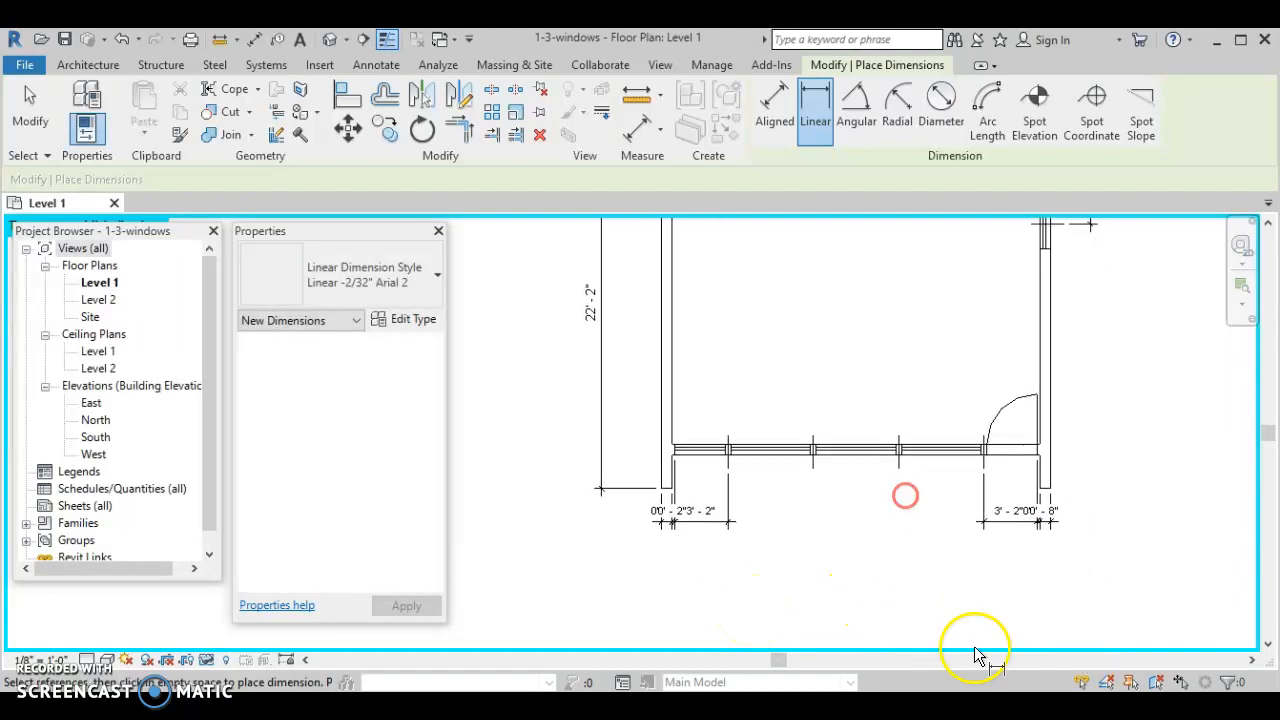
left_click(729, 470)
left_click(815, 471)
left_click(915, 472)
left_click(984, 466)
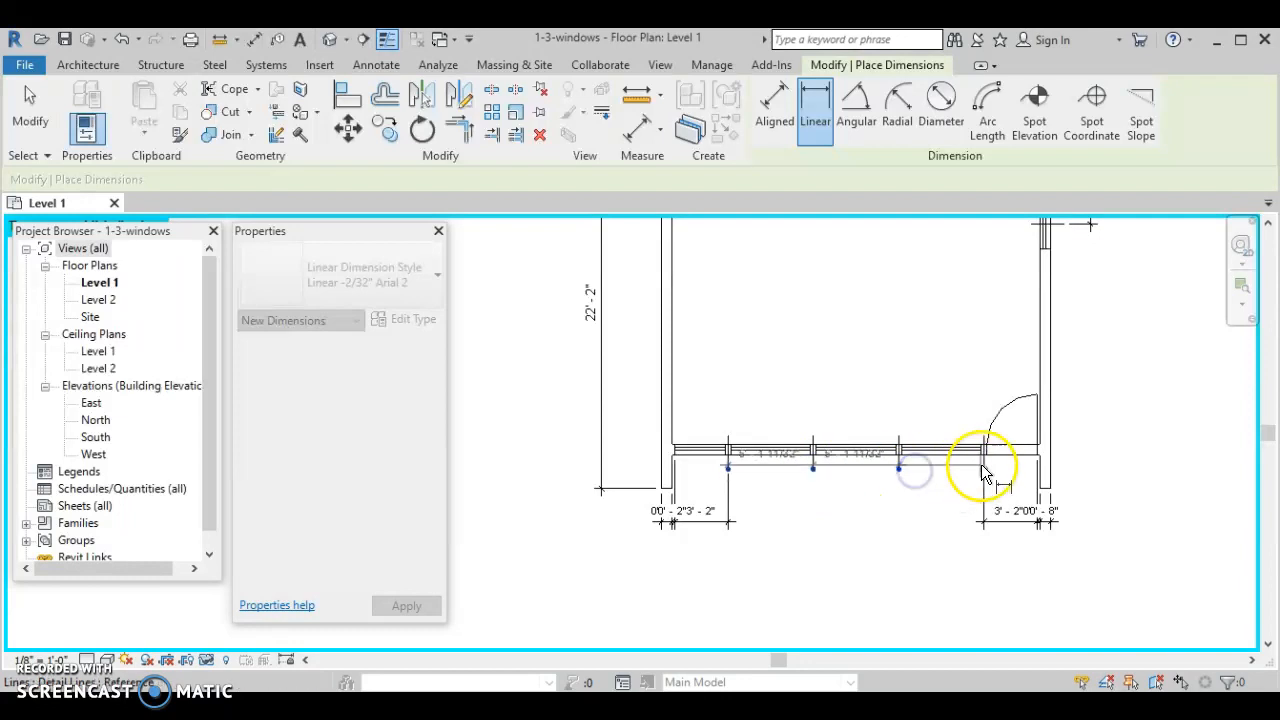
left_click(980, 518)
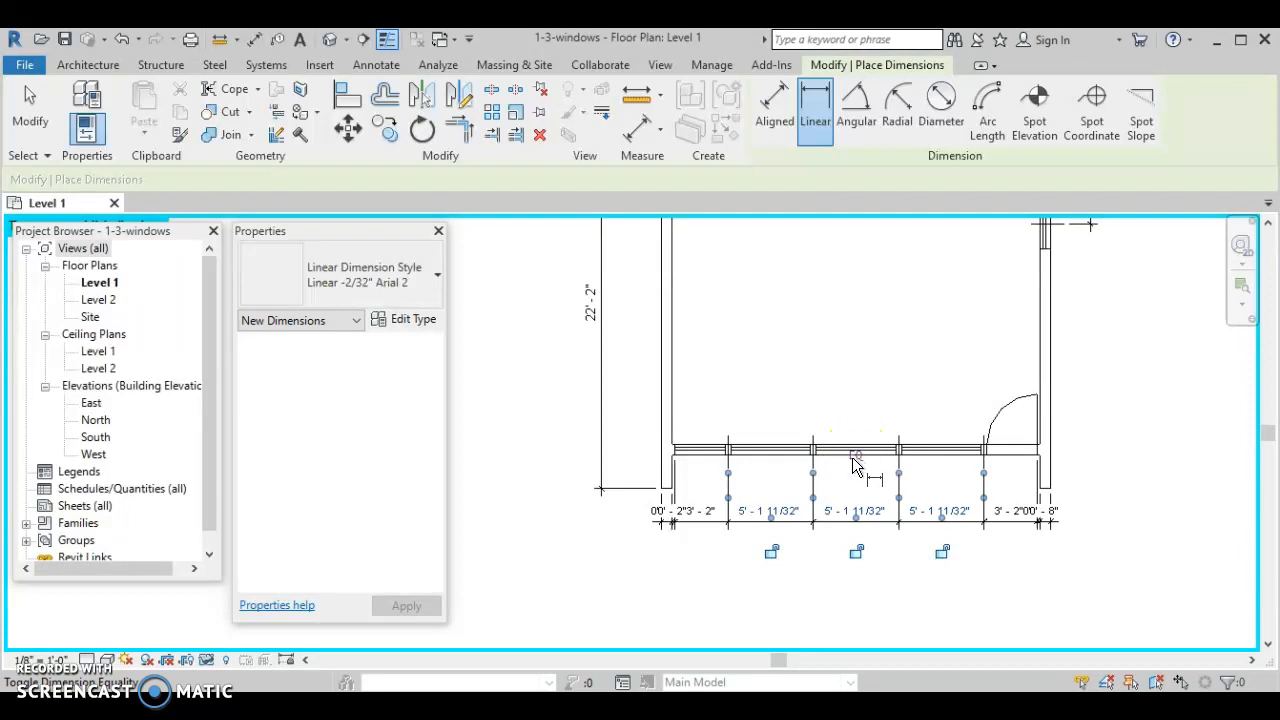
Turn on dimension equality for the three post-spacing dimensions so they display as EQ.
scroll(857, 450, "up", 3)
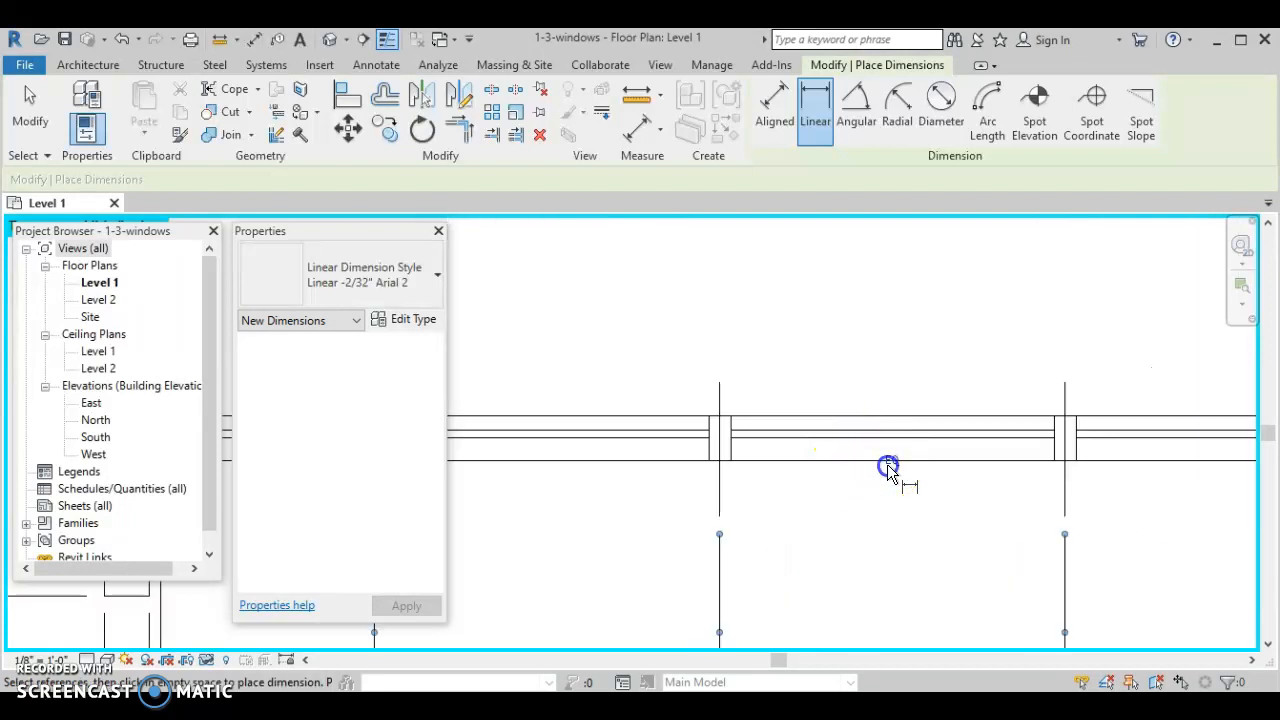
scroll(894, 478, "down", 3)
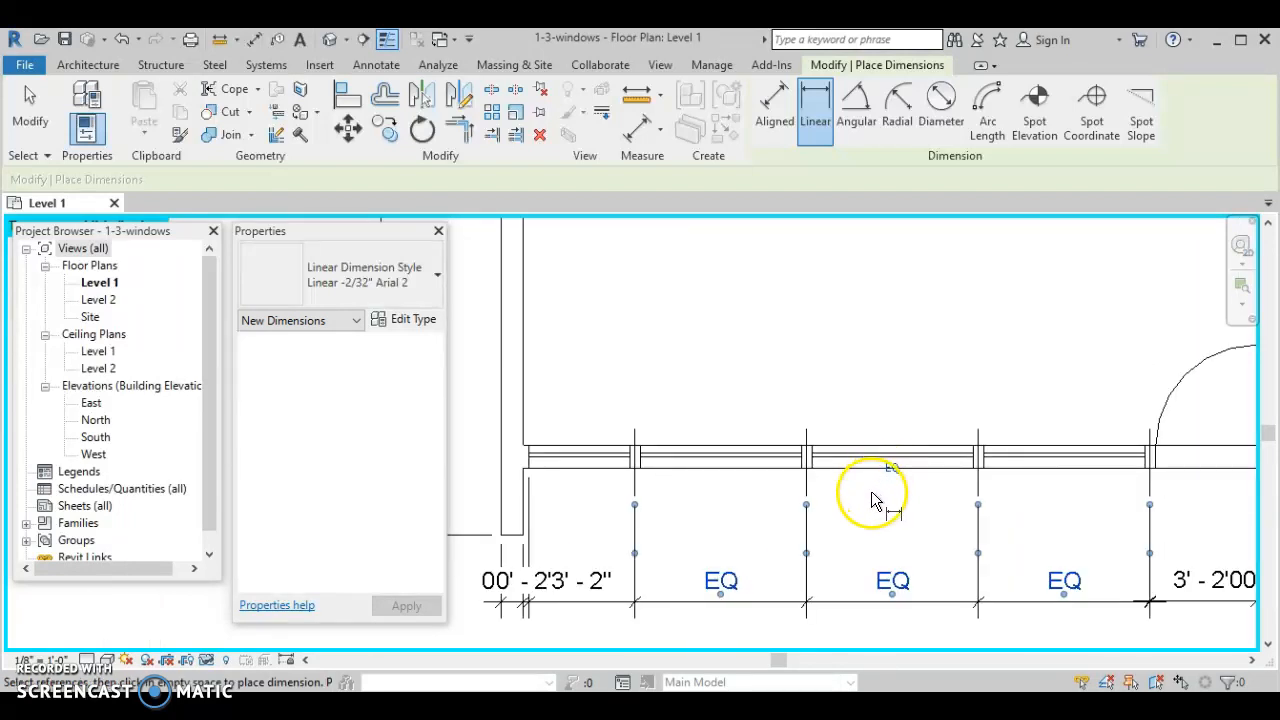
scroll(873, 500, "down", 3)
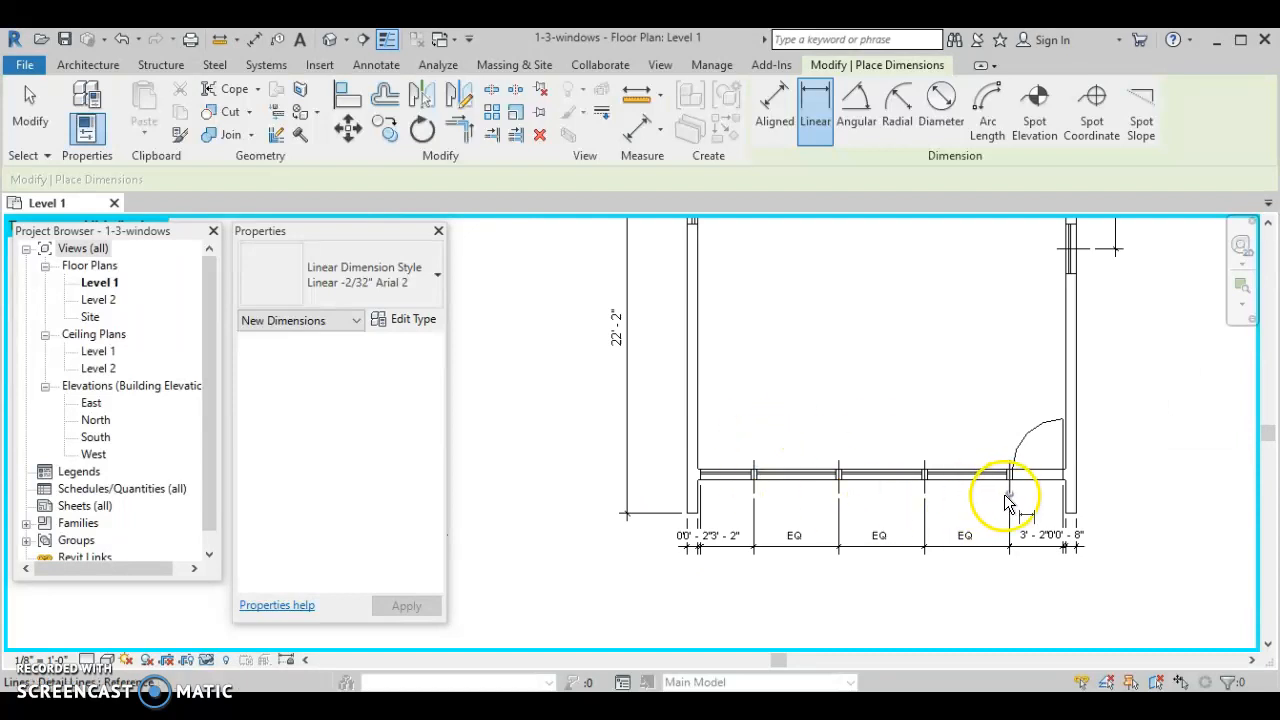
Finish placing dimensions and move the right wall's 0' - 8" text outside the wall on a leader.
scroll(823, 536, "up", 3)
scroll(1010, 508, "up", 2)
middle_click_drag(1010, 508, 770, 488)
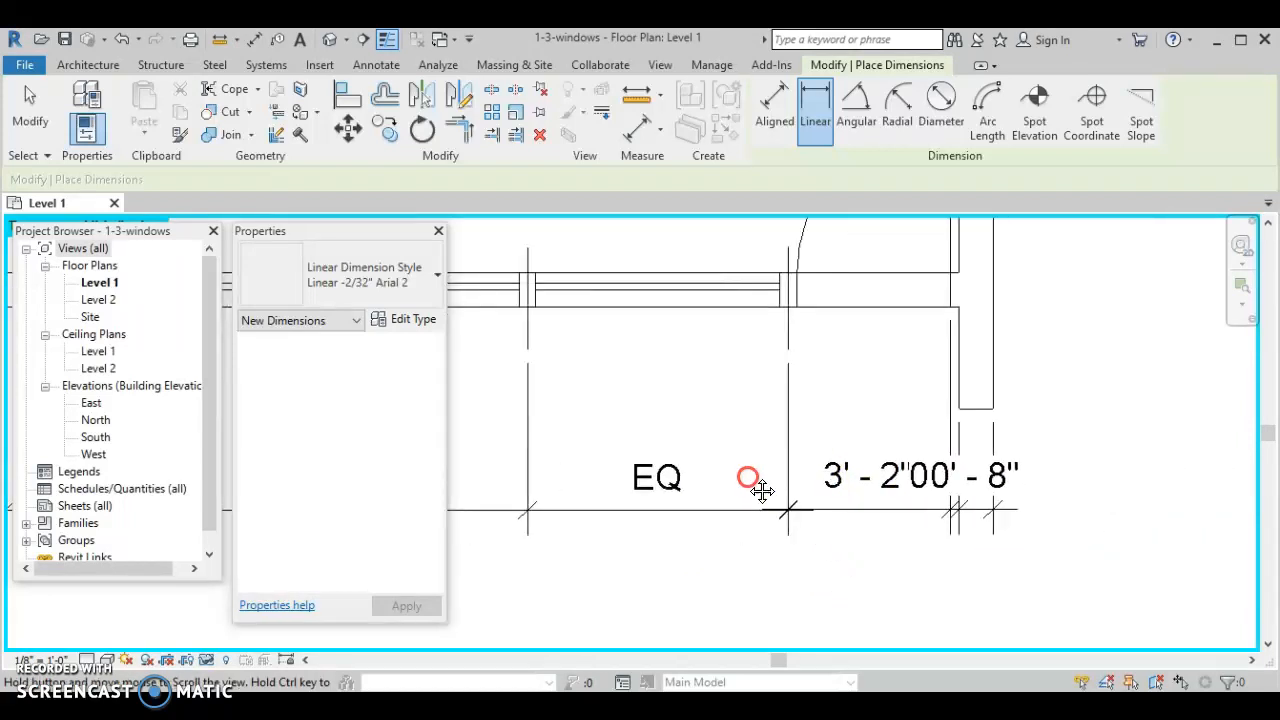
left_click(1011, 517)
key("Escape")
key("Escape")
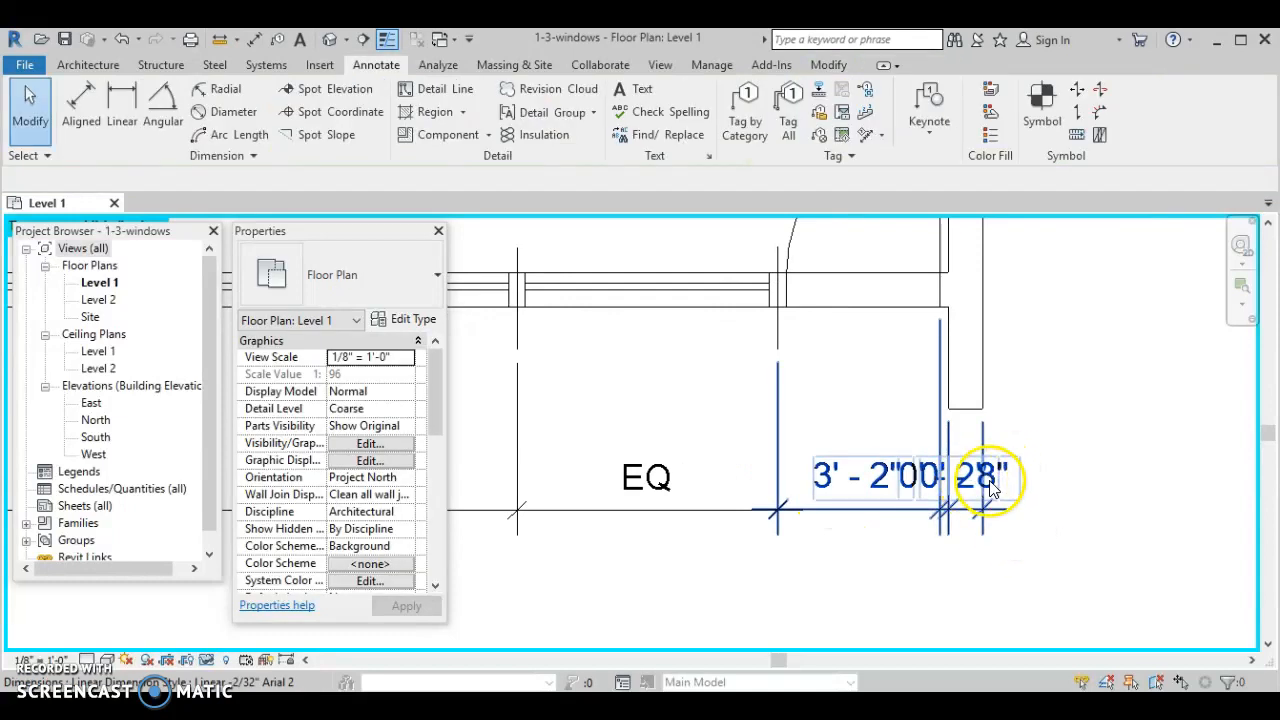
left_click(990, 484)
mouse_move(980, 497)
left_mouse_down()
mouse_move(1005, 451)
mouse_move(1086, 443)
left_mouse_up()
left_click(1066, 482)
scroll(1068, 484, "down", 2)
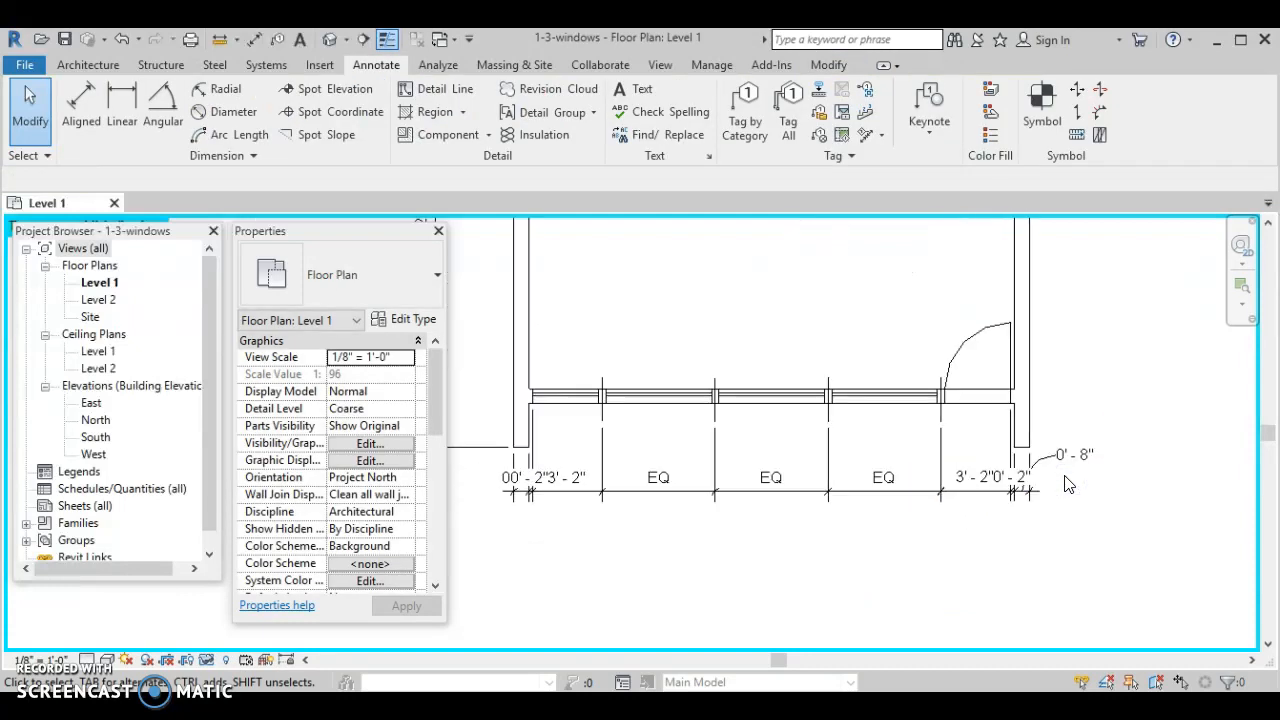
Move the 0' - 2" text beside the right wall above the 3' - 2" door dimension text.
scroll(1029, 486, "up", 2)
scroll(1049, 500, "up", 1)
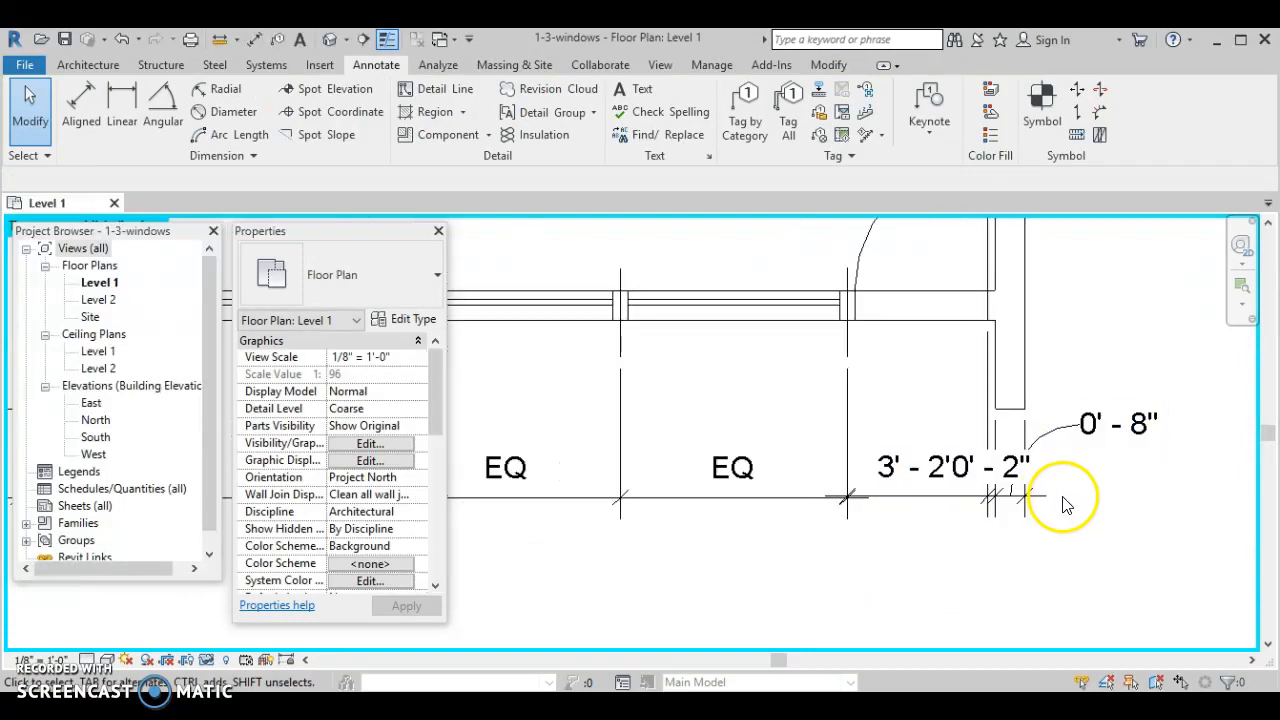
left_click(995, 440)
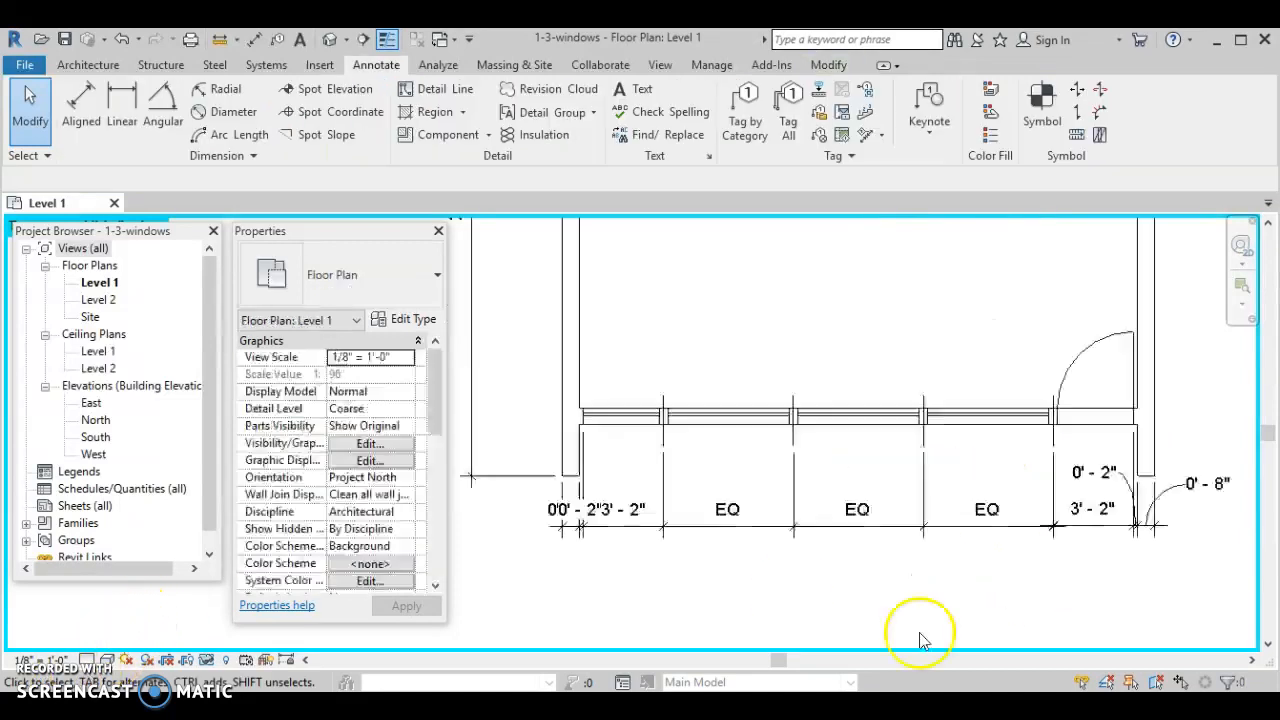
Move the left wall's 0' - 8" dimension text outside the wall on a leader.
scroll(610, 550, "up", 3)
scroll(740, 555, "down", 5)
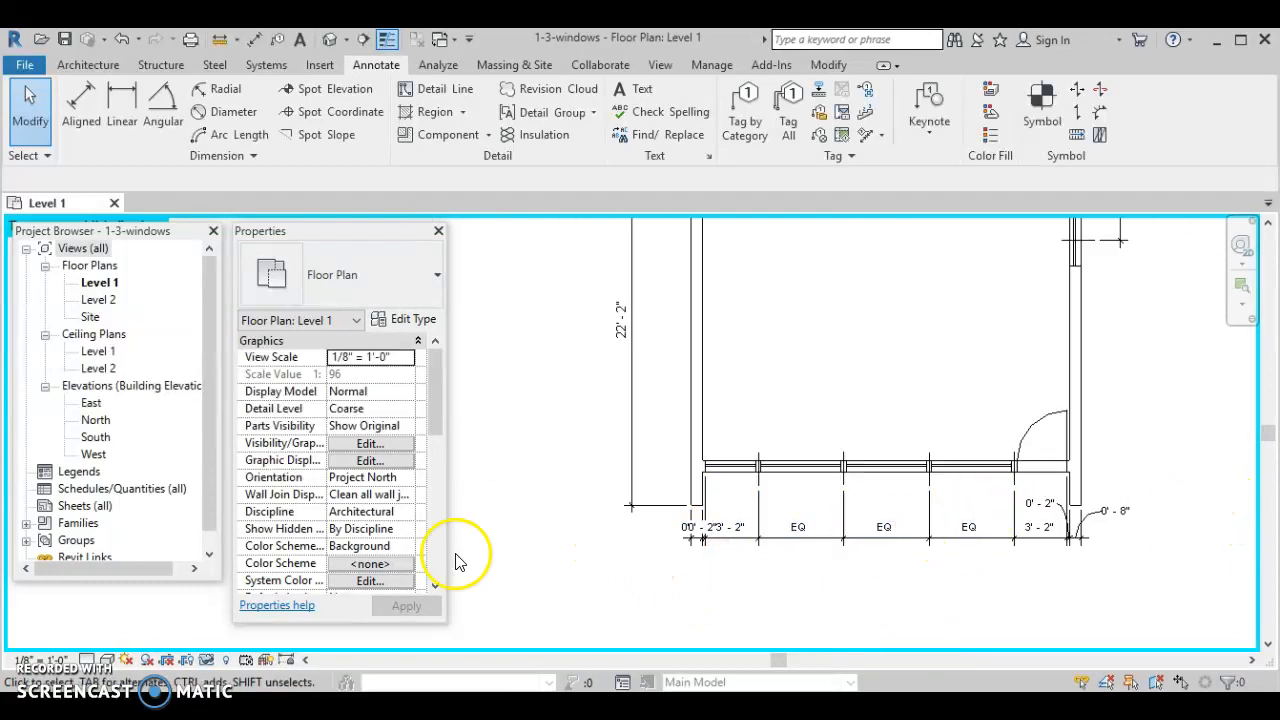
scroll(705, 543, "up", 5)
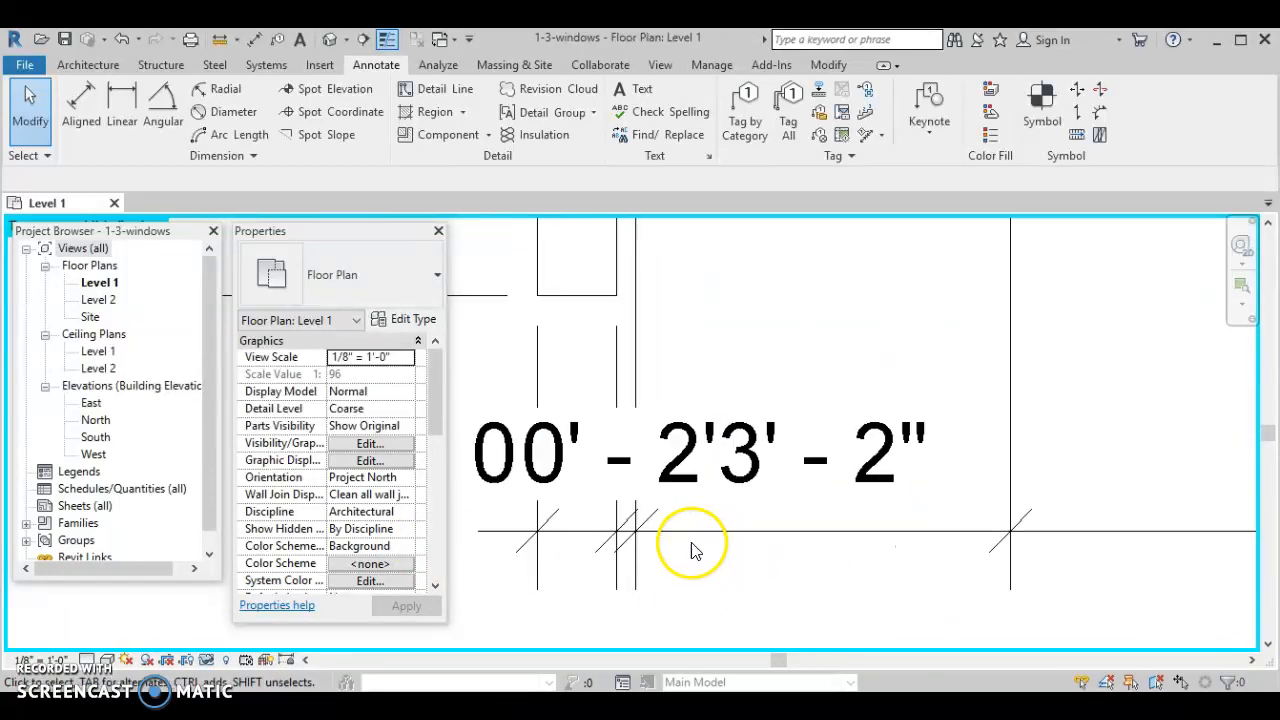
left_click(565, 480)
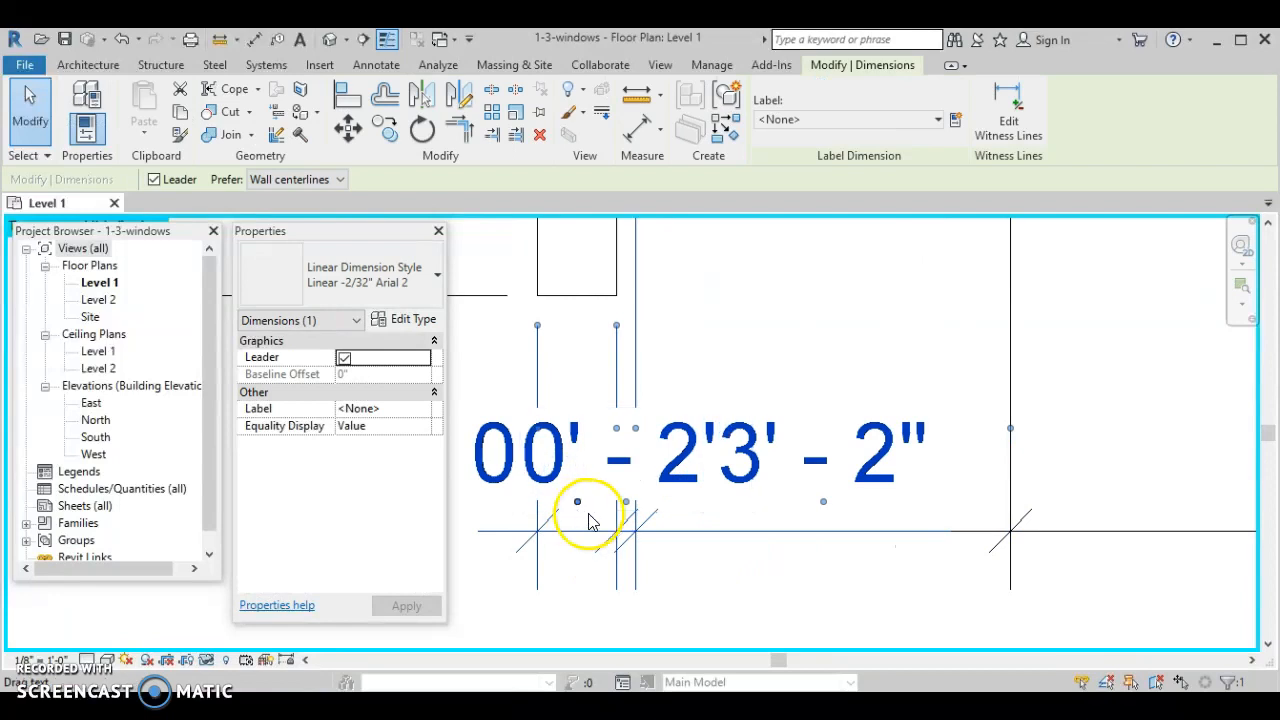
scroll(590, 520, "down", 4)
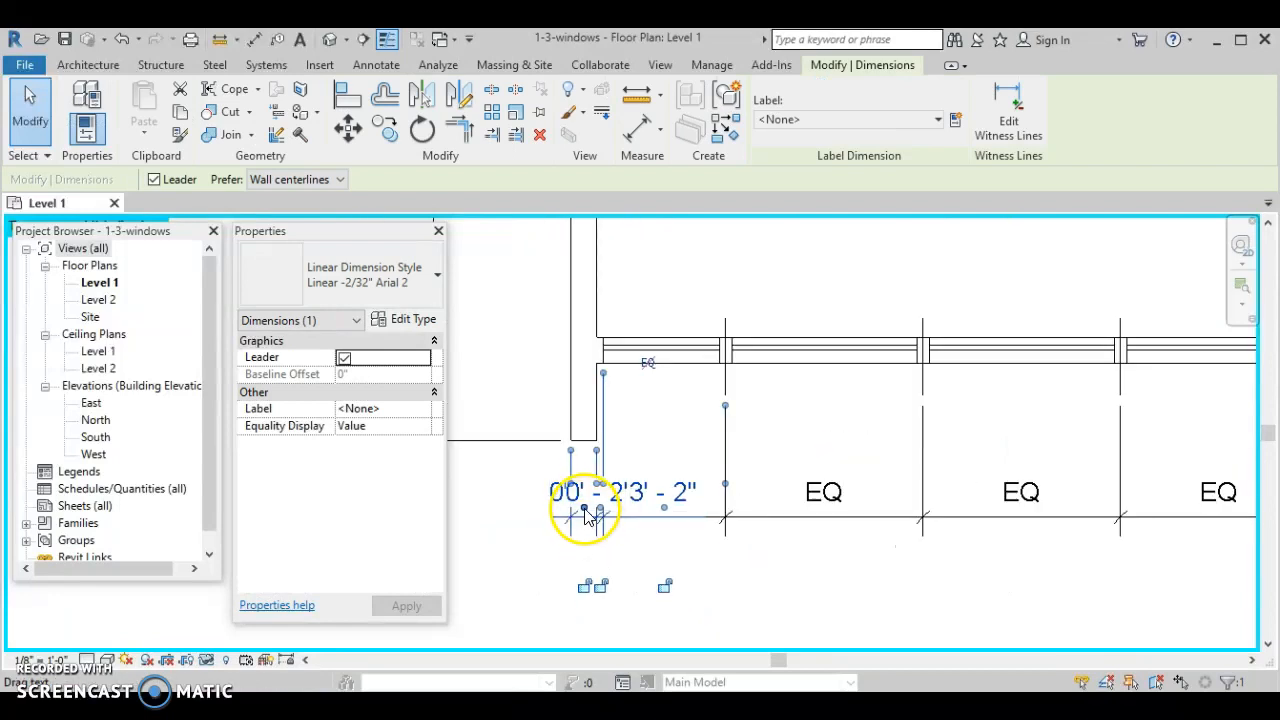
left_click_drag(583, 507, 490, 490)
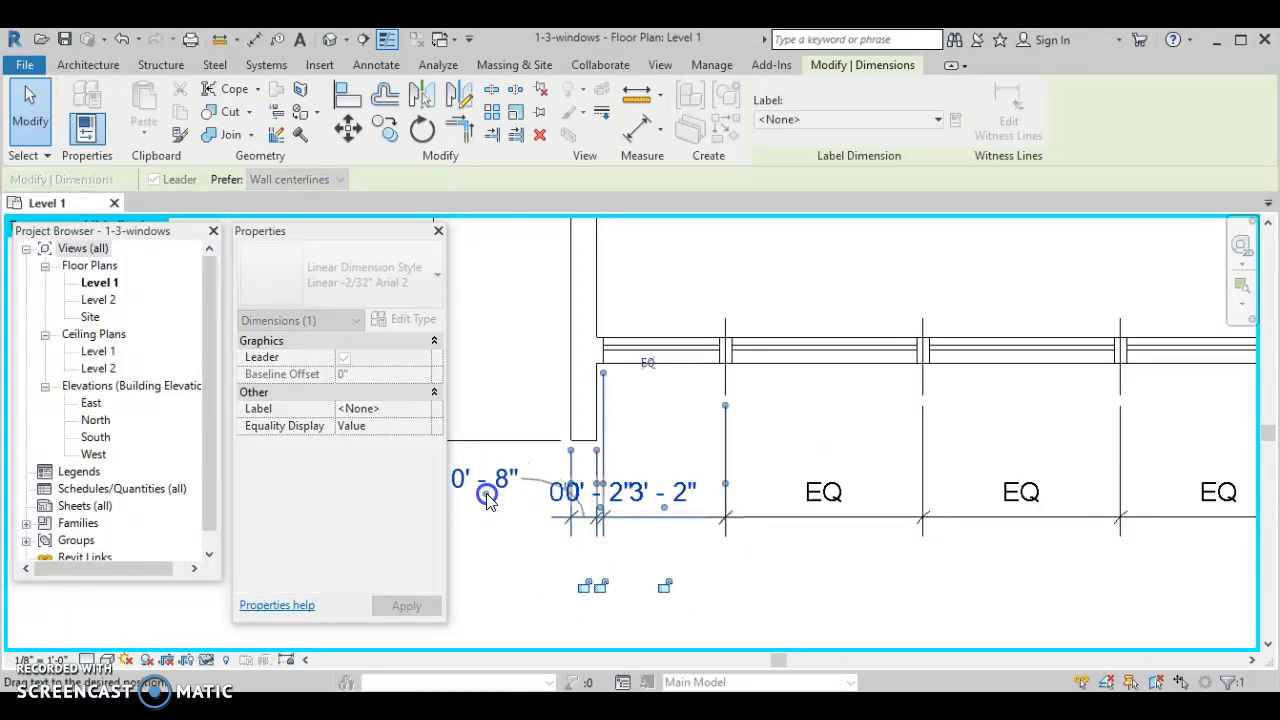
Move the 0' - 2" text beside the left wall above the 3' - 2" window dimension text.
left_click_drag(607, 505, 630, 574)
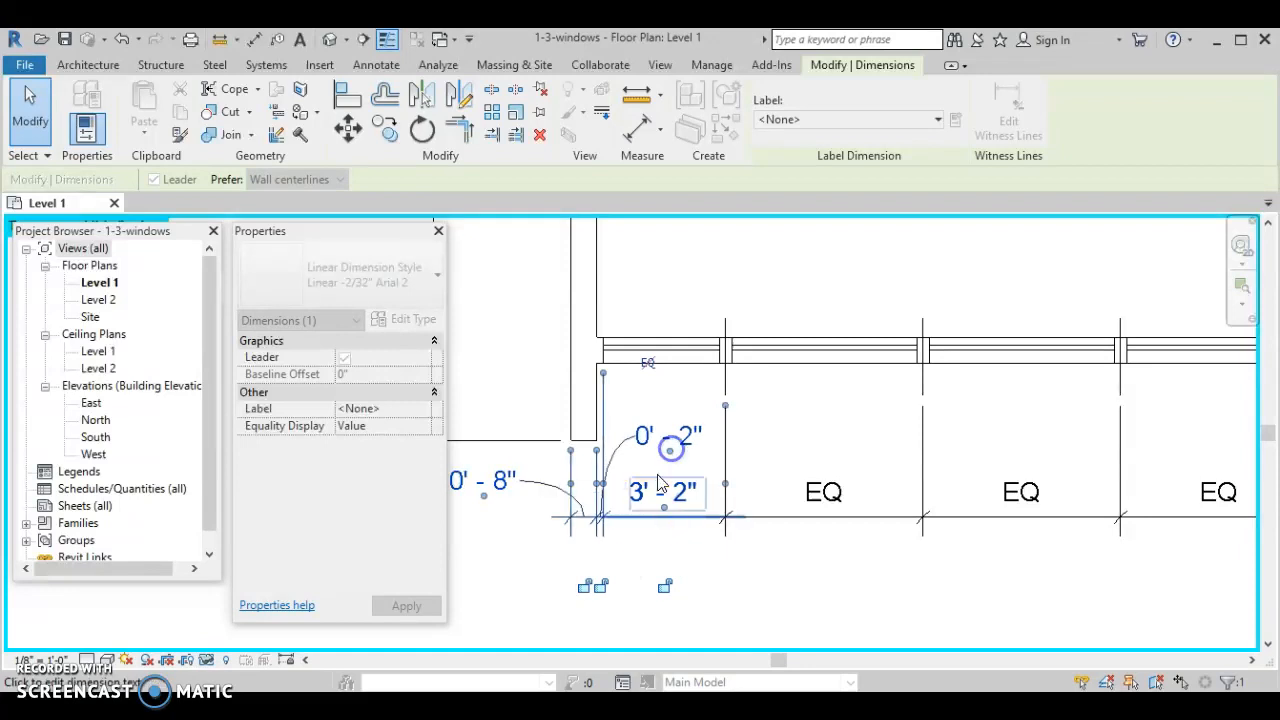
left_click(650, 555)
scroll(638, 558, "down", 2)
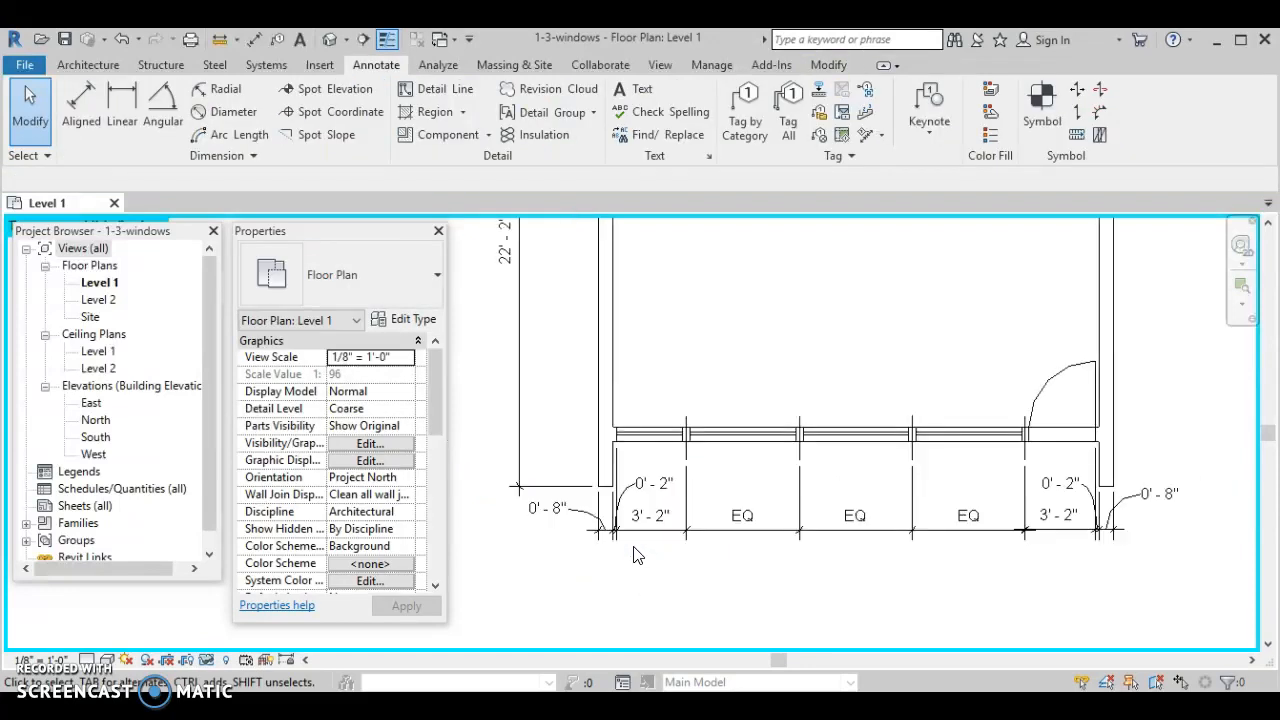
scroll(800, 558, "down", 5)
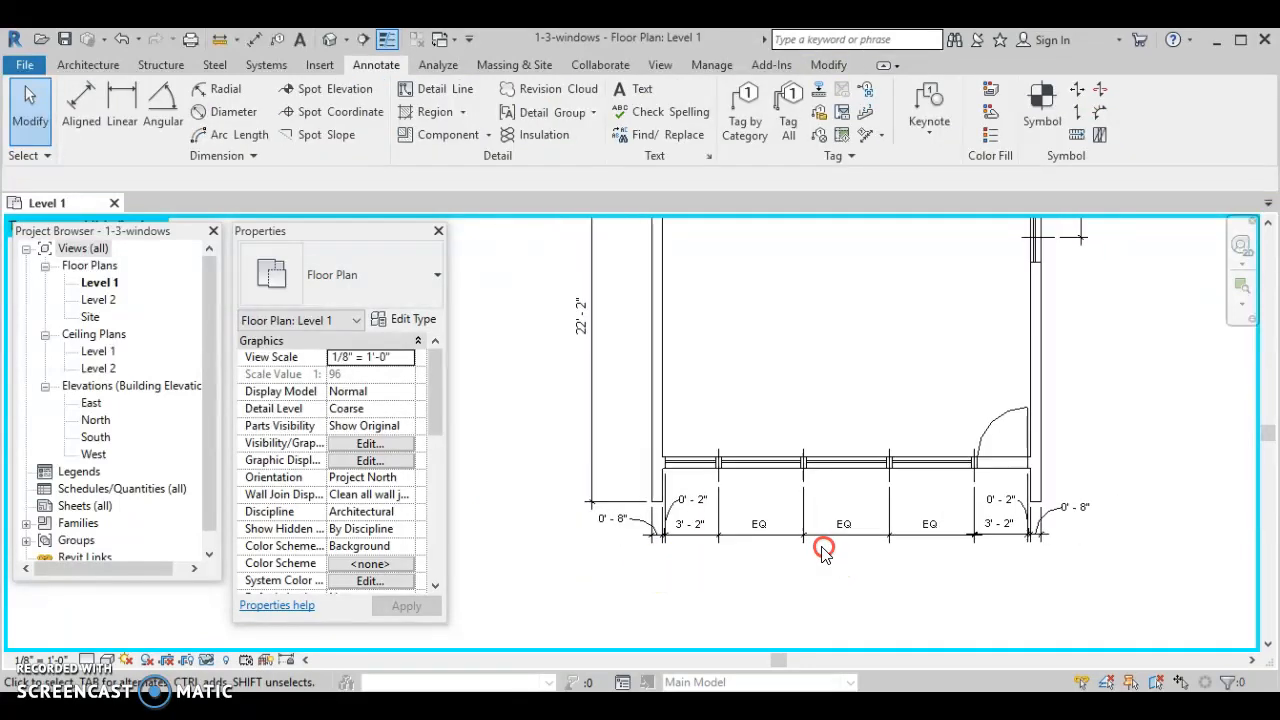
scroll(790, 430, "up", 2)
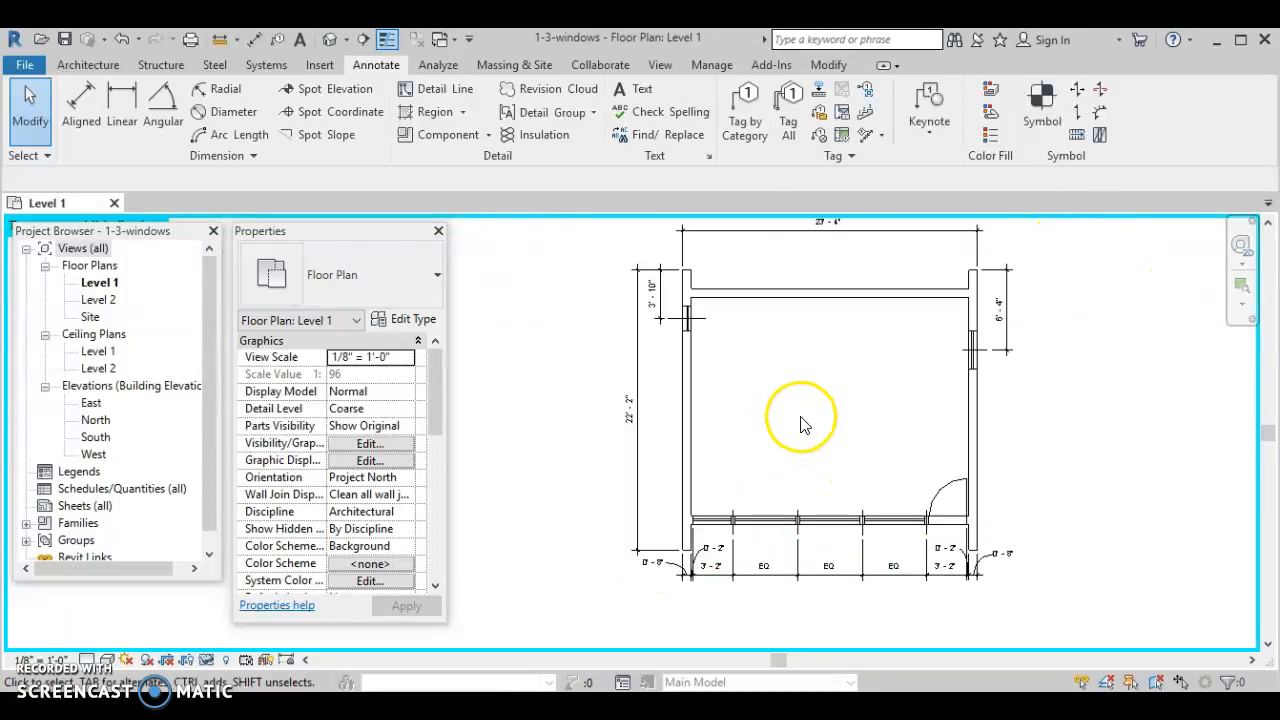
Turn off thin line display for the Level 1 floor plan.
left_click(387, 39)
middle_click_drag(765, 389, 726, 396)
scroll(726, 396, "down", 1)
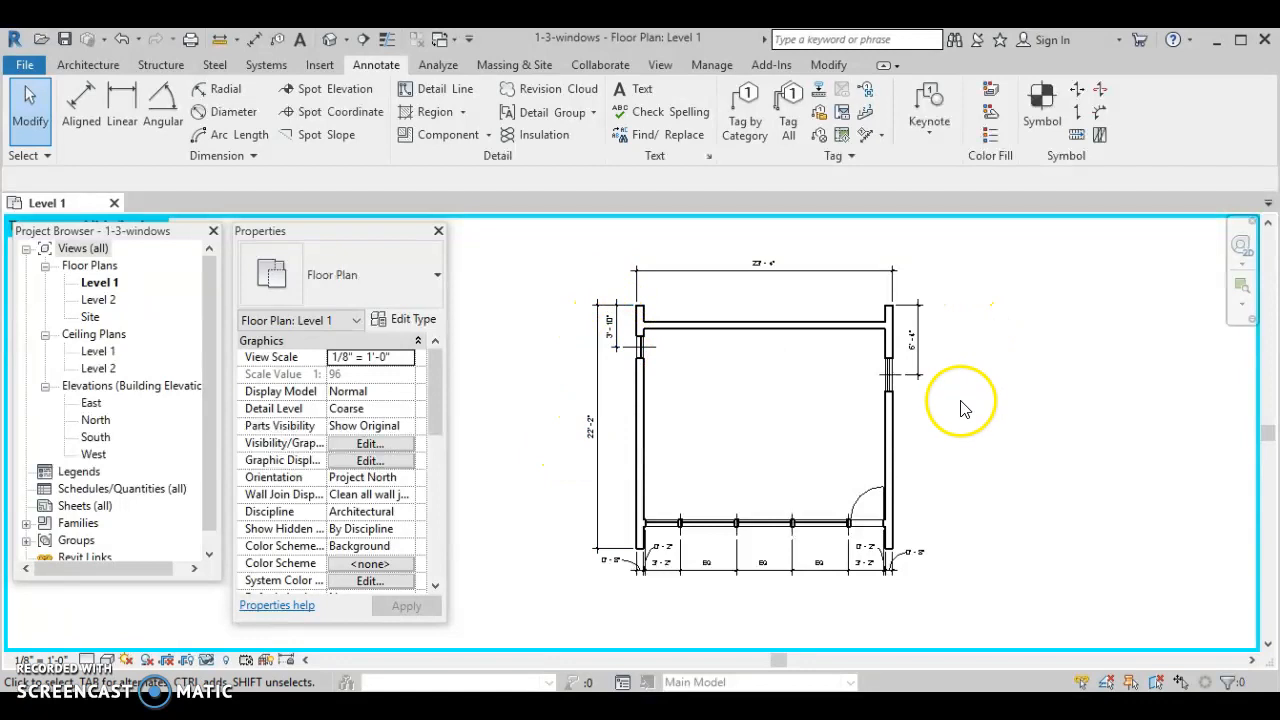
scroll(798, 440, "up", 2)
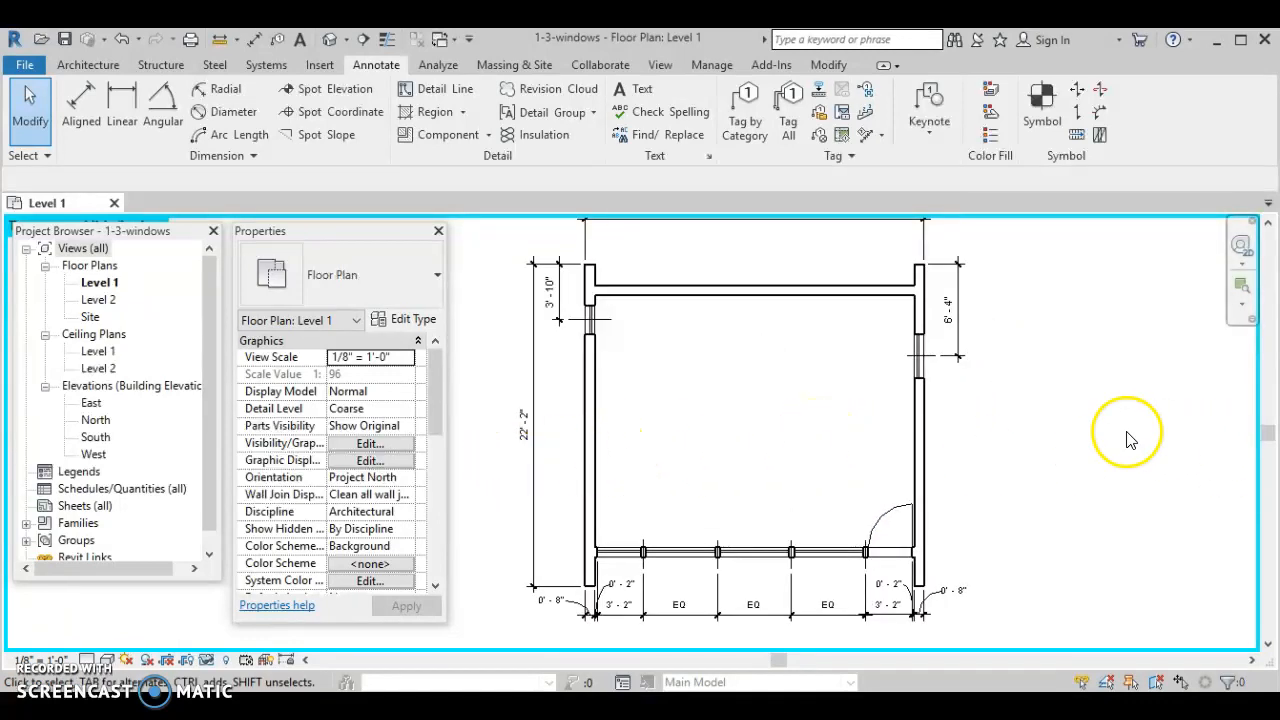
Place a horizontal aligned dimension string across the room, referencing both faces of the left wall and both faces of the right wall.
left_click(125, 113)
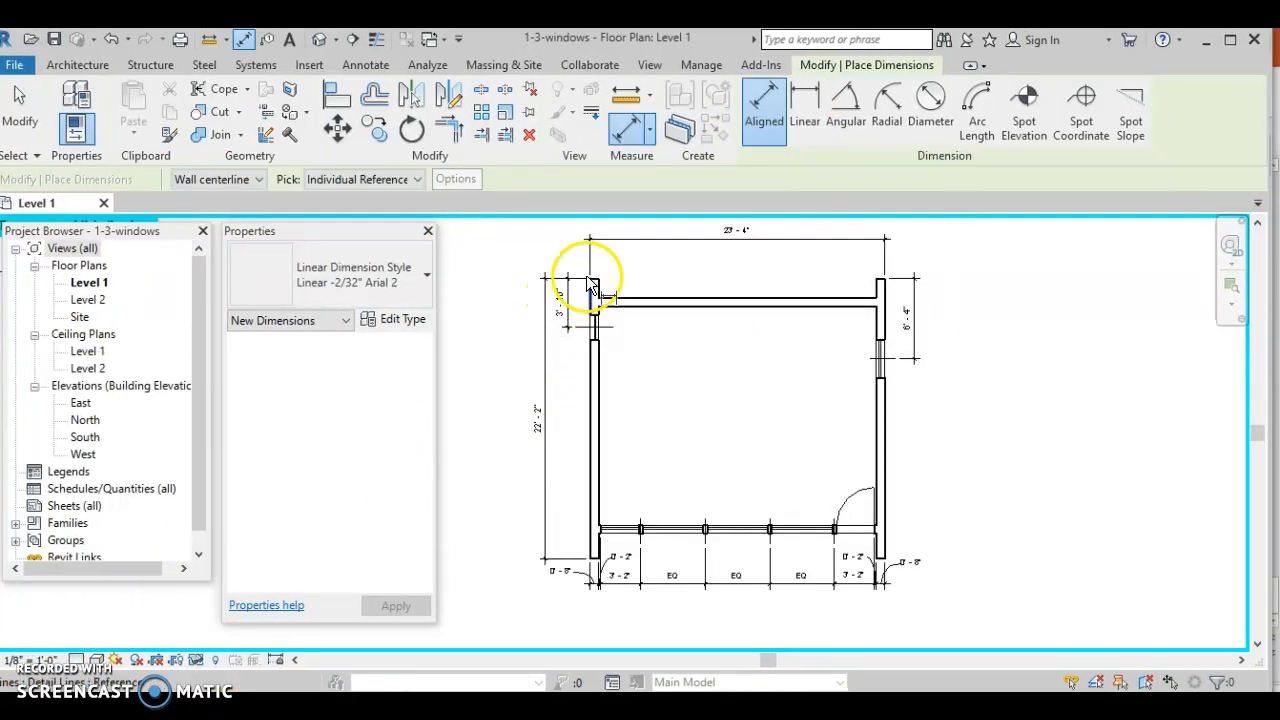
left_click(593, 424)
left_click(880, 438)
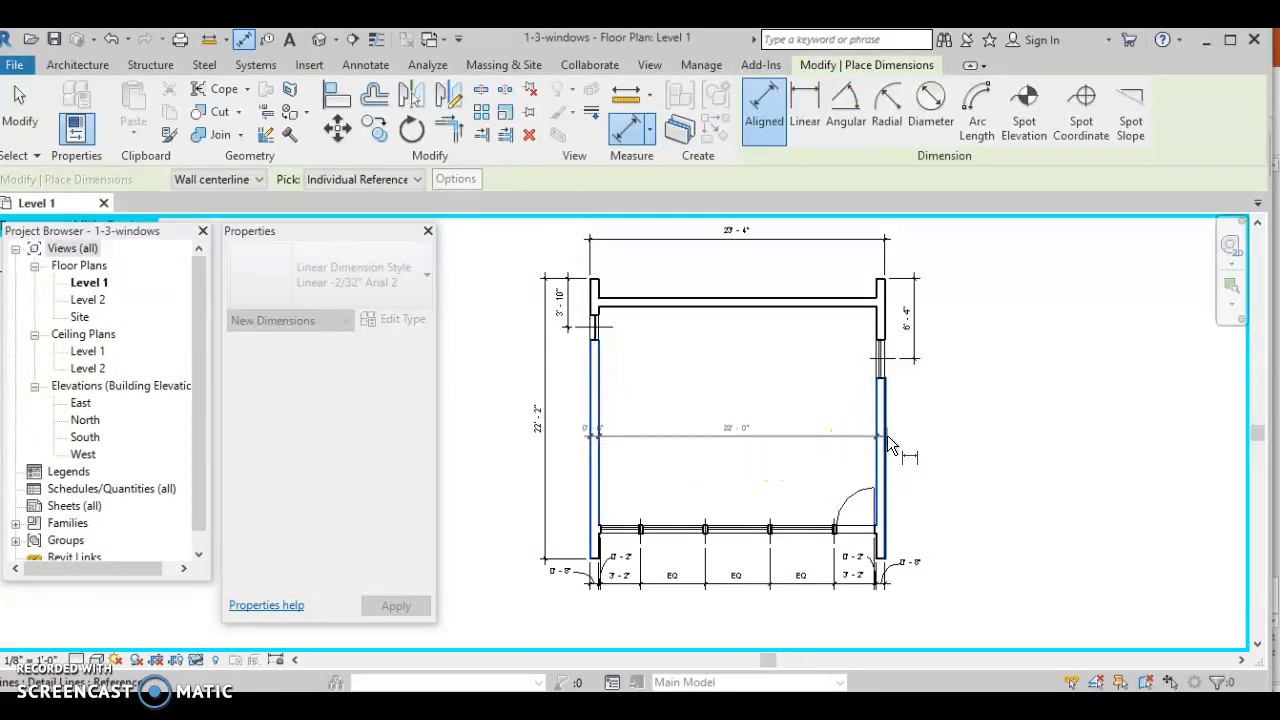
left_click(887, 437)
left_click(998, 438)
Move both 0' - 8" side wall thickness texts inside the room on leaders, above the horizontal dimension line.
scroll(600, 455, "up", 5)
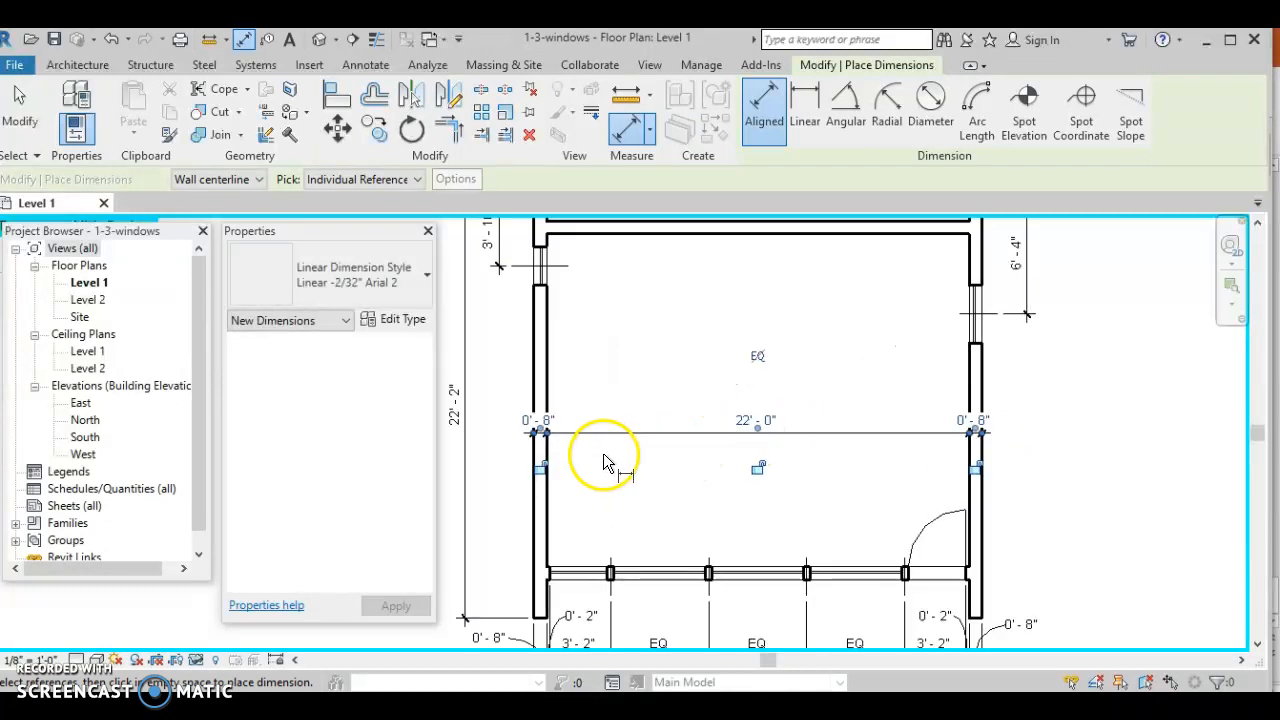
left_click_drag(527, 443, 610, 394)
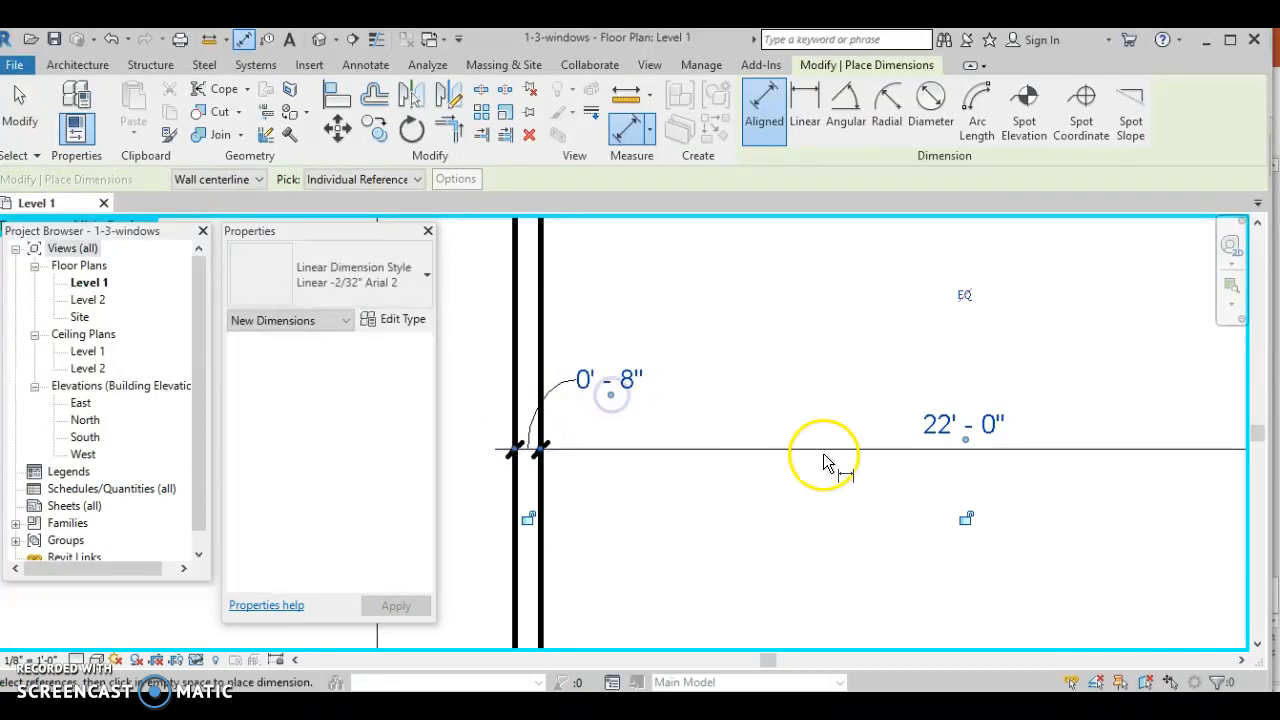
scroll(825, 462, "down", 3)
scroll(1063, 449, "up", 2)
left_click_drag(1183, 458, 1078, 402)
scroll(948, 400, "down", 2)
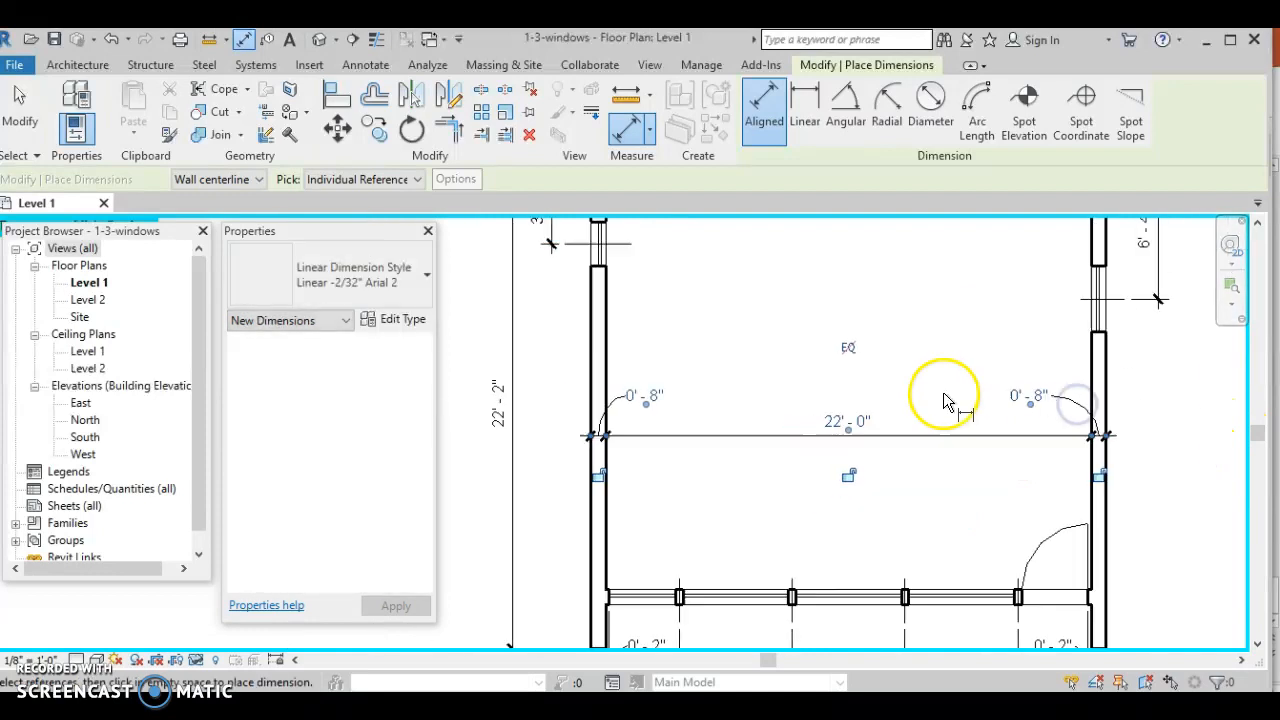
Begin a vertical aligned dimension string from the left wall's upper end to both faces of the plan's upper wall.
scroll(877, 354, "down", 4)
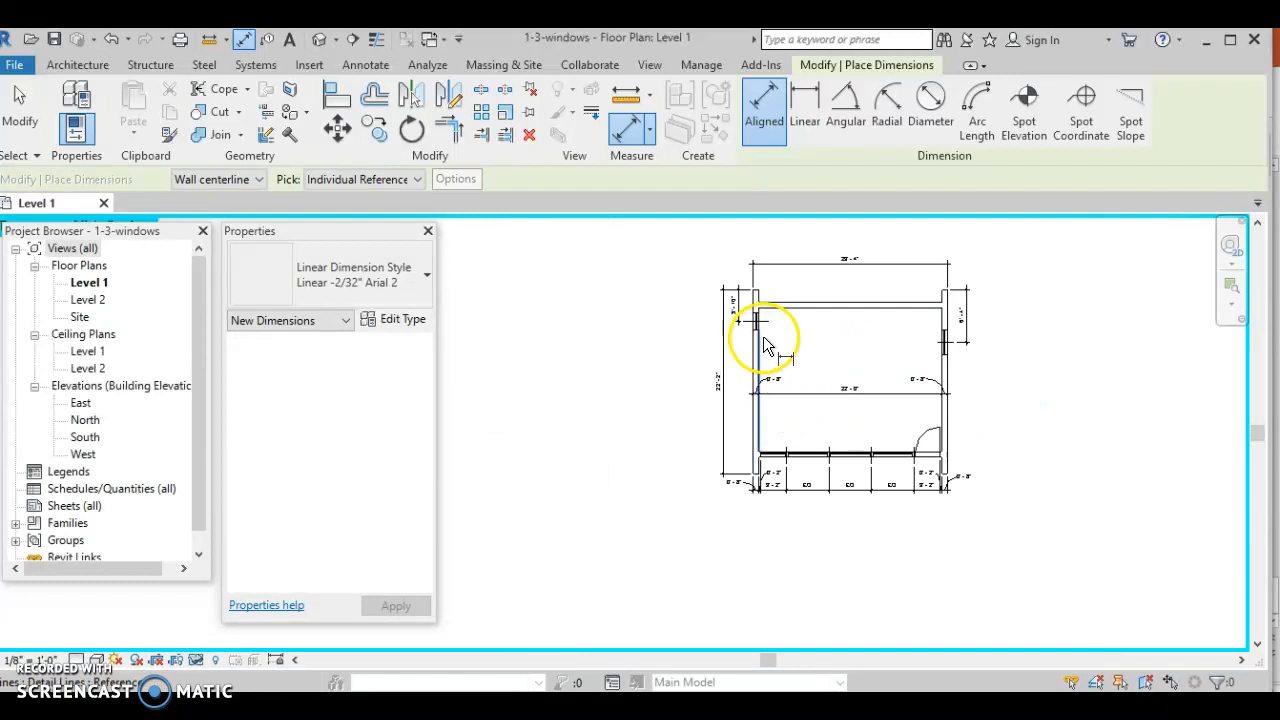
scroll(778, 375, "up", 3)
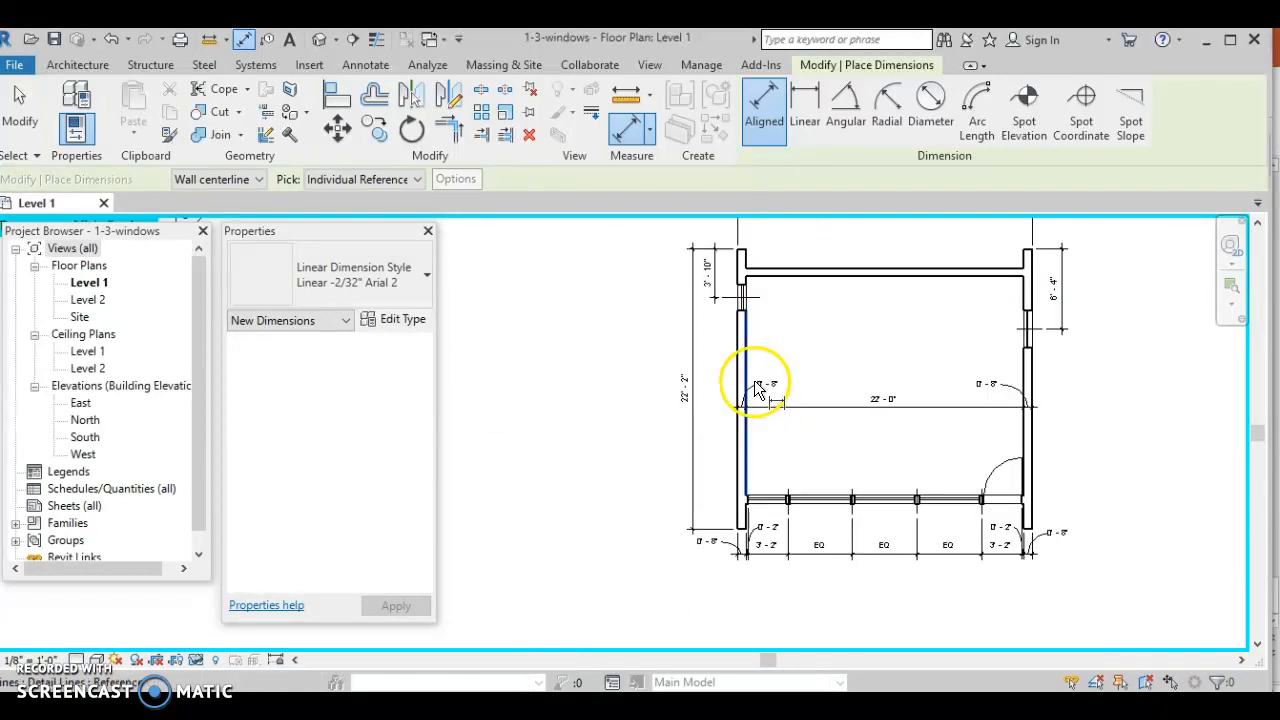
left_click(764, 110)
scroll(760, 283, "up", 4)
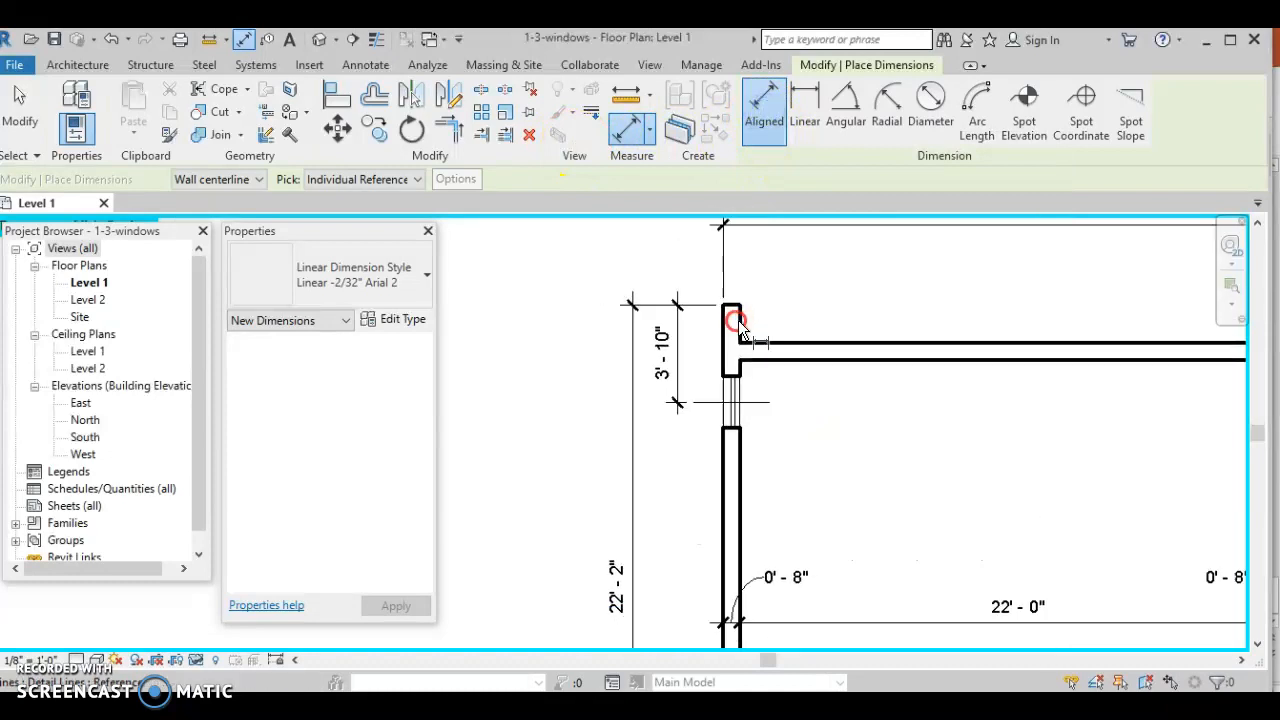
left_click(733, 310)
left_click(774, 343)
left_click(783, 359)
scroll(859, 475, "down", 3)
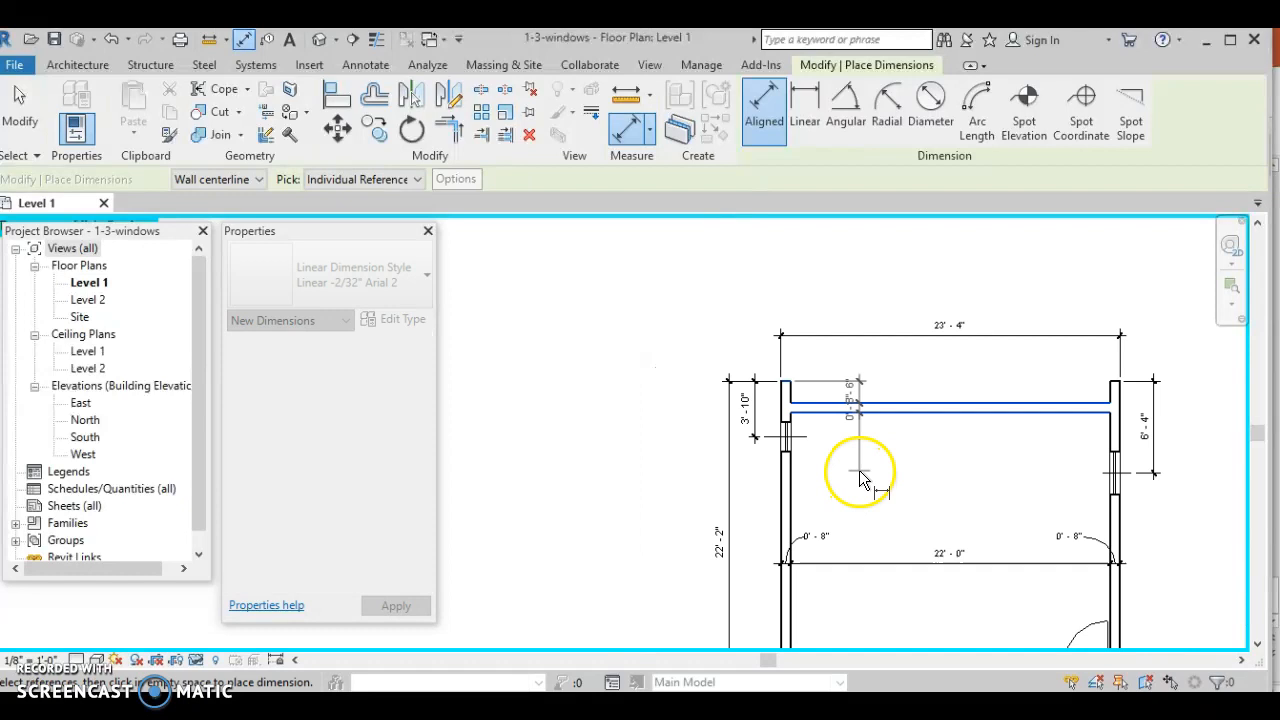
Extend the vertical string to both faces of the lower window wall and the left wall's lower end, placing it inside the room.
middle_click_drag(865, 480, 820, 251)
scroll(818, 420, "up", 4)
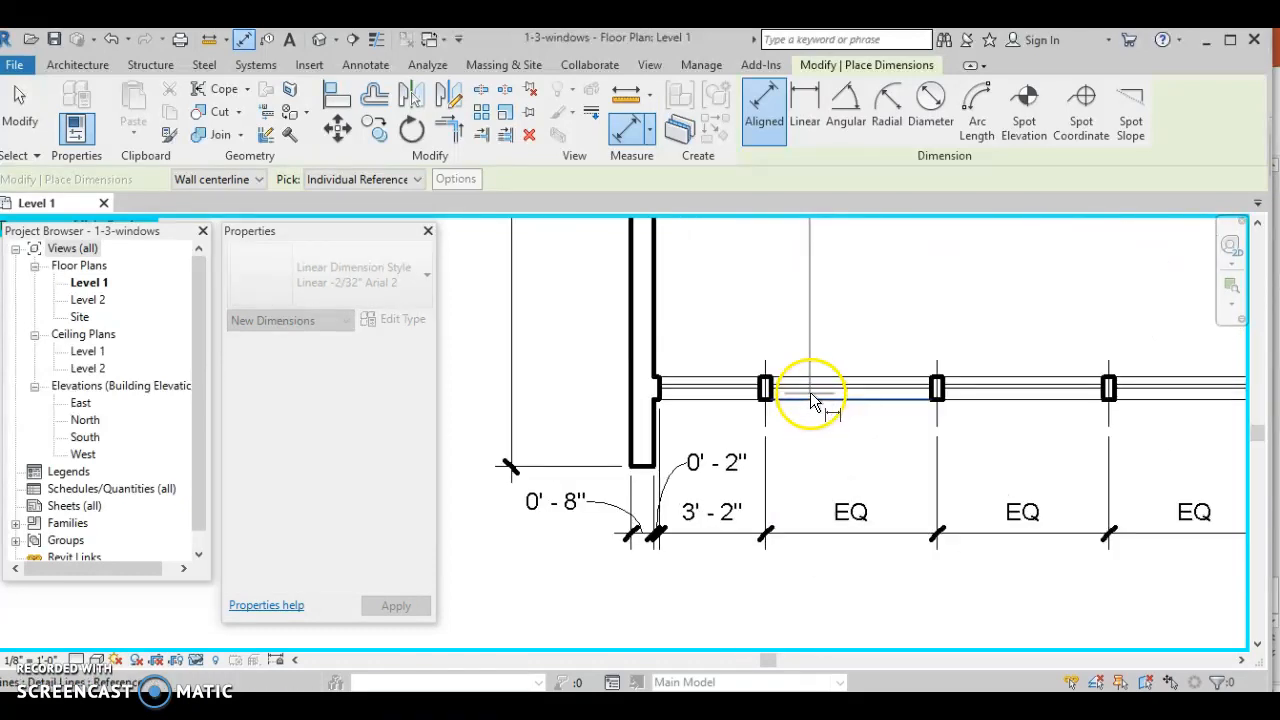
left_click(807, 379)
left_click(807, 400)
left_click(638, 476)
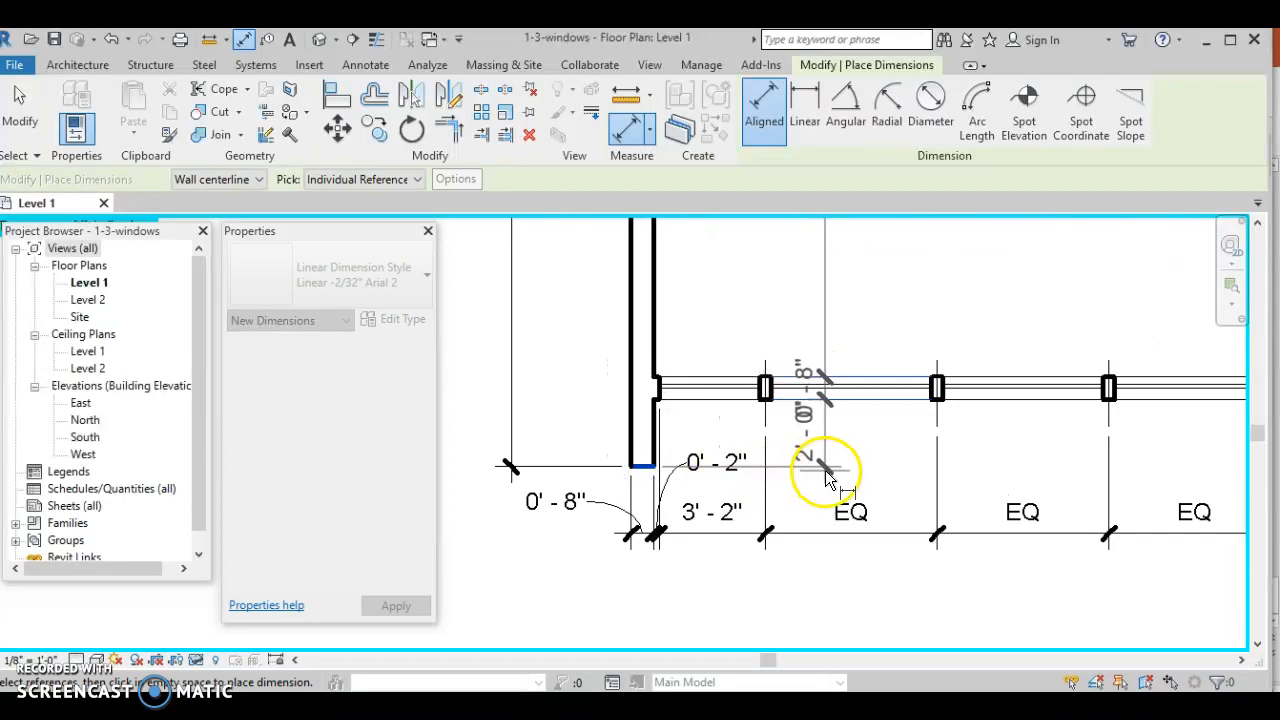
left_click(836, 476)
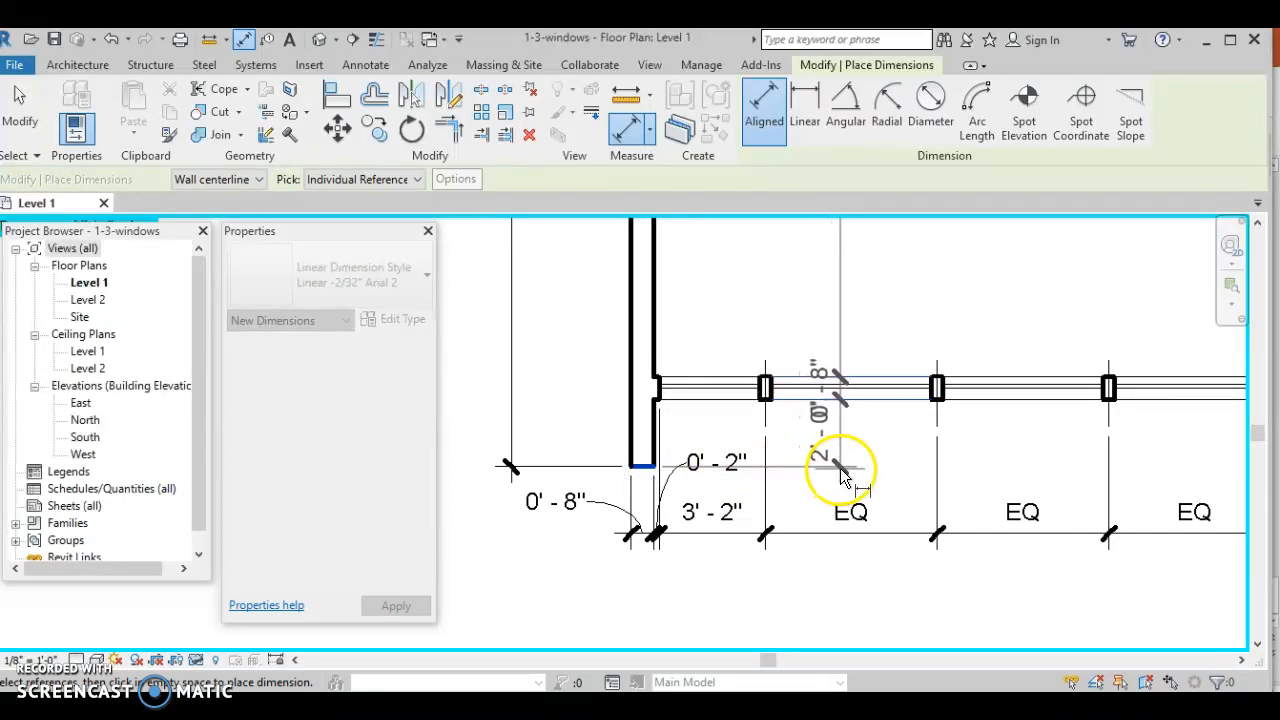
left_click(841, 477)
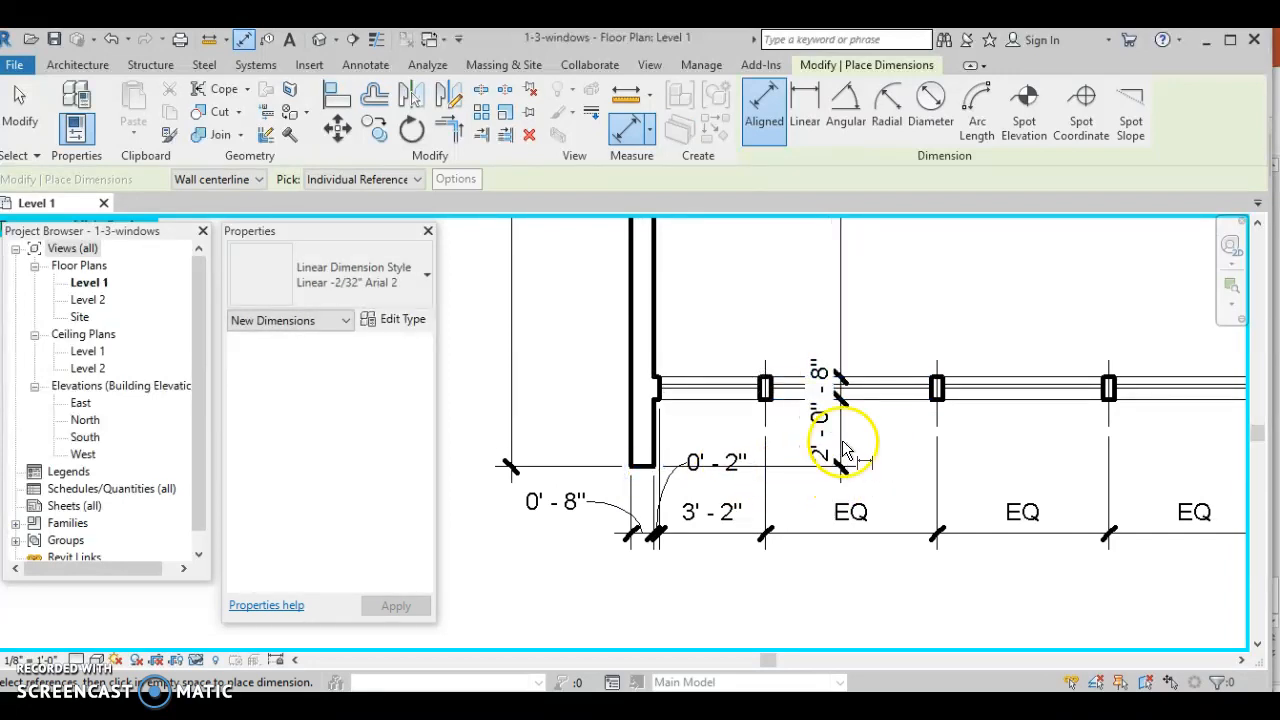
key("Escape")
key("Escape")
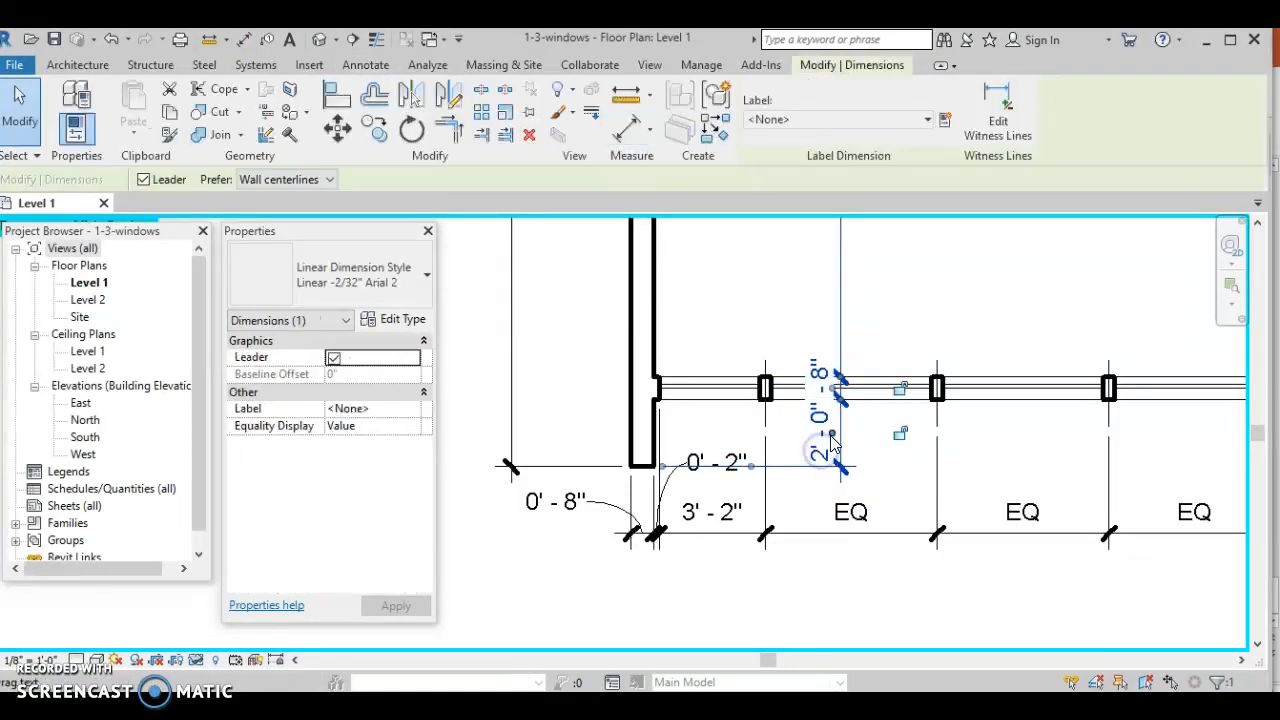
Move the 2' - 0" and 0' - 8" texts at the window wall above it on leaders, one on each side of the vertical dimension line.
left_click_drag(820, 454, 800, 420)
left_click_drag(788, 282, 786, 277)
left_click_drag(837, 385, 899, 309)
left_click(937, 303)
Move the 1' - 6" text above the upper wall and its 0' - 8" thickness text below the wall, both on leaders.
scroll(939, 298, "down", 1)
scroll(938, 318, "down", 1)
middle_click_drag(939, 298, 931, 386)
middle_click_drag(883, 349, 880, 590)
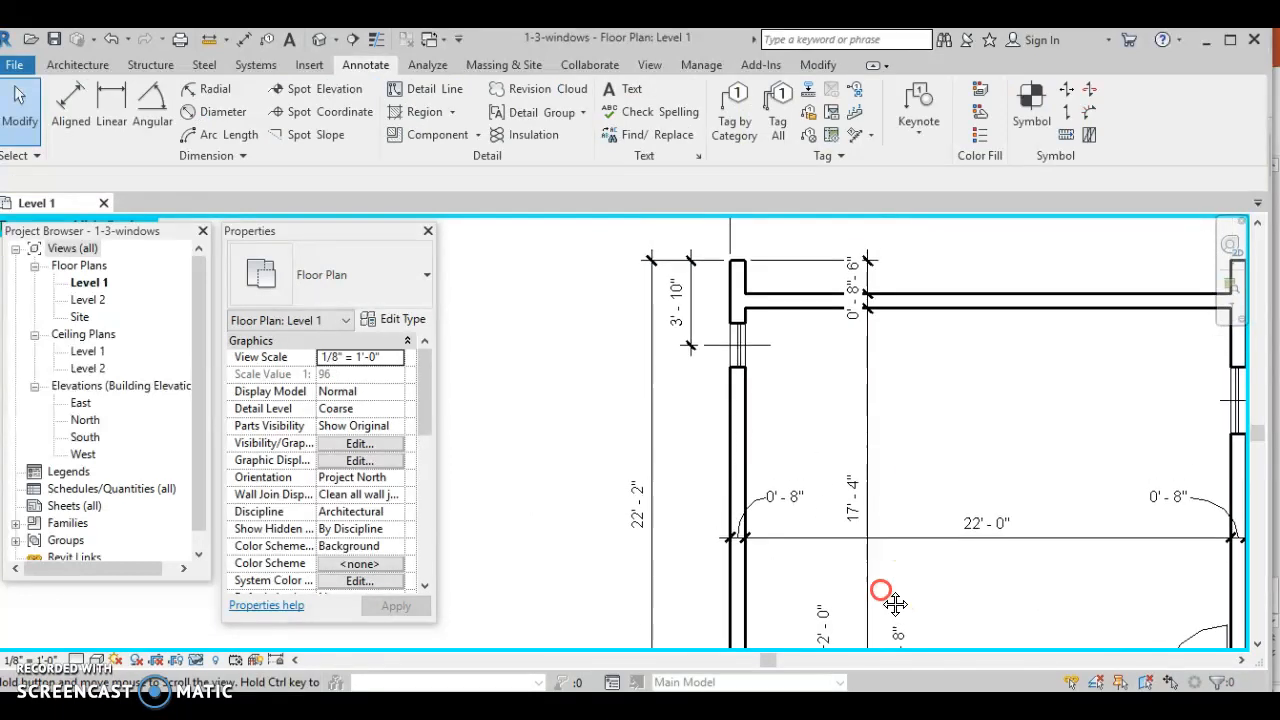
scroll(857, 325, "up", 3)
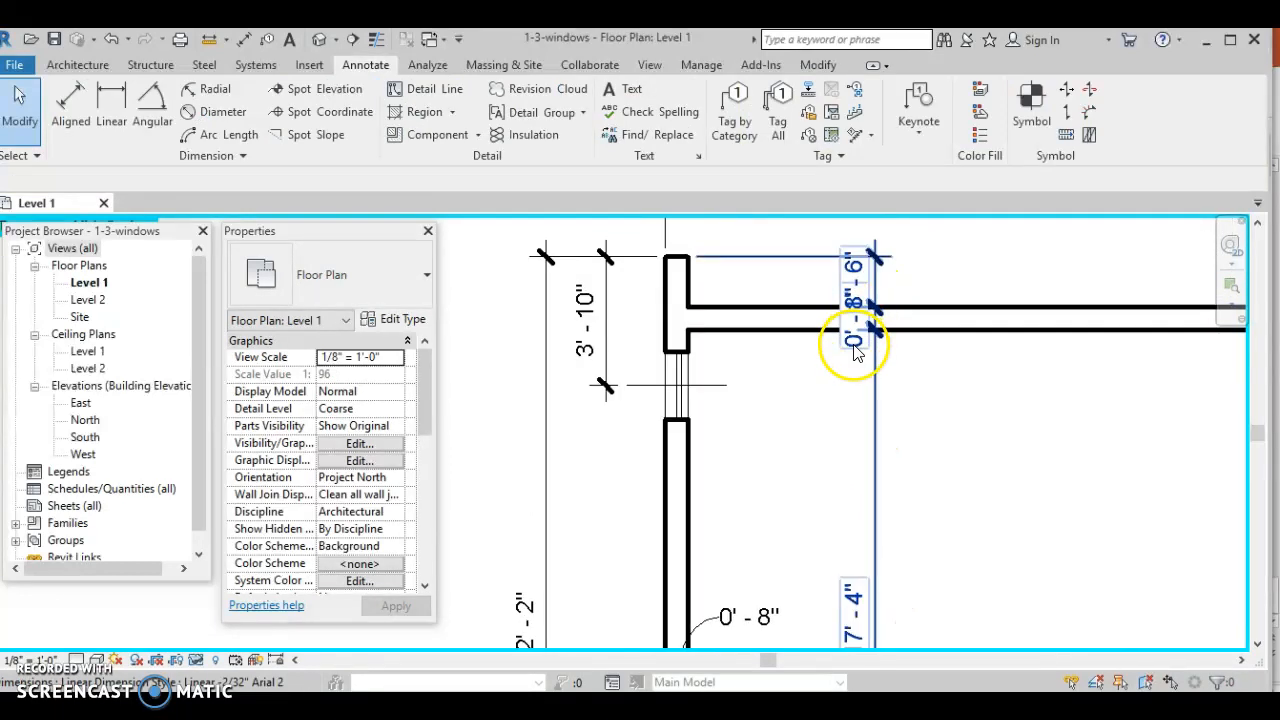
left_click(857, 345)
left_click_drag(869, 295, 820, 208)
left_click_drag(826, 278, 826, 336)
scroll(823, 366, "down", 1)
left_click_drag(836, 426, 823, 481)
left_click(874, 505)
Draw a vertical building section line through the right half of the plan, from above the upper wall to below the lower dimension string.
scroll(874, 504, "down", 3)
mouse_move(950, 530)
middle_mouse_down()
mouse_move(903, 400)
mouse_move(831, 380)
mouse_move(836, 395)
middle_mouse_up()
scroll(871, 403, "up", 1)
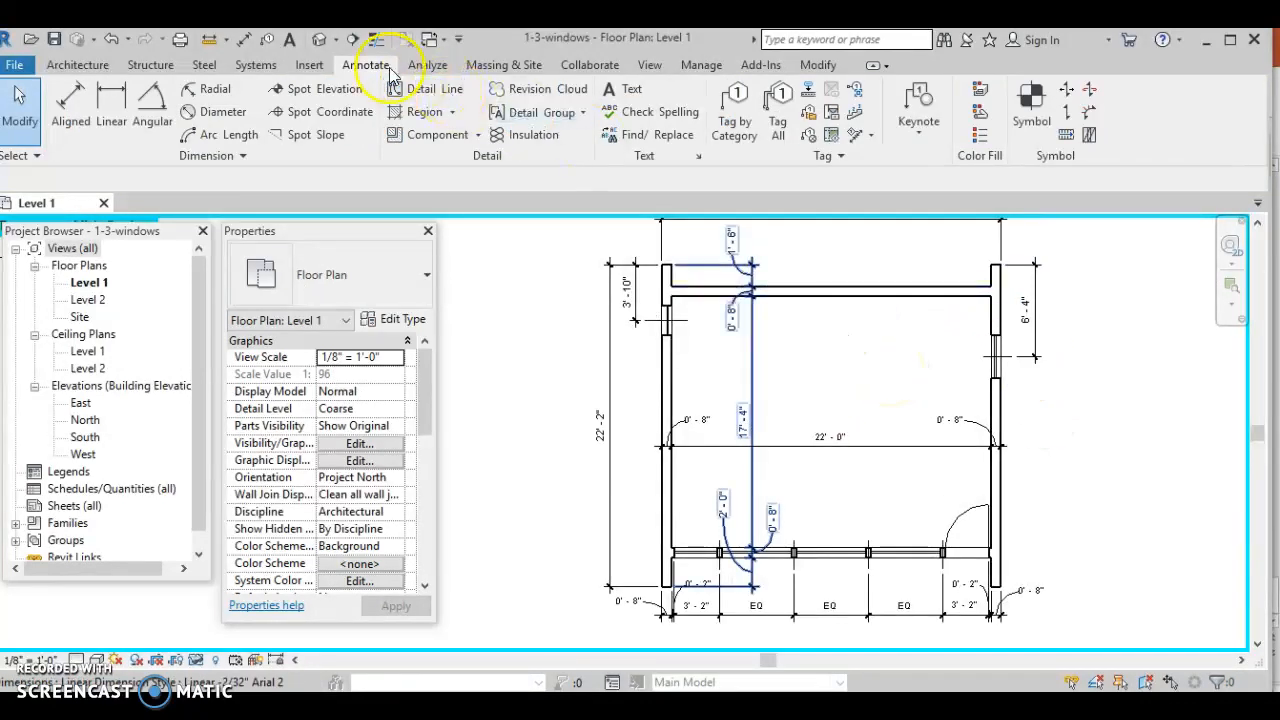
left_click(353, 40)
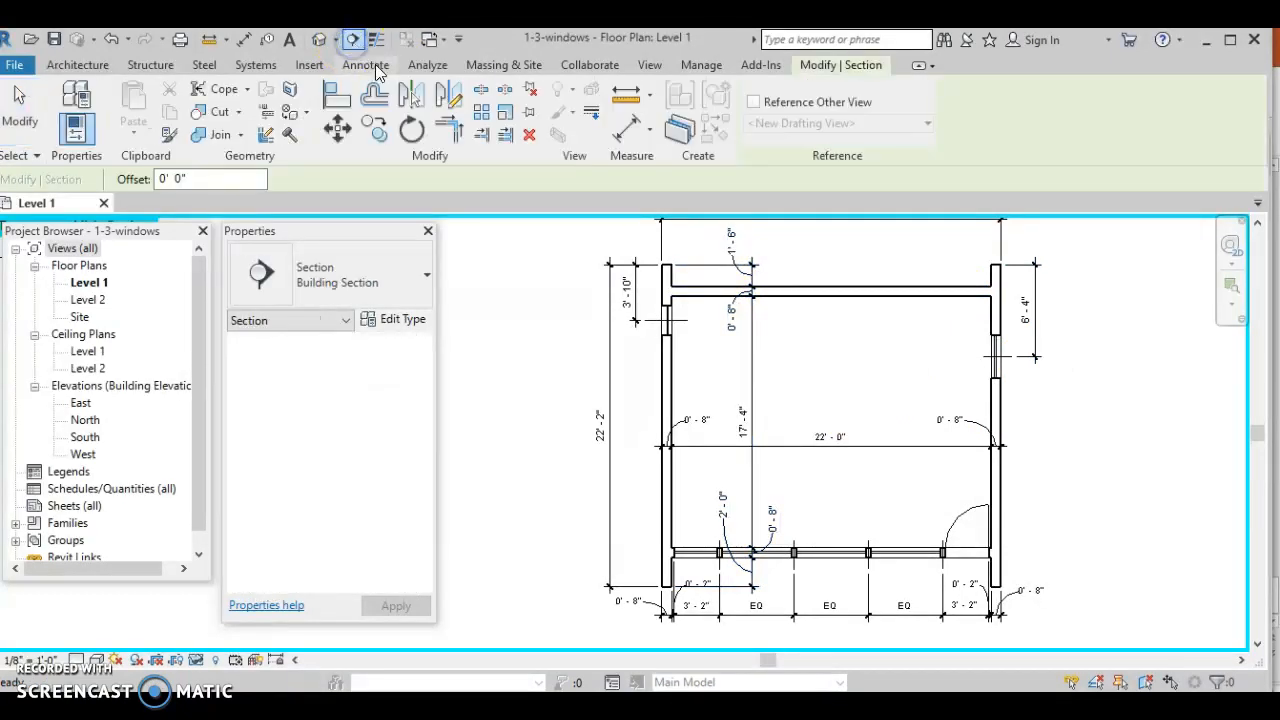
left_click(884, 244)
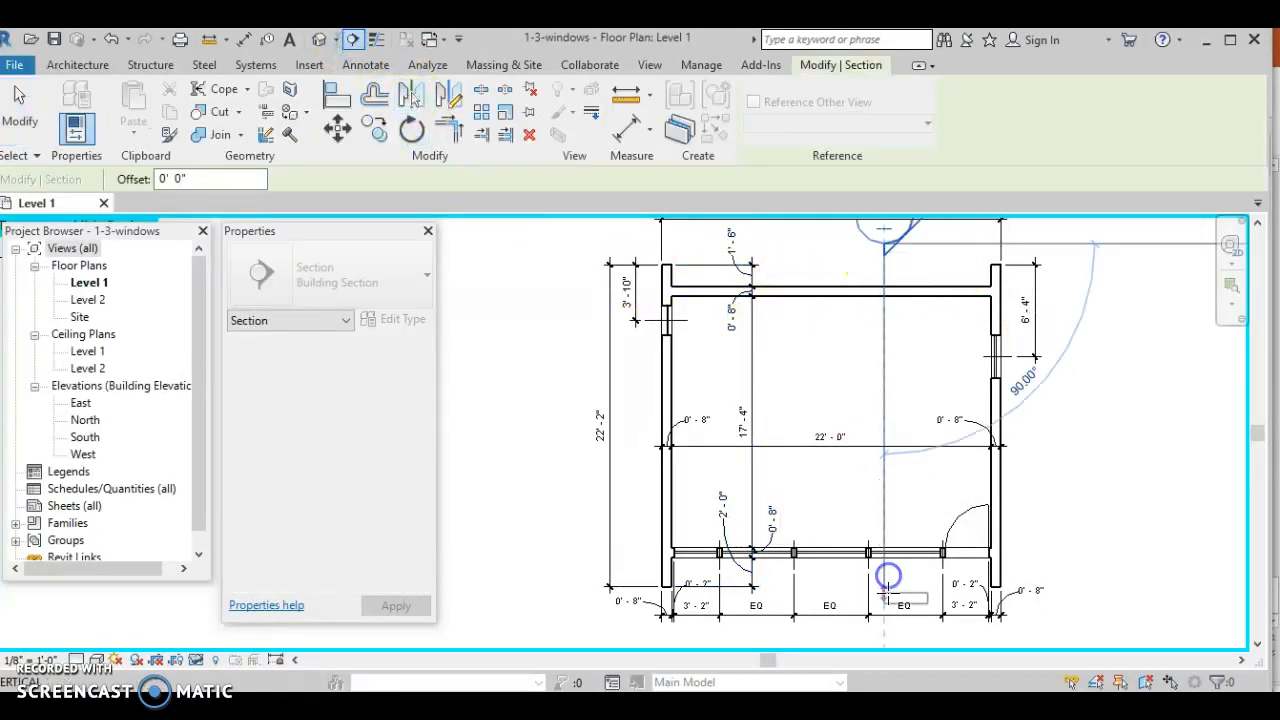
scroll(898, 605, "down", 2)
middle_click_drag(888, 600, 846, 537)
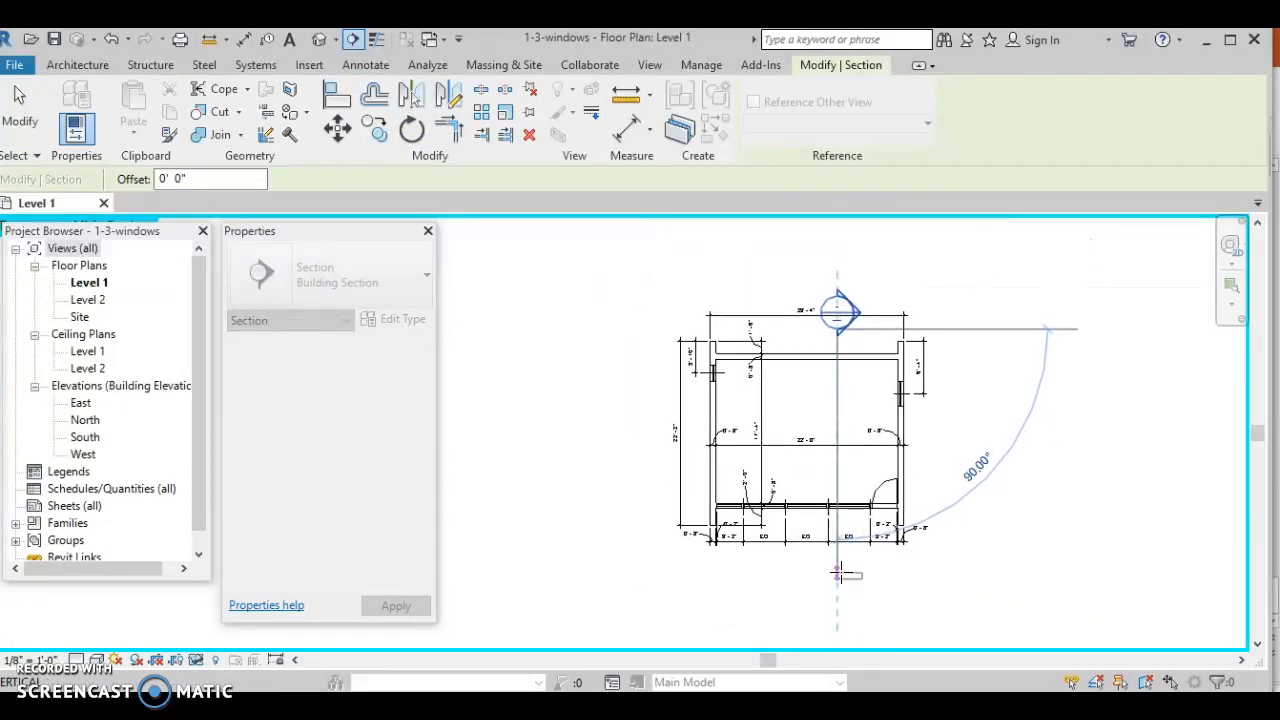
left_click(841, 573)
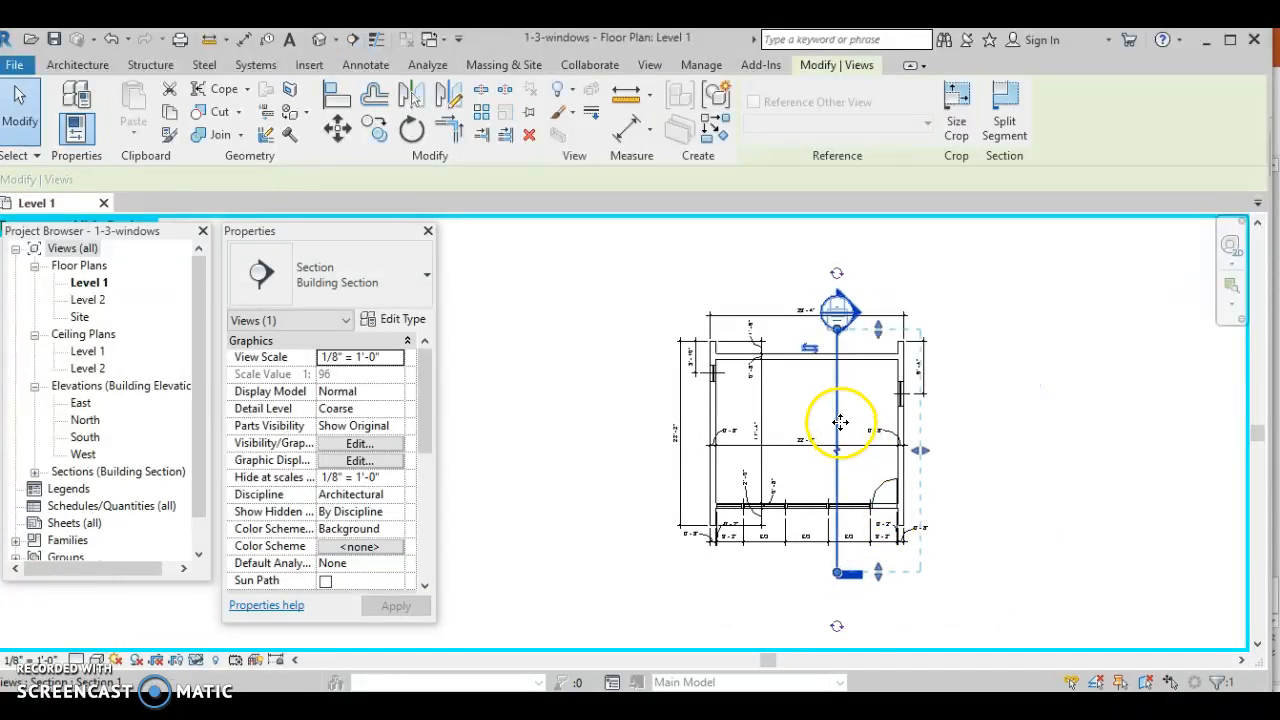
Delete the section line together with its section view.
key("Delete")
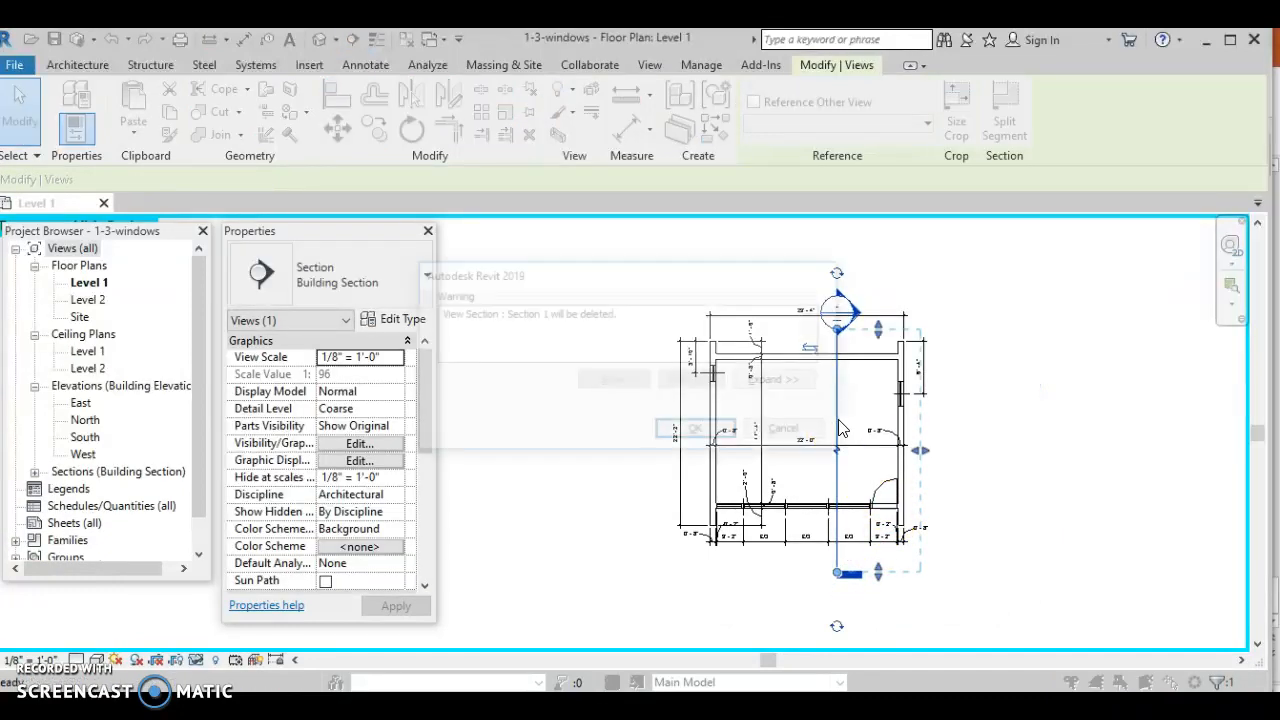
left_click(700, 432)
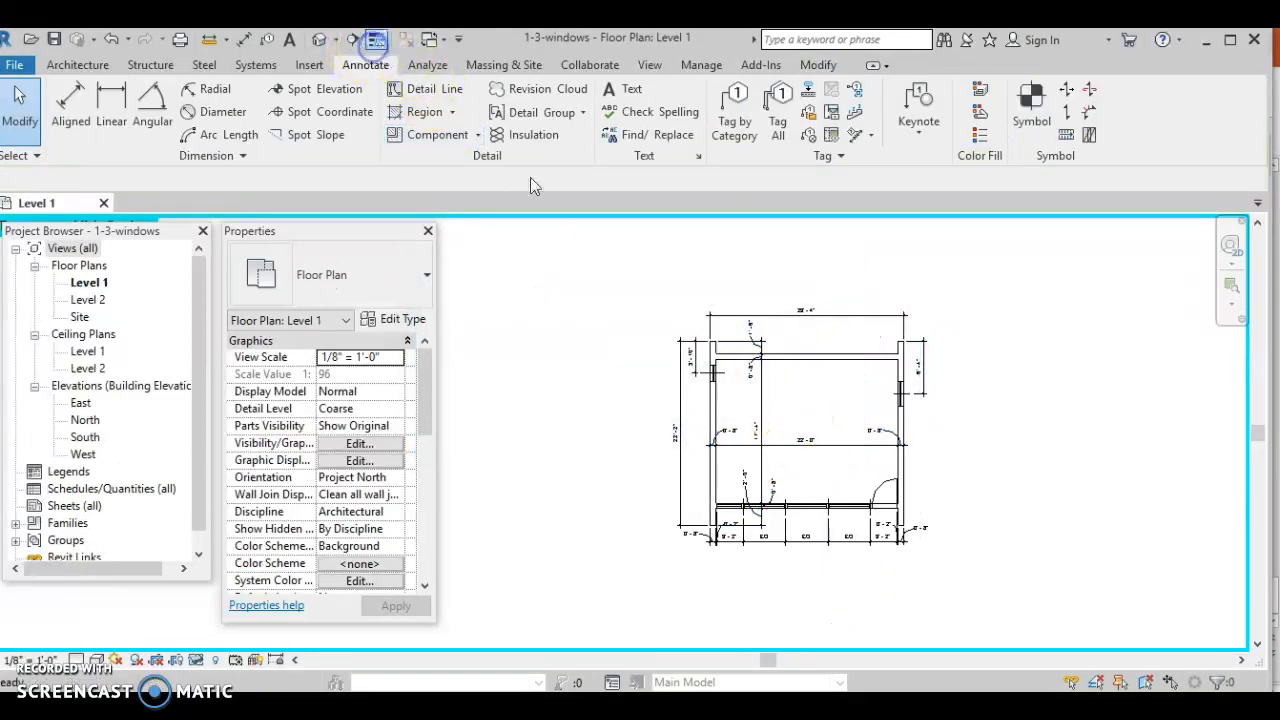
scroll(765, 505, "up", 5)
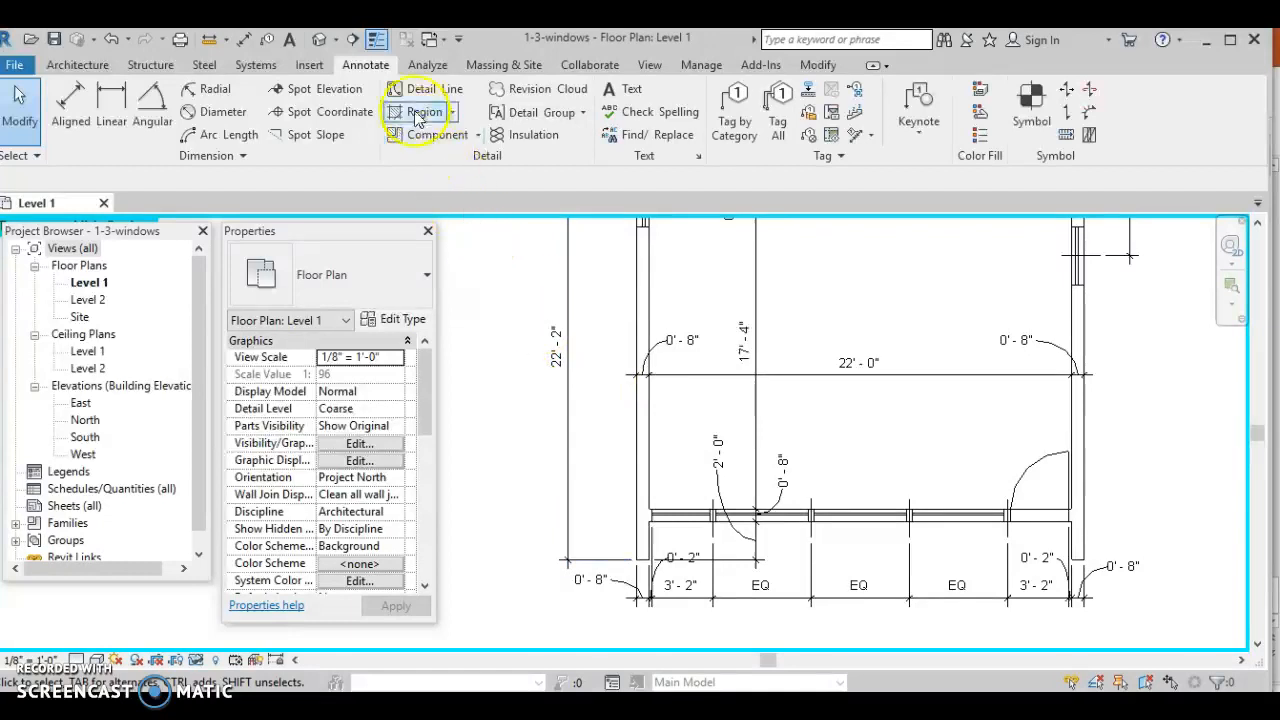
scroll(909, 409, "down", 3)
middle_click_drag(903, 457, 859, 494)
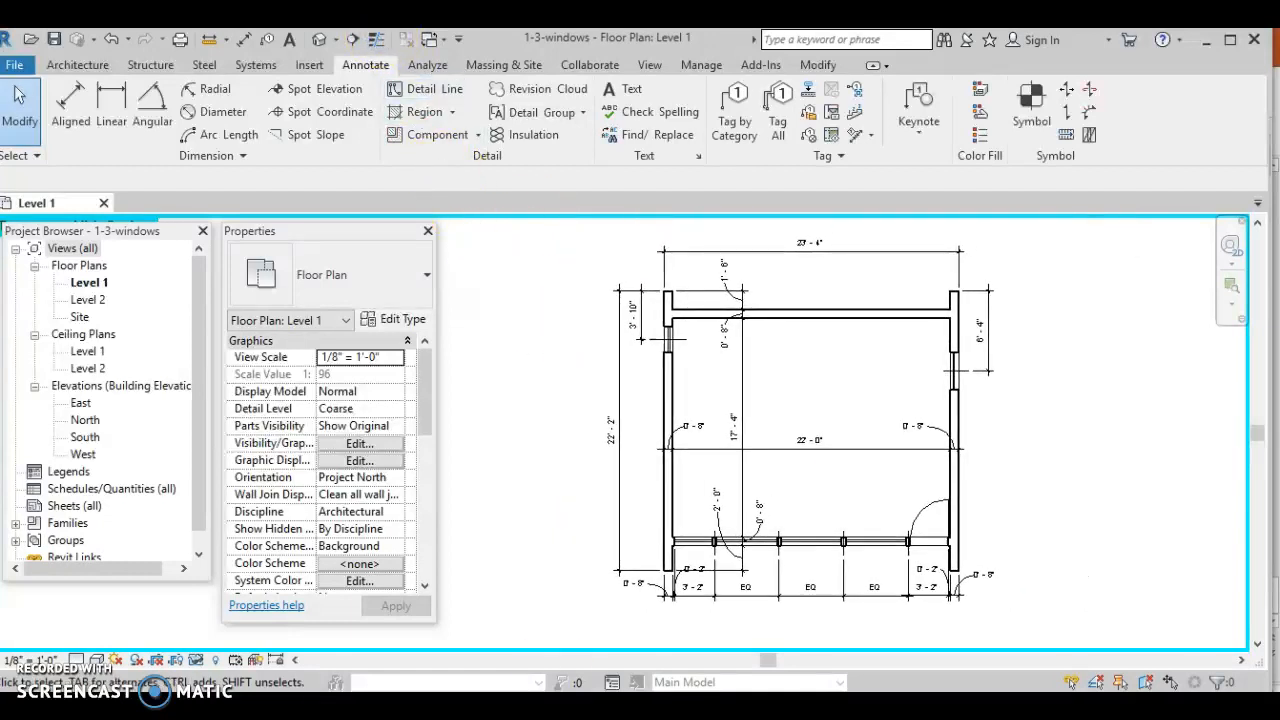